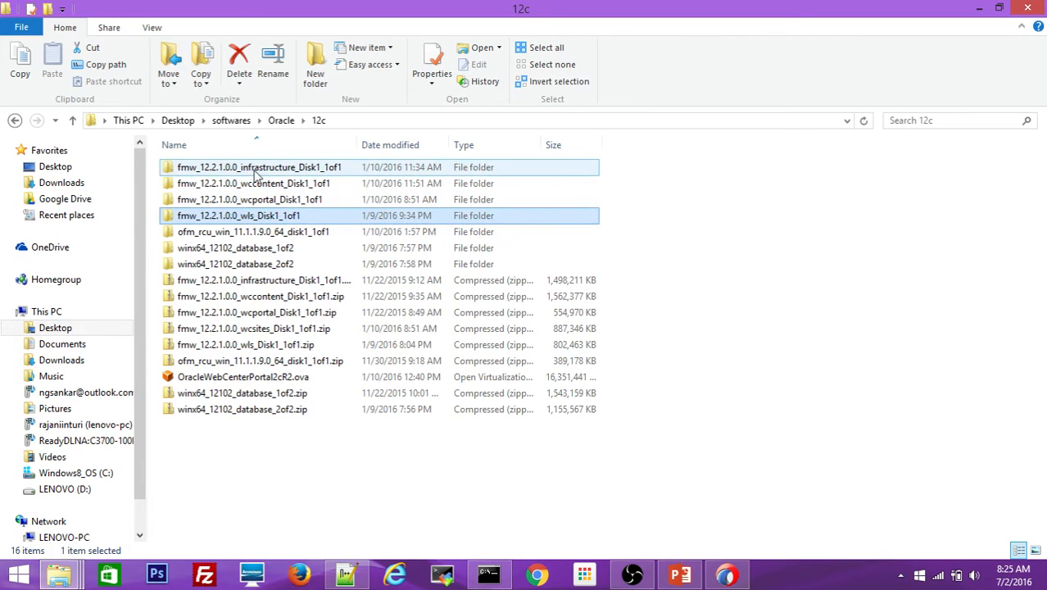
# - List the WebLogic install folder with dir in a Command Prompt docked to the left
pyautogui.keyDown('ctrl'); pyautogui.click(257, 169); pyautogui.keyUp('ctrl')
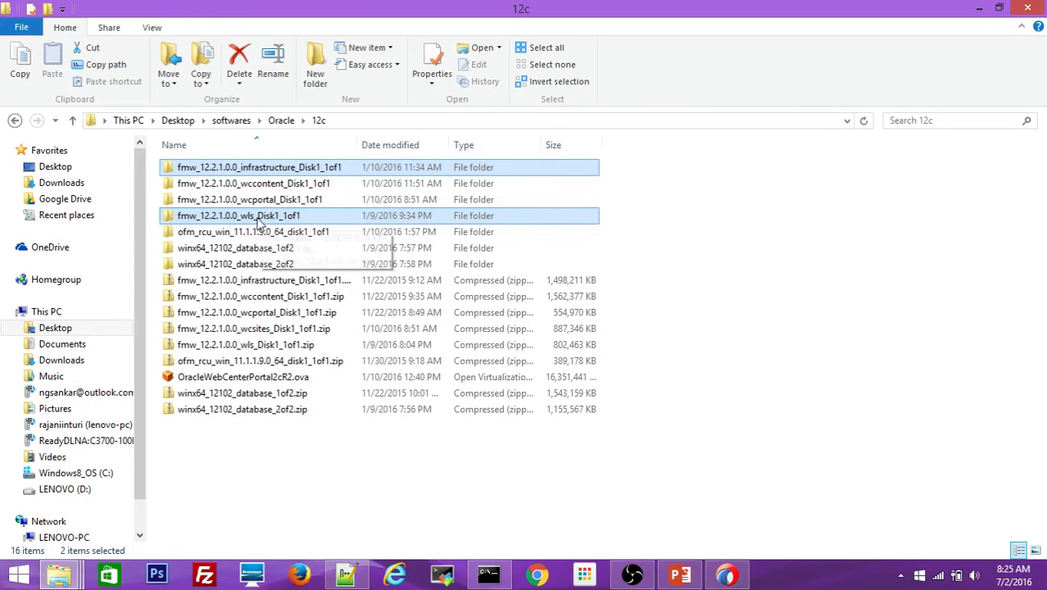
pyautogui.click(488, 576)
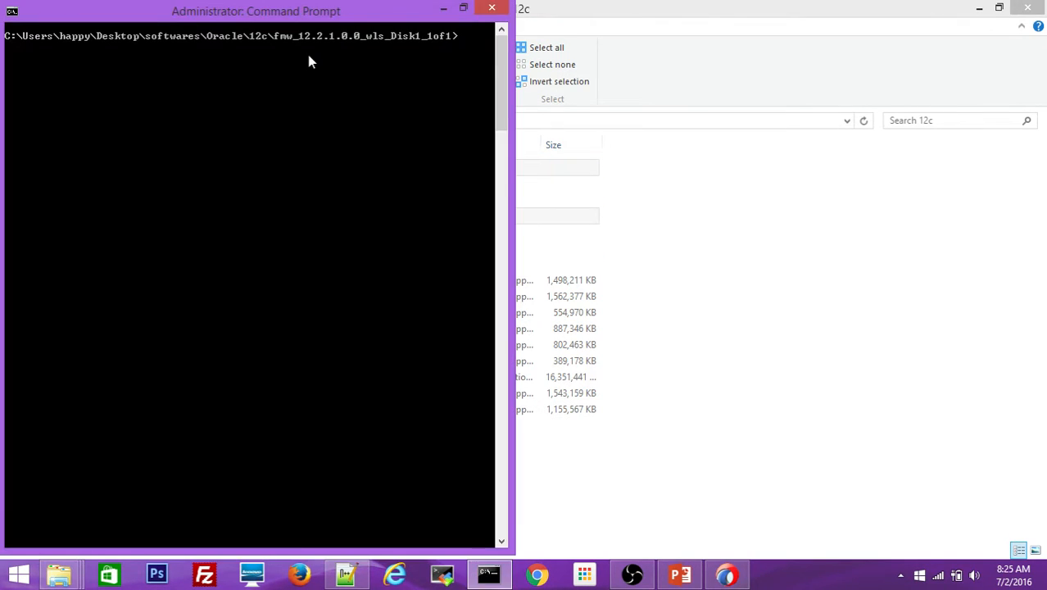
pyautogui.moveTo(328, 14); pyautogui.dragTo(770, 51)
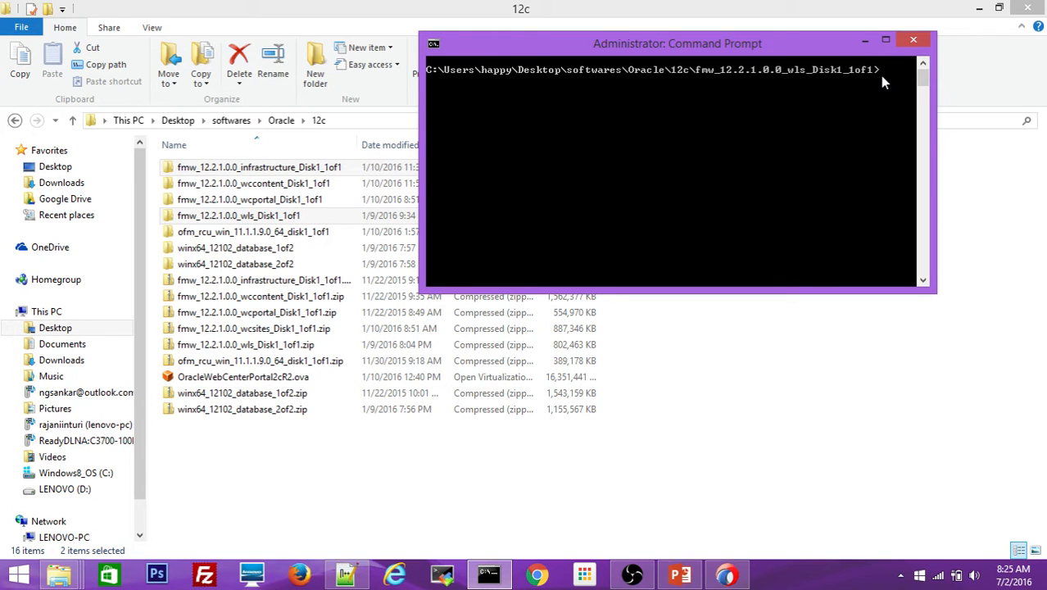
pyautogui.write('dir')
pyautogui.press('Return')
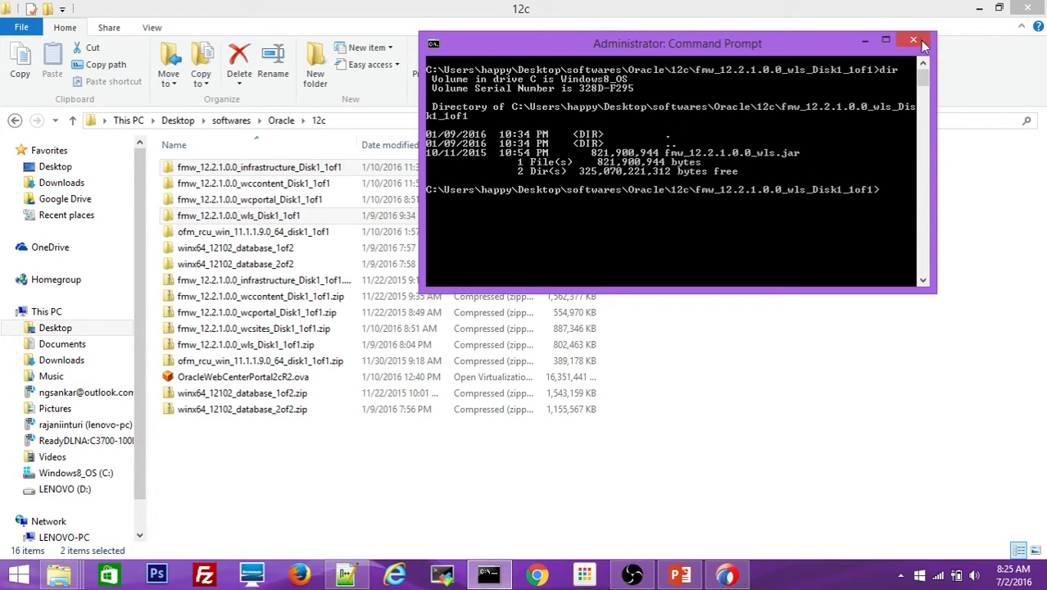
pyautogui.press('super+Left')
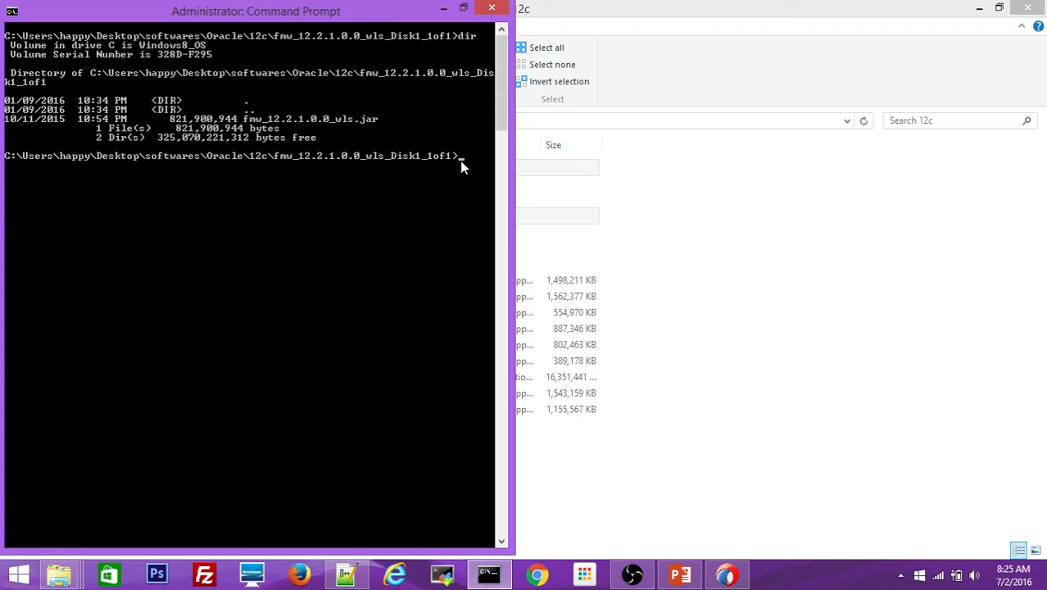
# - Launch the WebLogic installer with java -jar fmw_12.2.1.0.0_wls.jar
pyautogui.write('java -jar fmw')
pyautogui.write('12')
pyautogui.press('BackSpace')
pyautogui.press('BackSpace')
pyautogui.press('BackSpace')
pyautogui.press('BackSpace')
pyautogui.press('BackSpace')
pyautogui.press('BackSpace')
pyautogui.write('-jar fmw')
pyautogui.press('Tab')
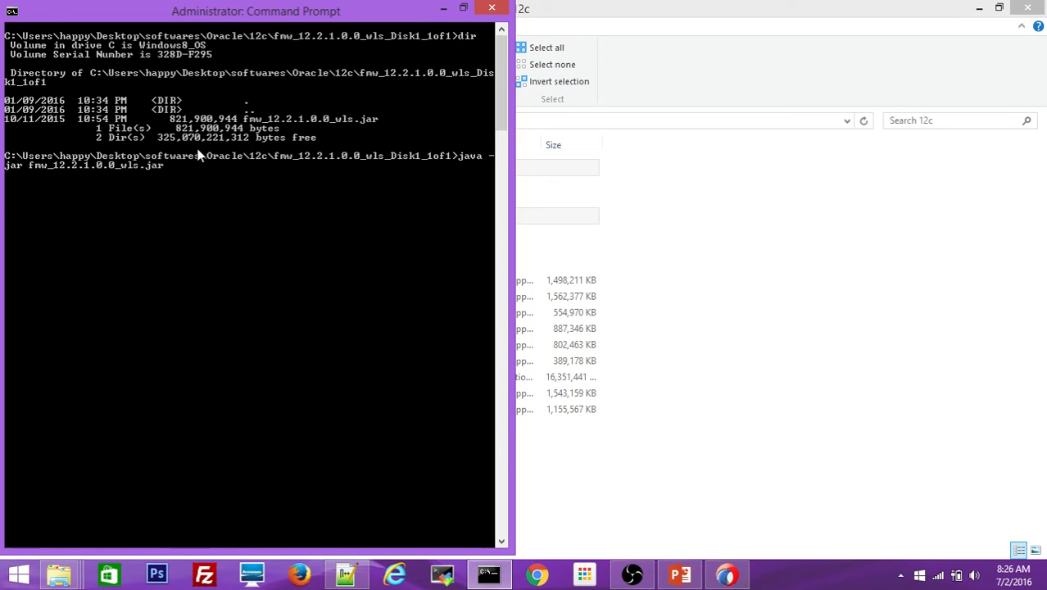
pyautogui.press('Return')
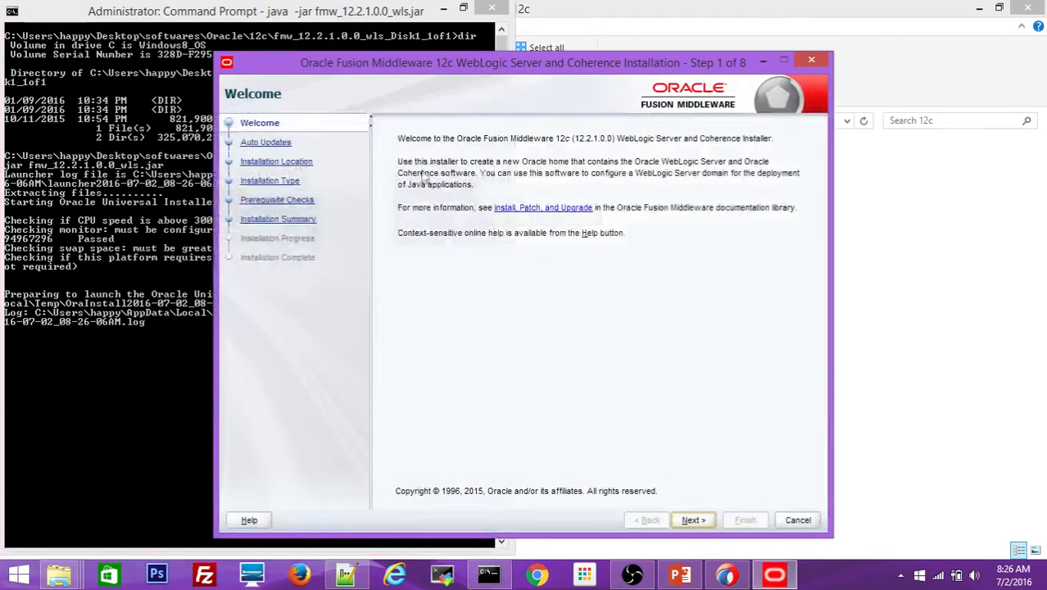
# - Centre the installer window and get past Welcome and Auto Updates, skipping updates
pyautogui.moveTo(503, 63); pyautogui.dragTo(769, 62)
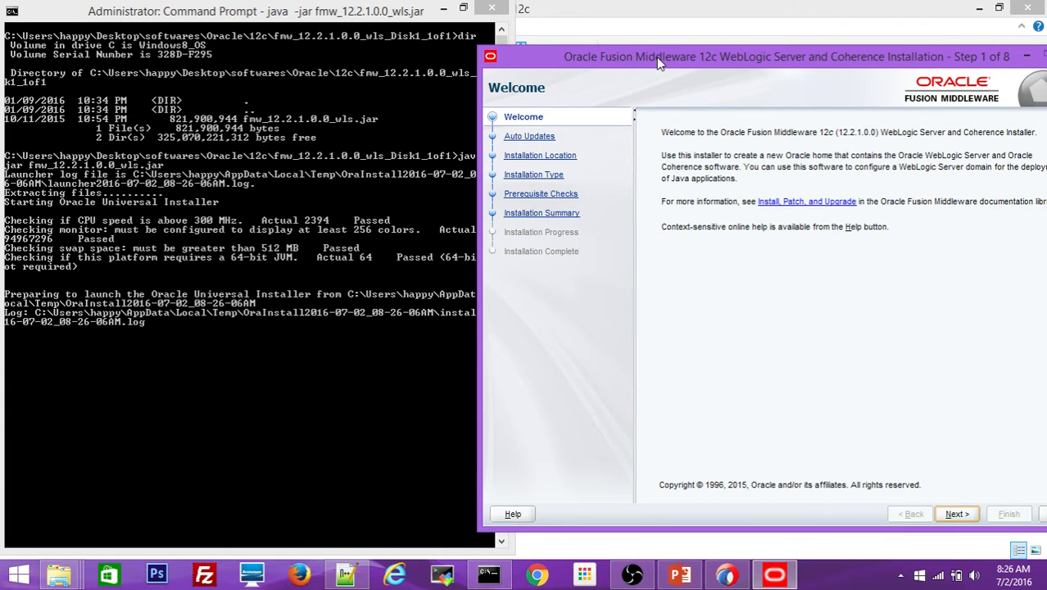
pyautogui.moveTo(660, 63); pyautogui.dragTo(401, 58)
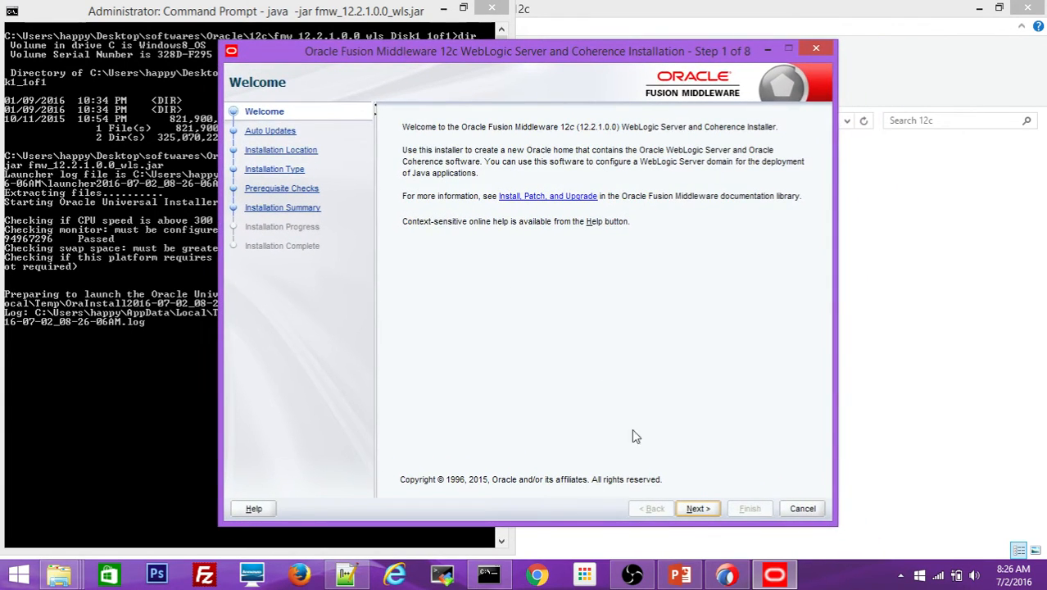
pyautogui.click(696, 509)
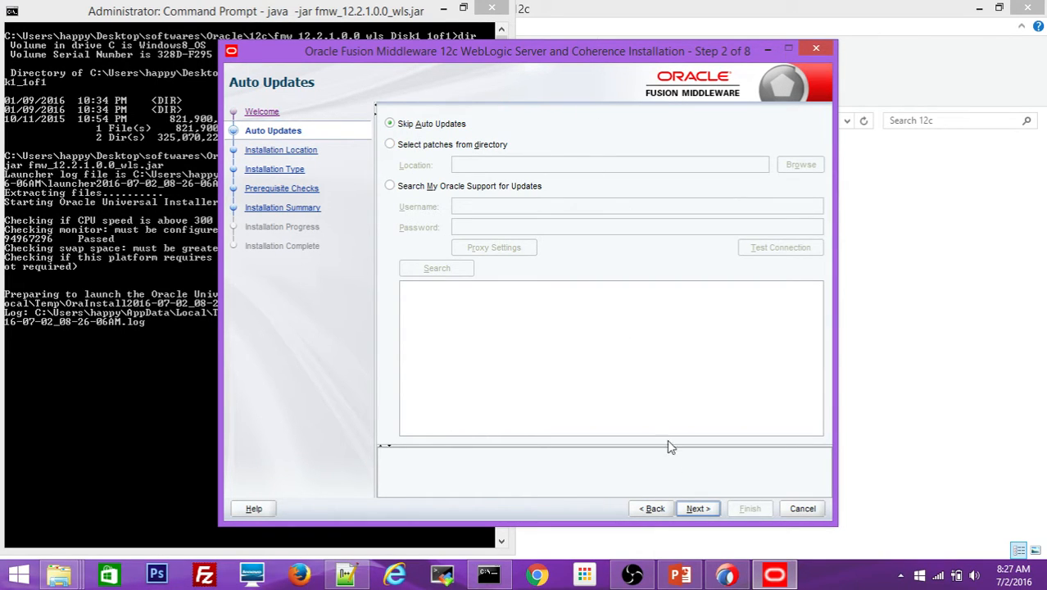
pyautogui.click(695, 509)
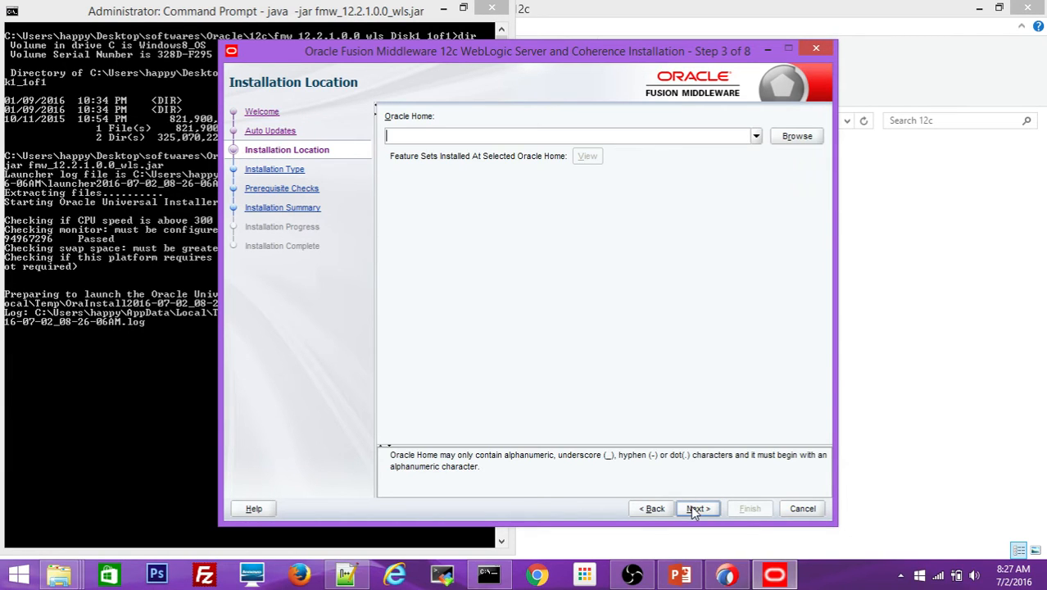
# - Enter c:\Oracle\Middleware_ADF as Oracle Home and continue to Installation Type
pyautogui.click(755, 137)
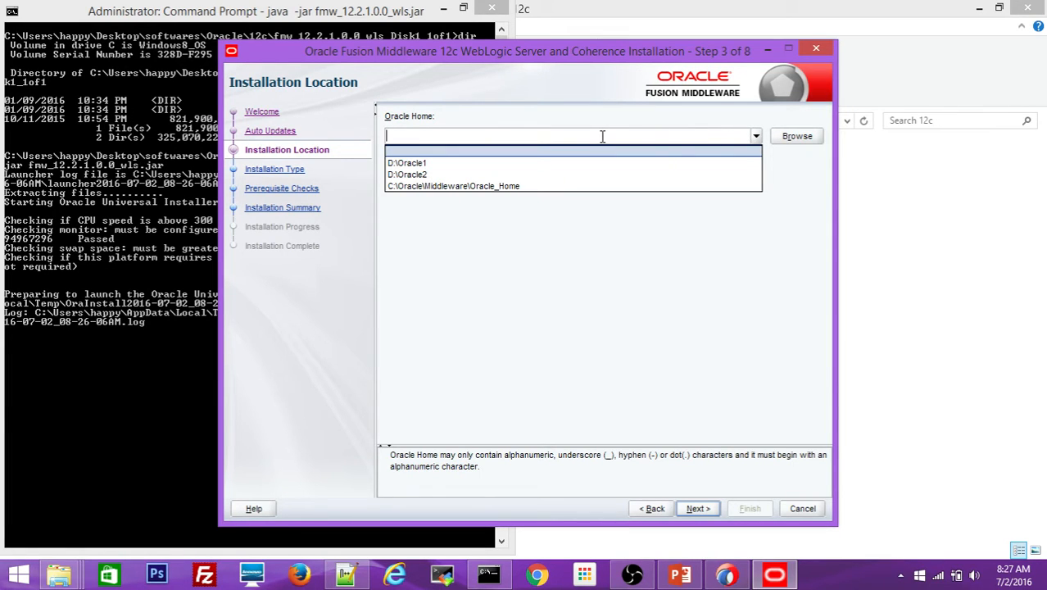
pyautogui.write('c:\\Oracle\\Middleware_ADF\\')
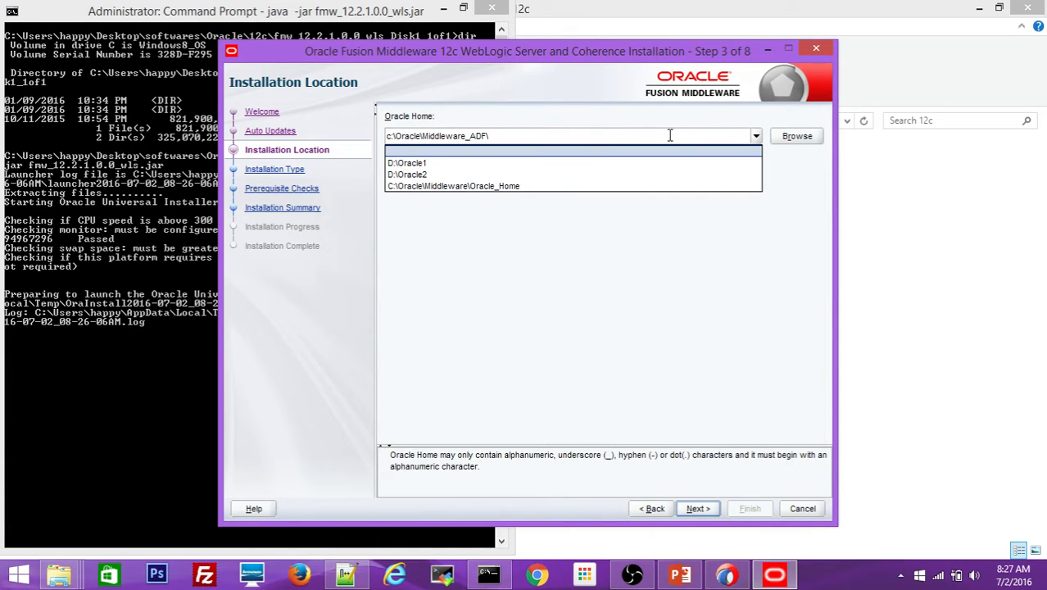
pyautogui.click(653, 117)
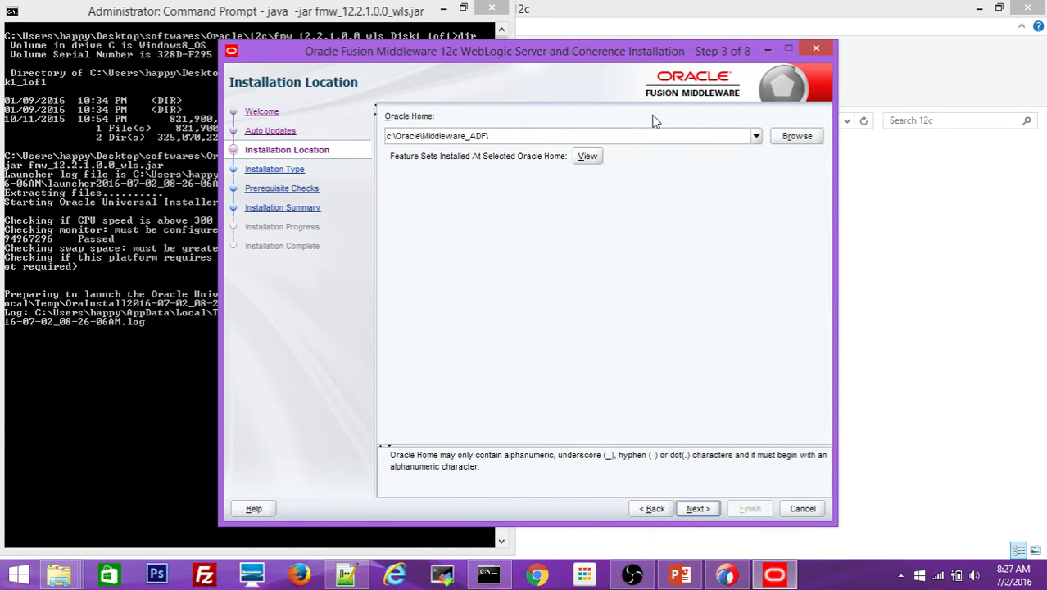
pyautogui.click(698, 509)
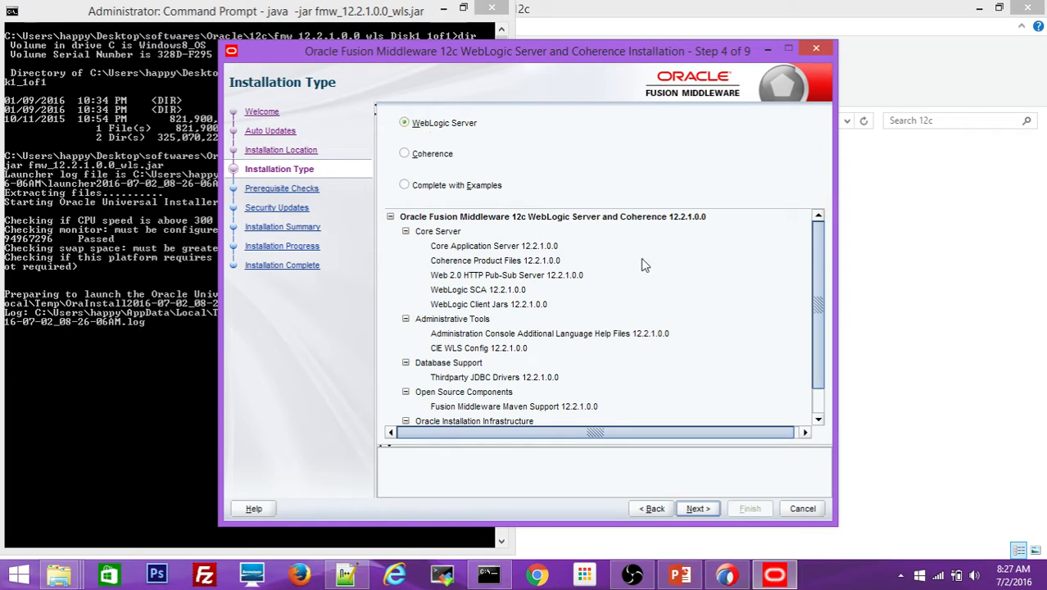
# - Keep the WebLogic Server type, decline security update notifications, and start installing
pyautogui.click(699, 509)
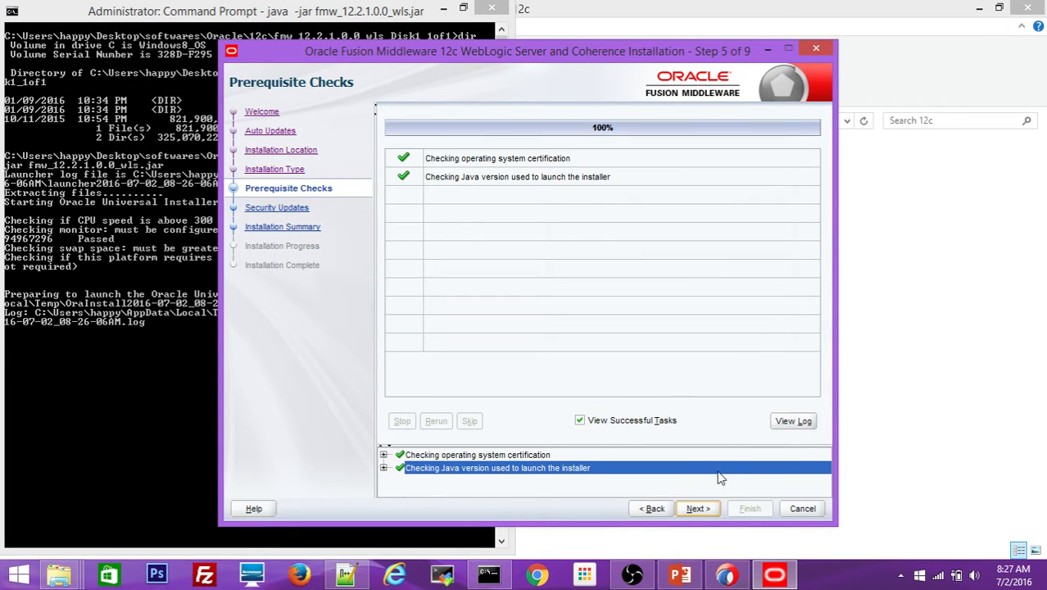
pyautogui.click(698, 509)
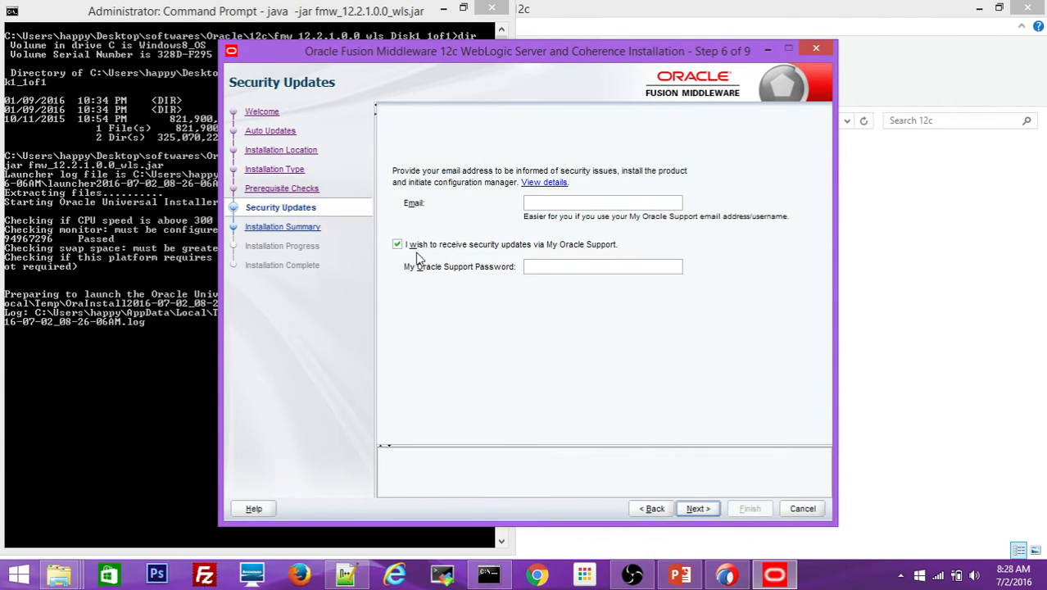
pyautogui.click(398, 245)
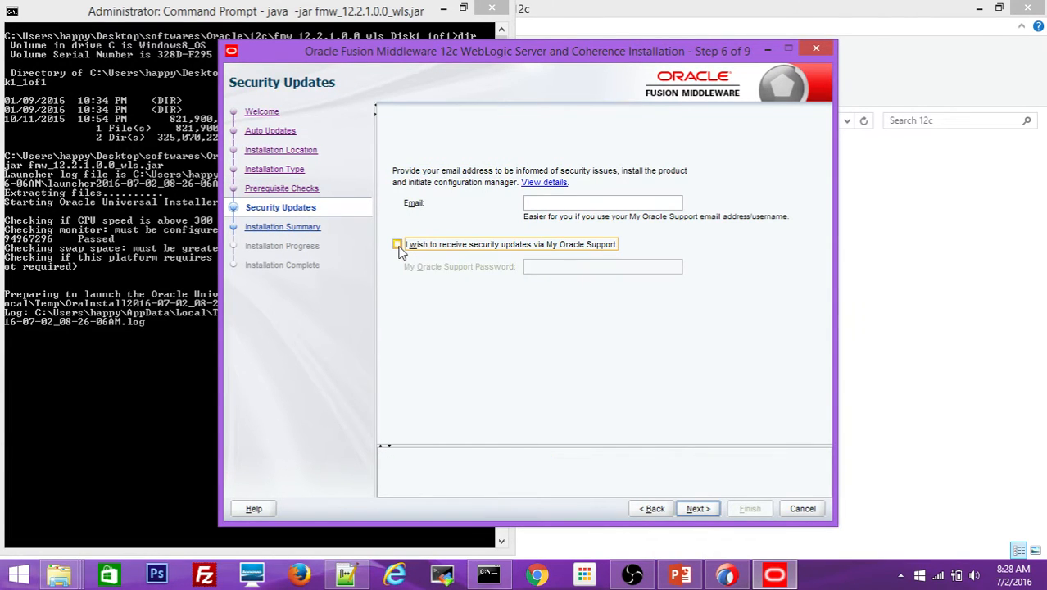
pyautogui.click(696, 509)
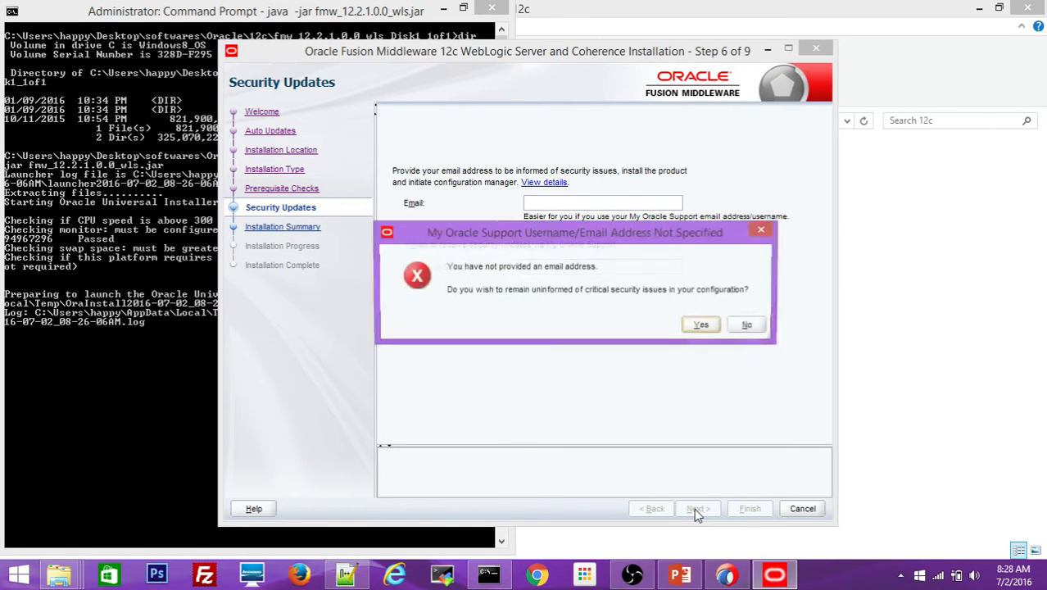
pyautogui.click(703, 326)
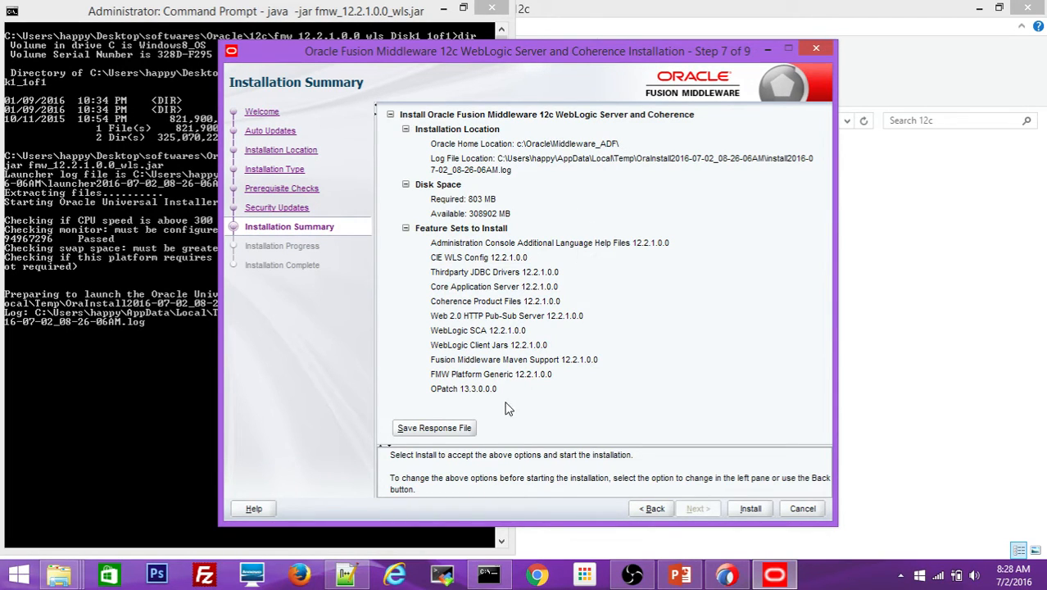
pyautogui.click(750, 508)
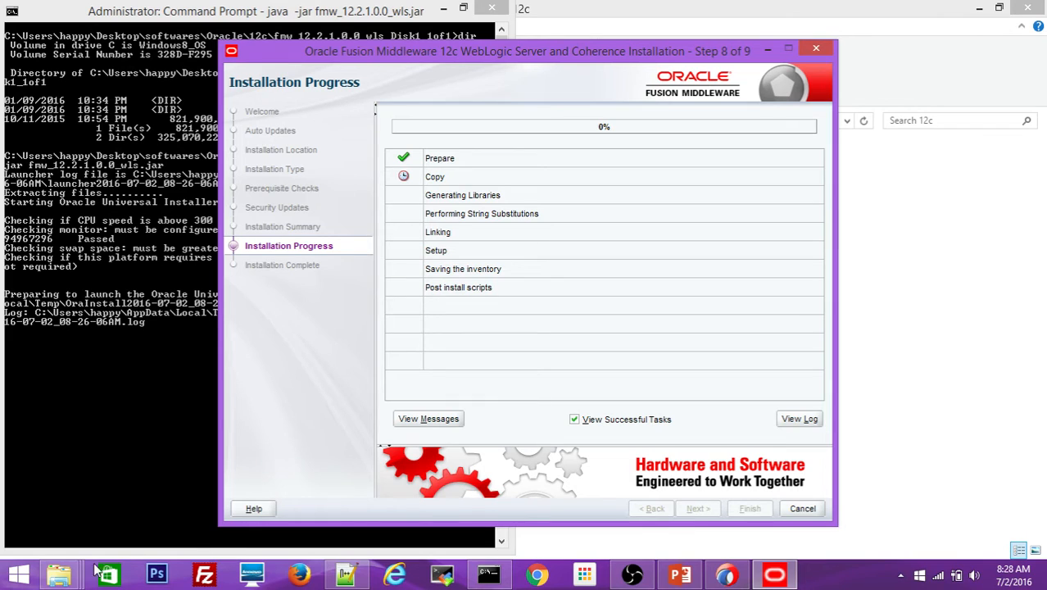
# - Check the open File Explorer windows while the WebLogic installation runs
pyautogui.moveTo(67, 577)
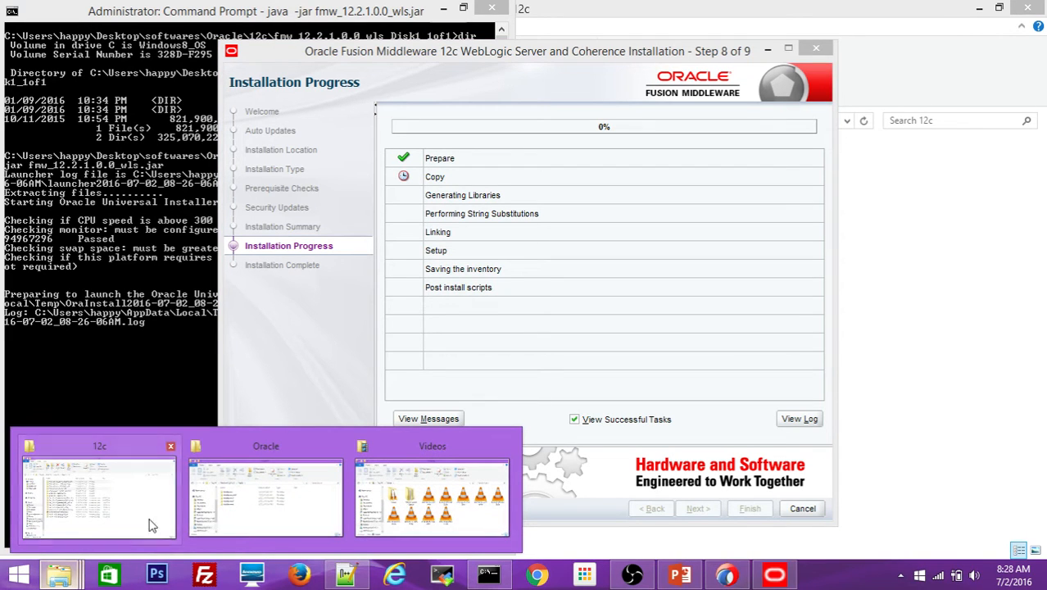
# - Open the Middleware_ADF folder and refresh it twice to see the new install files
pyautogui.moveTo(141, 509)
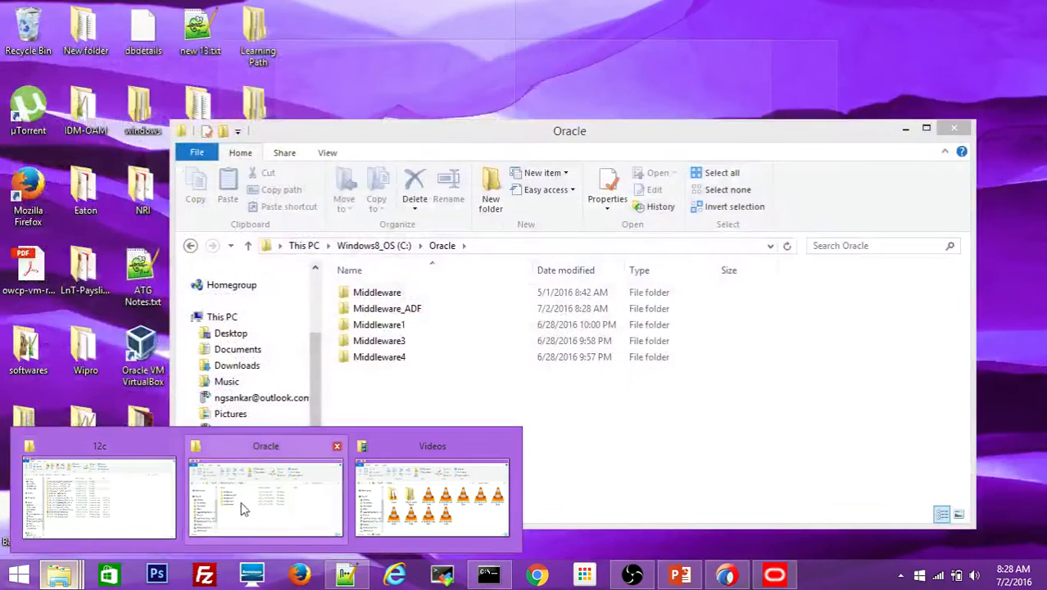
pyautogui.click(245, 513)
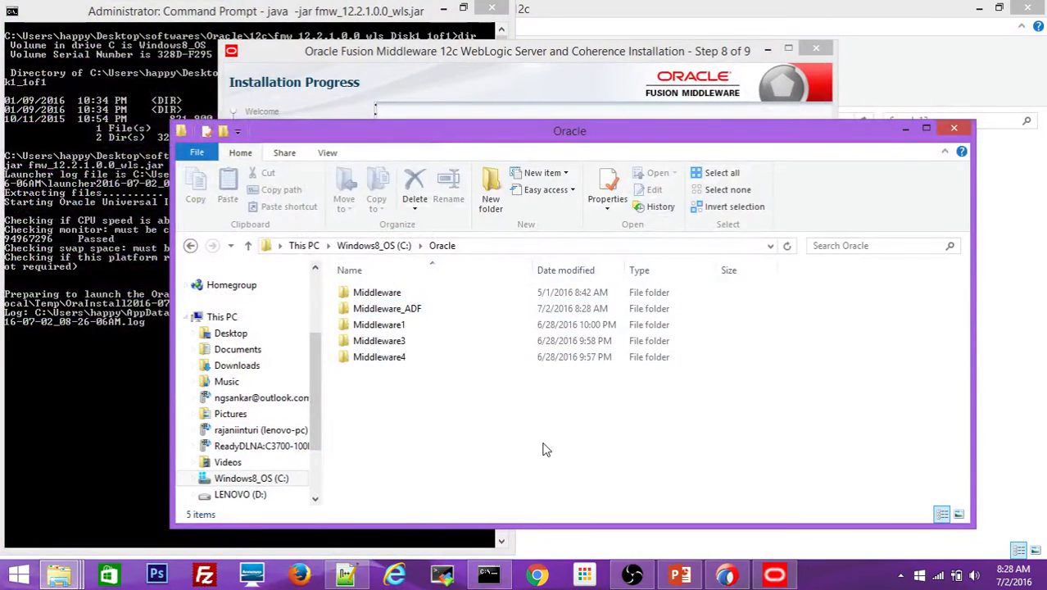
pyautogui.click(389, 315)
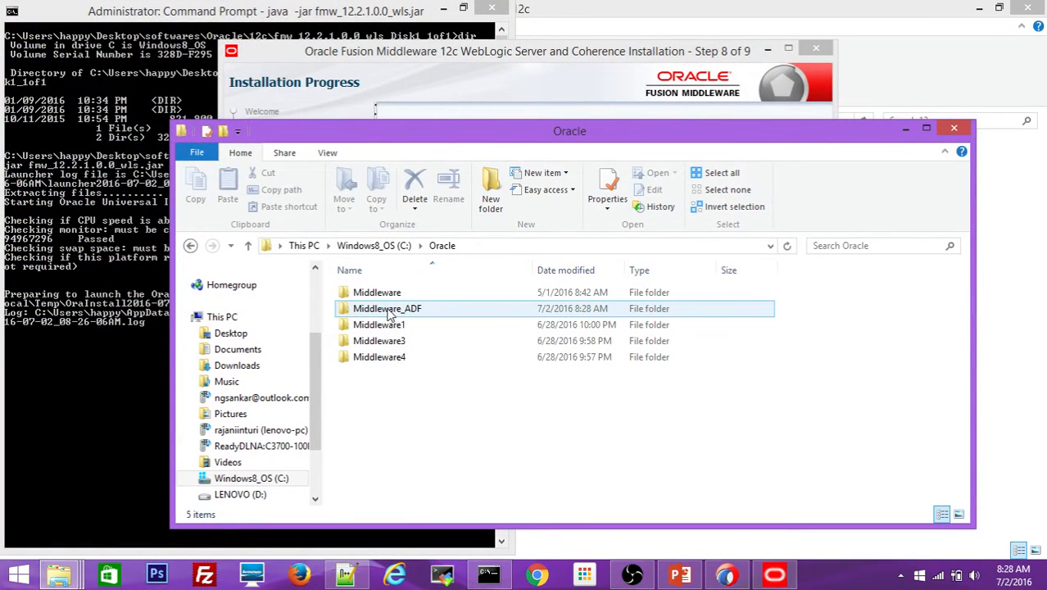
pyautogui.doubleClick(389, 315)
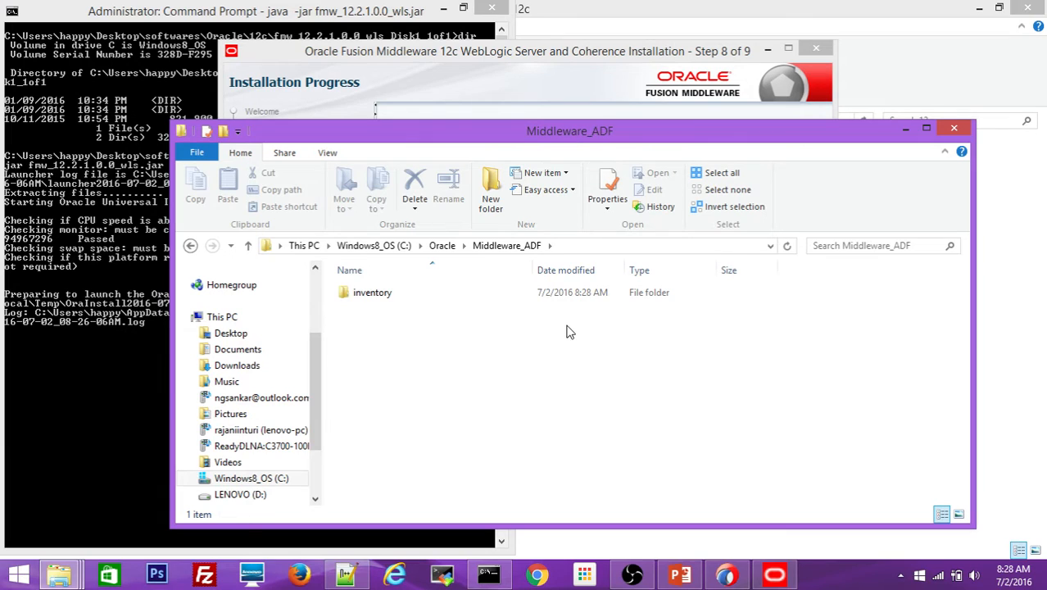
pyautogui.rightClick(456, 361)
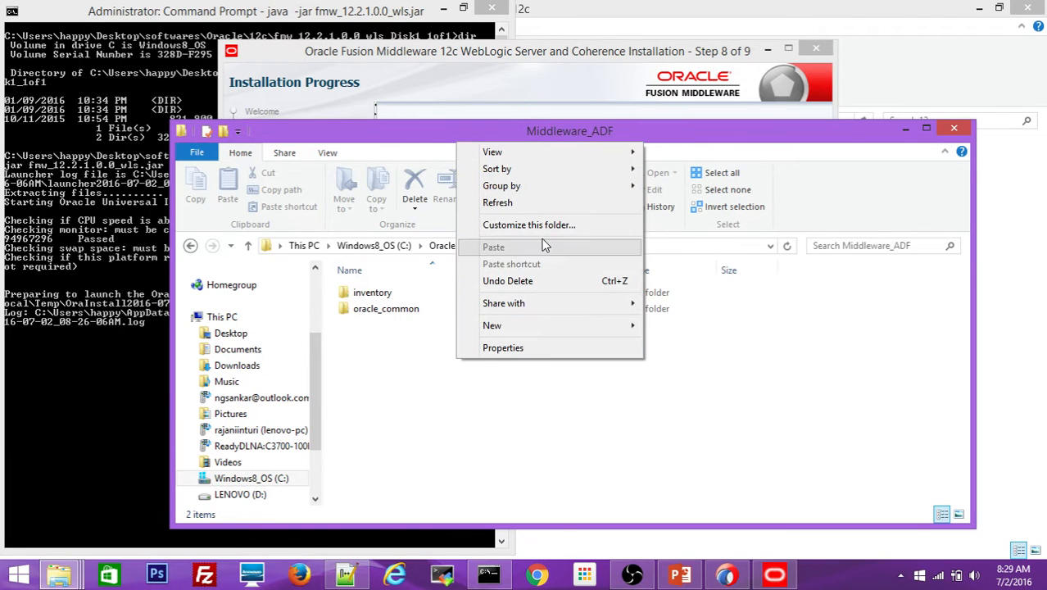
pyautogui.click(528, 206)
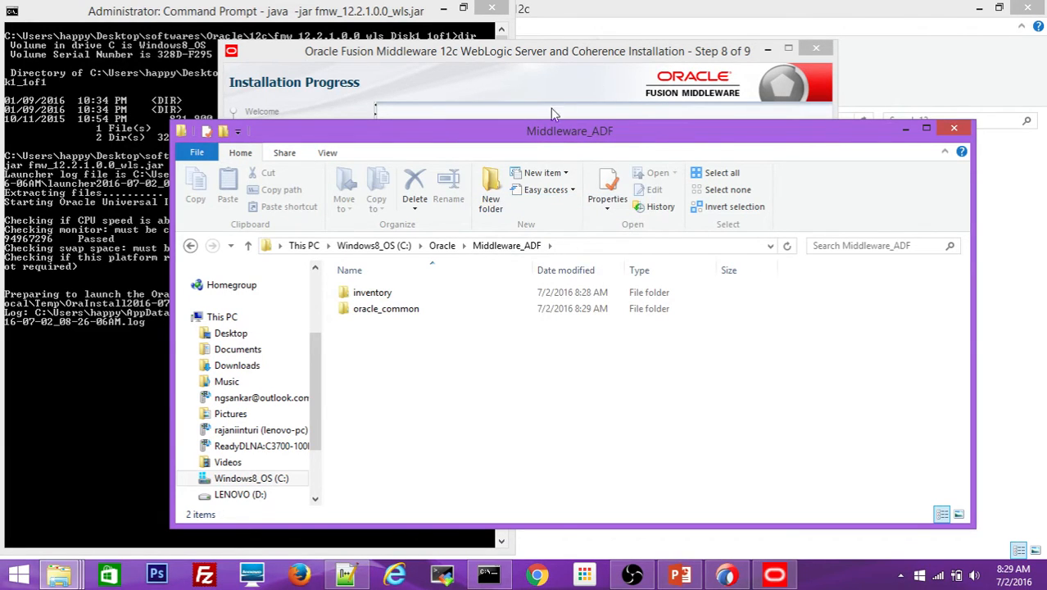
pyautogui.moveTo(538, 132); pyautogui.dragTo(542, 159)
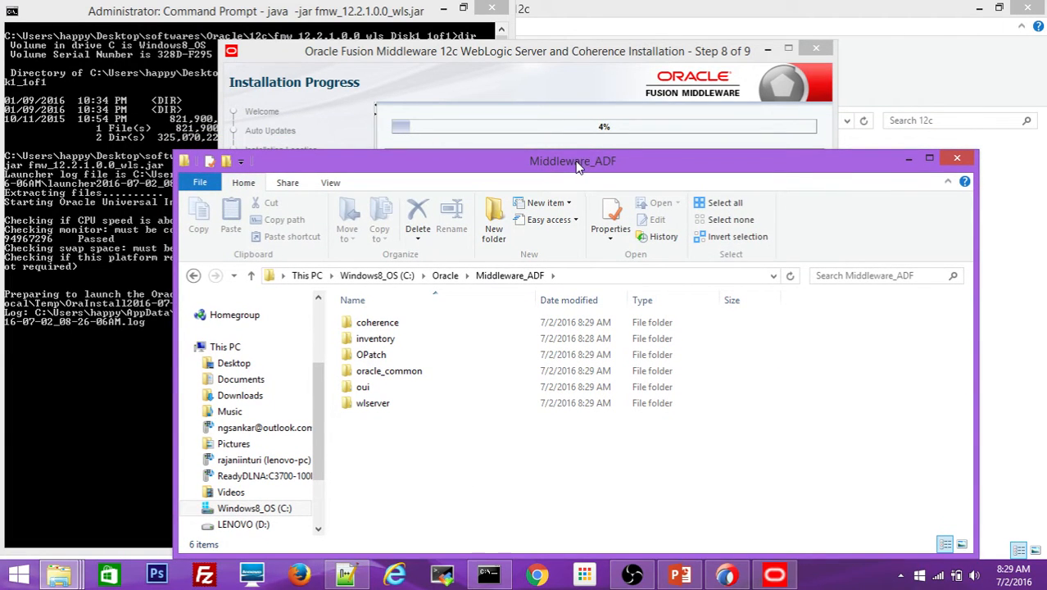
pyautogui.moveTo(576, 167); pyautogui.dragTo(576, 158)
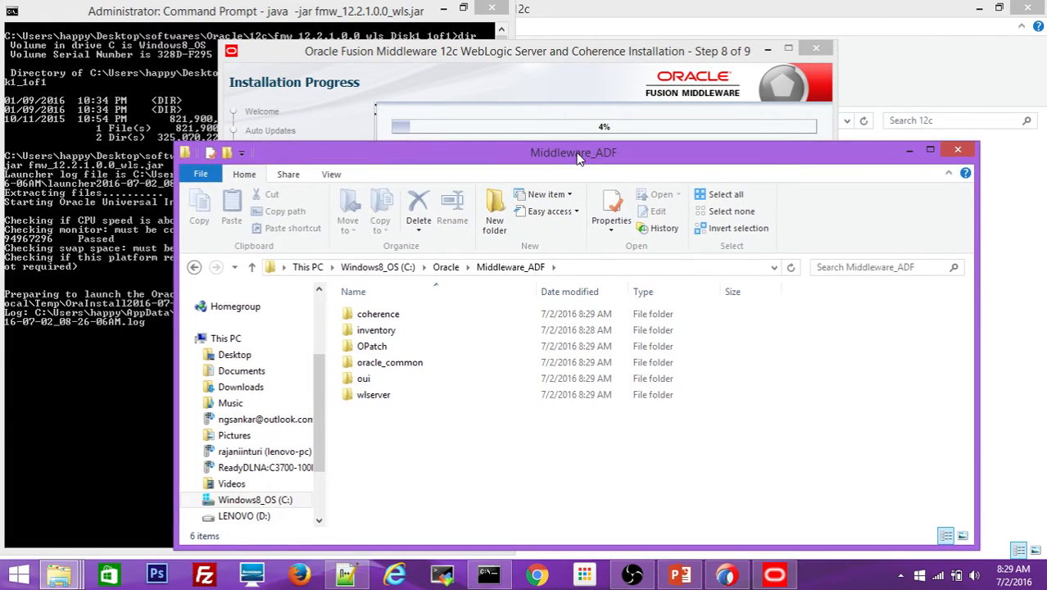
pyautogui.rightClick(415, 479)
pyautogui.click(474, 320)
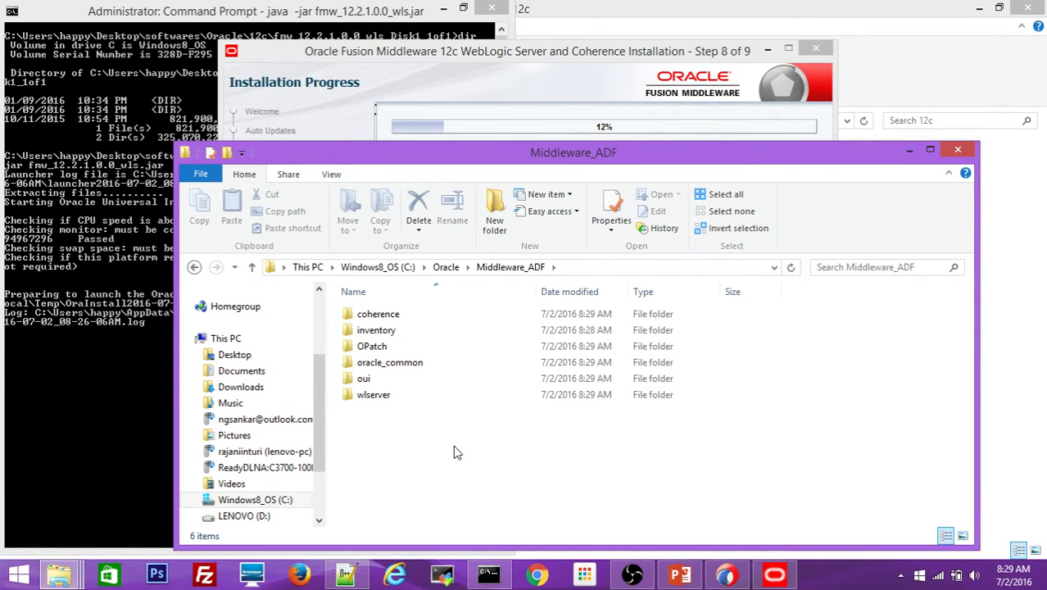
# - Minimize the folder, reposition the installer, and switch to the prerequisites presentation
pyautogui.click(930, 150)
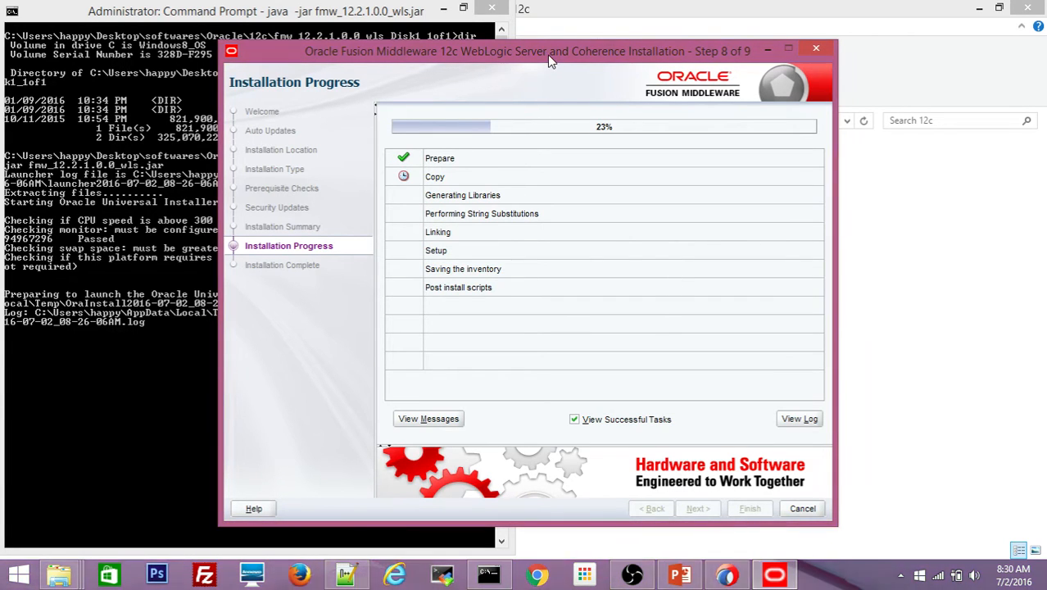
pyautogui.moveTo(553, 61); pyautogui.dragTo(547, 48)
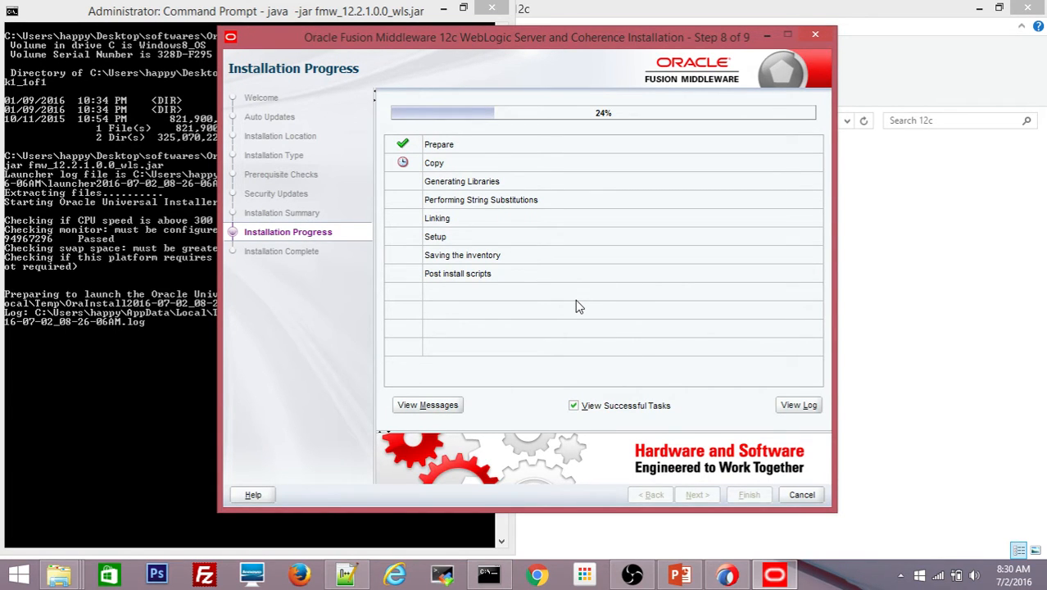
pyautogui.click(680, 576)
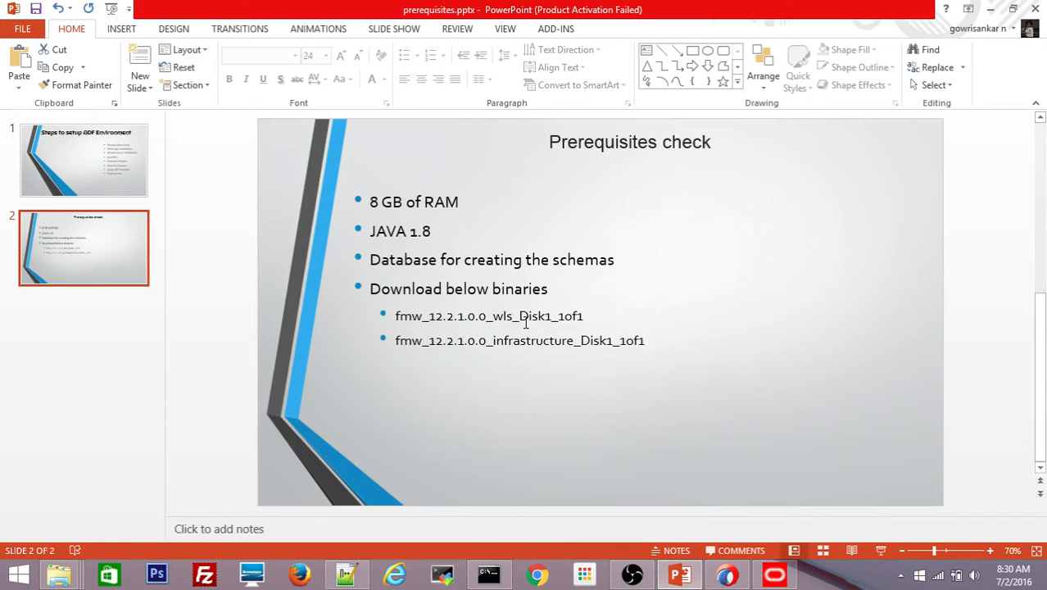
# - Show the 'Steps to setup ADF Environment' slide's WebLogic Installation step, then minimize PowerPoint
pyautogui.click(92, 156)
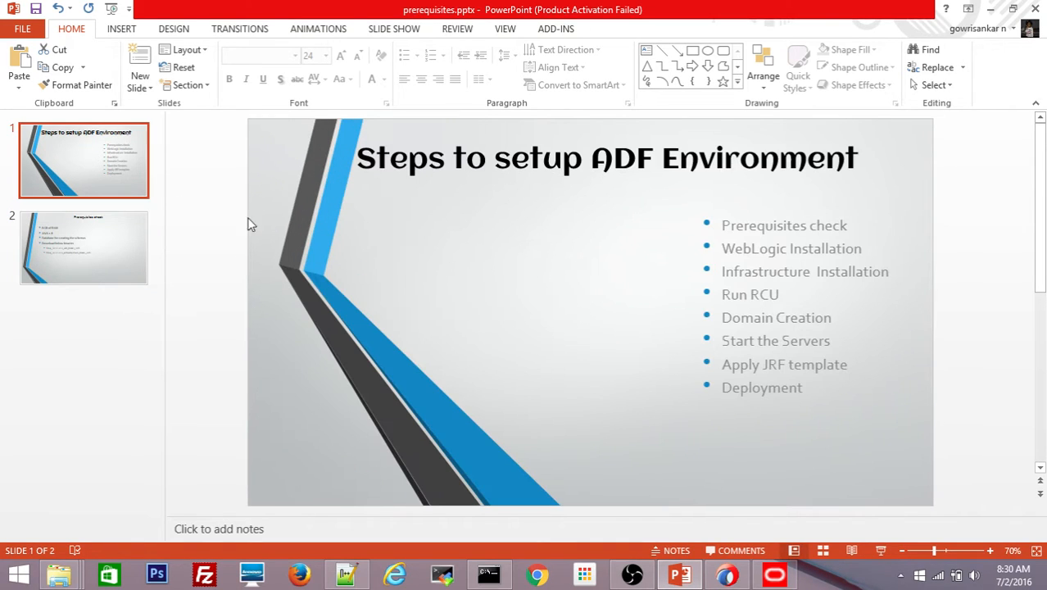
pyautogui.click(779, 248)
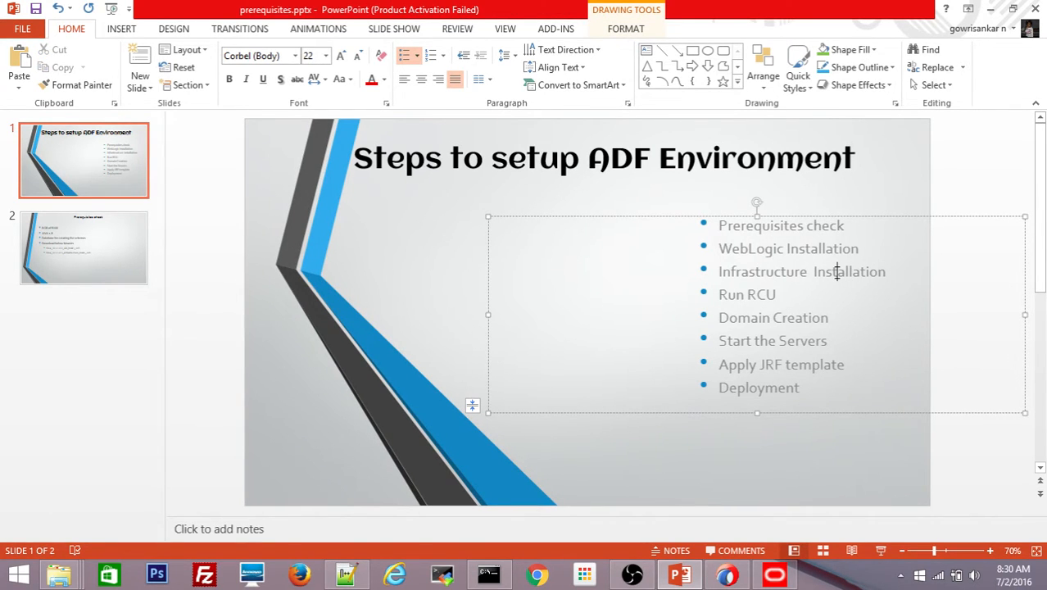
pyautogui.click(891, 183)
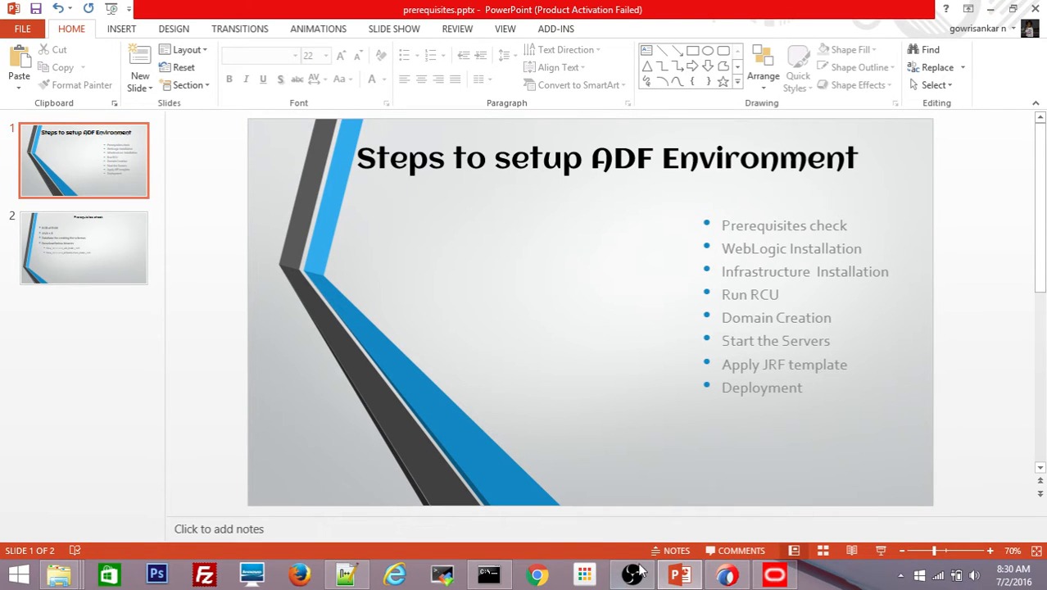
pyautogui.click(991, 9)
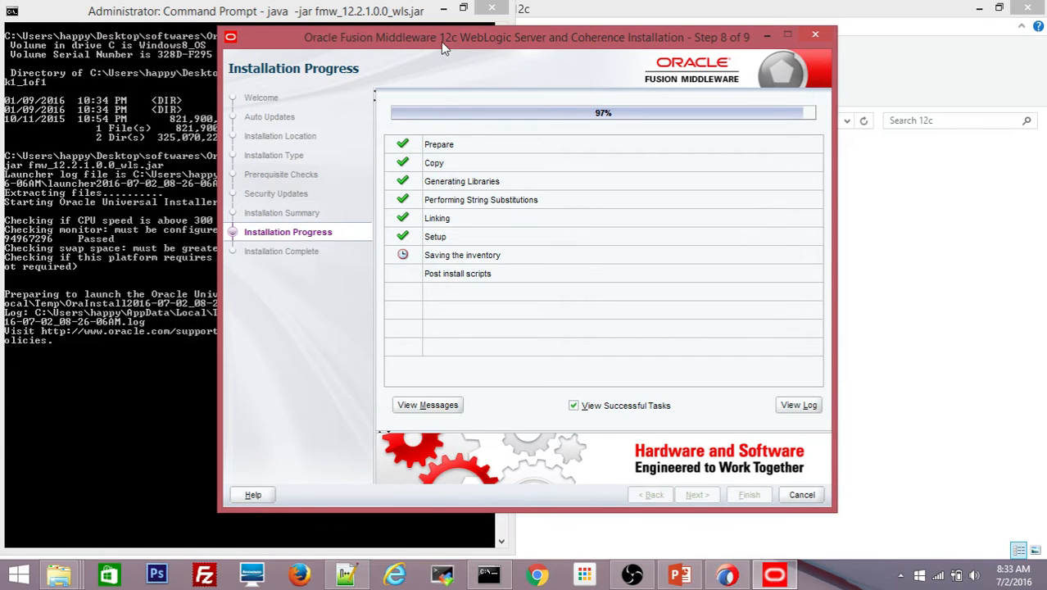
# - At 100%, finish the installer with 'Automatically Launch the Configuration Wizard' unchecked
pyautogui.moveTo(442, 43); pyautogui.dragTo(456, 33)
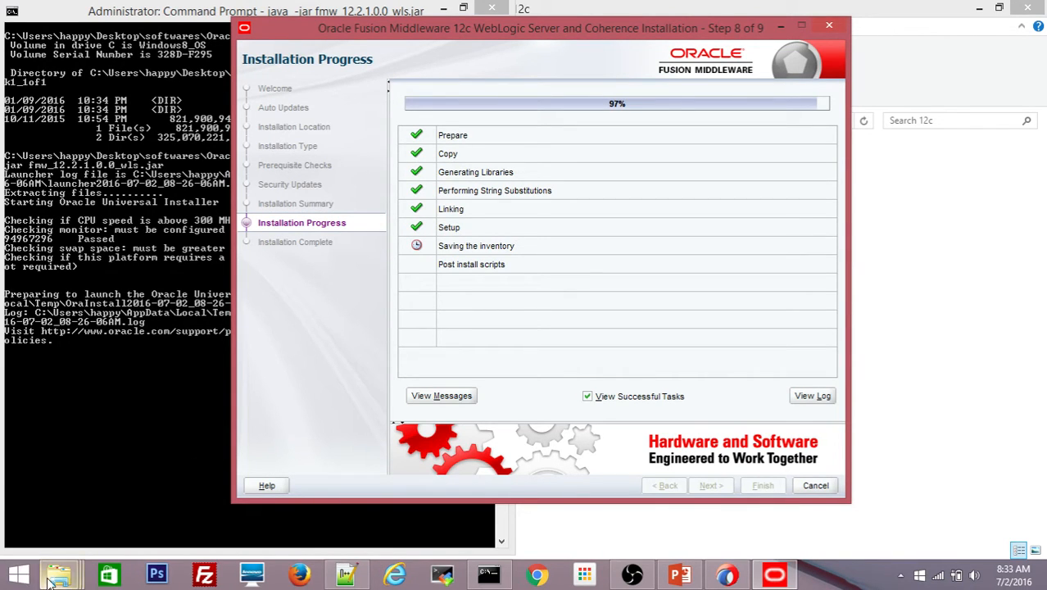
pyautogui.moveTo(49, 581)
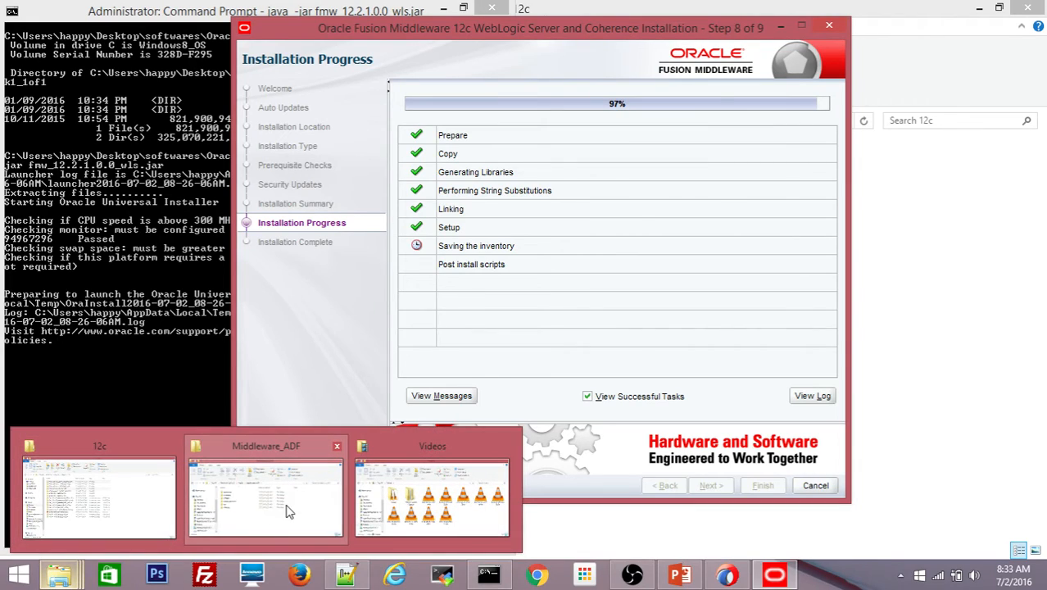
pyautogui.moveTo(287, 511)
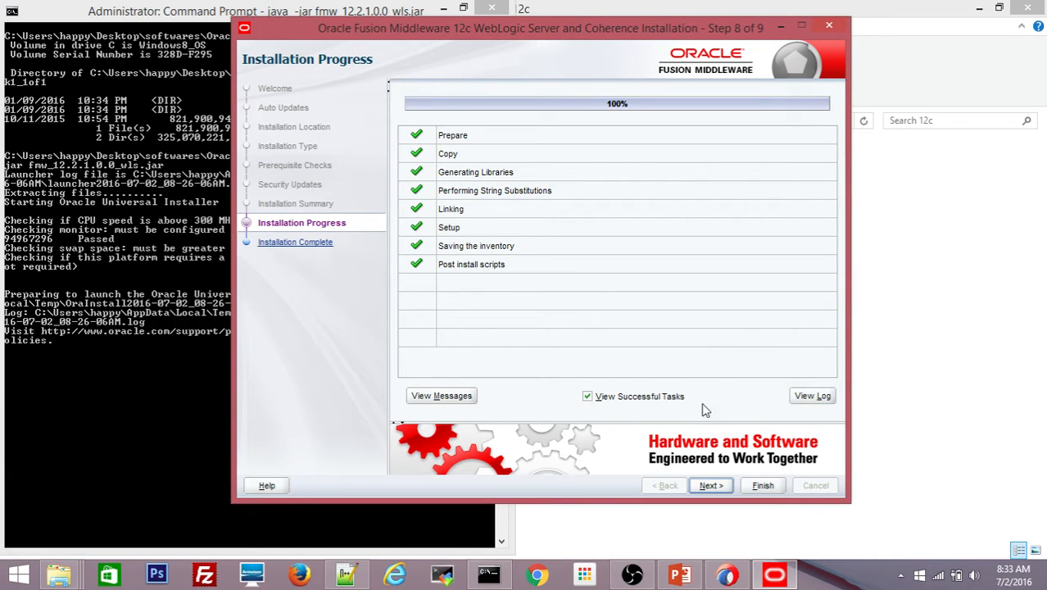
pyautogui.click(709, 486)
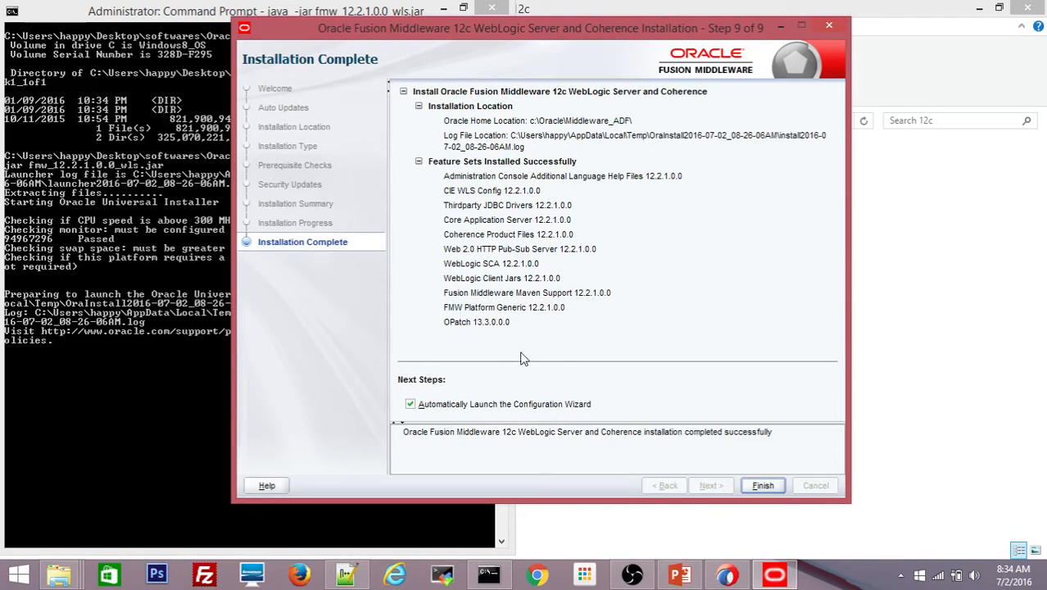
pyautogui.click(411, 405)
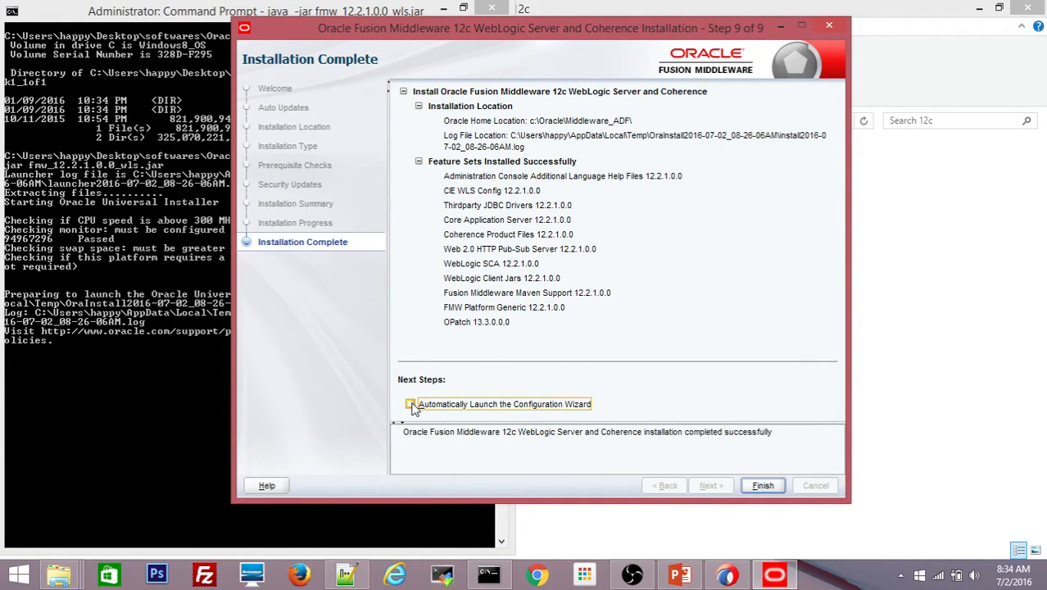
pyautogui.click(763, 487)
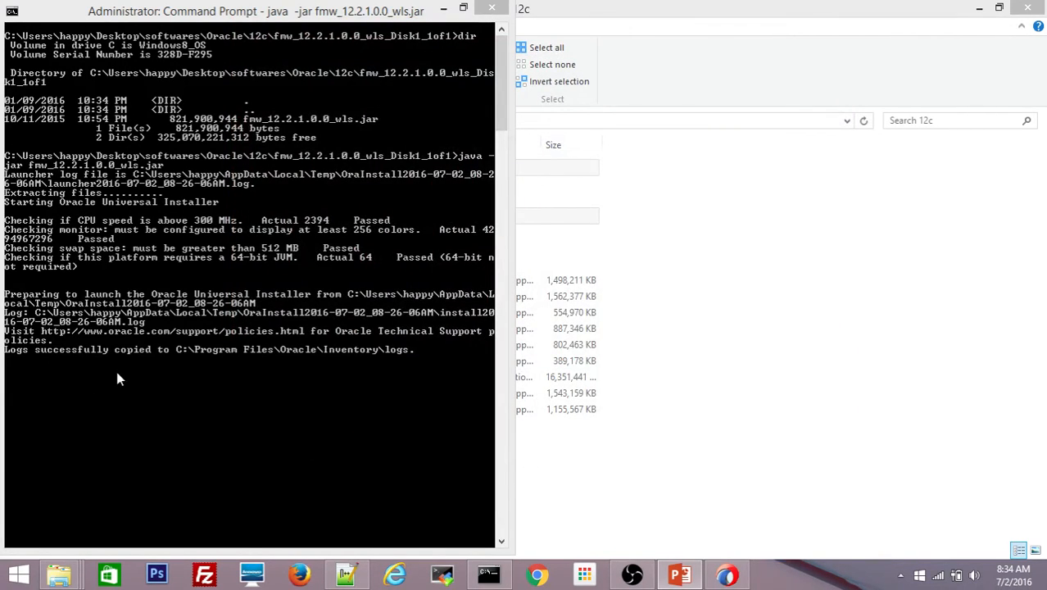
# - Change into the fmw_12.2.1.0.0_infrastructure_Disk1_1of1 folder and list its contents
pyautogui.click(424, 352)
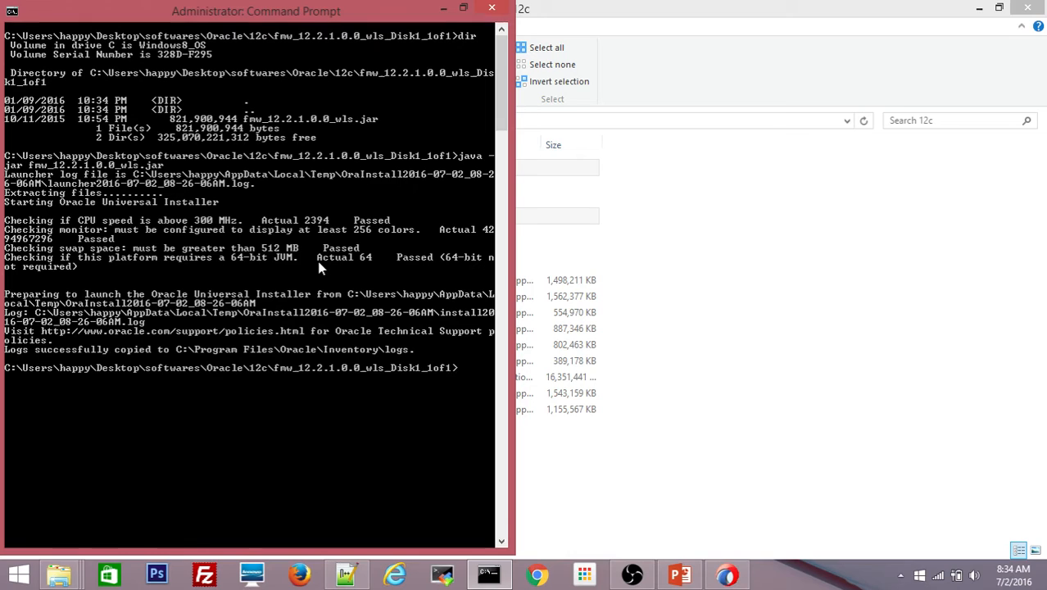
pyautogui.write('cd ../')
pyautogui.press('Return')
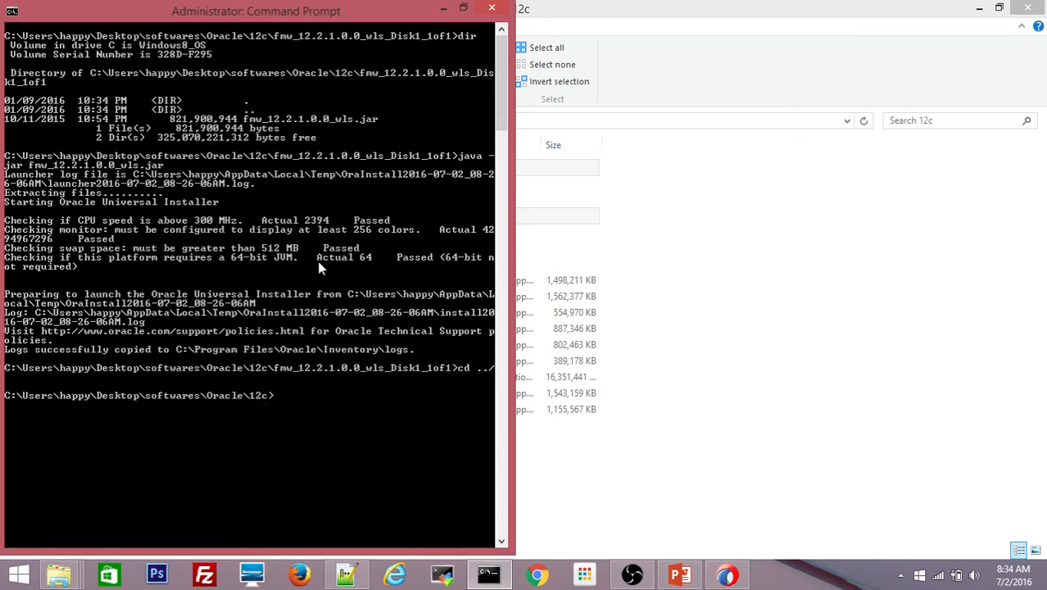
pyautogui.write('ls')
pyautogui.press('Return')
pyautogui.write('d')
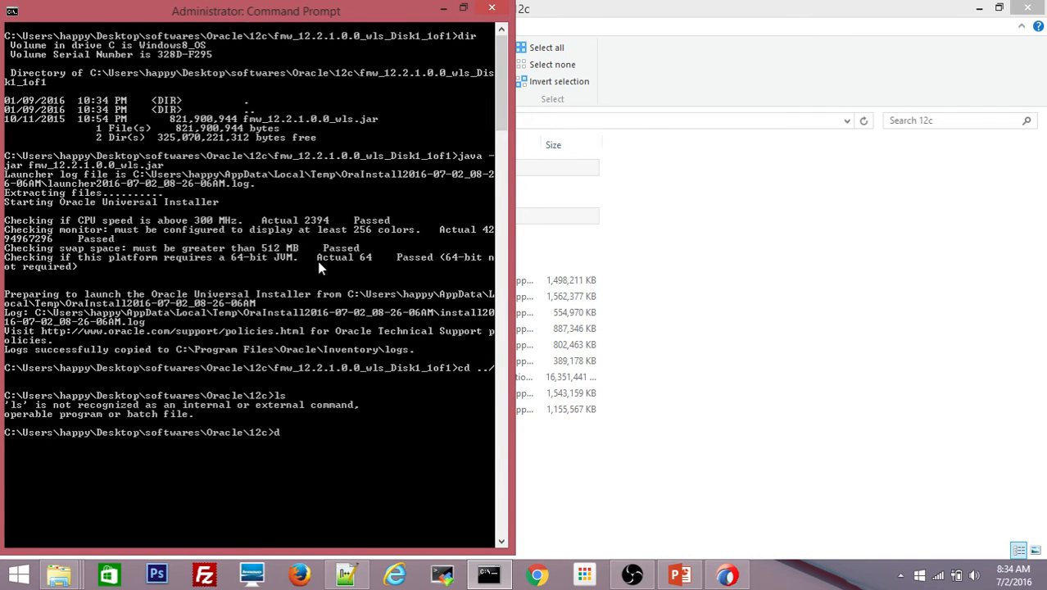
pyautogui.write('ir')
pyautogui.press('Return')
pyautogui.write('c')
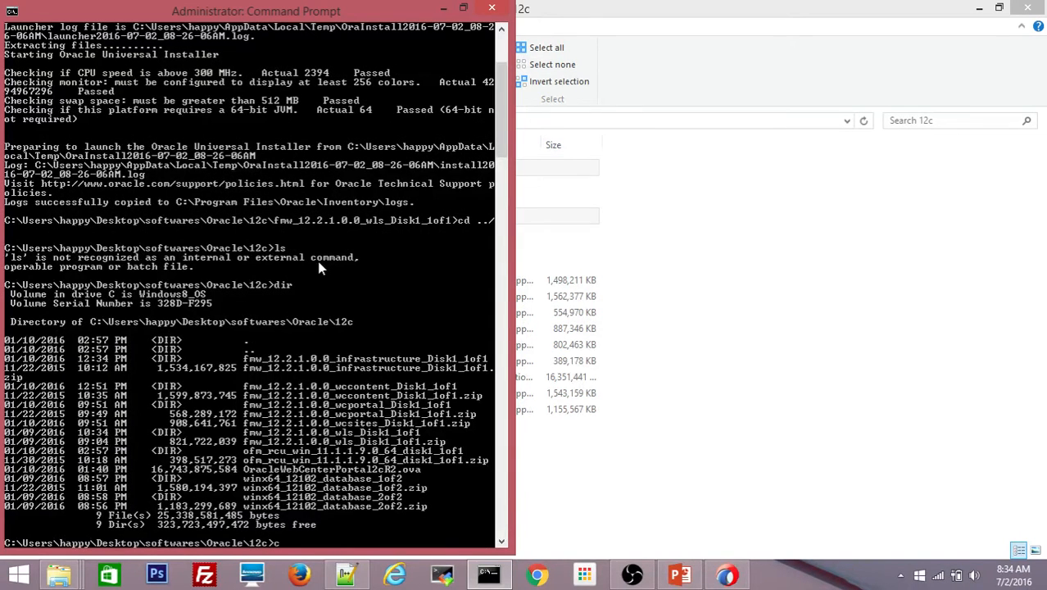
pyautogui.write('d')
pyautogui.write('fmw')
pyautogui.press('Tab')
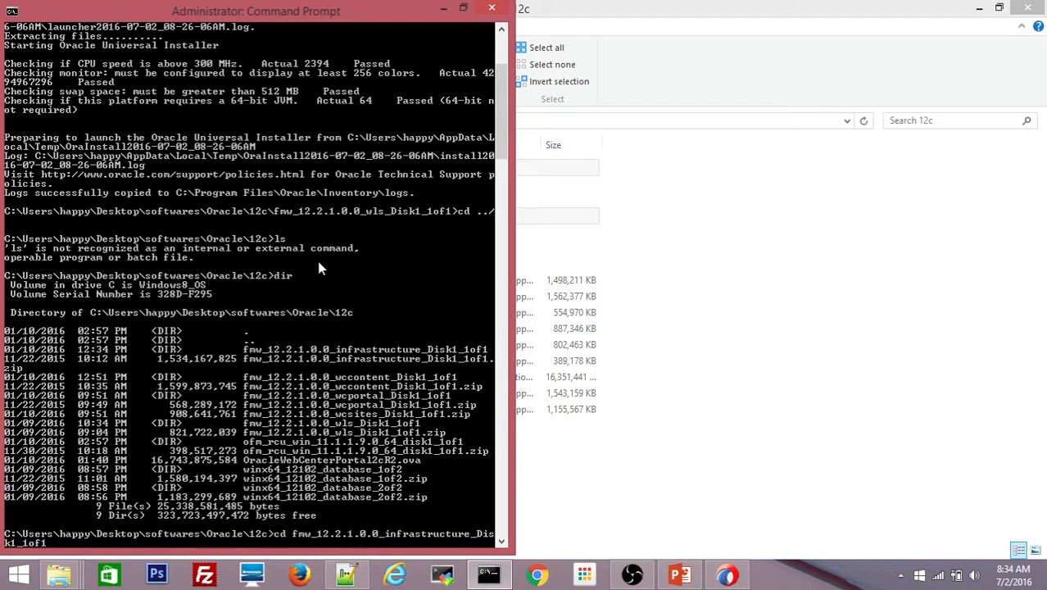
pyautogui.press('Return')
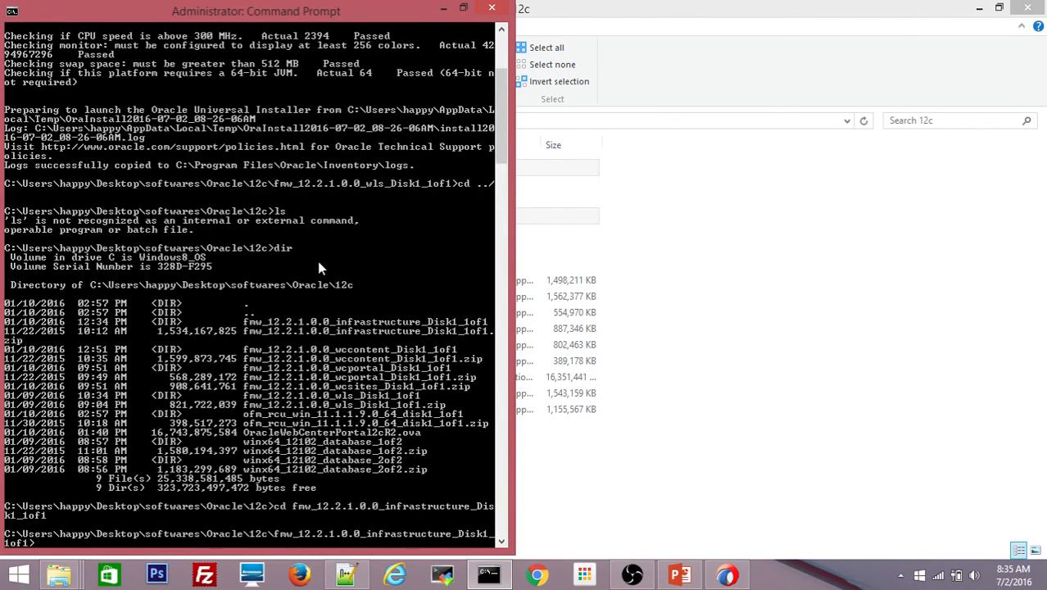
pyautogui.write('dir')
pyautogui.press('Return')
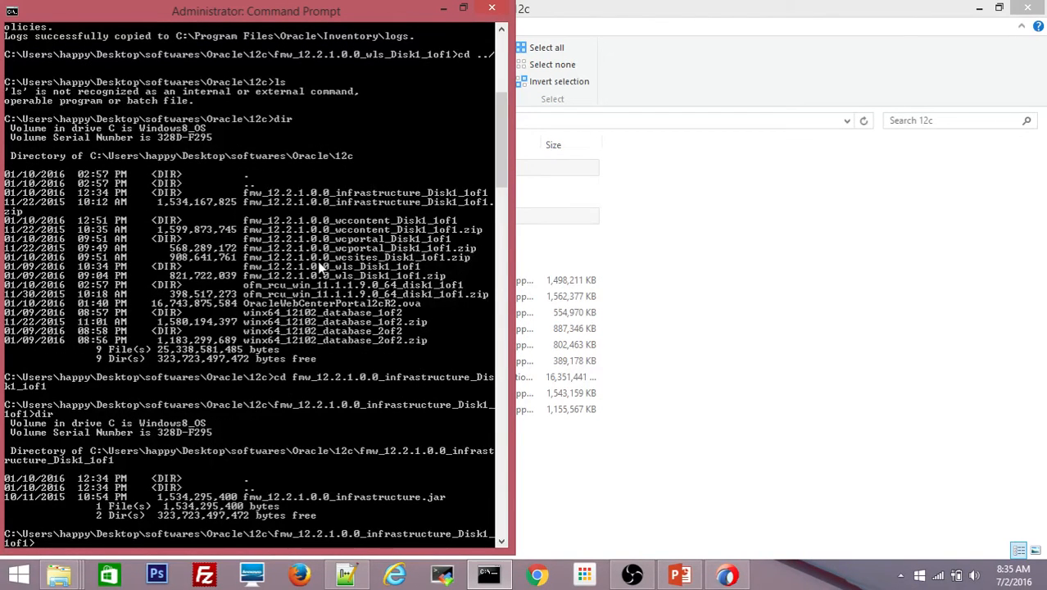
# - Clear the console and run java -jar fmw_12.2.1.0.0_infrastructure.jar
pyautogui.write('java')
pyautogui.press('BackSpace')
pyautogui.press('BackSpace')
pyautogui.press('BackSpace')
pyautogui.press('BackSpace')
pyautogui.write('cls')
pyautogui.press('Return')
pyautogui.write('jav')
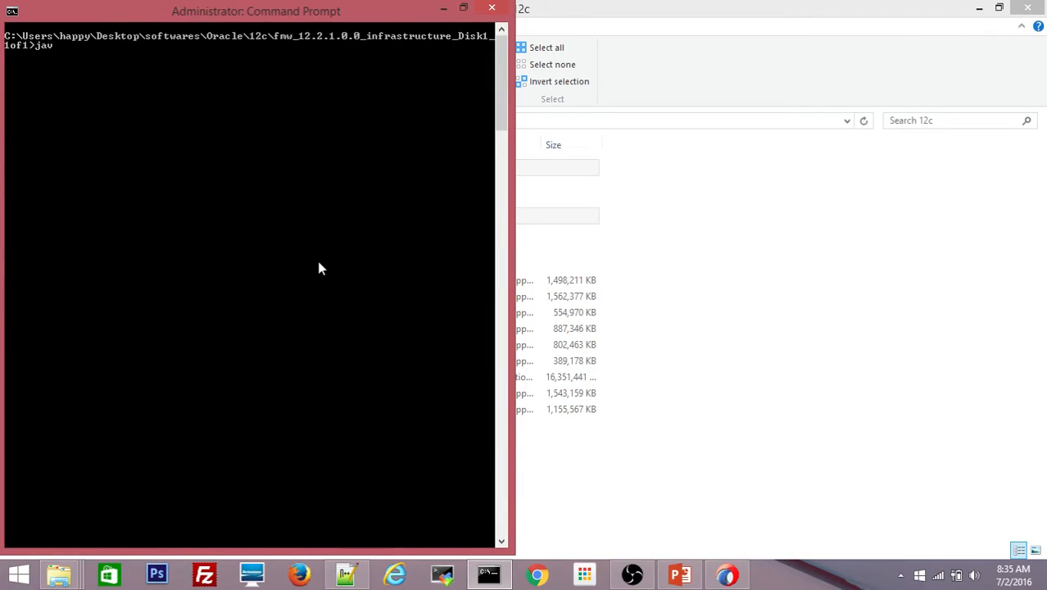
pyautogui.write('a -jar fm')
pyautogui.press('Tab')
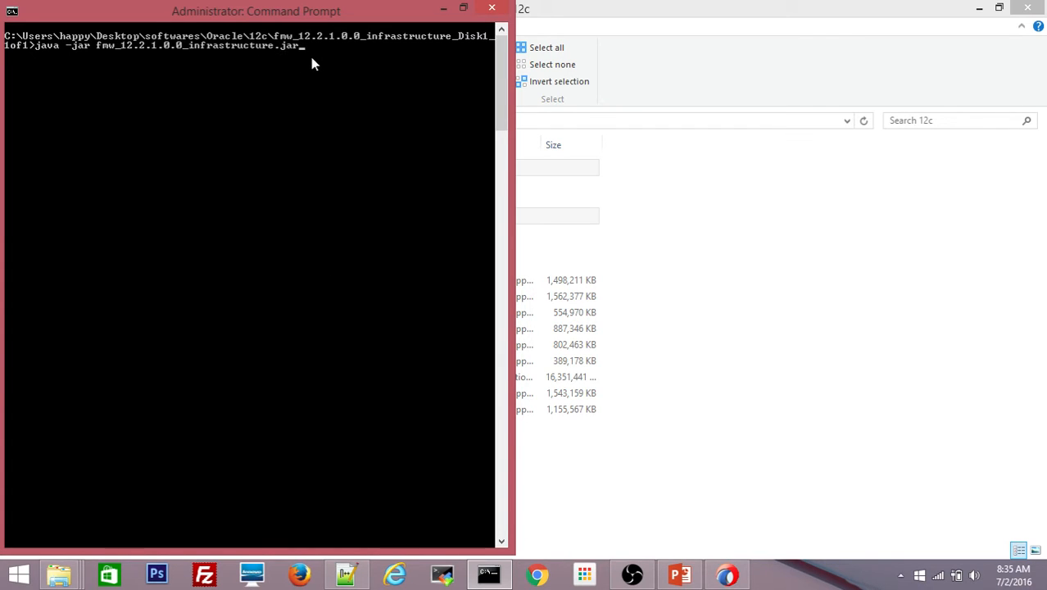
pyautogui.press('Return')
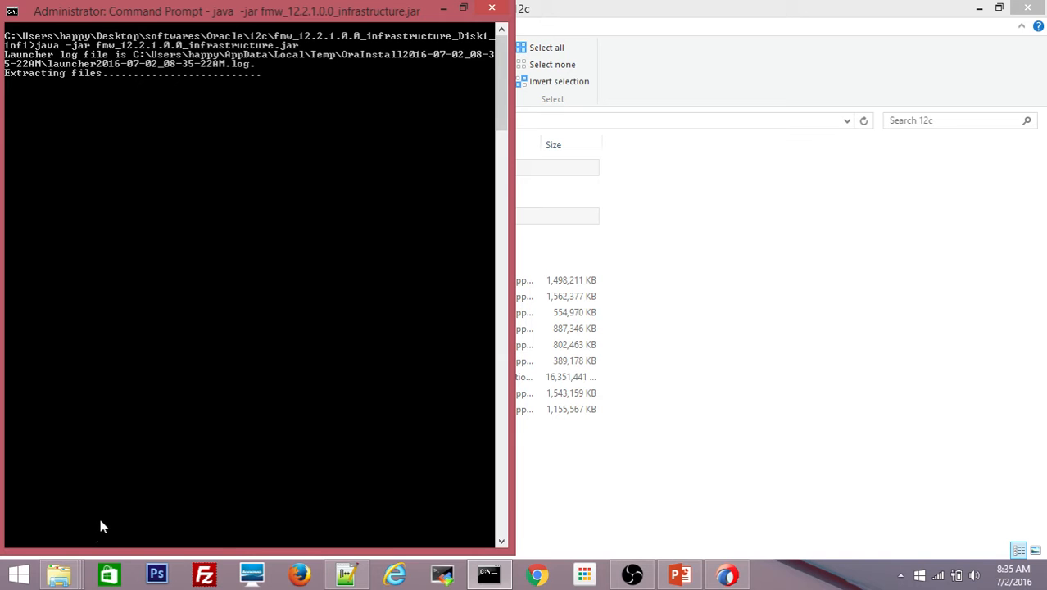
pyautogui.moveTo(61, 574)
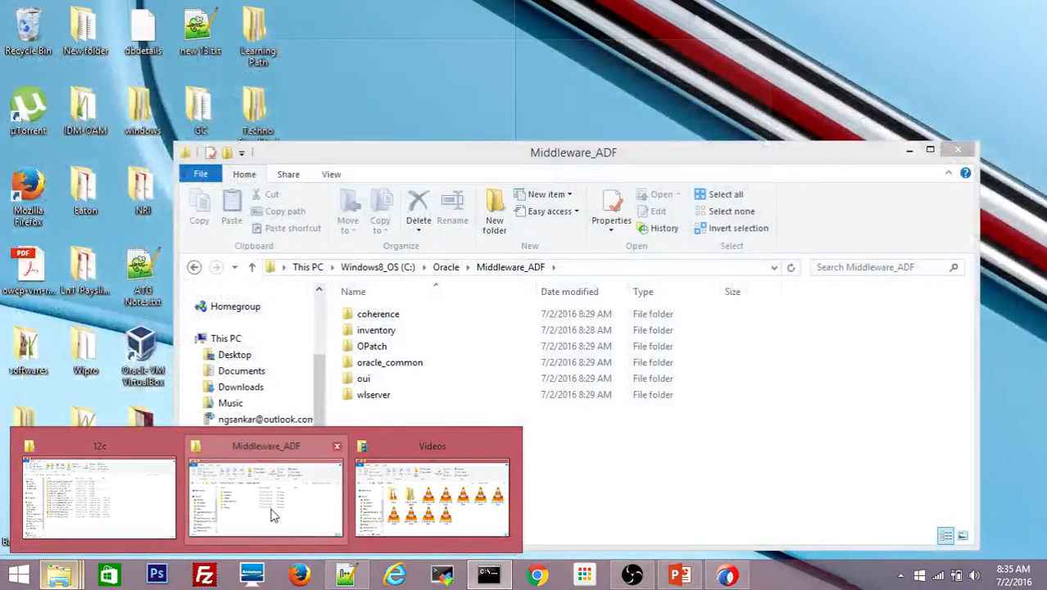
# - Inspect Middleware_ADF and its oracle_common subfolder, then minimize the folder window
pyautogui.click(270, 513)
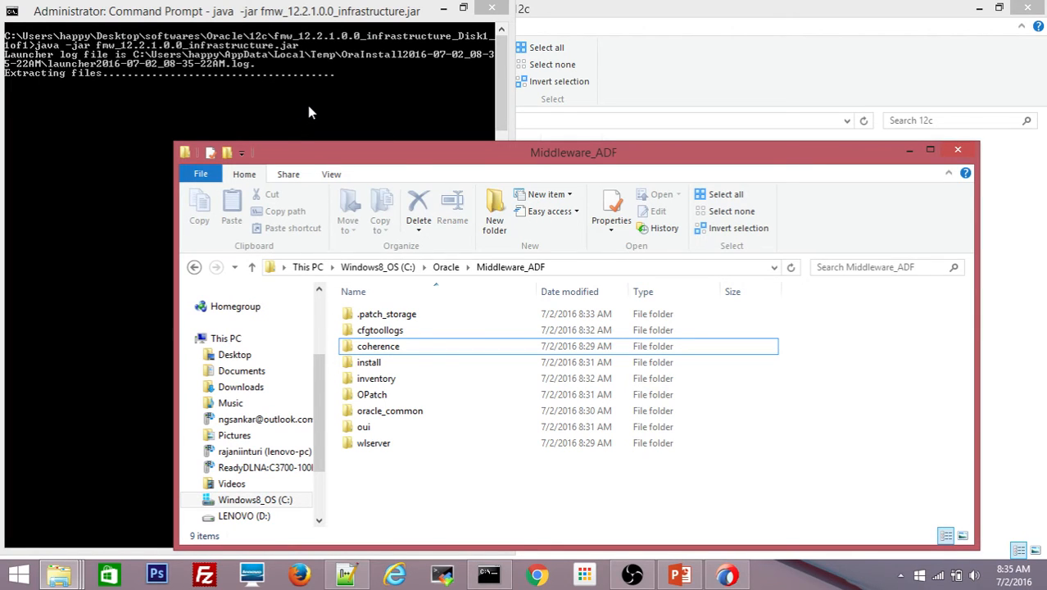
pyautogui.doubleClick(386, 417)
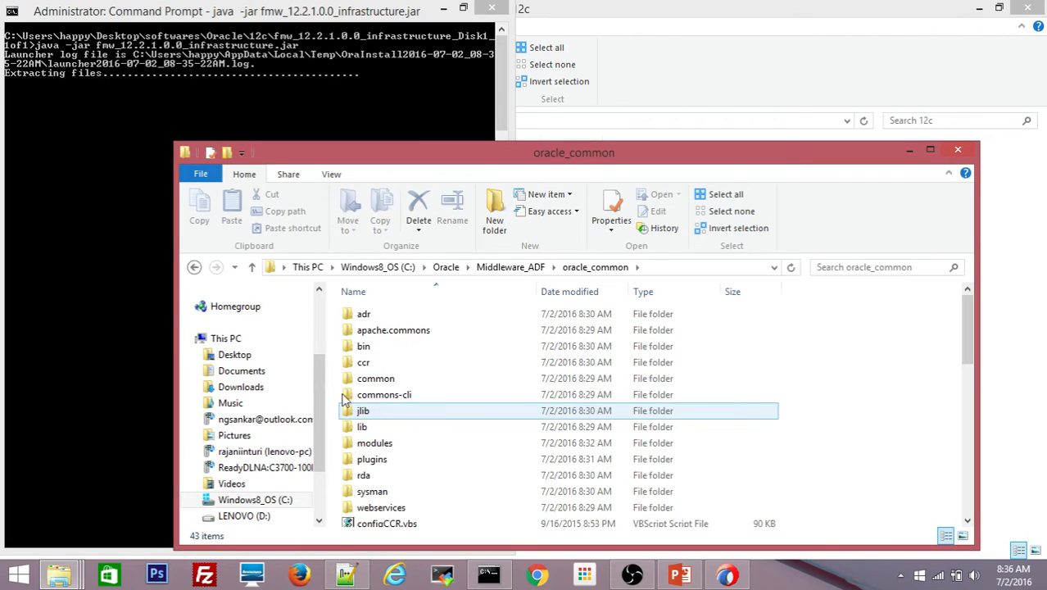
pyautogui.click(194, 268)
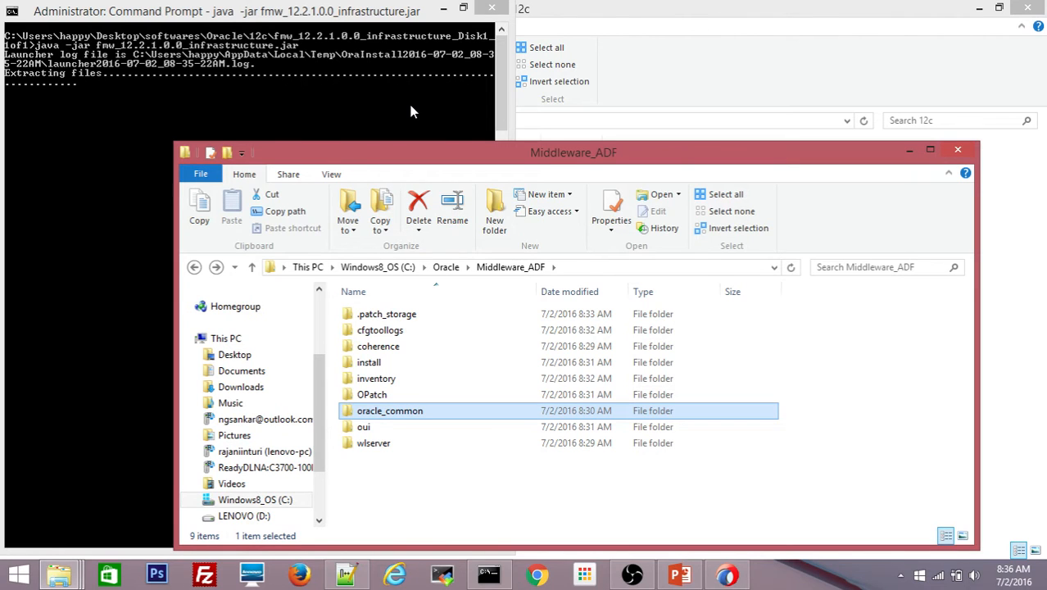
pyautogui.click(908, 151)
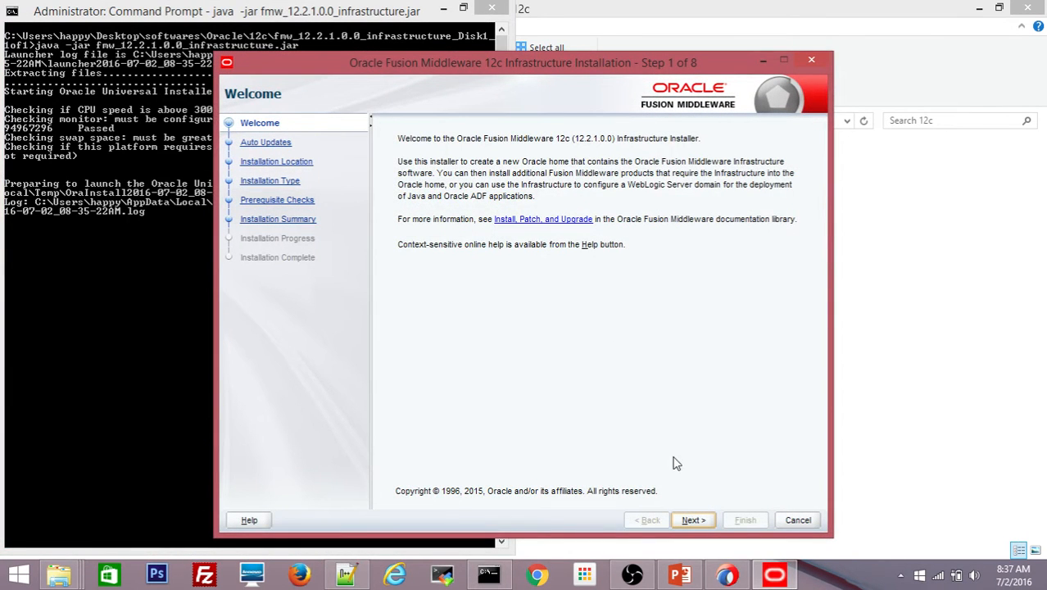
# - Advance to Installation Location and select c:\Oracle\Middleware_ADF as the Oracle Home
pyautogui.click(693, 521)
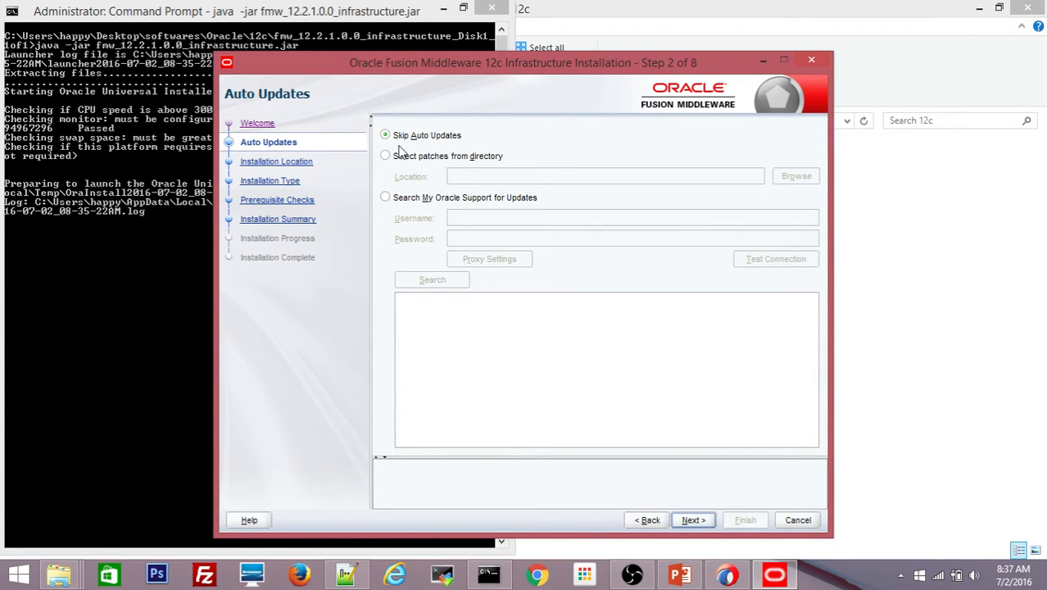
pyautogui.click(692, 521)
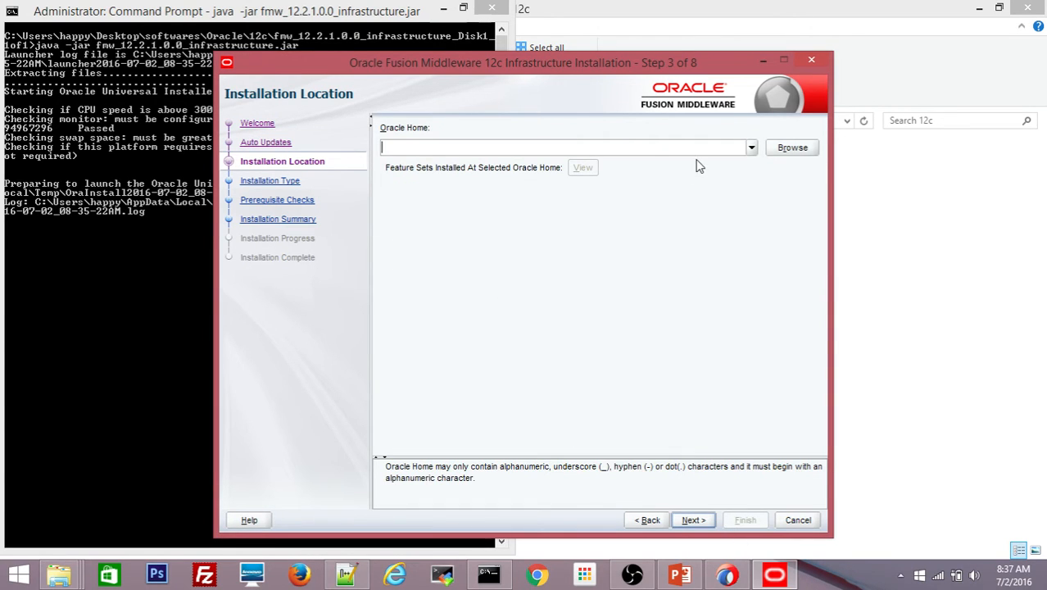
pyautogui.click(750, 149)
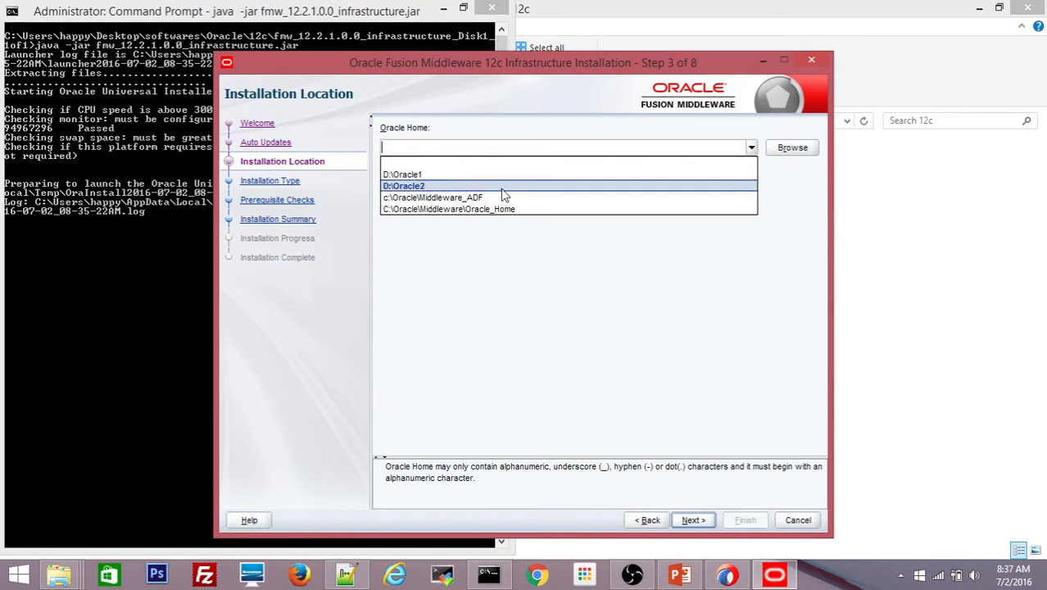
pyautogui.click(472, 199)
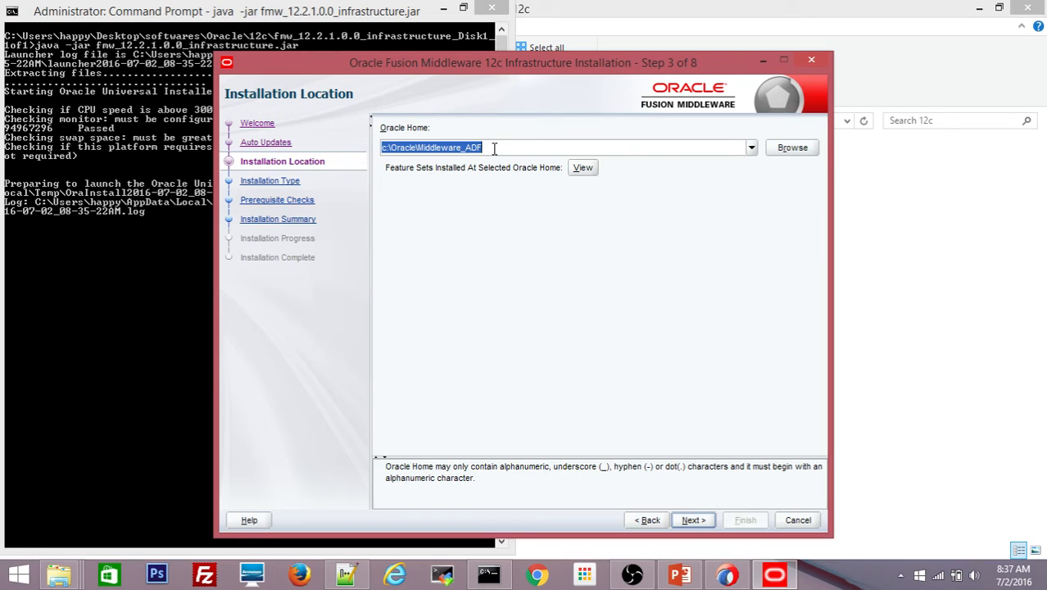
pyautogui.click(752, 148)
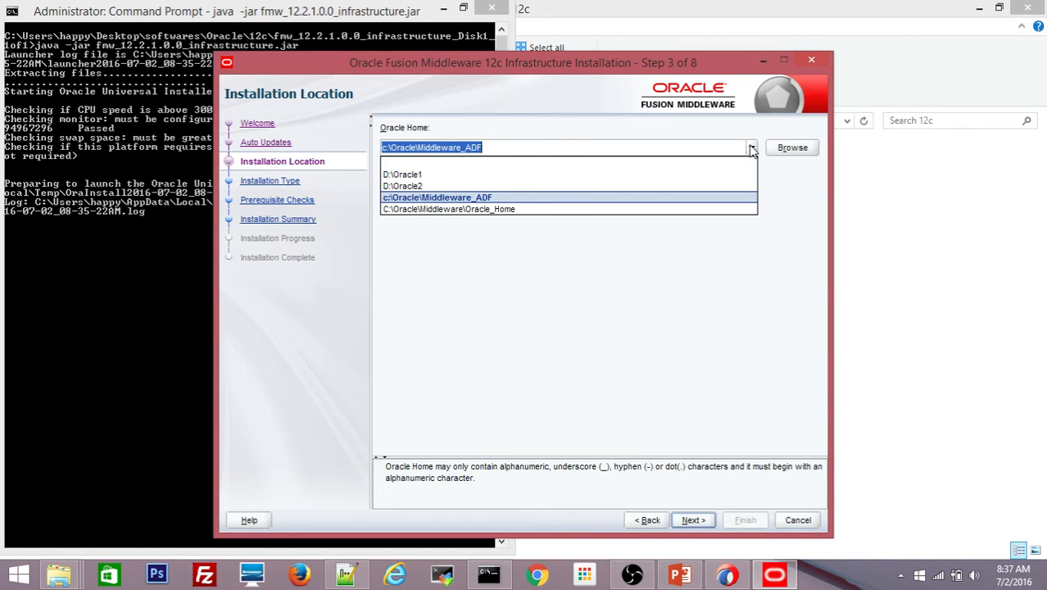
pyautogui.click(752, 148)
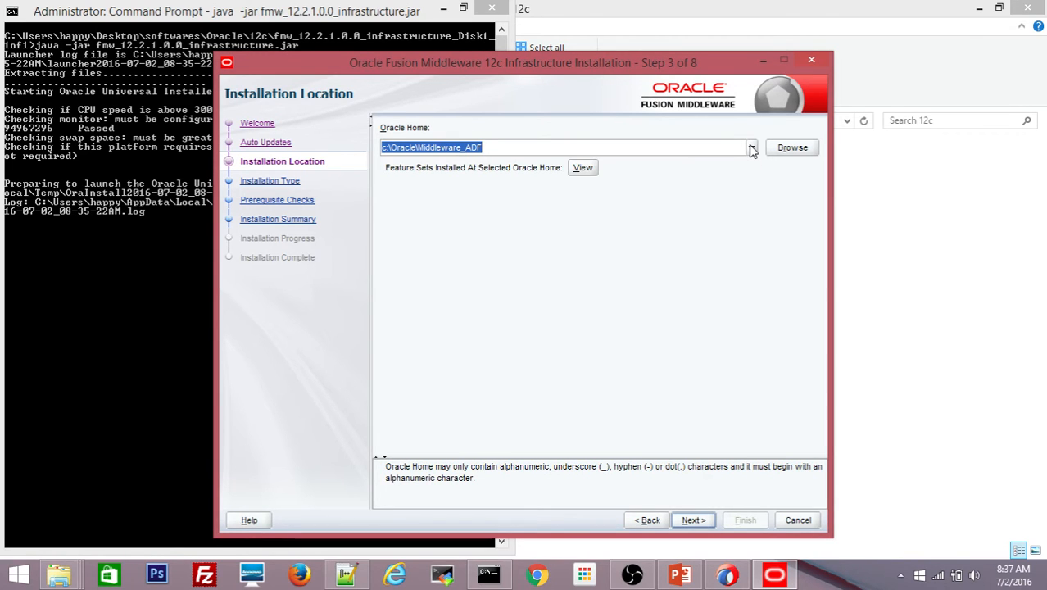
# - Keep Fusion Middleware Infrastructure as the type, pass prerequisite checks, and start the installation
pyautogui.click(692, 521)
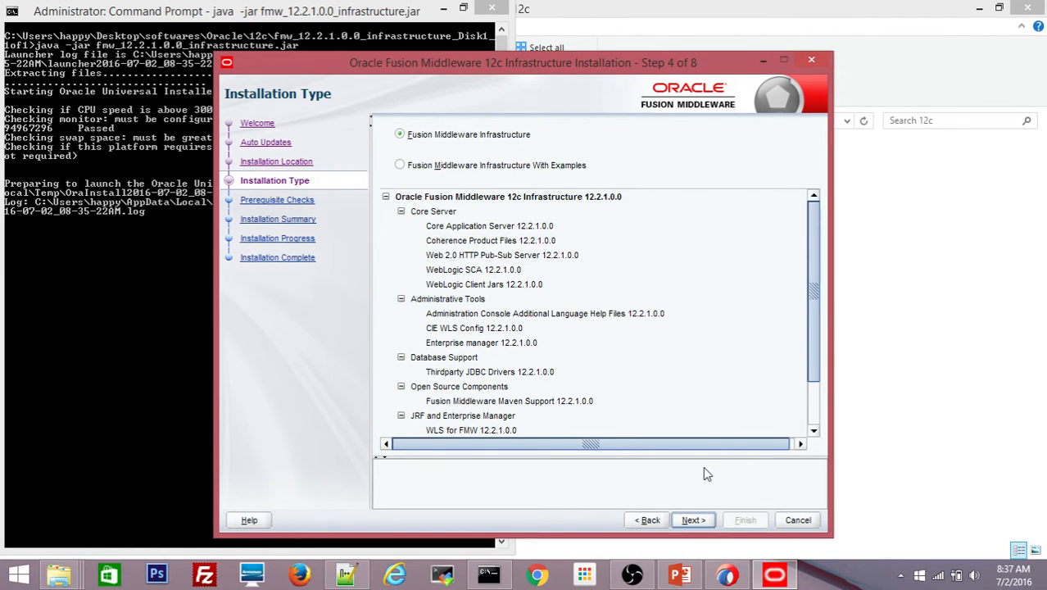
pyautogui.click(693, 520)
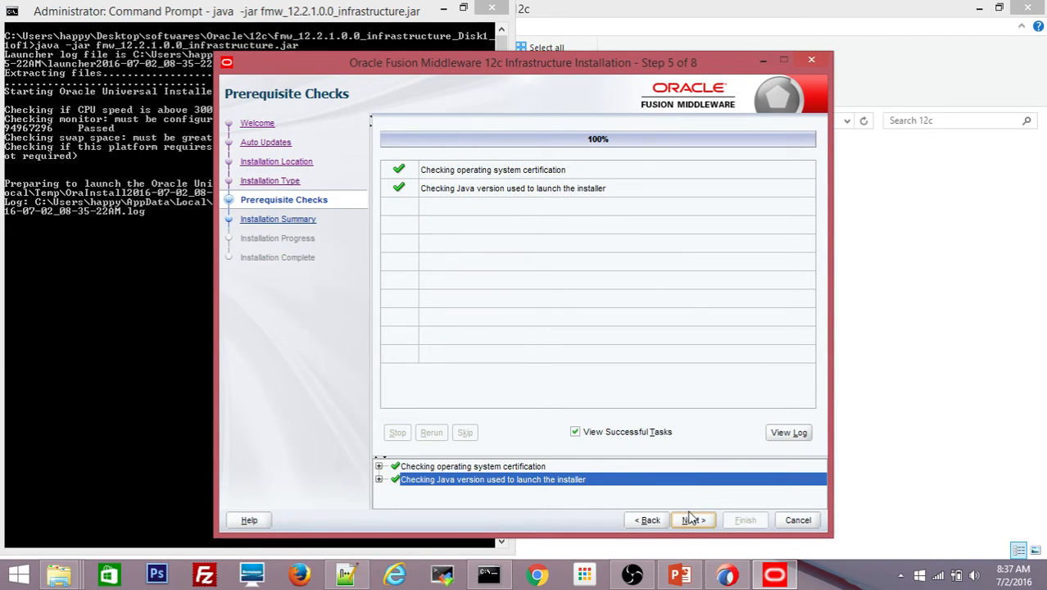
pyautogui.click(693, 521)
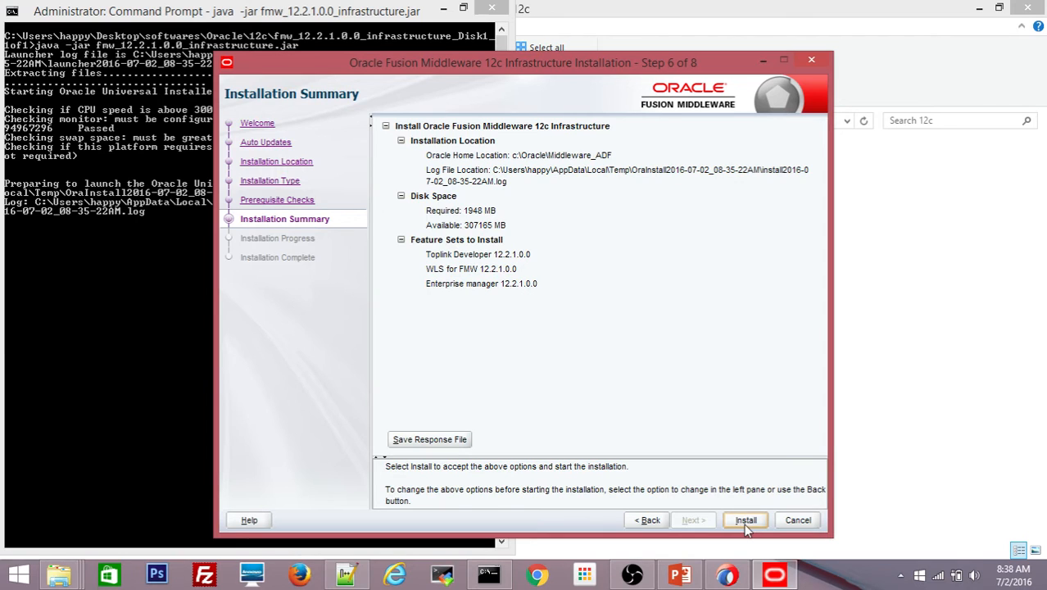
pyautogui.click(747, 520)
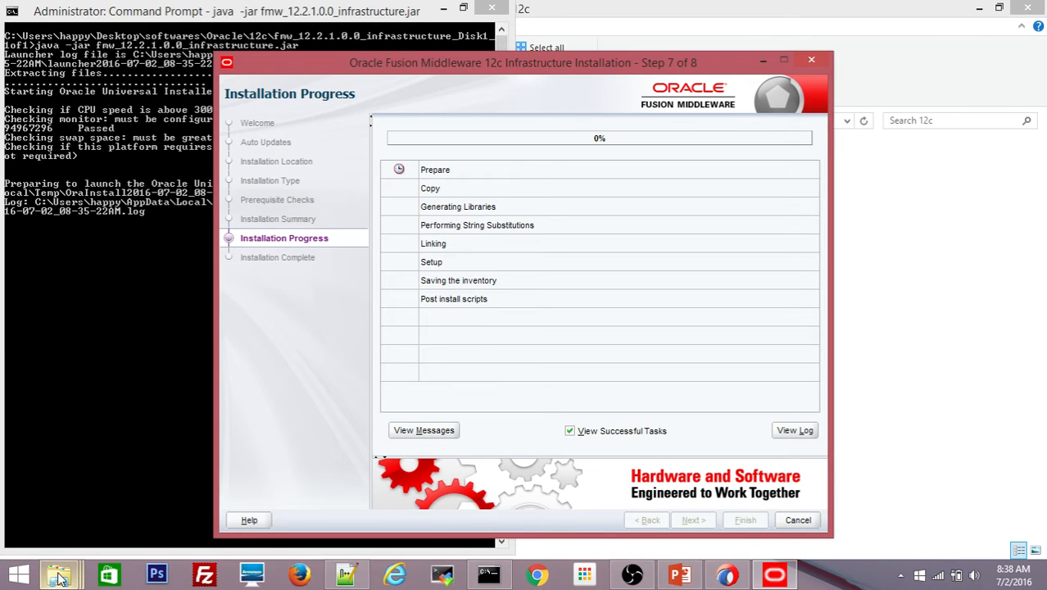
# - Widen the Size column in Middleware_ADF and look inside the oracle_common folder
pyautogui.moveTo(59, 574)
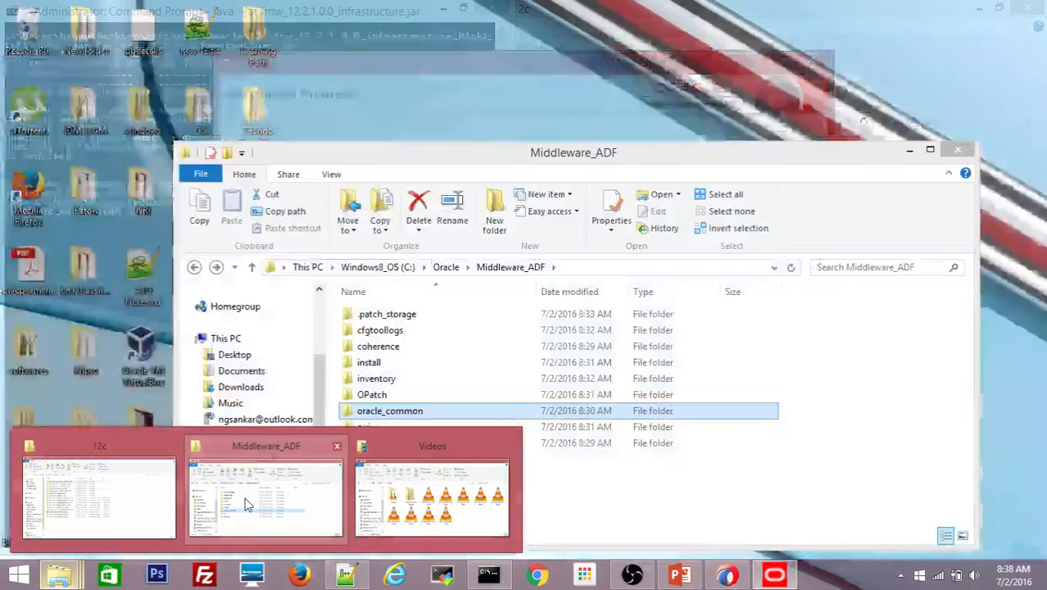
pyautogui.click(246, 502)
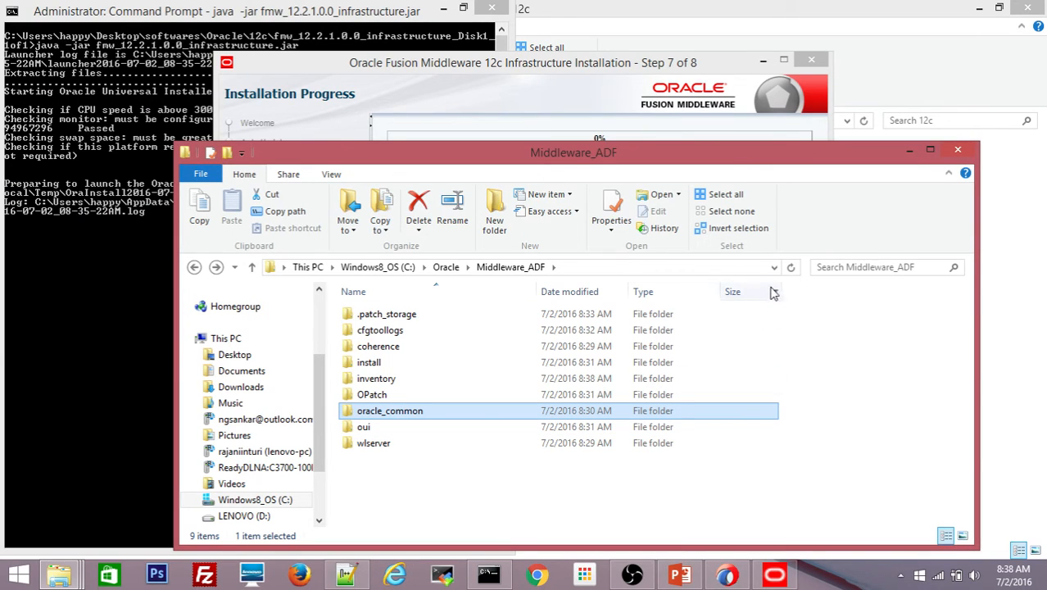
pyautogui.moveTo(783, 286); pyautogui.dragTo(829, 287)
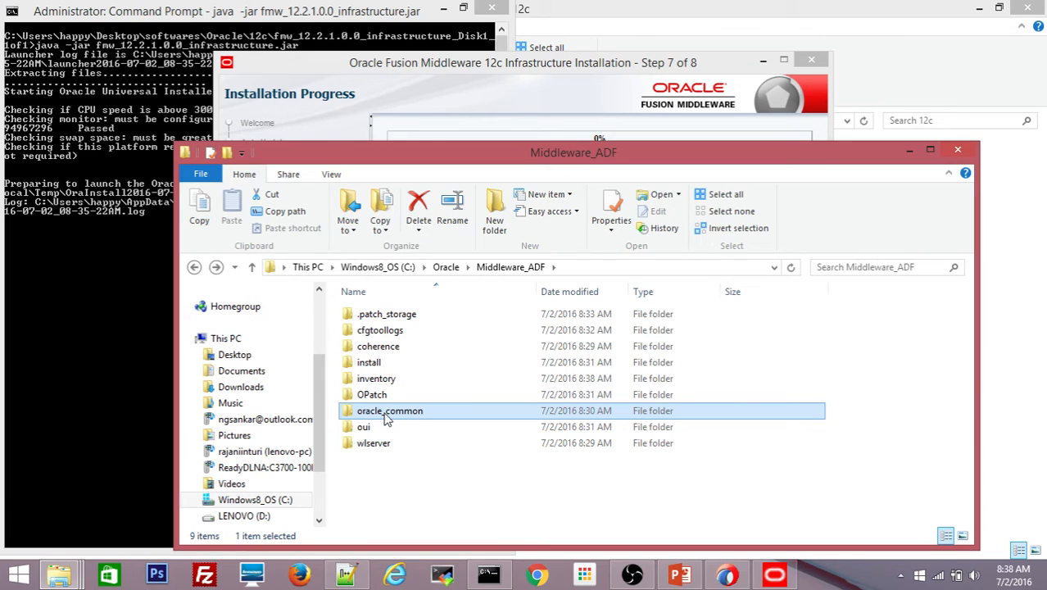
pyautogui.click(394, 497)
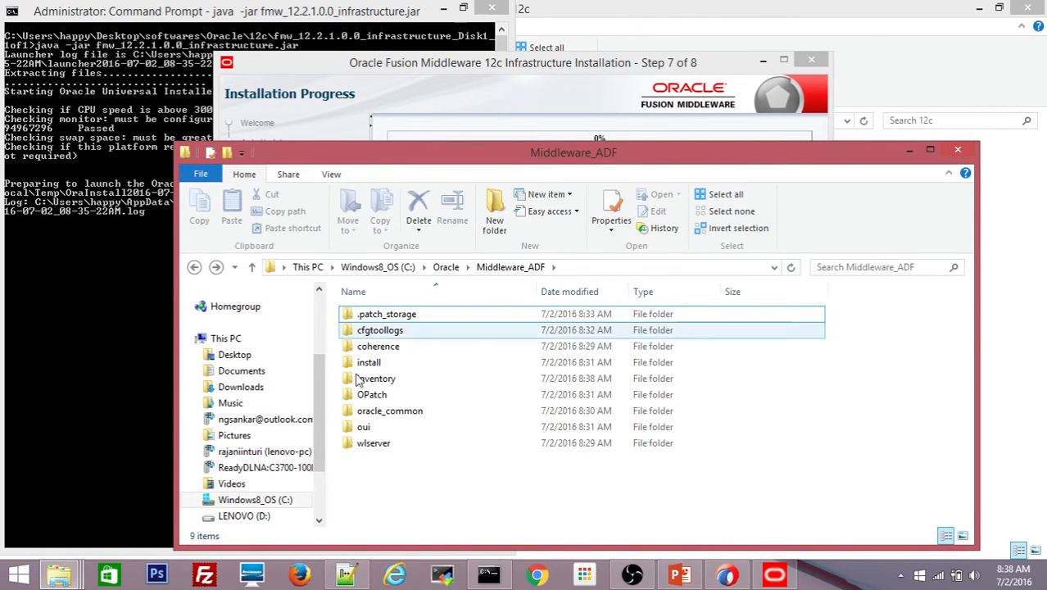
pyautogui.doubleClick(392, 416)
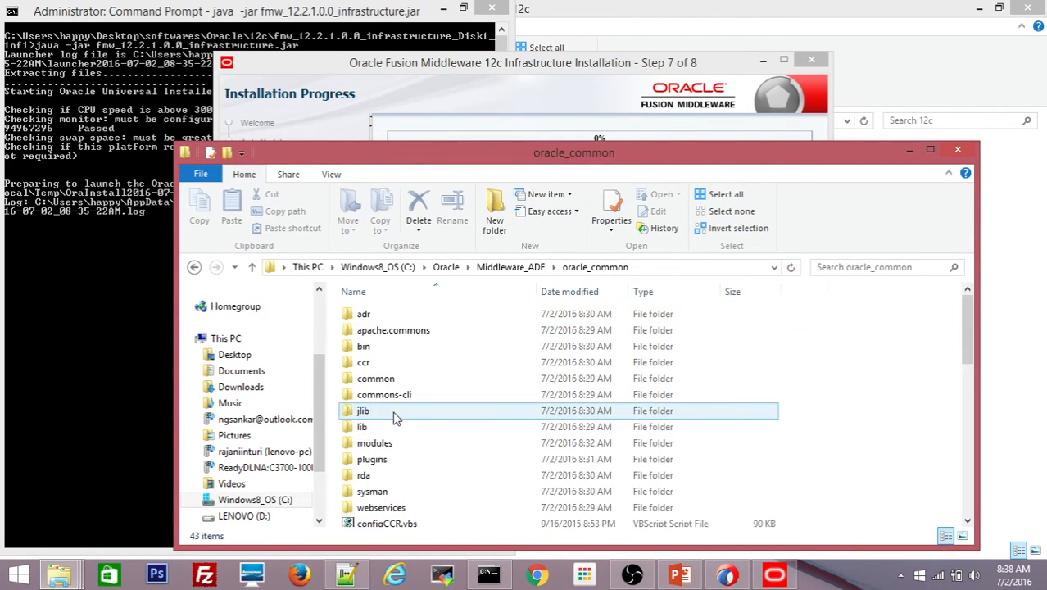
pyautogui.click(541, 273)
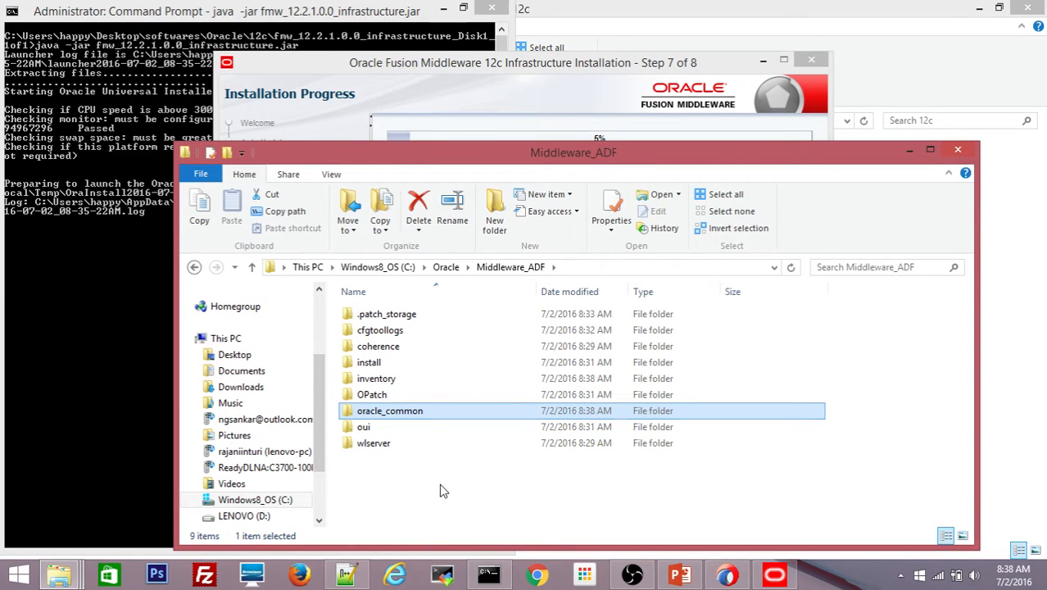
# - Refresh the Middleware_ADF listing, then minimize the Explorer window to reveal the installer
pyautogui.click(599, 504)
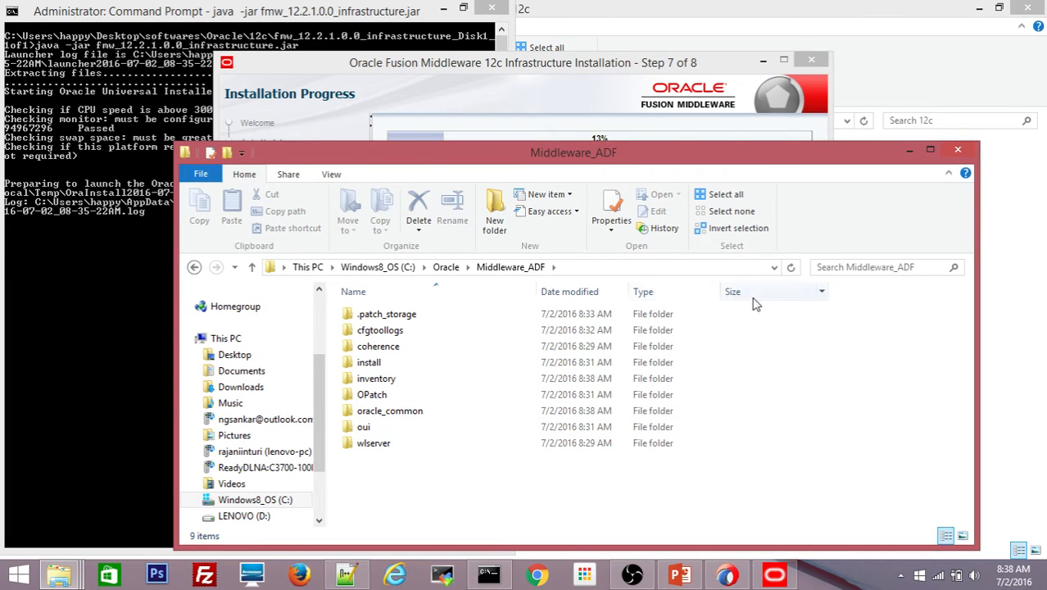
pyautogui.click(792, 269)
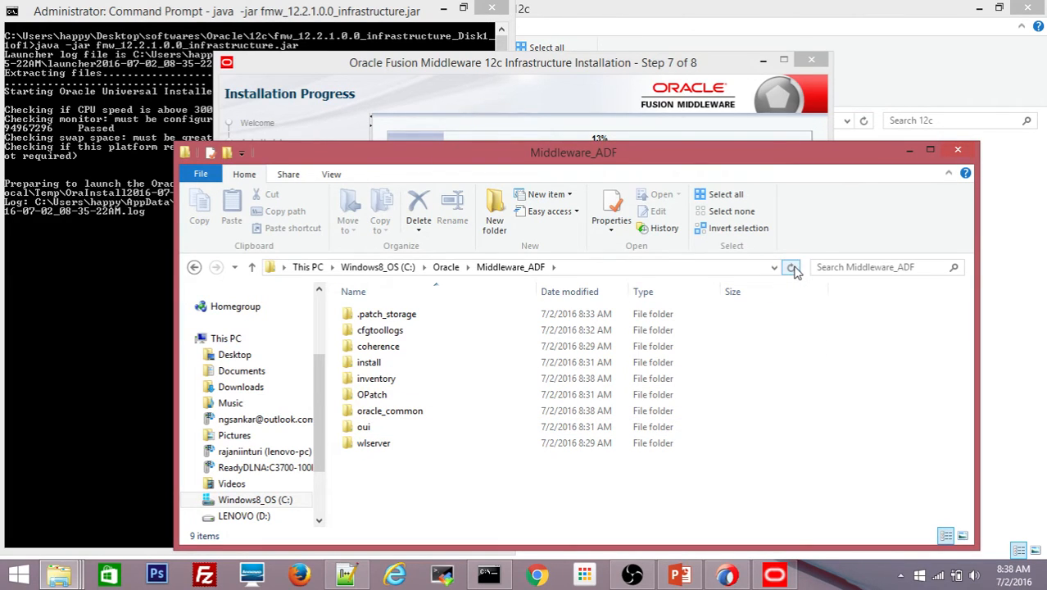
pyautogui.click(792, 273)
pyautogui.click(792, 272)
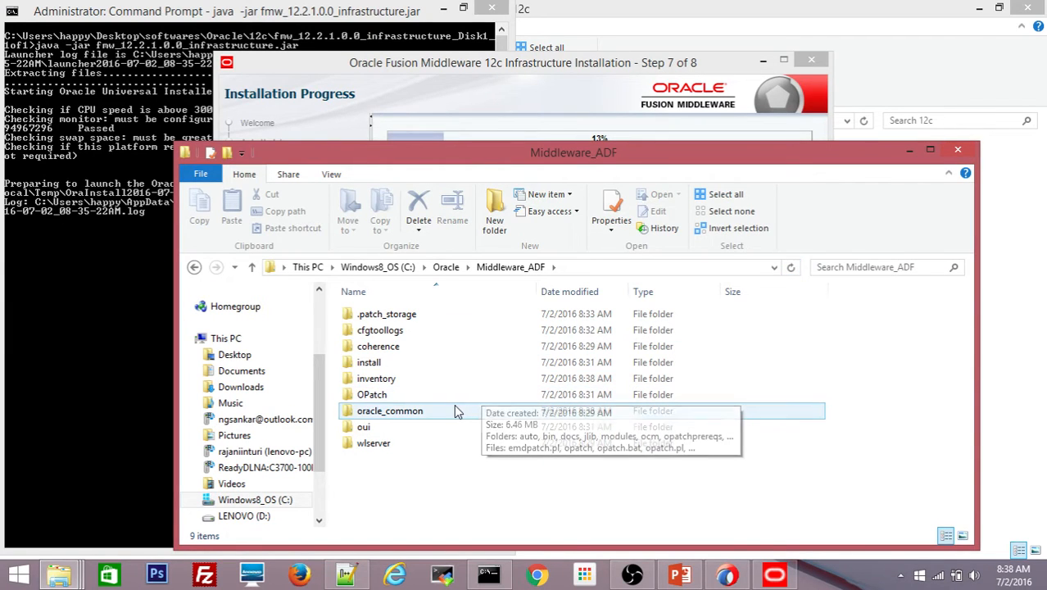
pyautogui.click(792, 271)
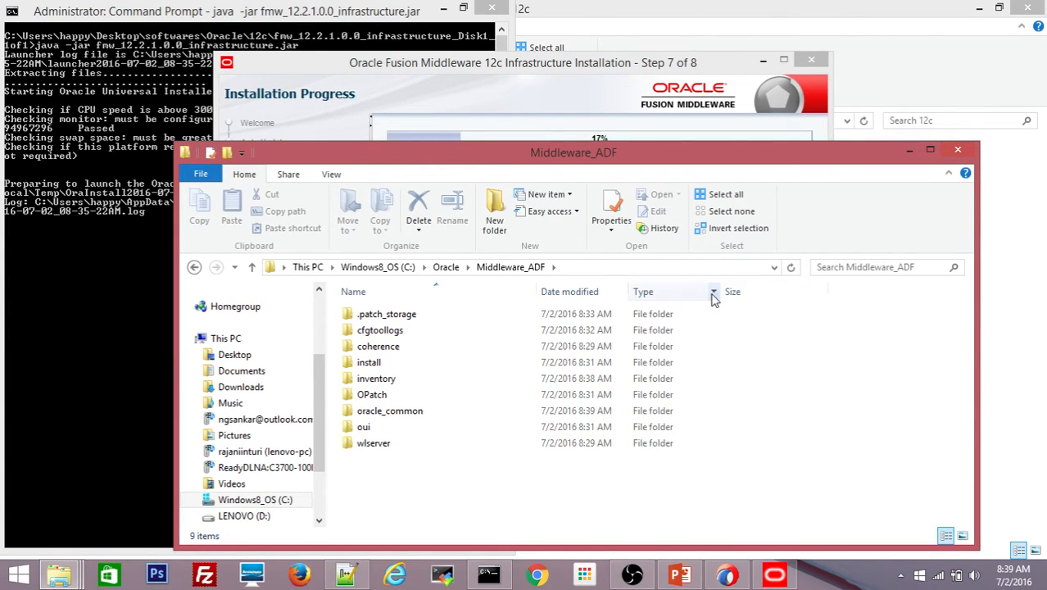
pyautogui.click(910, 152)
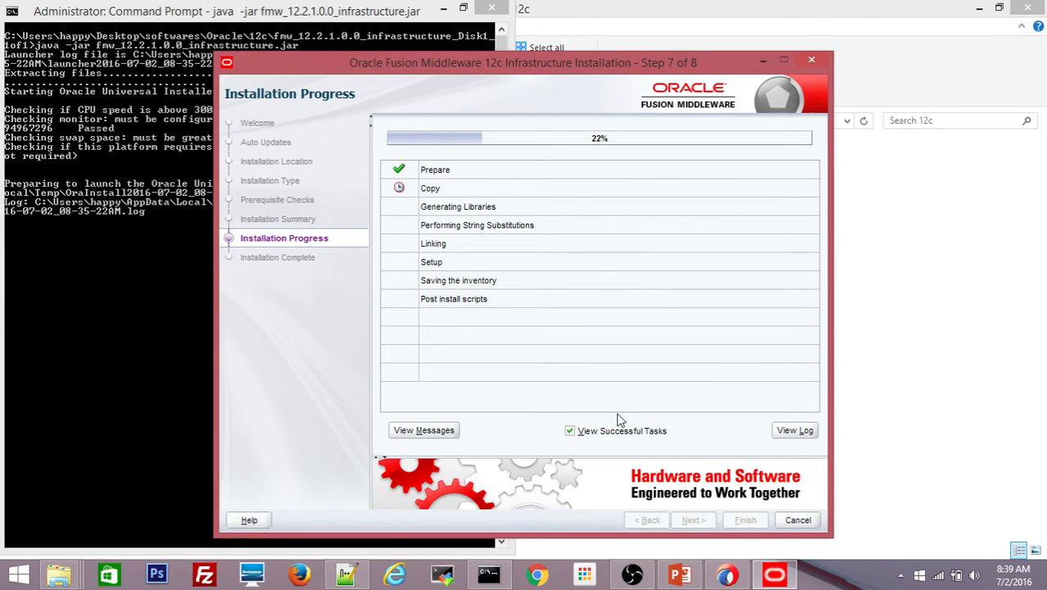
# - Restore the installer's progress window and drag it to the upper left of the screen
pyautogui.click(680, 576)
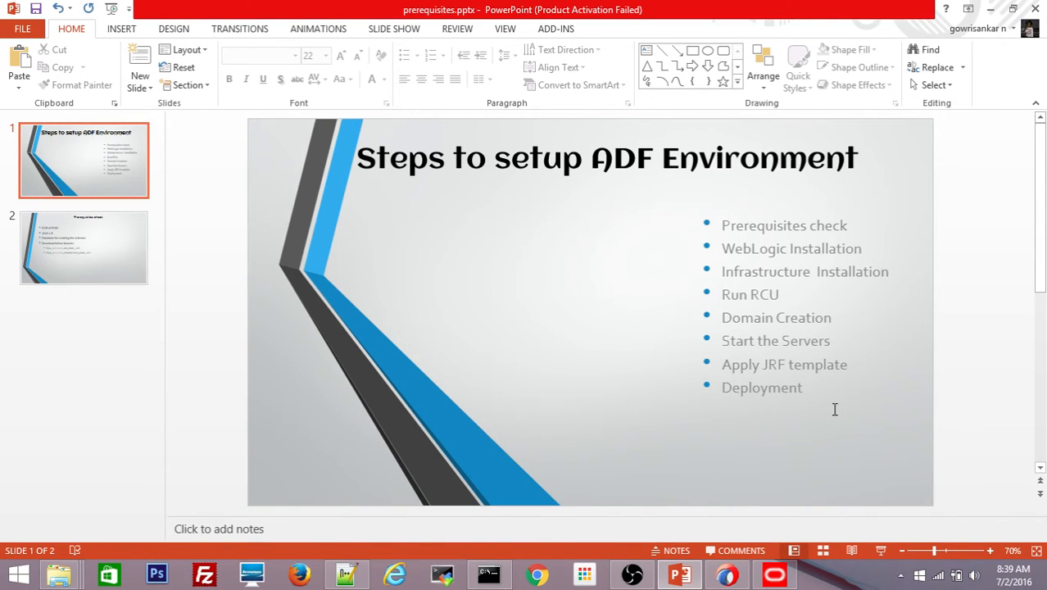
pyautogui.click(775, 575)
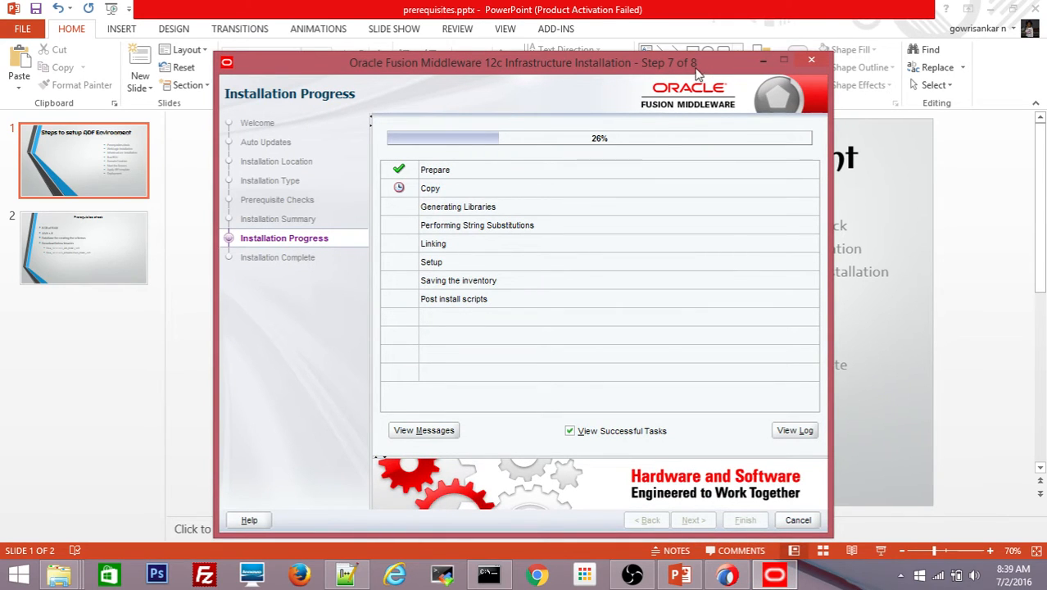
pyautogui.moveTo(692, 67); pyautogui.dragTo(678, 54)
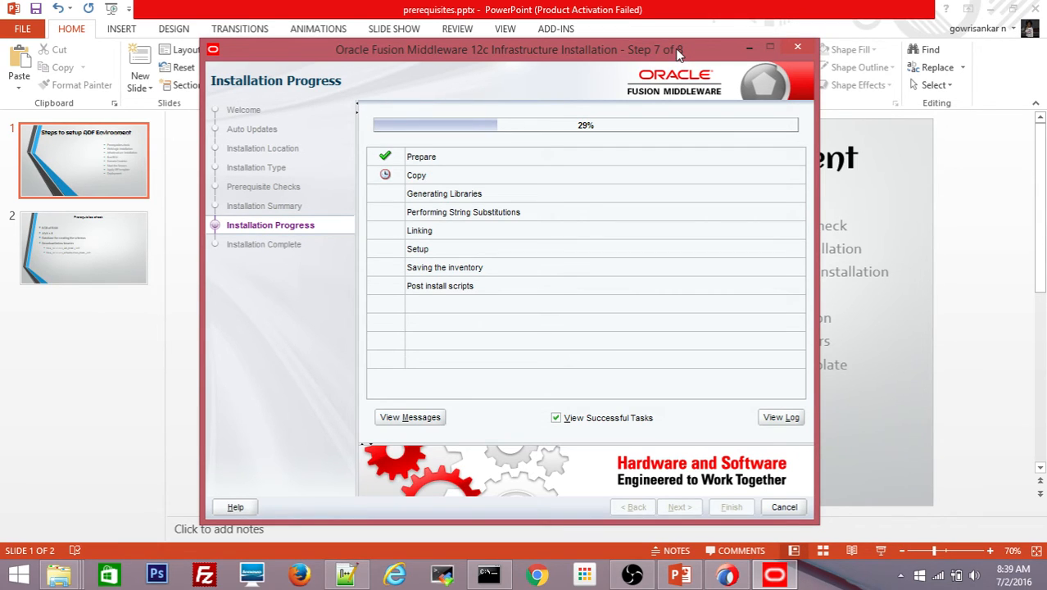
pyautogui.moveTo(678, 54); pyautogui.dragTo(531, 43)
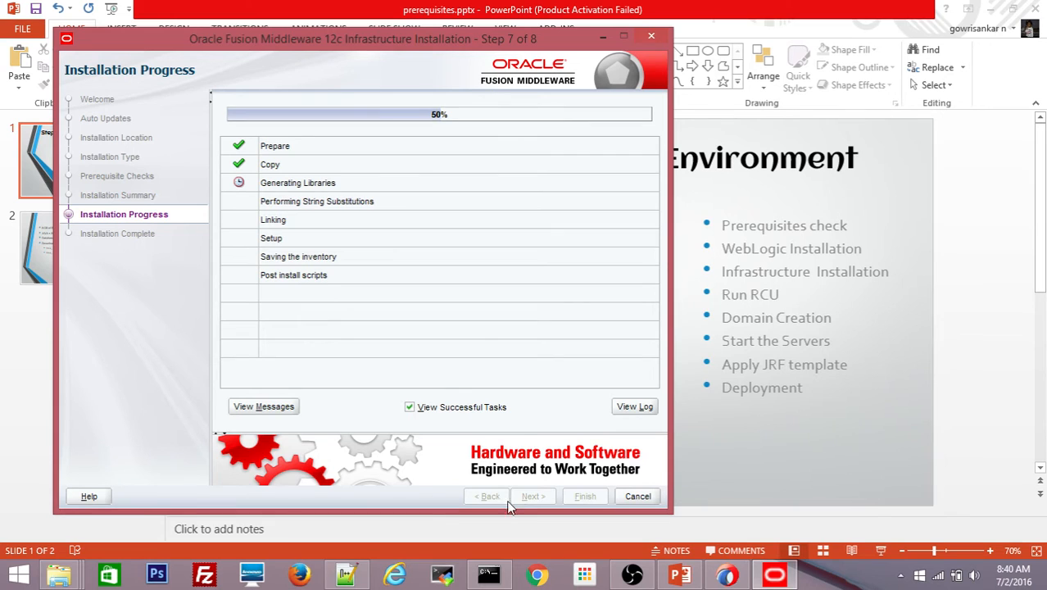
# - Select the connection details on lines 1–5 of dbdetails, then minimize Notepad++
pyautogui.click(346, 576)
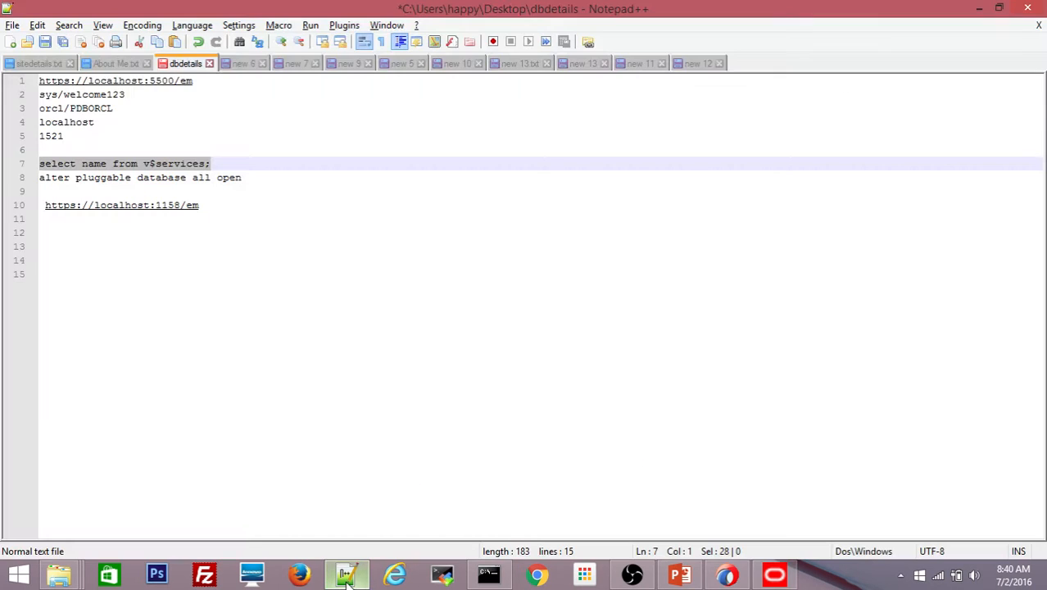
pyautogui.click(64, 136)
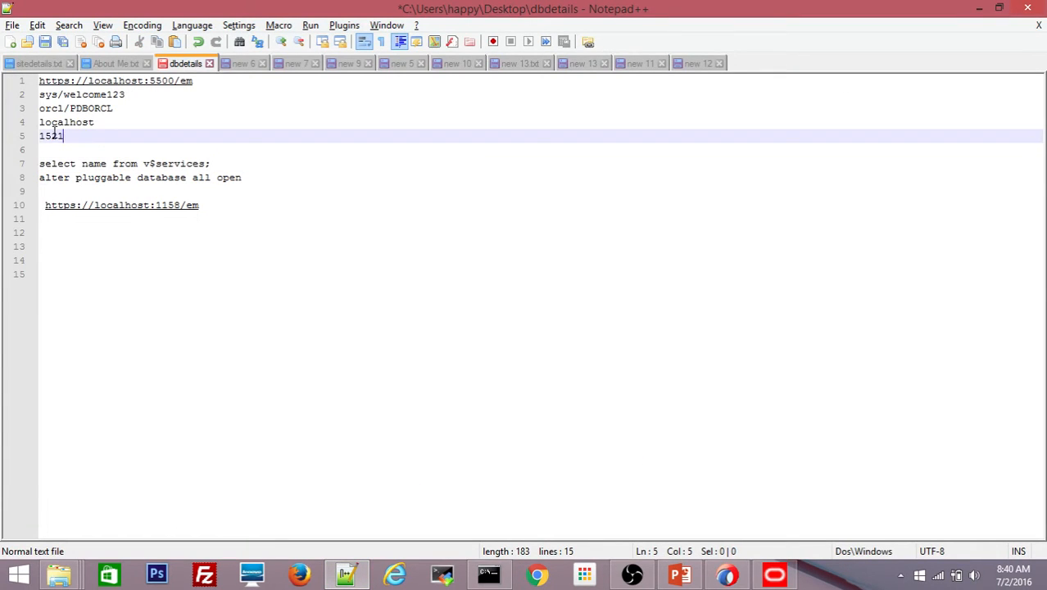
pyautogui.moveTo(54, 133); pyautogui.dragTo(34, 84)
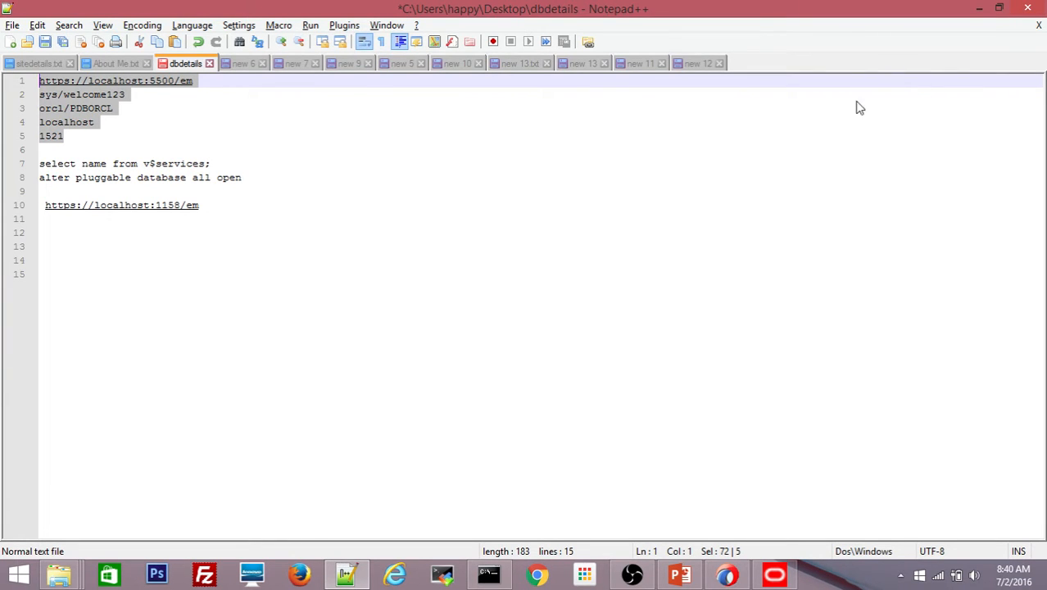
pyautogui.click(981, 12)
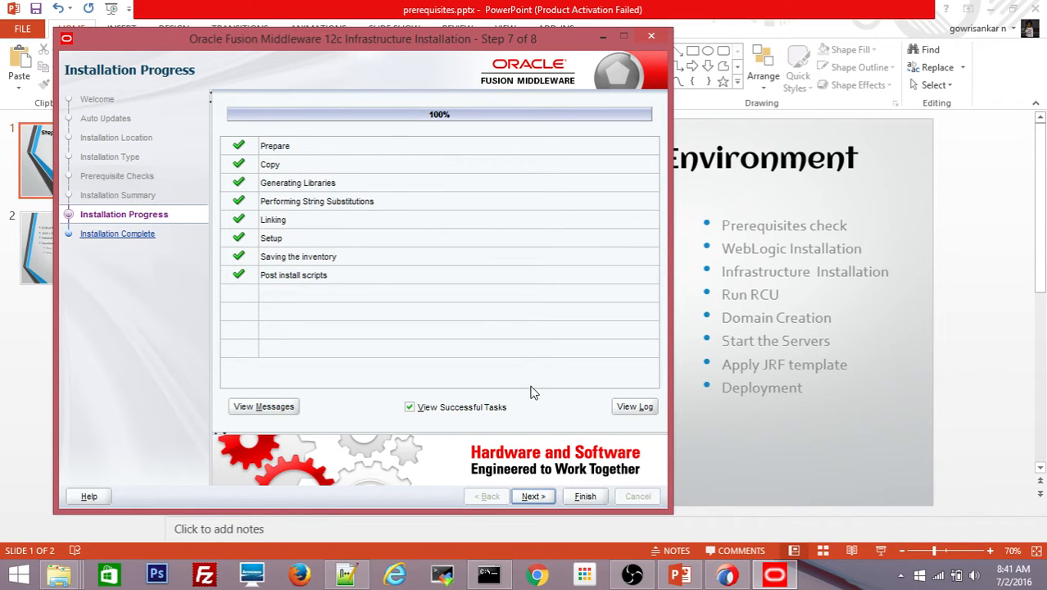
# - Advance to Installation Complete and finish, closing the Infrastructure installer
pyautogui.click(531, 498)
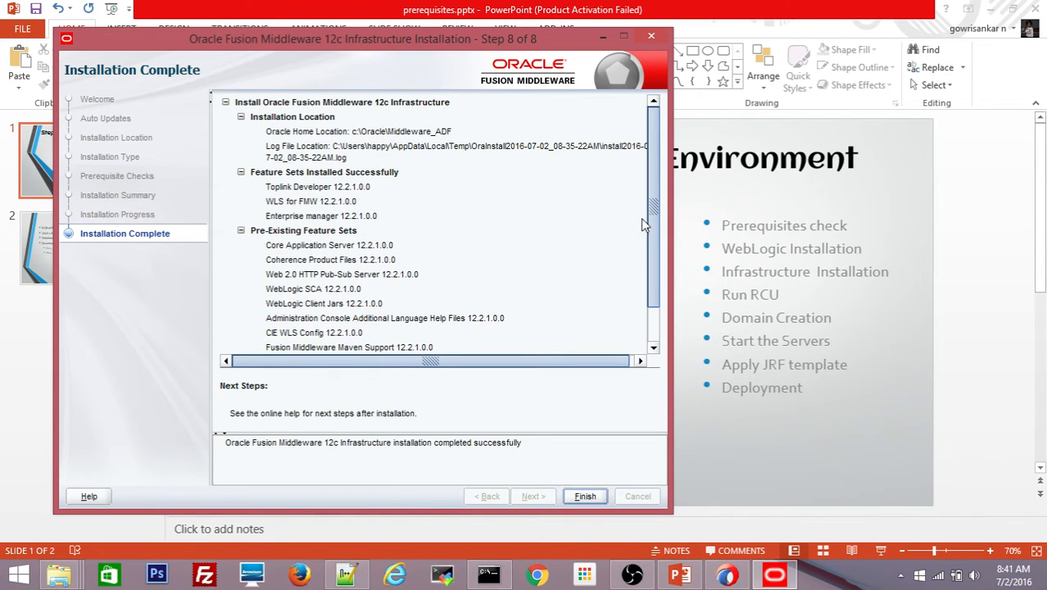
pyautogui.click(584, 496)
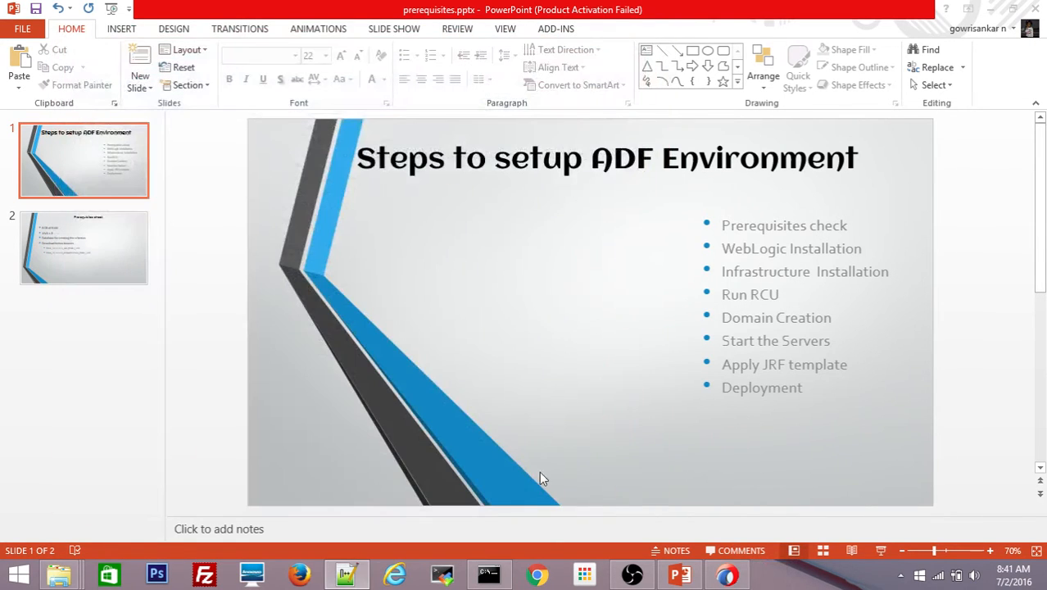
# - Run cd ../ in the Command Prompt to move up into the Oracle\12c folder
pyautogui.click(503, 579)
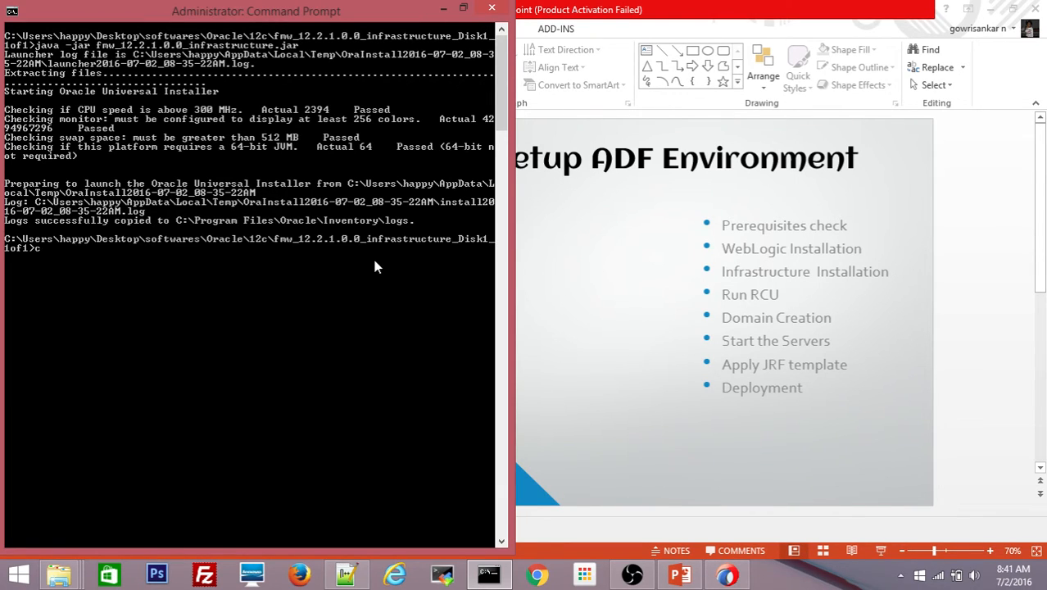
pyautogui.write('d ../')
pyautogui.press('Return')
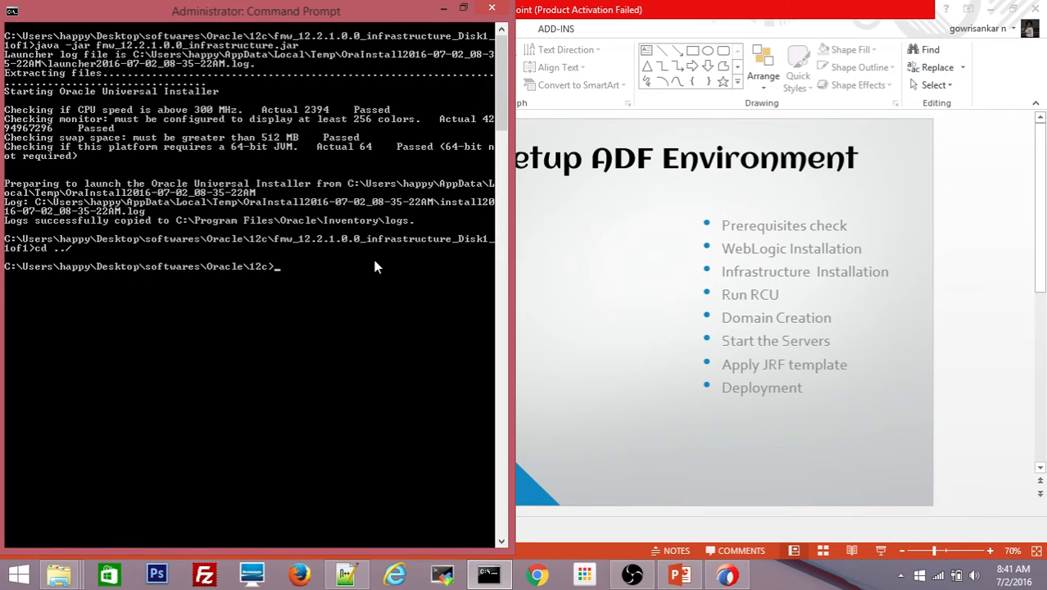
pyautogui.write('cd')
pyautogui.press('BackSpace')
pyautogui.press('BackSpace')
# - Navigate from Middleware_ADF into the oracle_common\bin folder
pyautogui.moveTo(59, 574)
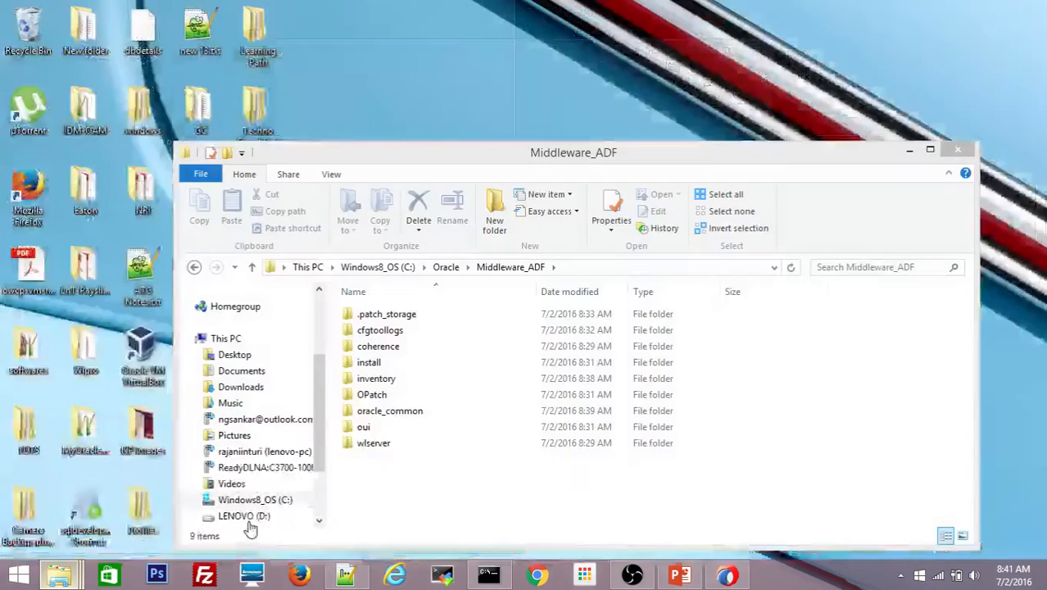
pyautogui.click(252, 525)
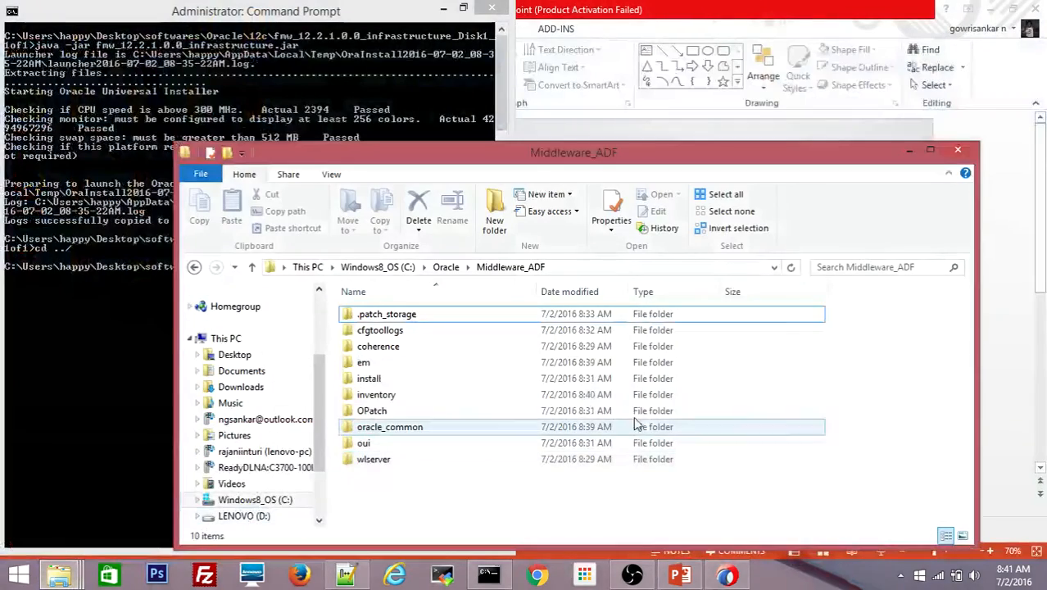
pyautogui.doubleClick(417, 430)
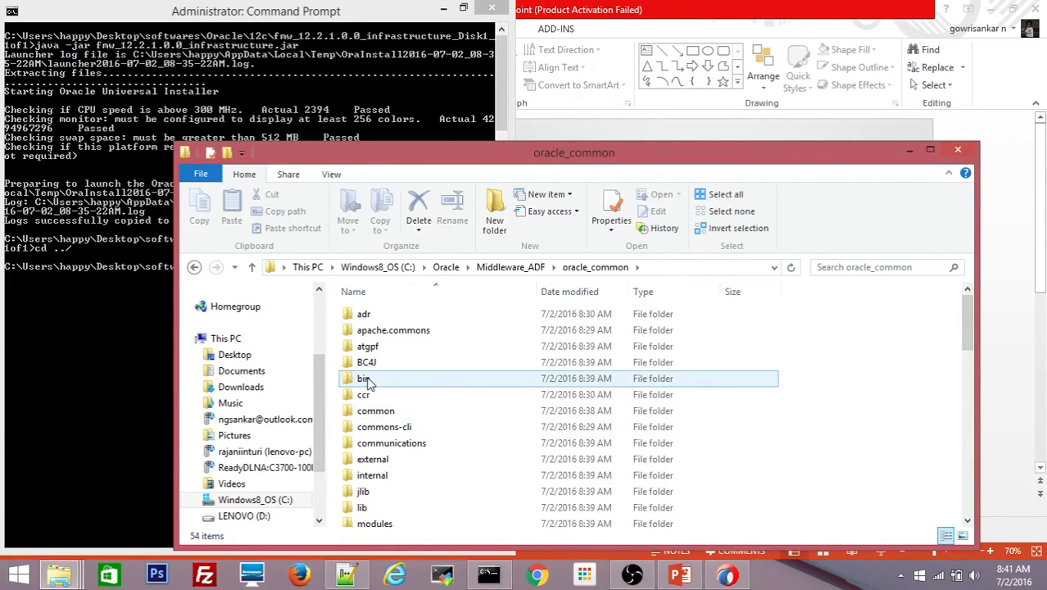
pyautogui.click(659, 266)
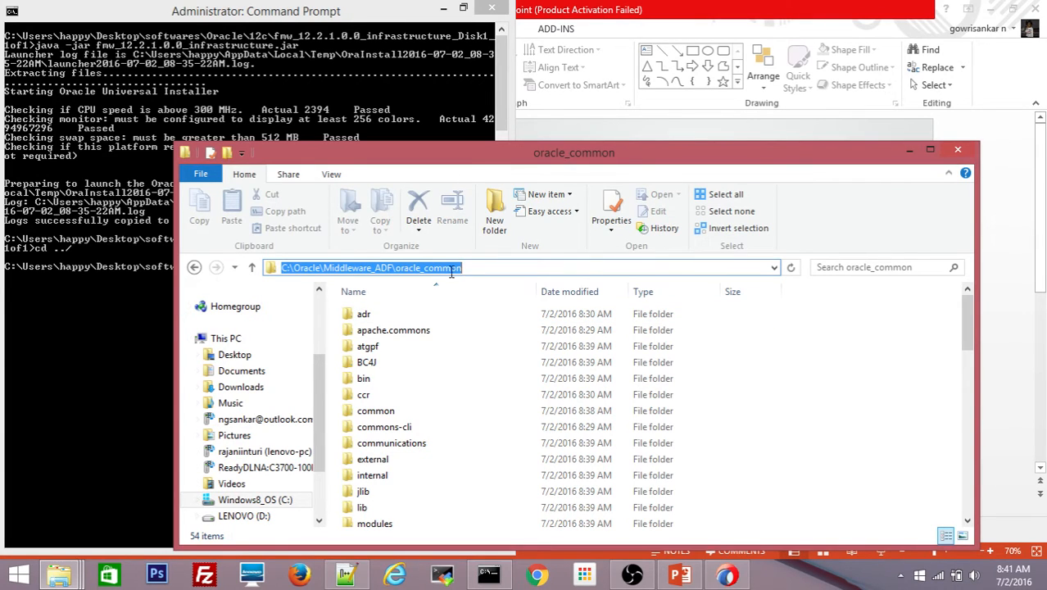
pyautogui.click(369, 384)
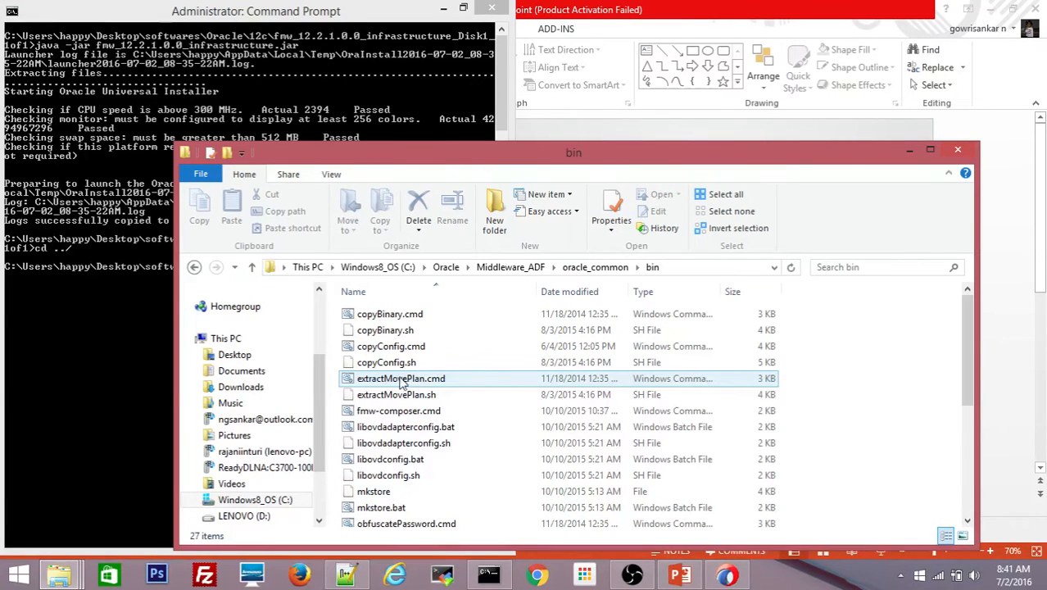
# - Run rcu.bat as administrator to launch the Repository Creation Utility
pyautogui.click(395, 379)
pyautogui.scroll(-5, 395, 385)
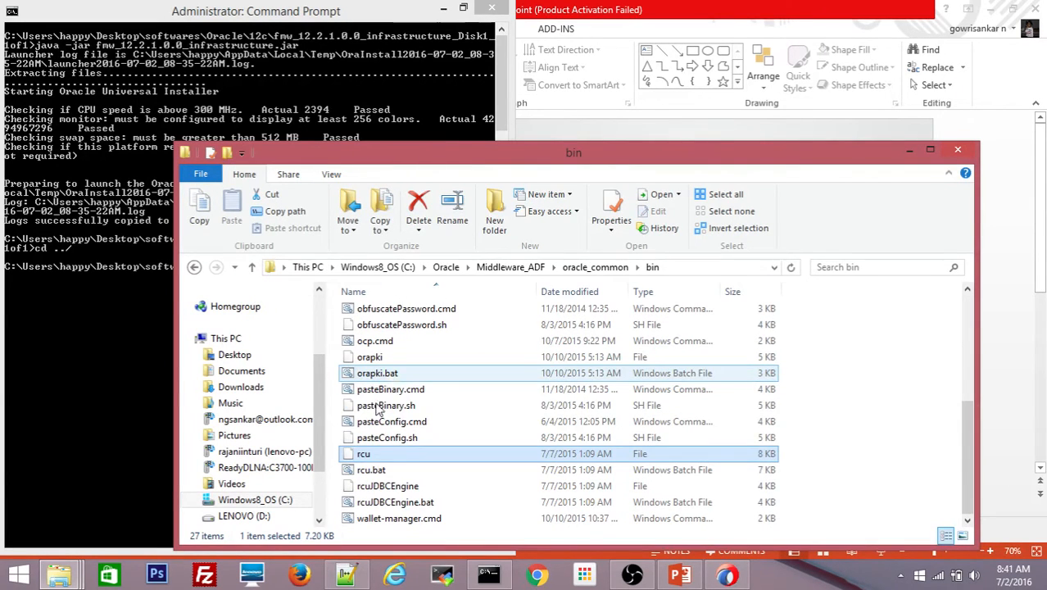
pyautogui.click(367, 457)
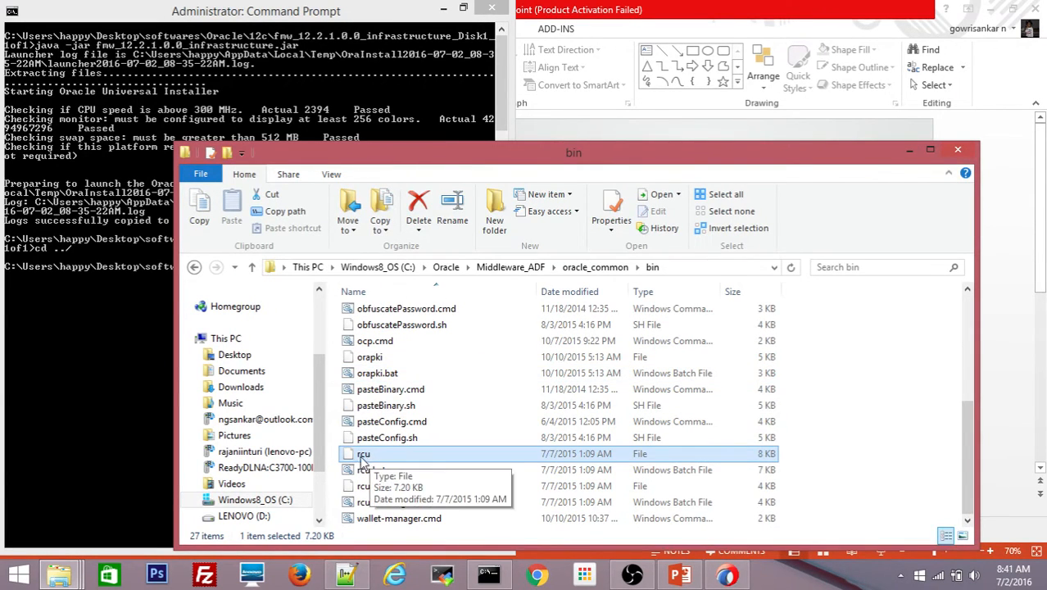
pyautogui.click(368, 471)
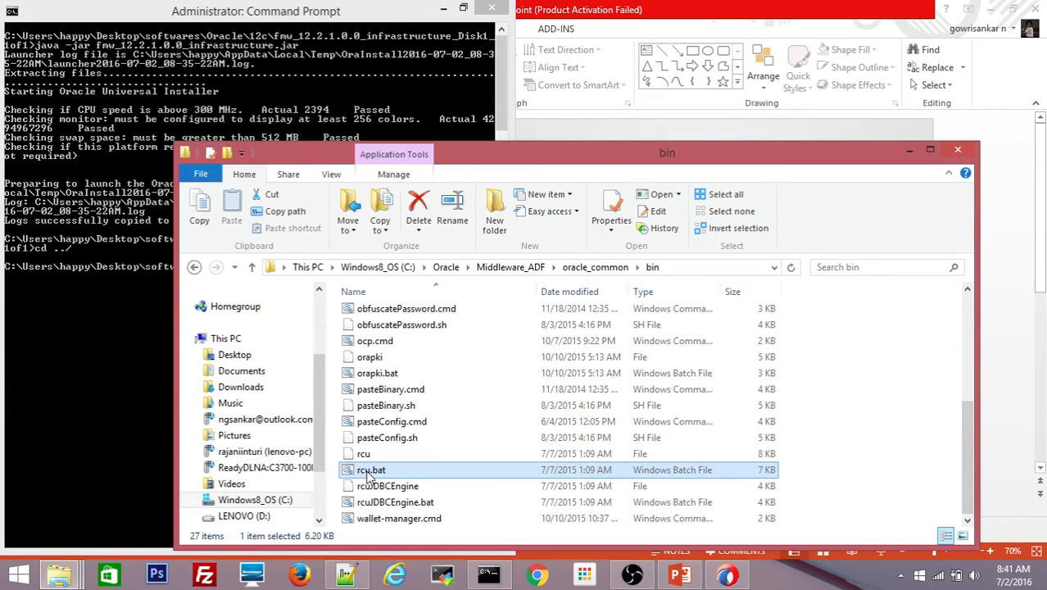
pyautogui.rightClick(367, 471)
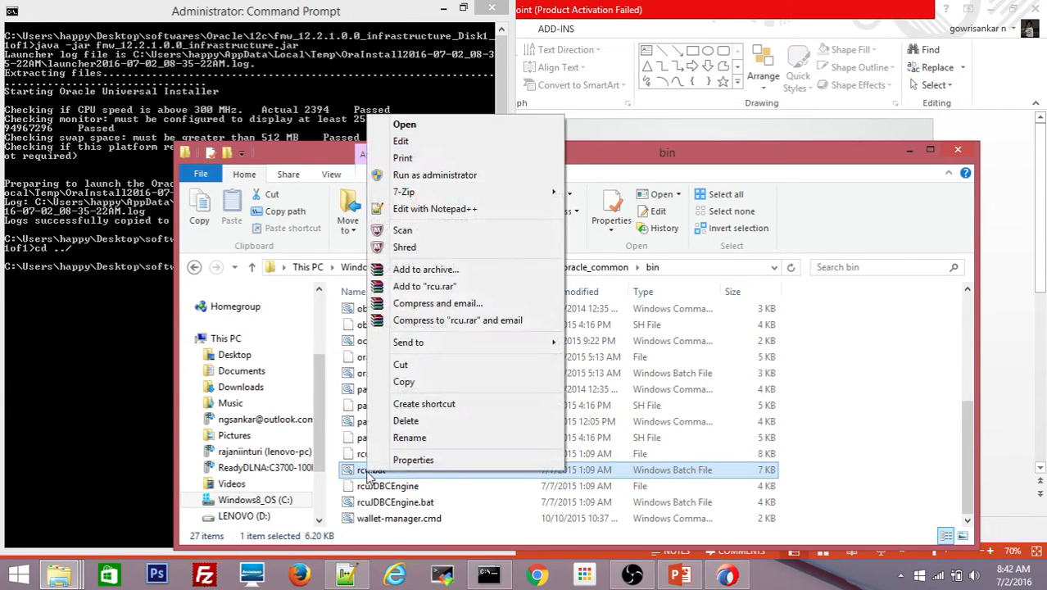
pyautogui.click(450, 182)
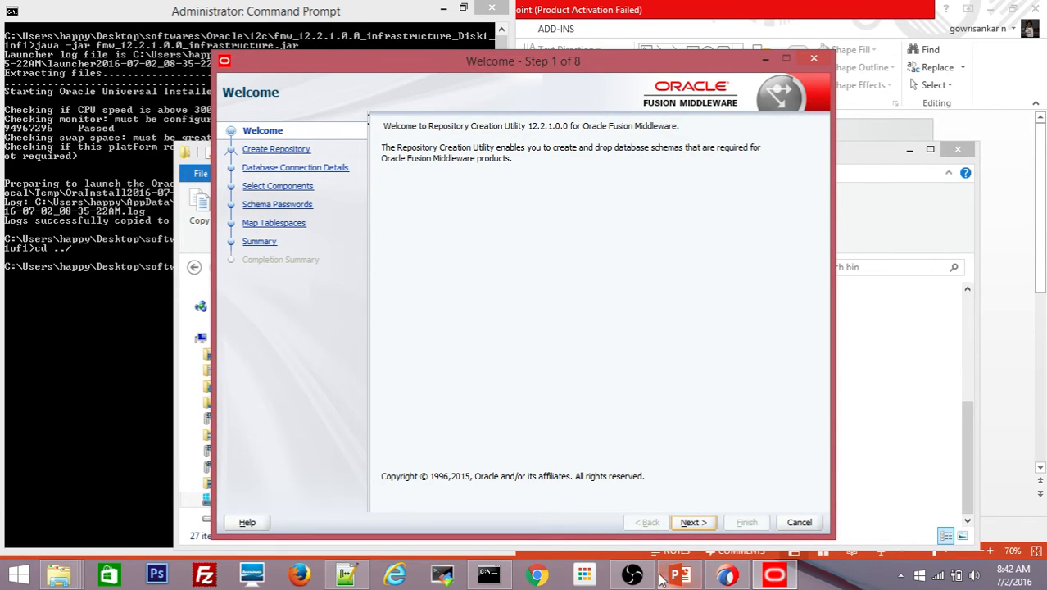
# - Advance to Database Connection Details and enter host localhost with port 1522
pyautogui.click(692, 522)
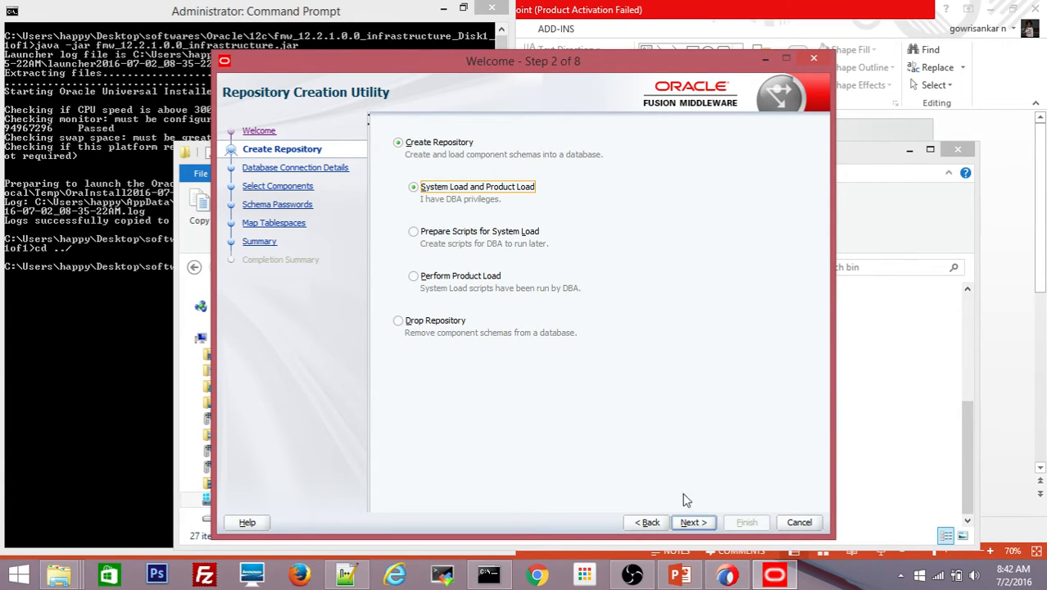
pyautogui.click(690, 522)
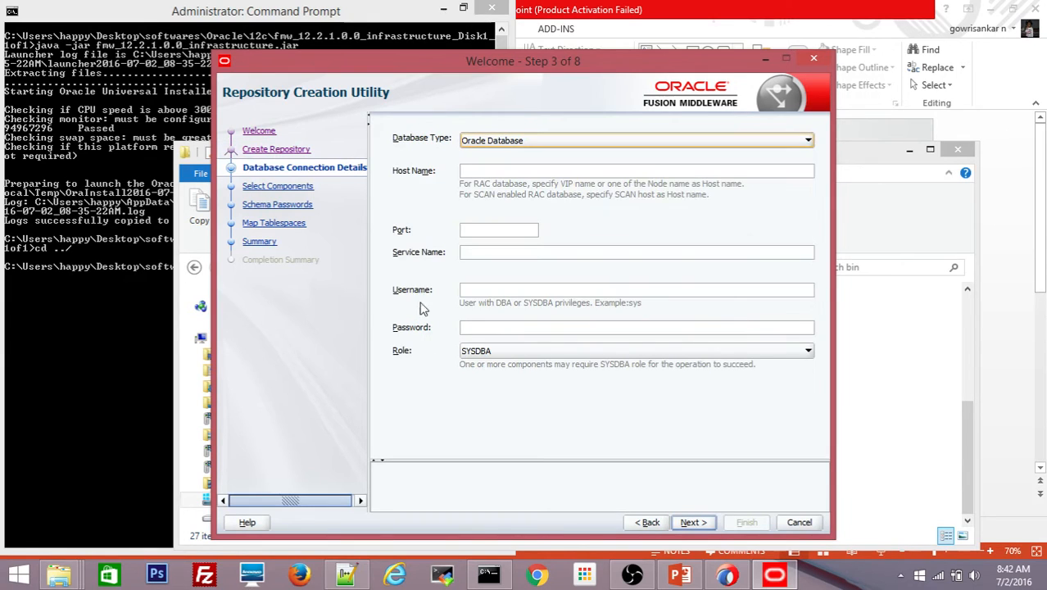
pyautogui.click(495, 171)
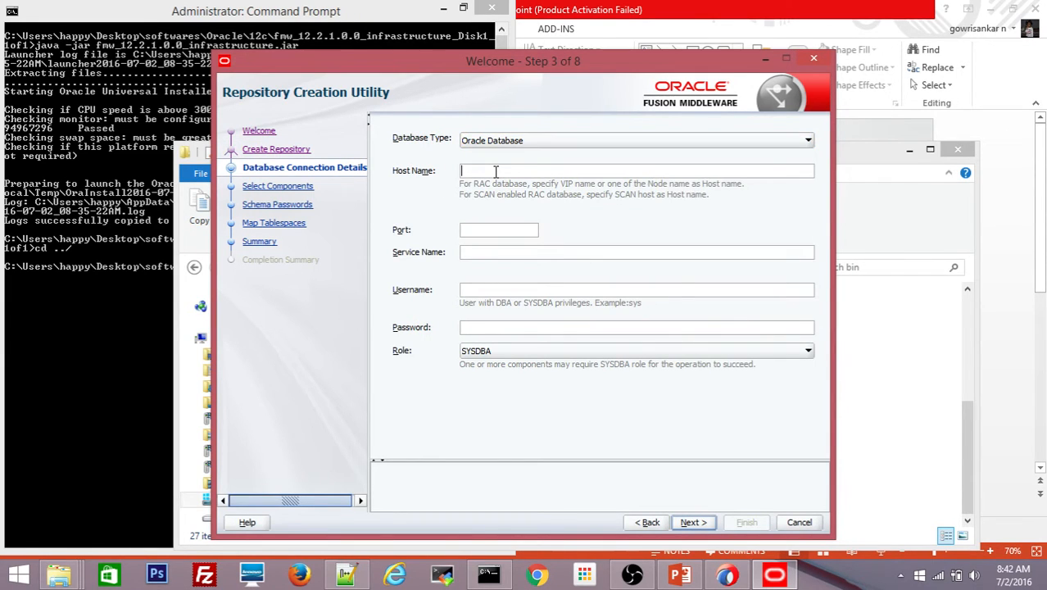
pyautogui.write('localhost')
pyautogui.press('Tab')
pyautogui.write('1522')
pyautogui.press('Tab')
# - Enter service name pdborcl, username sys and the database password, then run prerequisite checks
pyautogui.write('pdborcl')
pyautogui.press('Tab')
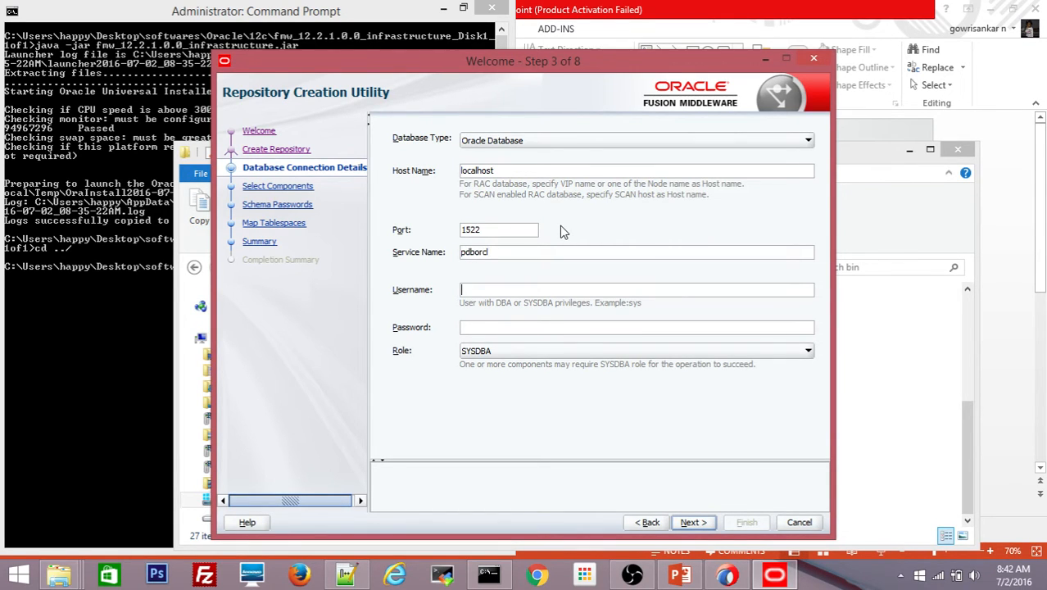
pyautogui.write('sys')
pyautogui.press('Tab')
pyautogui.write('oracle123')
pyautogui.click(690, 525)
pyautogui.click(693, 523)
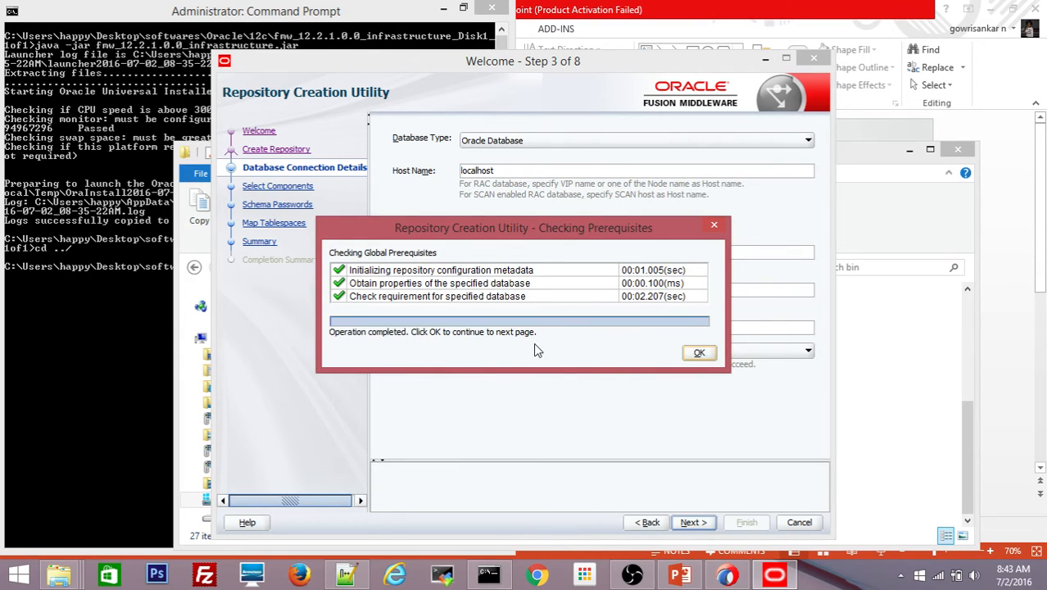
# - Create prefix ADFDEV01 with Metadata, WebLogic and Platform Security Services selected, and pass component checks
pyautogui.click(698, 357)
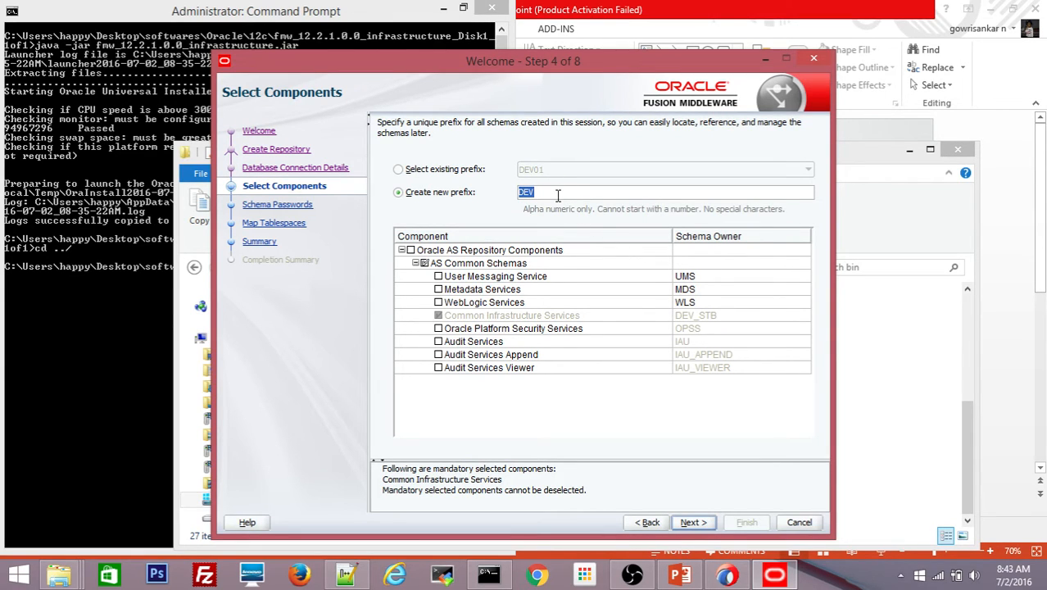
pyautogui.write('ADFDEV01')
pyautogui.click(439, 289)
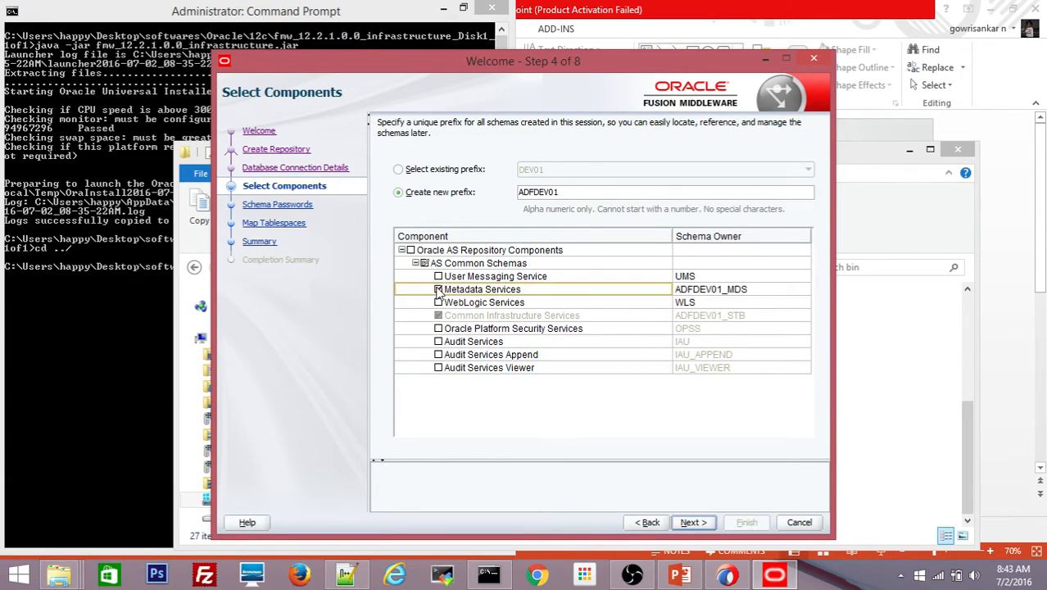
pyautogui.click(439, 304)
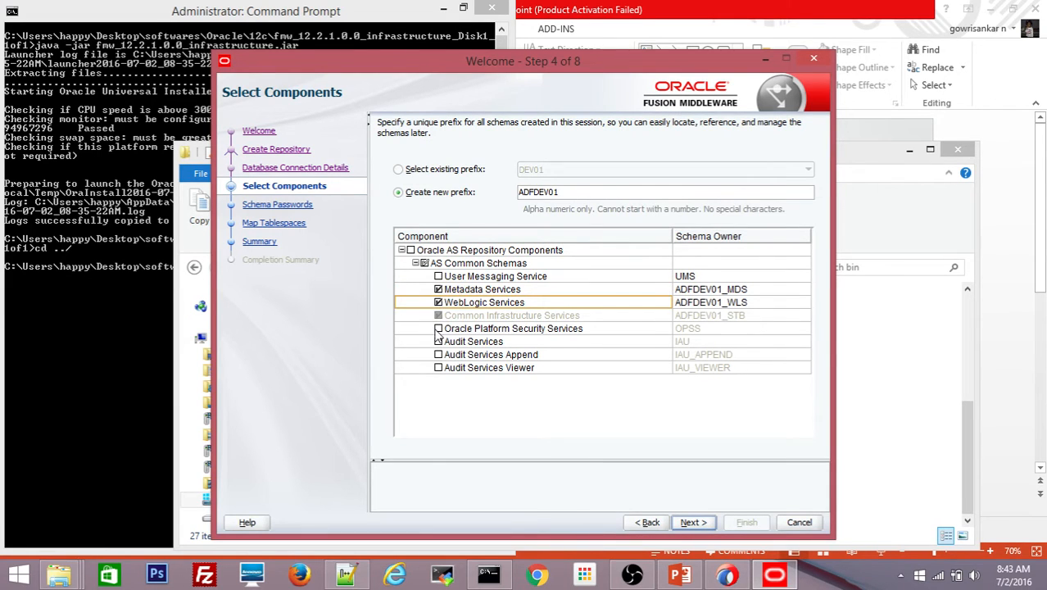
pyautogui.click(439, 328)
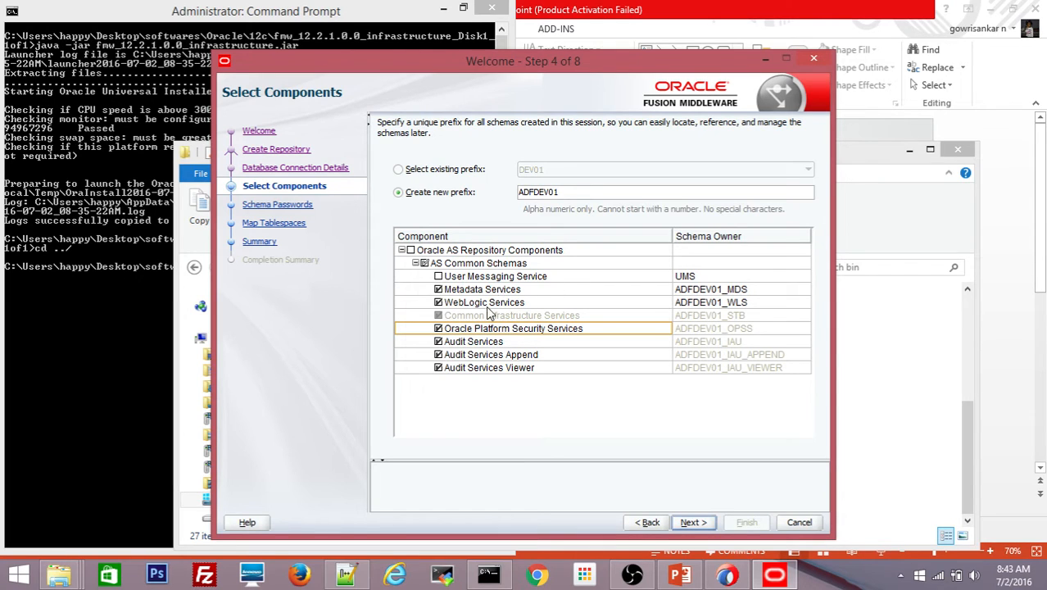
pyautogui.click(699, 525)
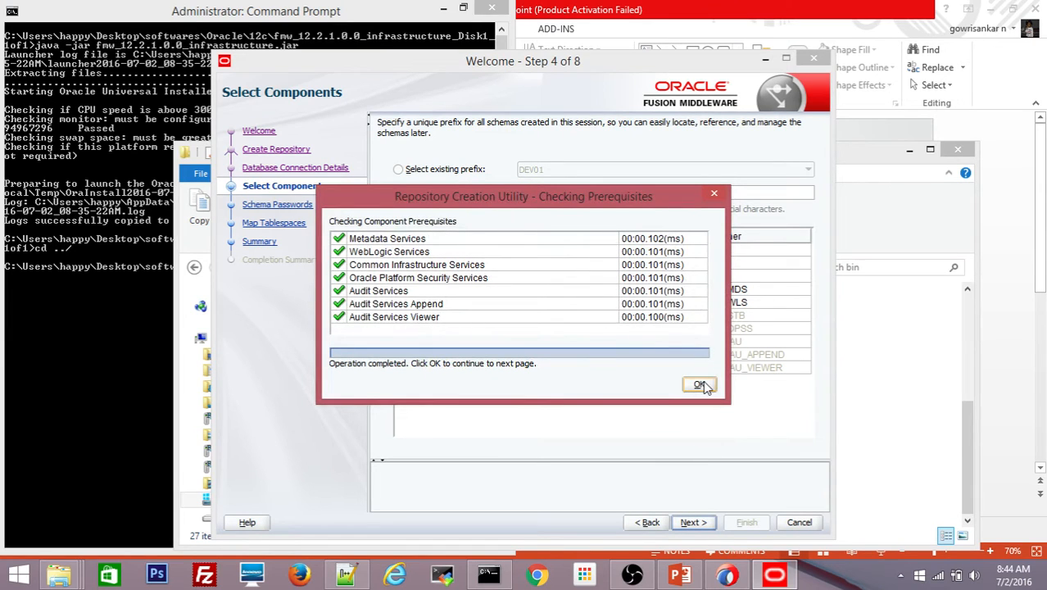
pyautogui.click(699, 385)
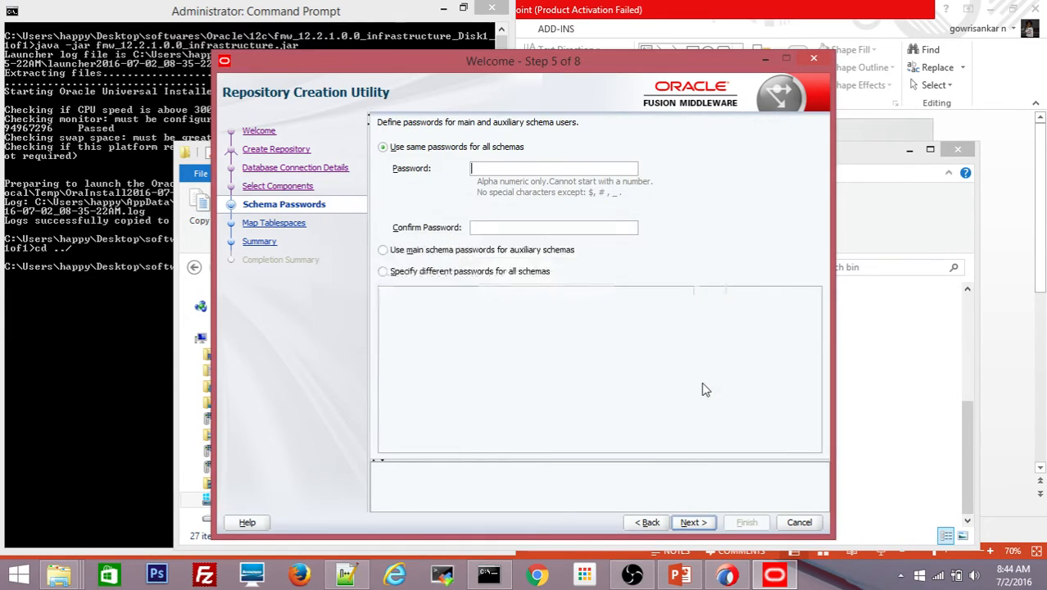
# - Type the shared schema password into the Password field
pyautogui.click(496, 170)
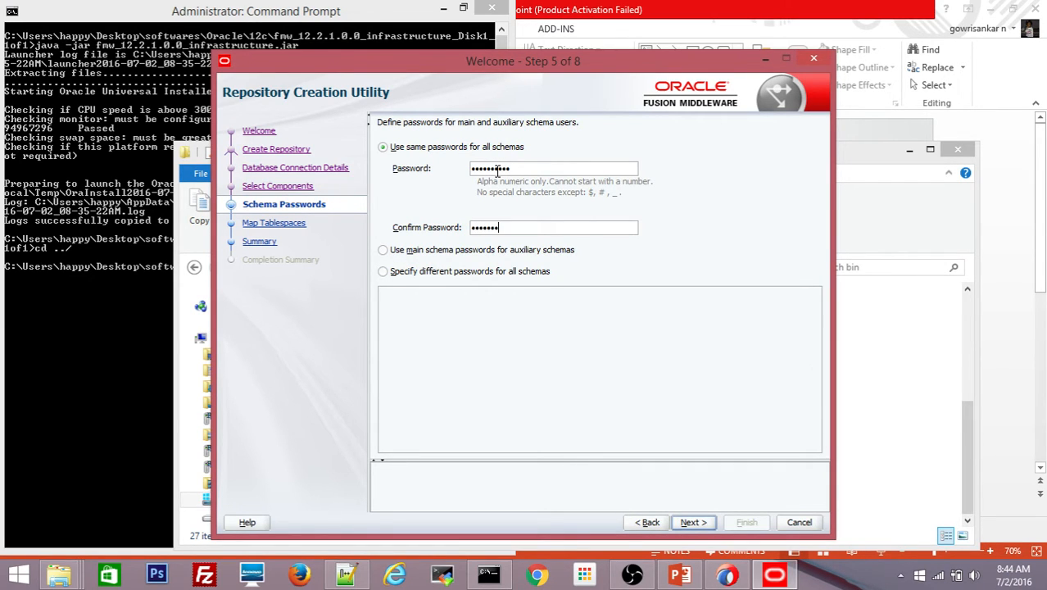
pyautogui.write('1')
# - Advance to Map Tablespaces, listing seven ADFDEV01 schemas with their default and ADFDEV01_IAS_TEMP tablespaces
pyautogui.click(694, 523)
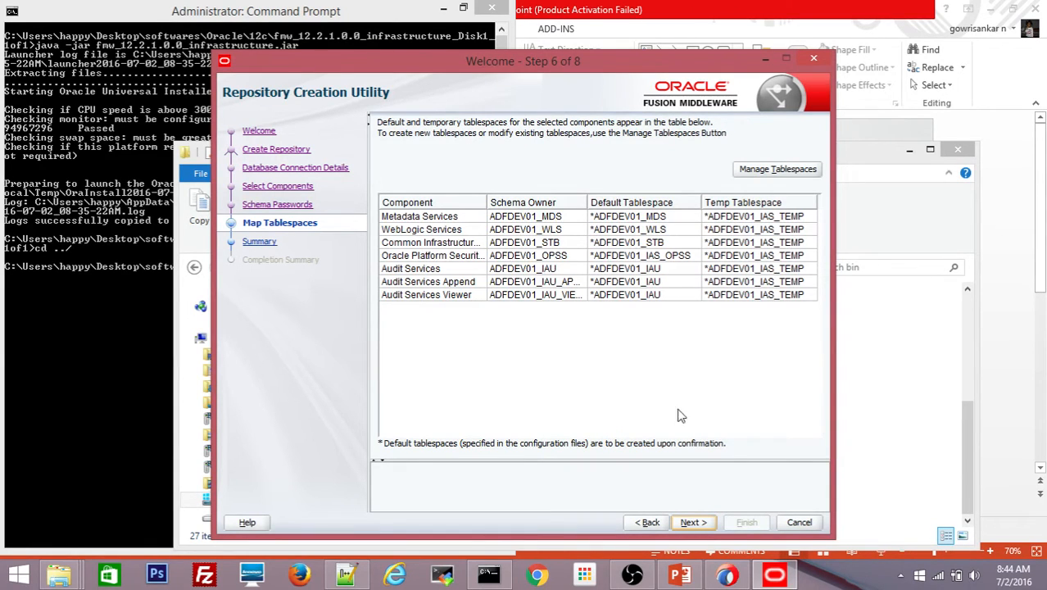
# - Create the mapped ADFDEV01 tablespaces, confirming the creation and acknowledging its completion
pyautogui.click(693, 523)
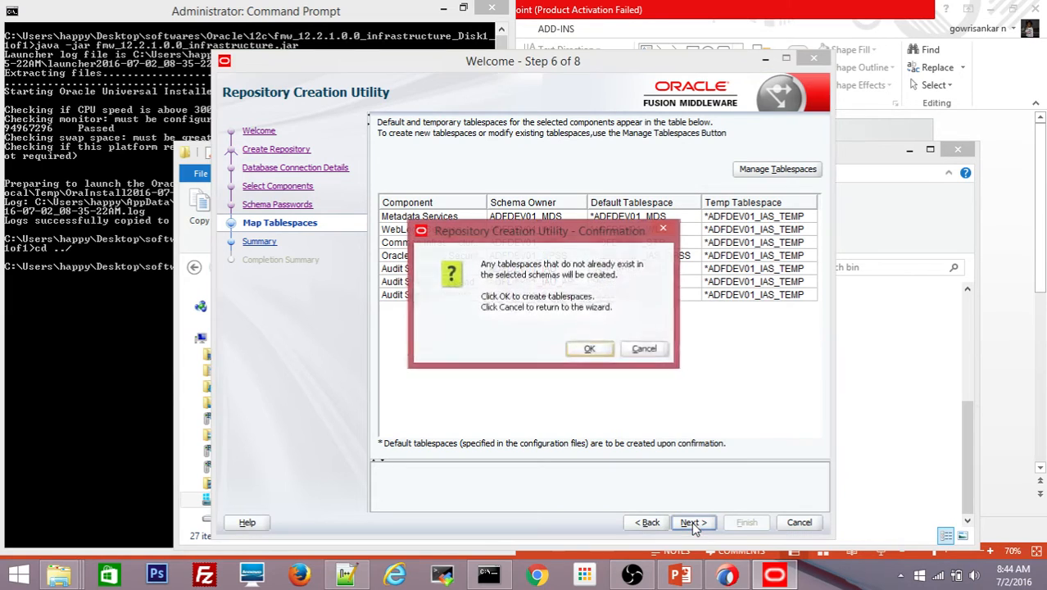
pyautogui.click(587, 347)
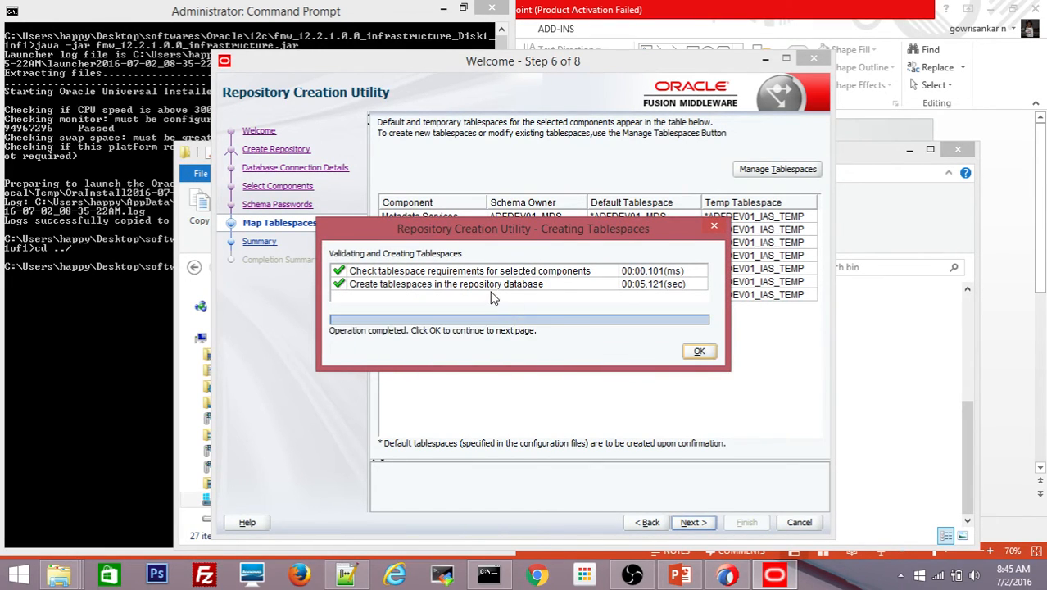
pyautogui.click(700, 353)
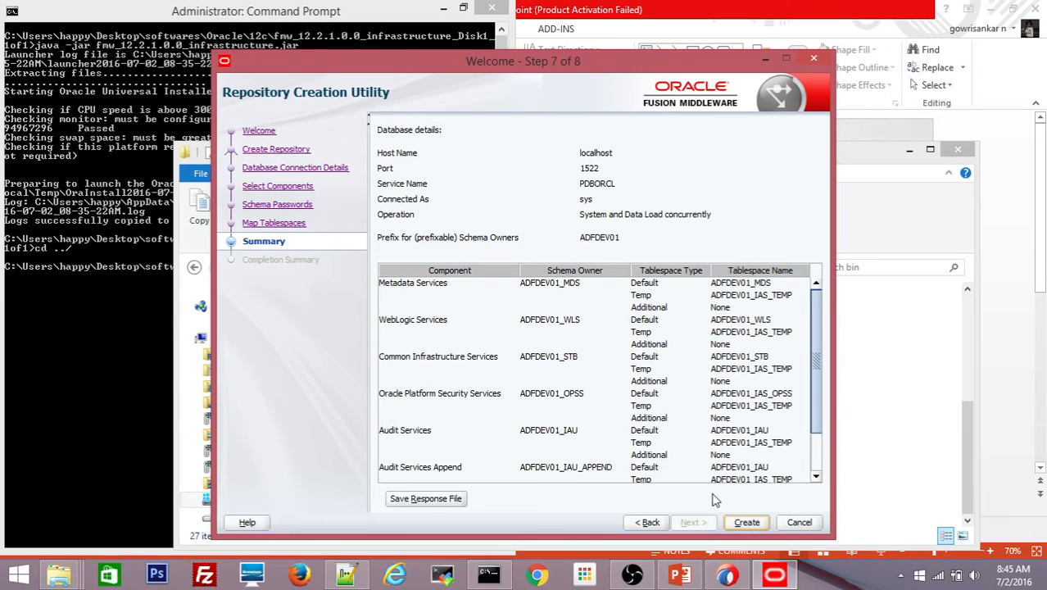
# - Review the summary for localhost port 1522, PDBORCL, prefix ADFDEV01 and its per-schema tablespaces
pyautogui.click(747, 527)
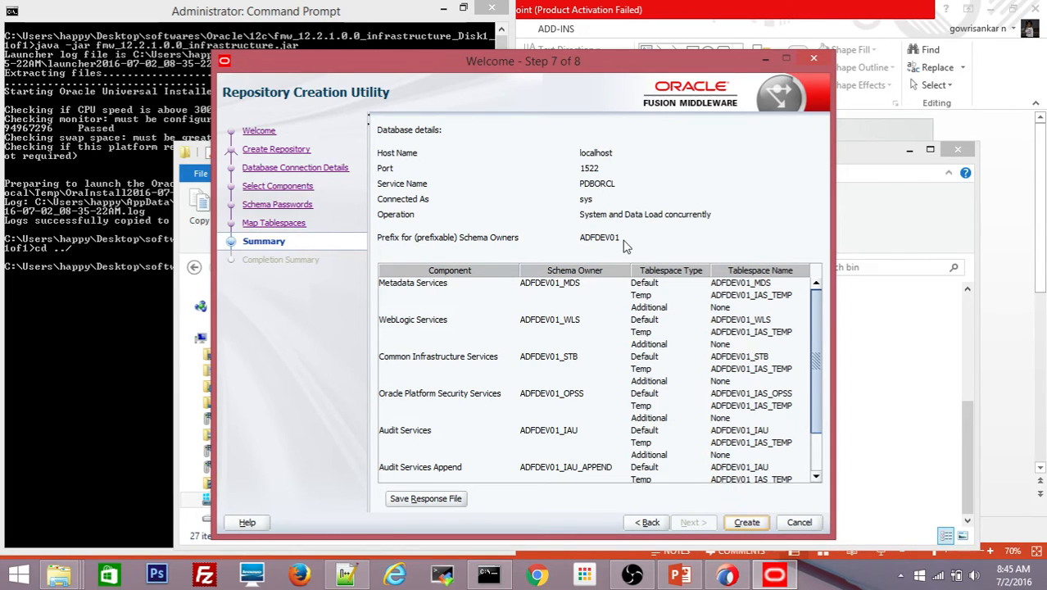
# - Create the seven ADFDEV01 schemas and close RCU once all report Success
pyautogui.click(752, 525)
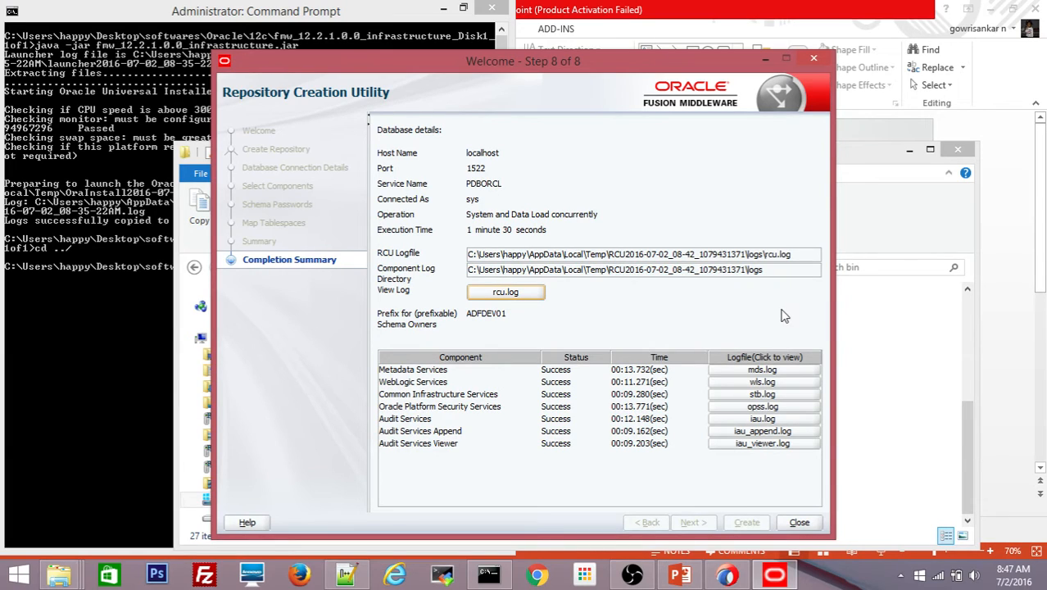
pyautogui.click(800, 526)
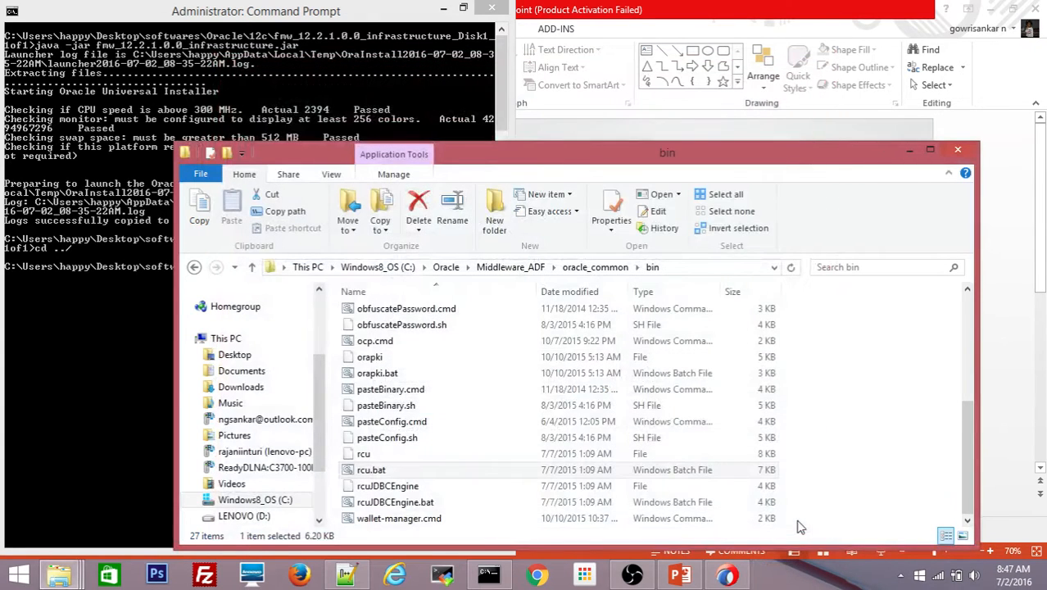
# - Minimize the bin folder window and bring the ADF setup steps slide forward
pyautogui.click(911, 151)
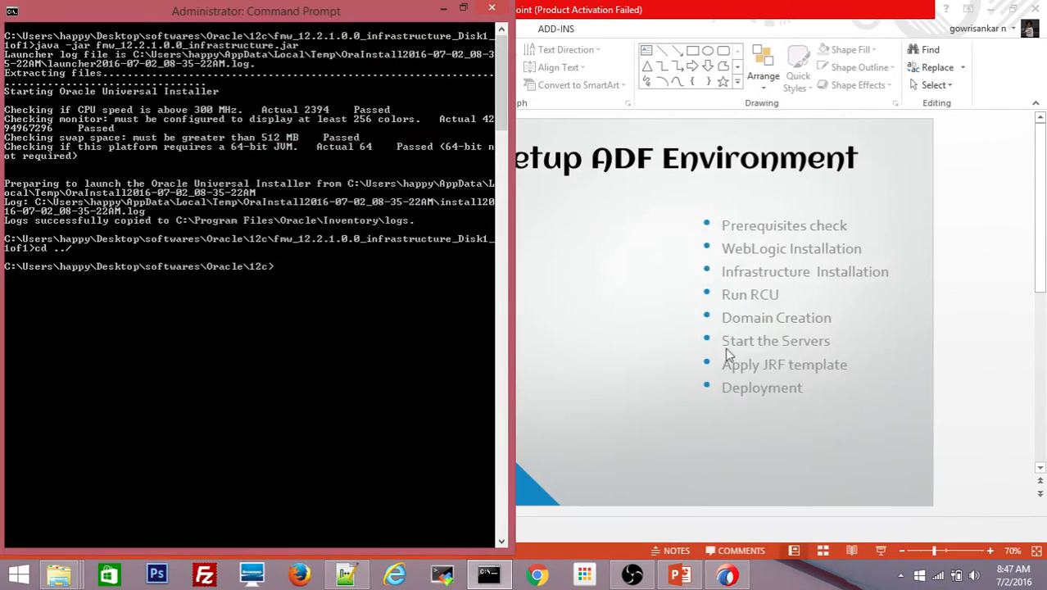
pyautogui.click(658, 401)
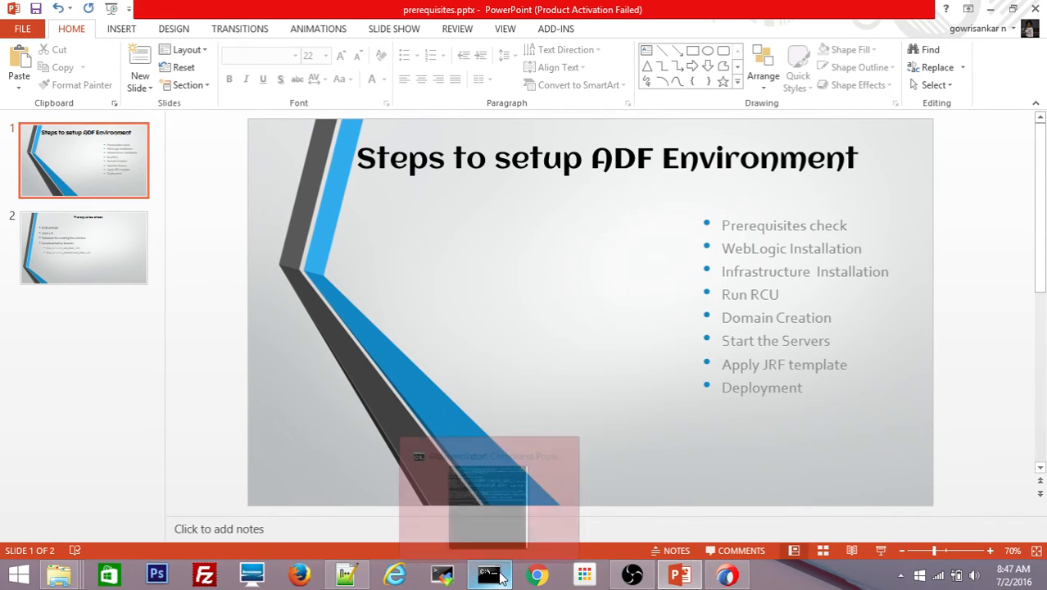
# - Restore the oracle_common\bin Explorer window from the taskbar and maximize it
pyautogui.moveTo(346, 574)
pyautogui.moveTo(59, 575)
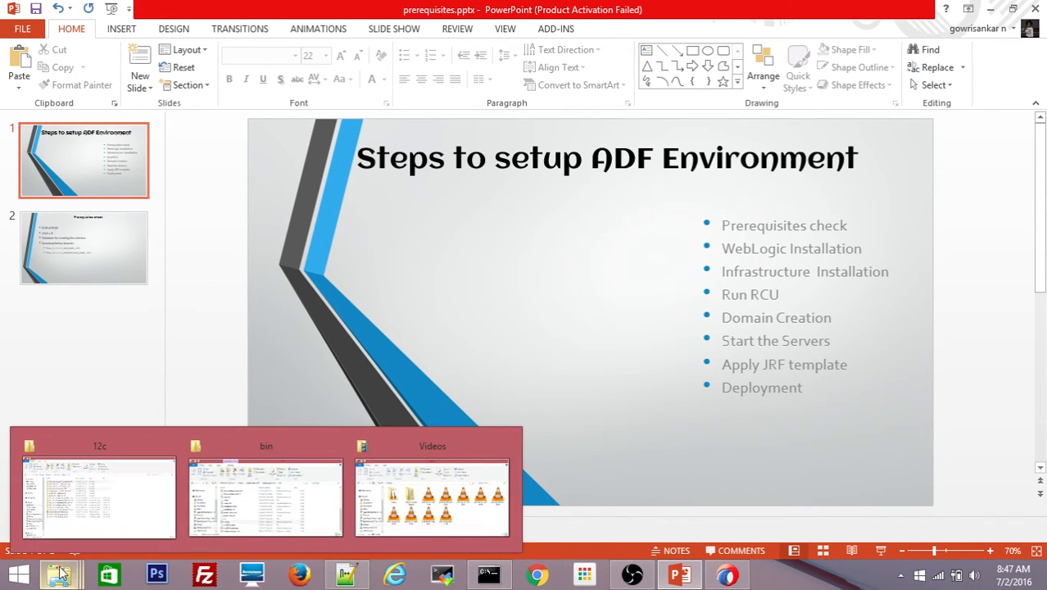
pyautogui.moveTo(161, 529)
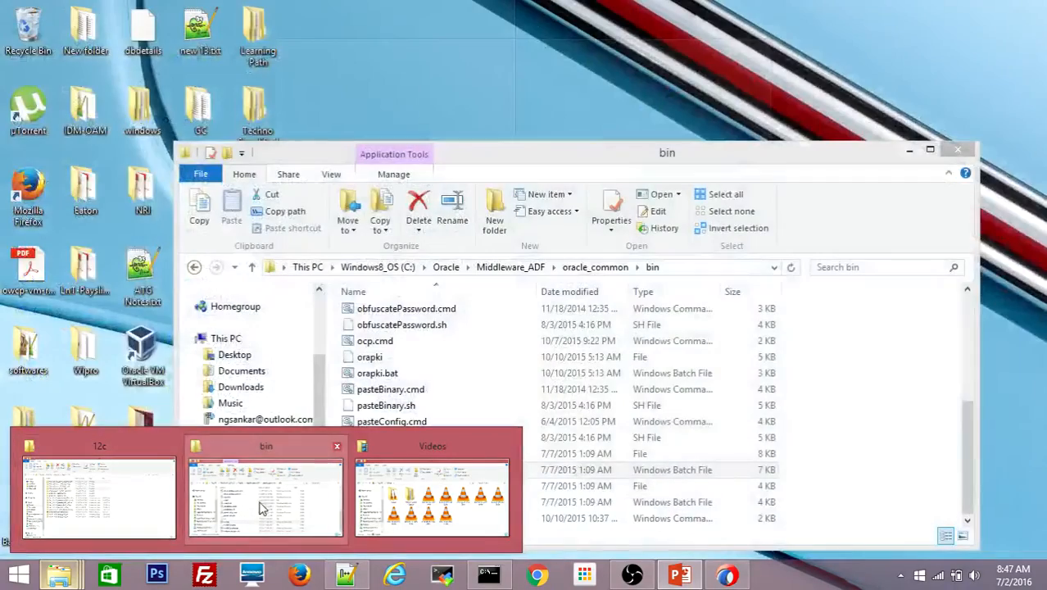
pyautogui.click(261, 507)
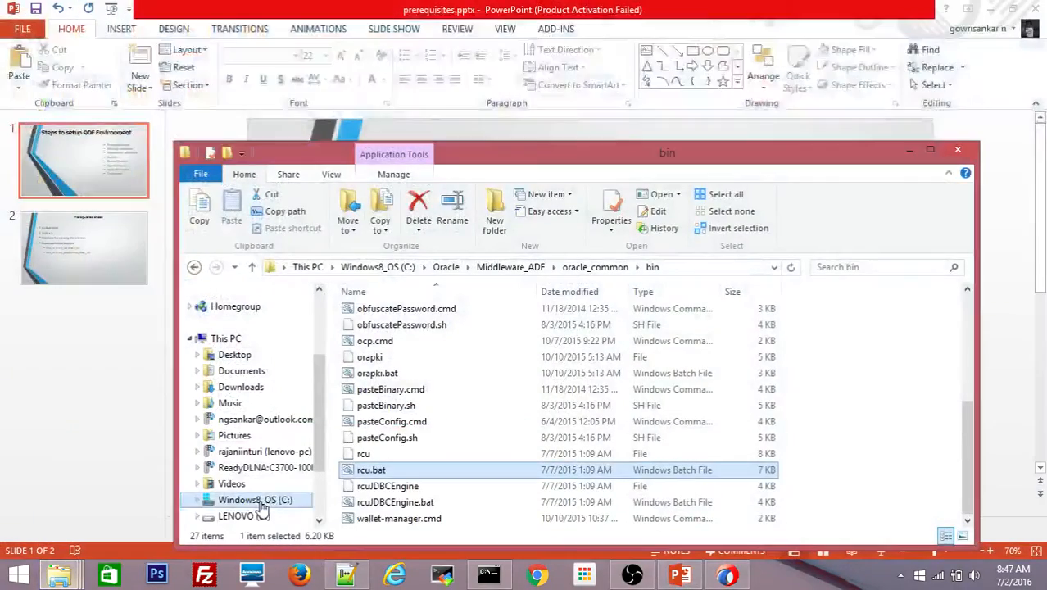
pyautogui.doubleClick(598, 156)
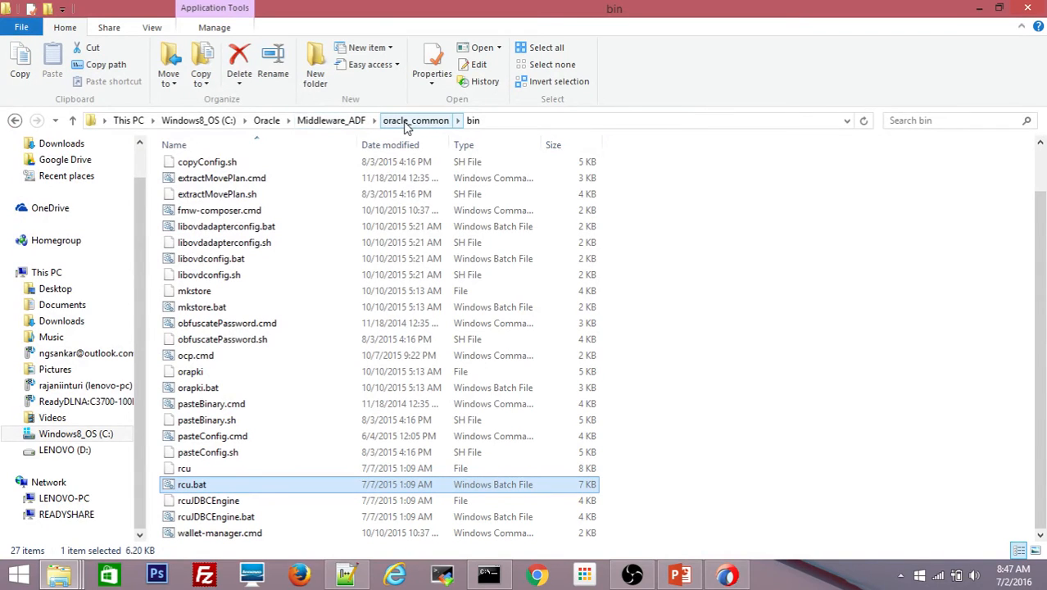
# - Navigate from oracle_common into the common\bin folder
pyautogui.click(415, 121)
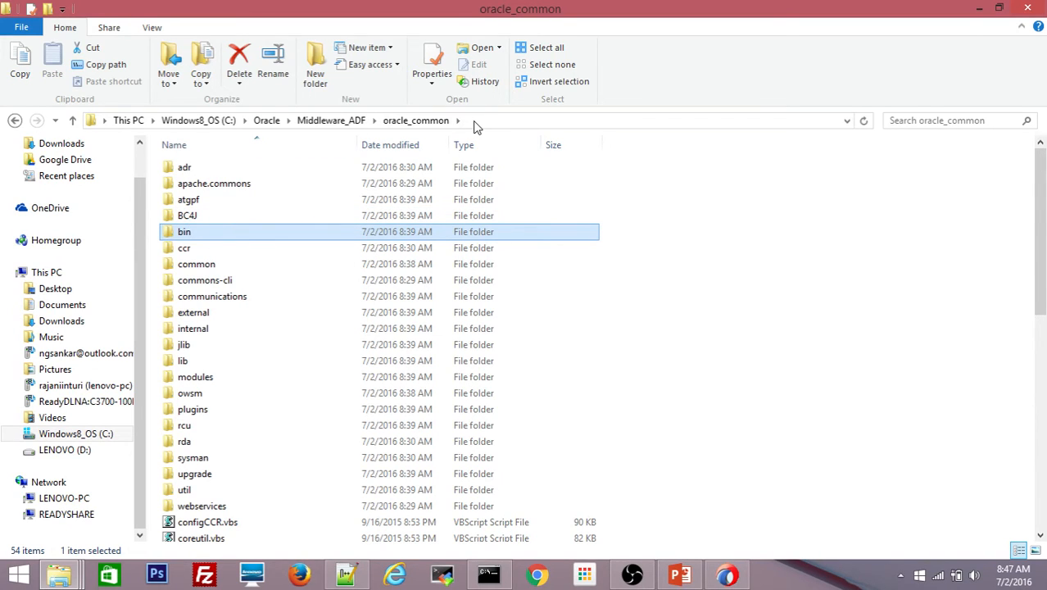
pyautogui.click(475, 125)
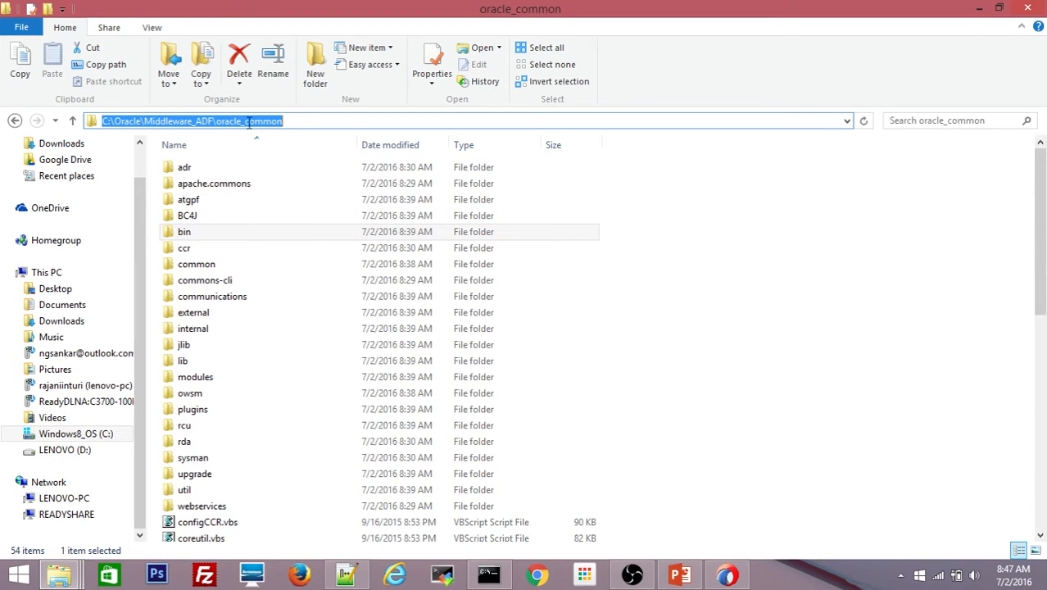
pyautogui.click(186, 223)
pyautogui.press('c')
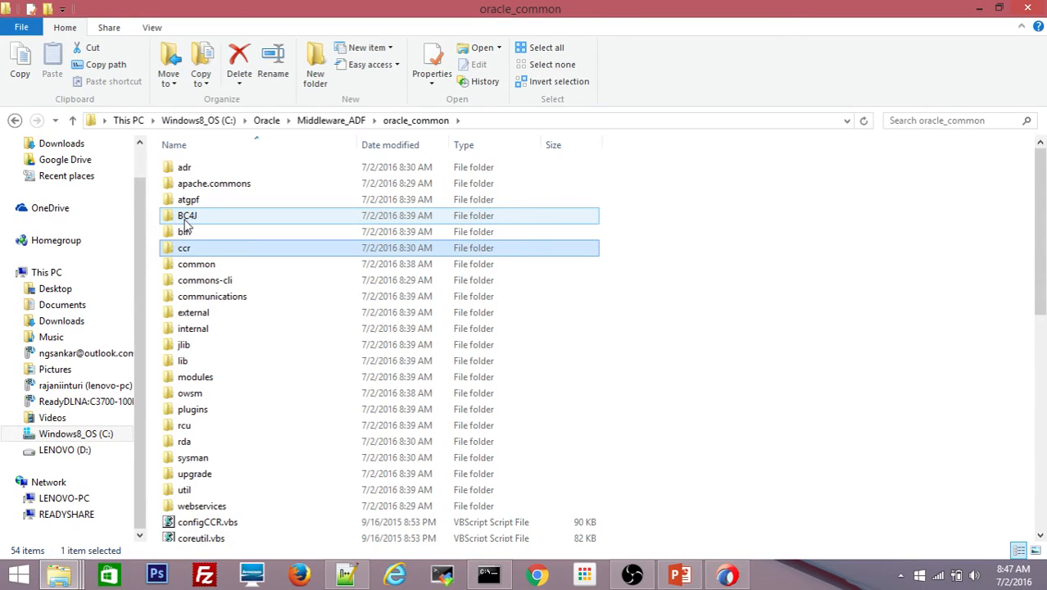
pyautogui.doubleClick(195, 264)
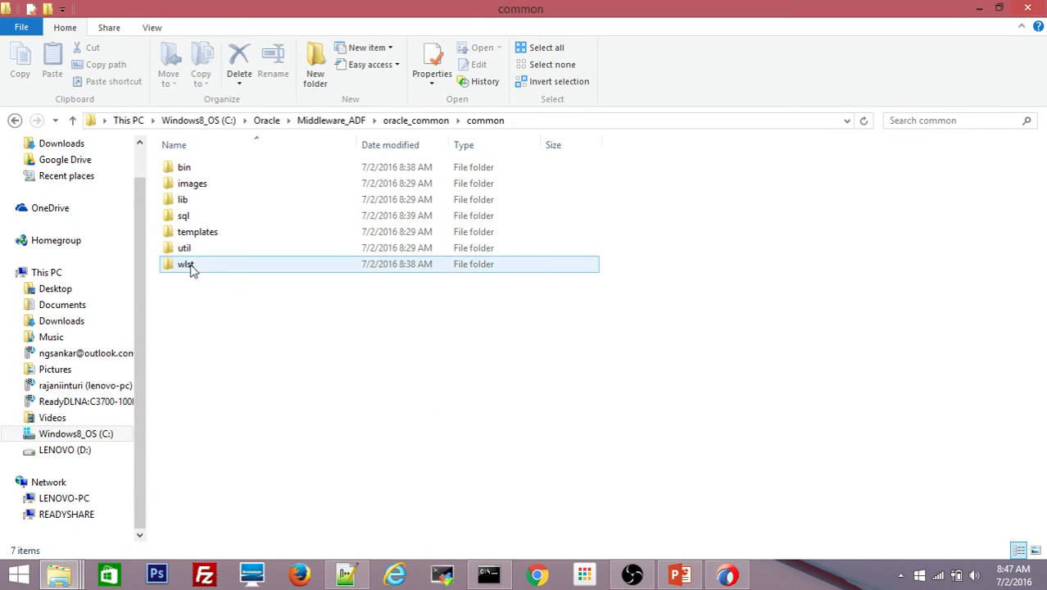
pyautogui.doubleClick(191, 169)
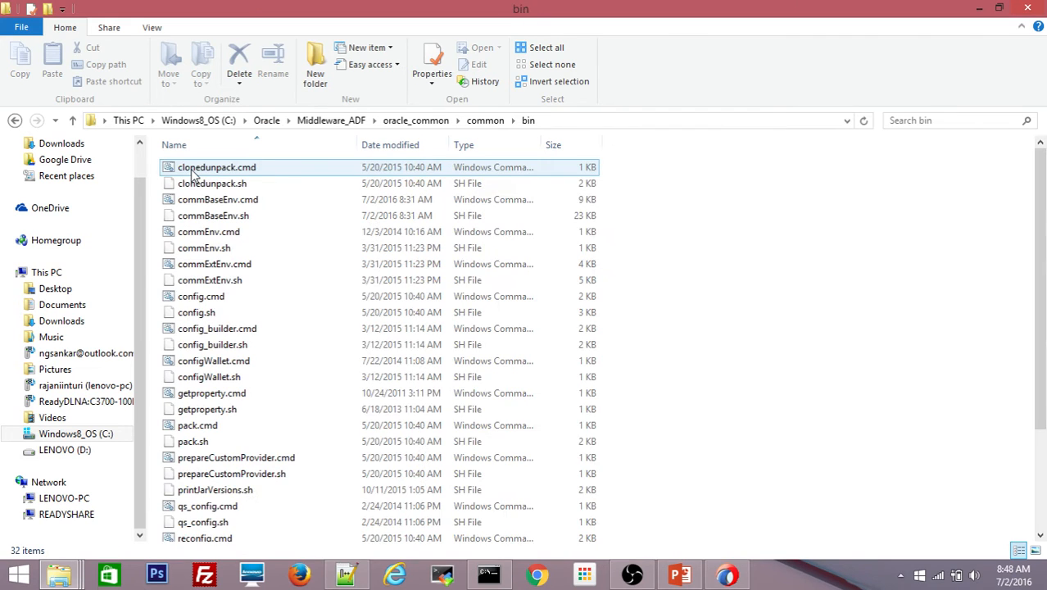
# - Run config.cmd as administrator
pyautogui.click(192, 169)
pyautogui.press('Down')
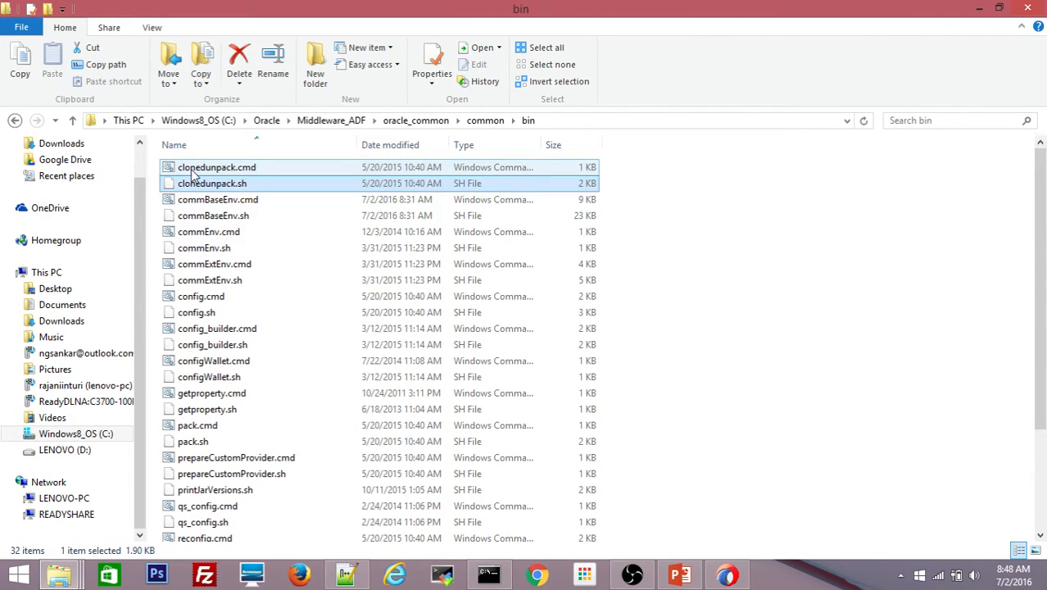
pyautogui.press('Down')
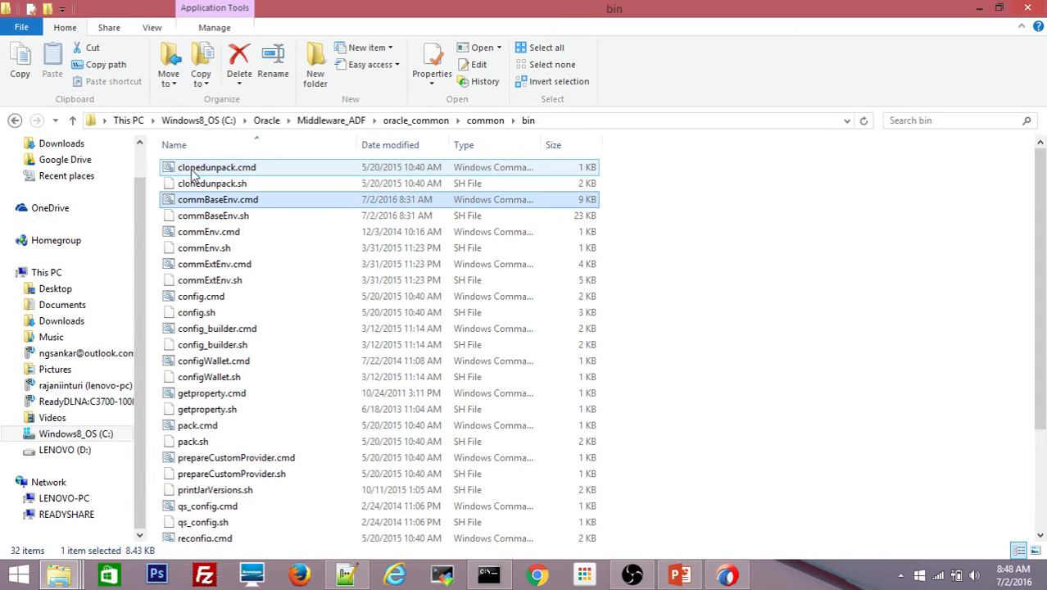
pyautogui.click(214, 301)
pyautogui.rightClick(215, 305)
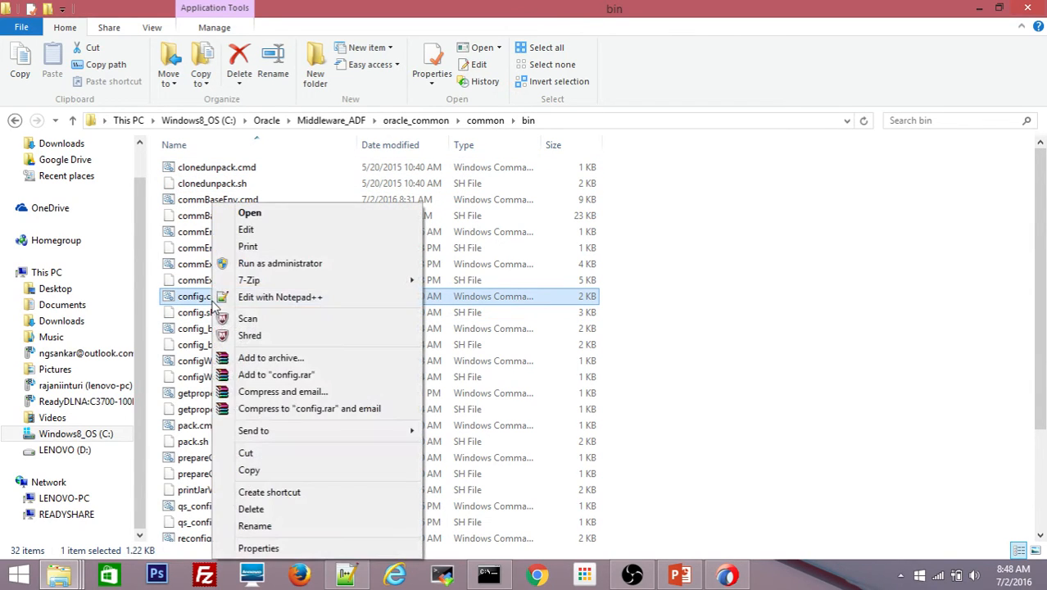
pyautogui.click(280, 265)
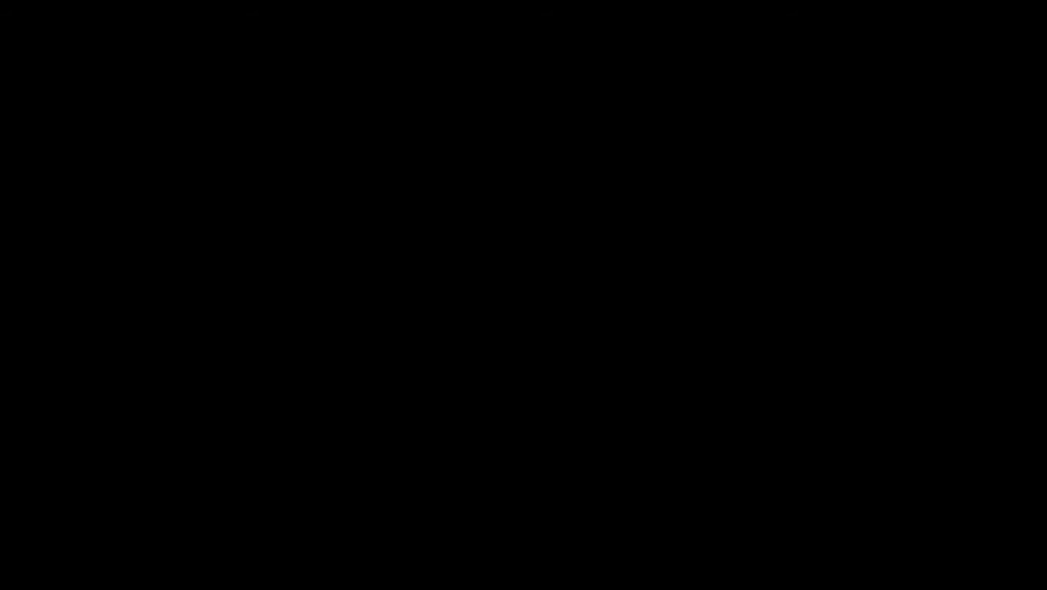
# - Approve the UAC prompt and move the command window aside
pyautogui.click(581, 309)
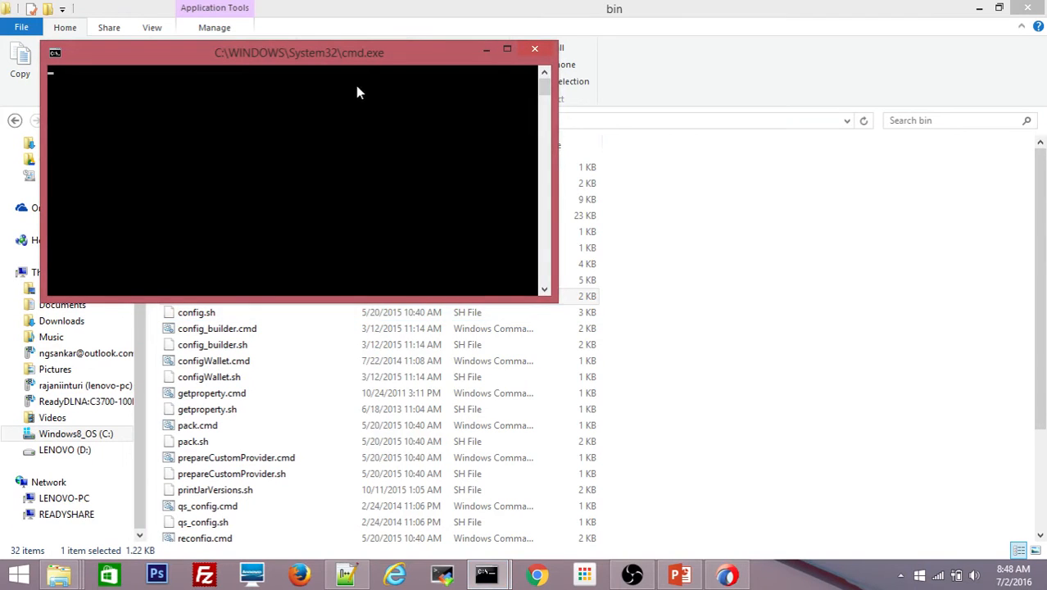
pyautogui.moveTo(353, 58); pyautogui.dragTo(505, 149)
pyautogui.moveTo(514, 150); pyautogui.dragTo(565, 147)
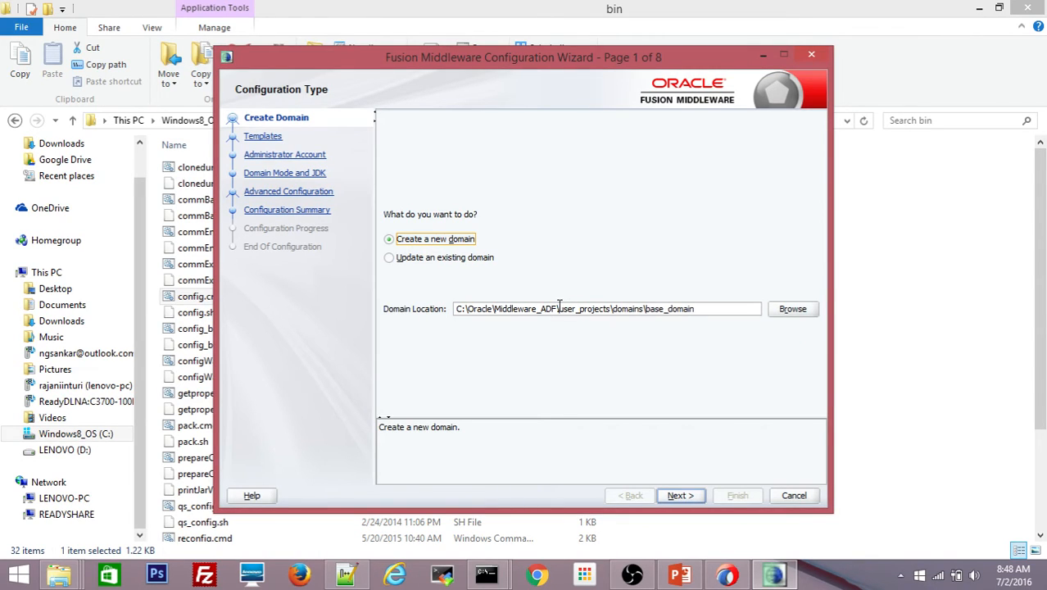
# - Change the Domain Location folder from base_domain to adf_domain1
pyautogui.click(667, 309)
pyautogui.press('BackSpace')
pyautogui.press('BackSpace')
pyautogui.press('BackSpace')
pyautogui.press('BackSpace')
pyautogui.write('ADF')
pyautogui.press('BackSpace')
pyautogui.press('BackSpace')
pyautogui.press('BackSpace')
pyautogui.write('adf')
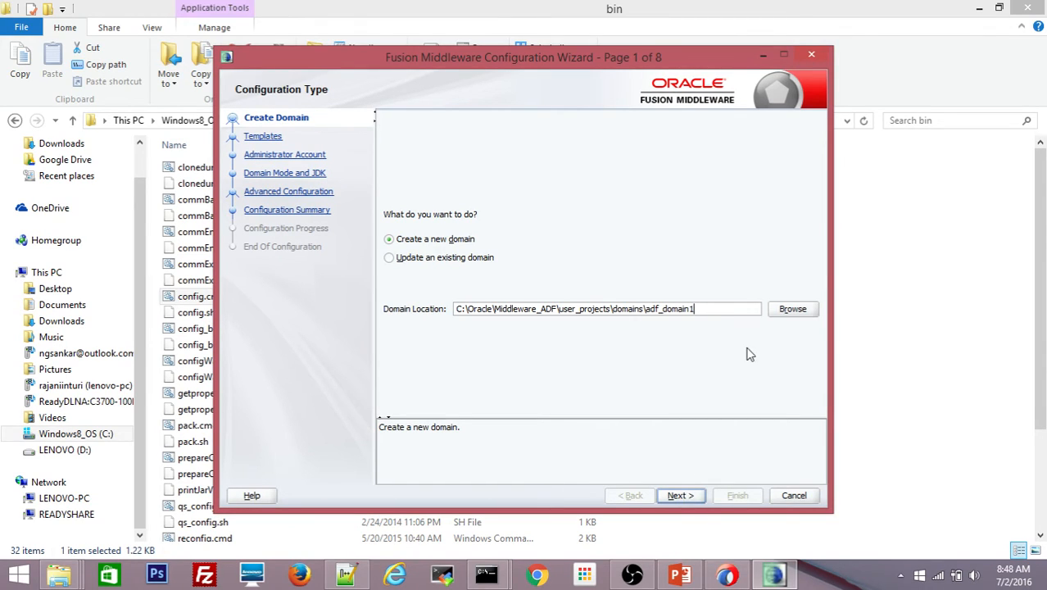
# - Select the Oracle Enterprise Manager 12.2.1 template, which adds Oracle JRF, and reach Application Location
pyautogui.click(673, 496)
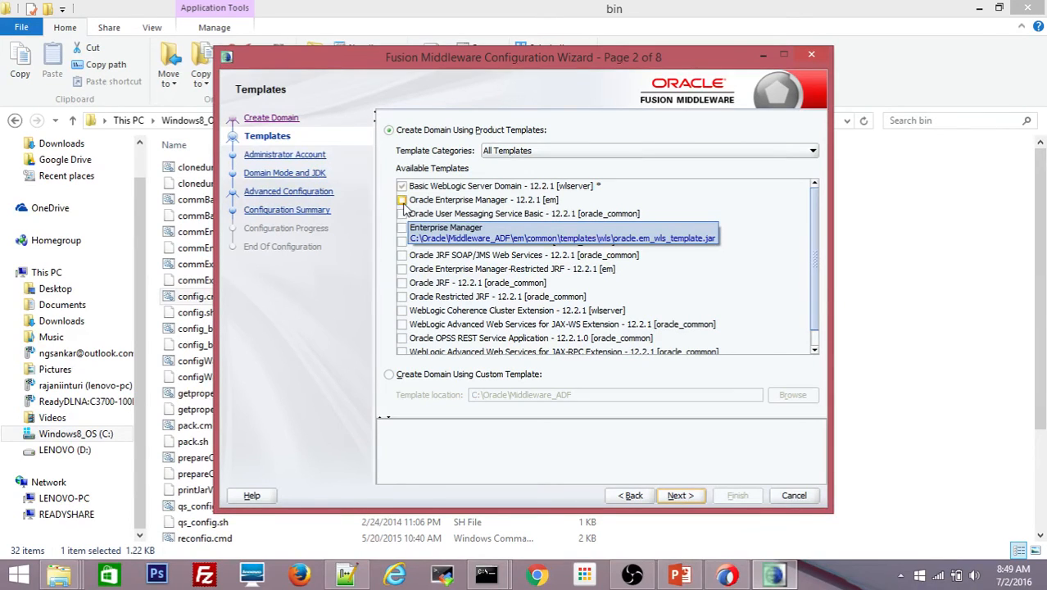
pyautogui.click(402, 201)
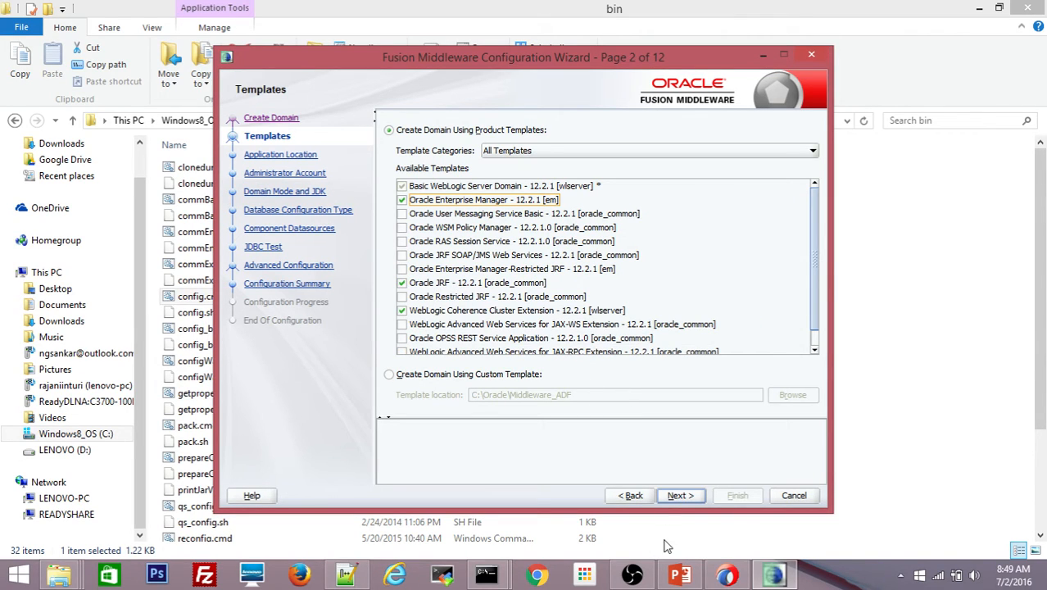
pyautogui.click(685, 495)
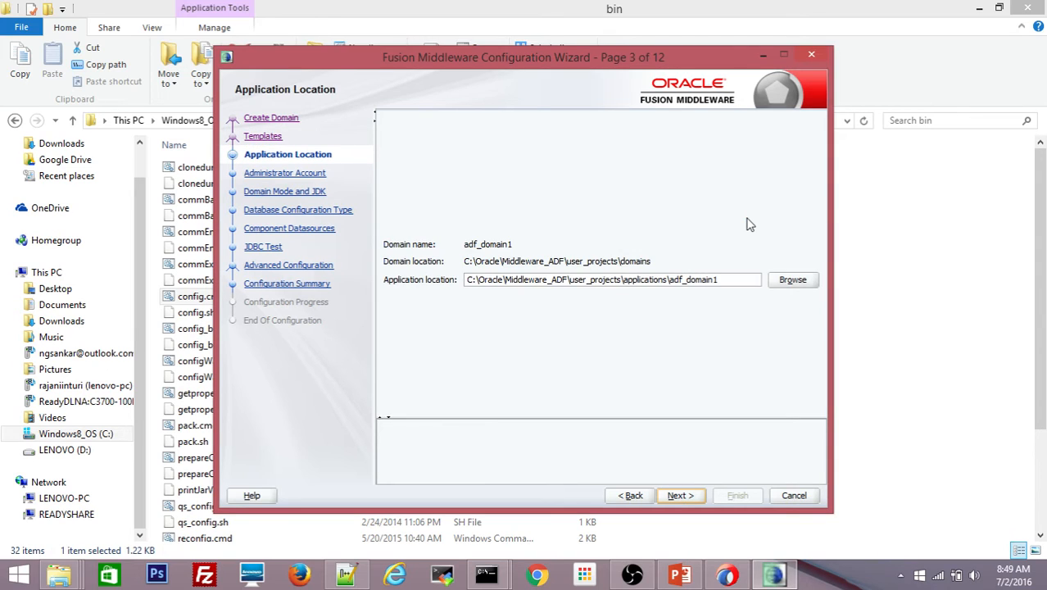
# - Set and confirm the weblogic password, keep Development mode and Oracle HotSpot JDK
pyautogui.click(679, 497)
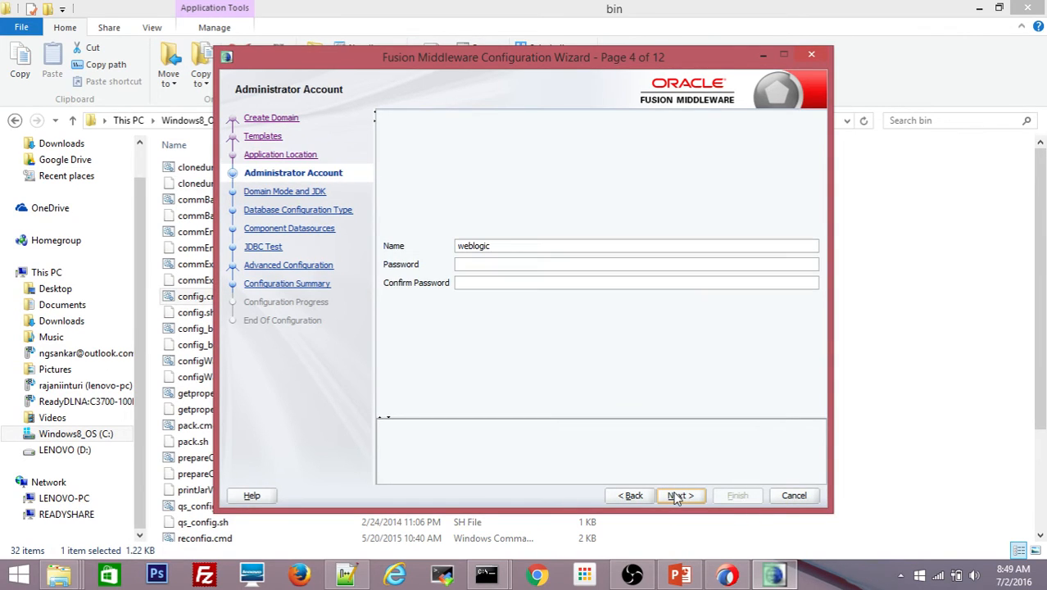
pyautogui.click(486, 266)
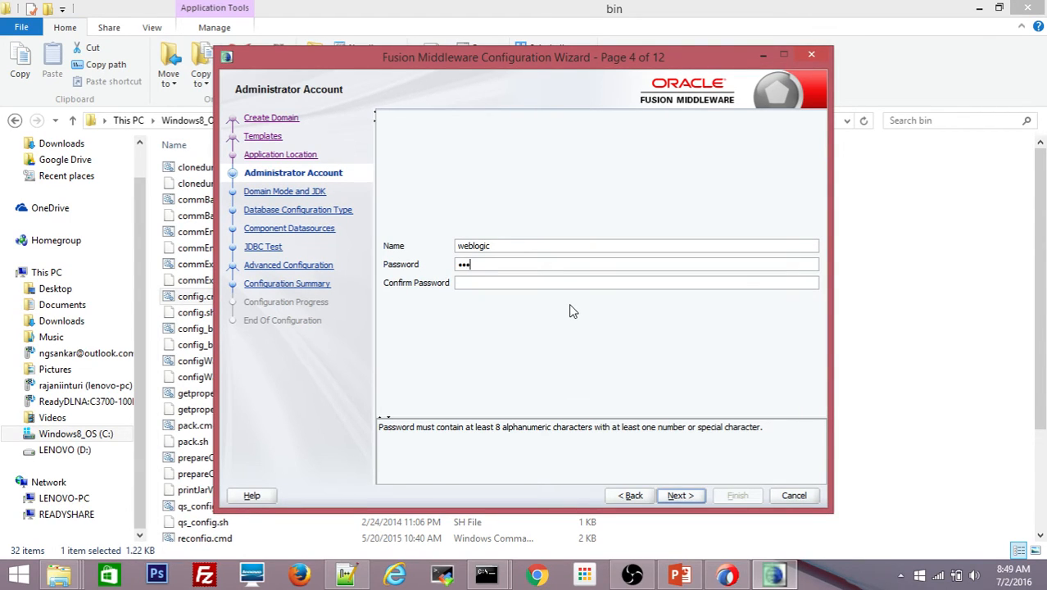
pyautogui.write('•••••••')
pyautogui.press('Tab')
pyautogui.write('••••')
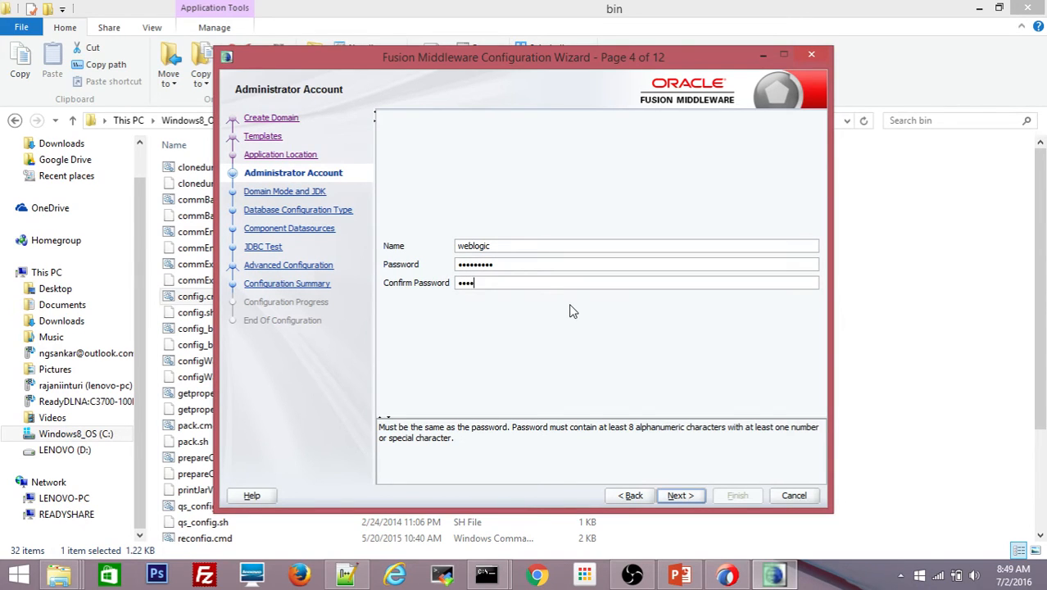
pyautogui.write('•••')
pyautogui.click(680, 495)
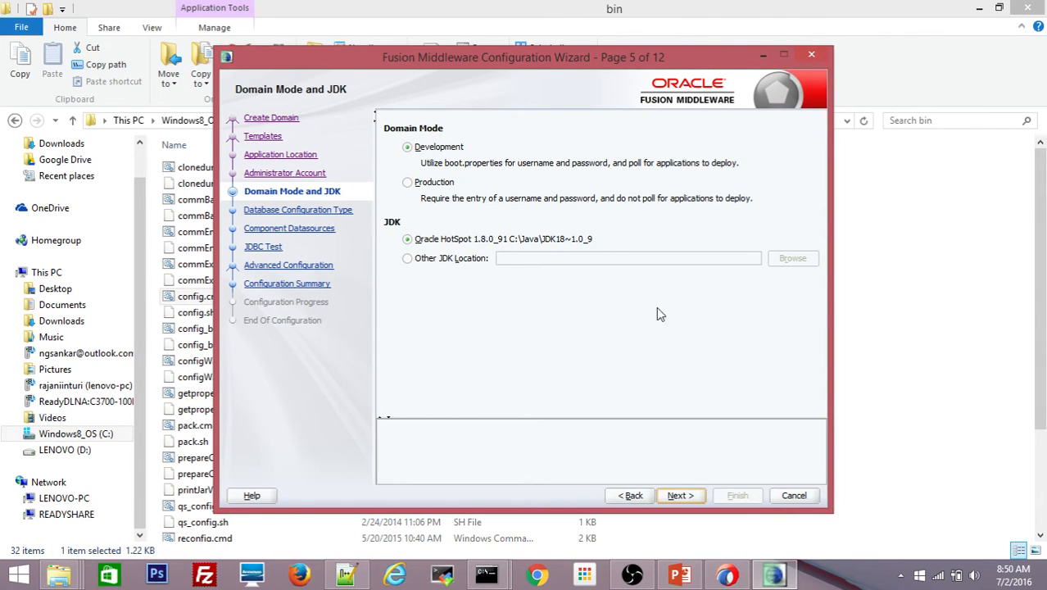
pyautogui.click(679, 496)
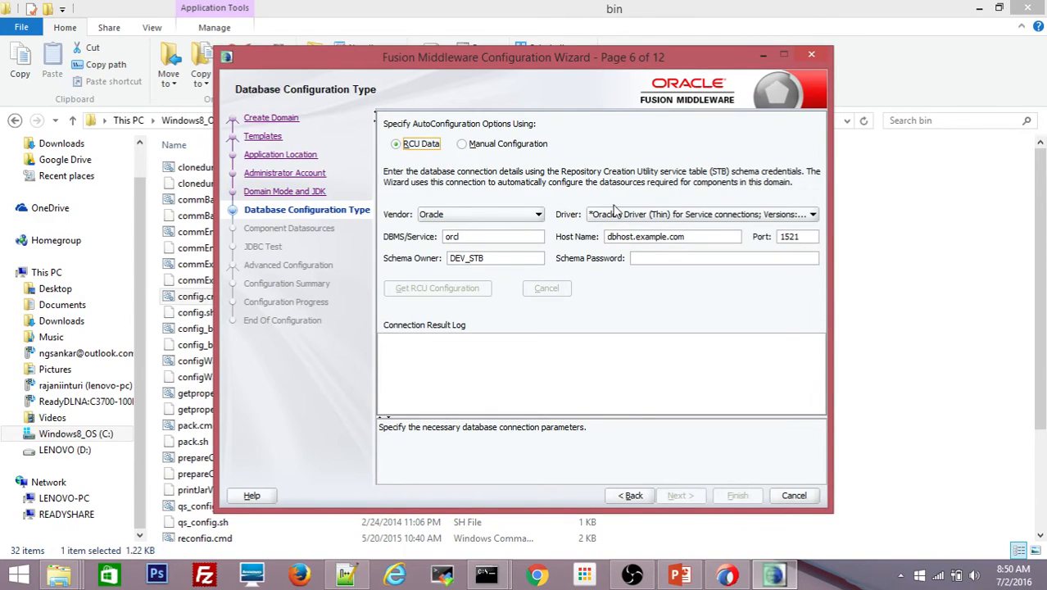
# - Enter service pdborcl, host localhost, port 1522, schema owner ADFDEV01_STB and its password
pyautogui.click(468, 235)
pyautogui.write('pdb')
pyautogui.moveTo(694, 239); pyautogui.dragTo(562, 243)
pyautogui.press('BackSpace')
pyautogui.press('BackSpace')
pyautogui.press('BackSpace')
pyautogui.press('BackSpace')
pyautogui.press('BackSpace')
pyautogui.press('BackSpace')
pyautogui.press('BackSpace')
pyautogui.press('BackSpace')
pyautogui.press('BackSpace')
pyautogui.press('BackSpace')
pyautogui.press('BackSpace')
pyautogui.press('BackSpace')
pyautogui.press('BackSpace')
pyautogui.press('BackSpace')
pyautogui.press('BackSpace')
pyautogui.press('BackSpace')
pyautogui.press('BackSpace')
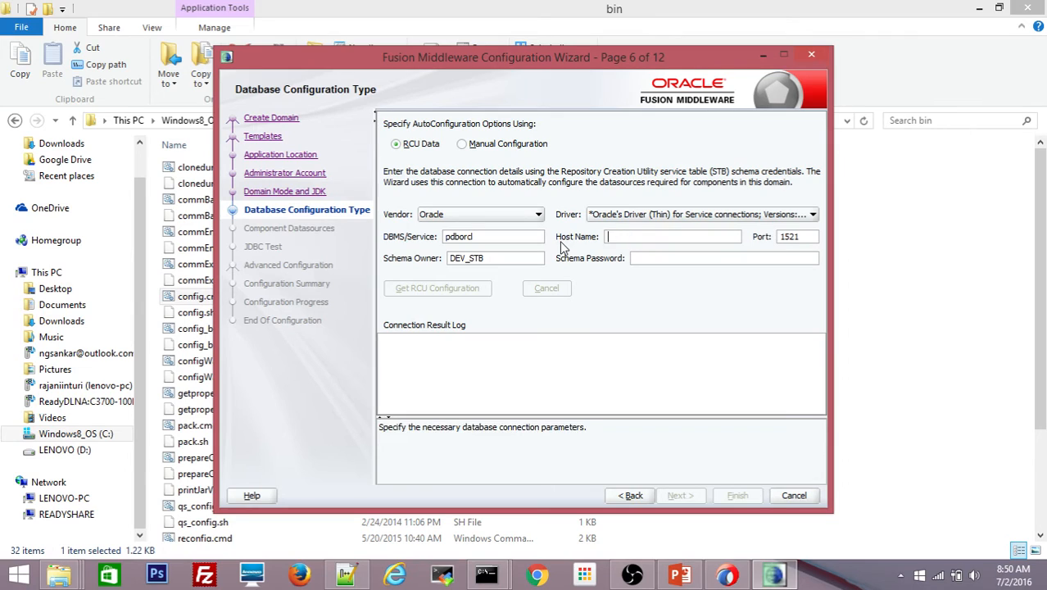
pyautogui.write('localhos')
pyautogui.write('oracle')
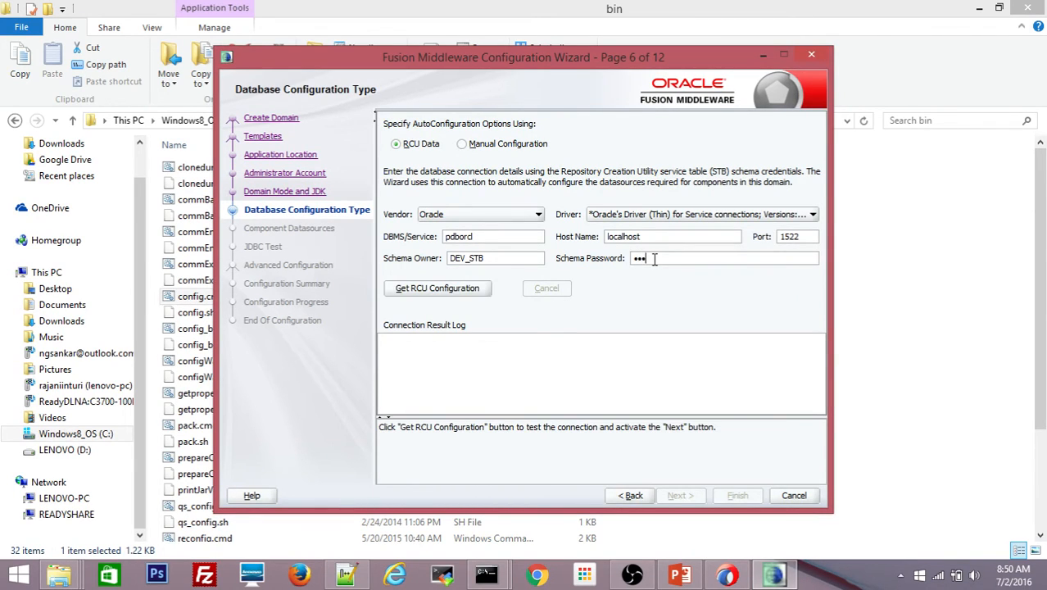
pyautogui.write('••••')
pyautogui.moveTo(465, 260); pyautogui.dragTo(468, 260)
pyautogui.press('BackSpace')
pyautogui.press('BackSpace')
pyautogui.press('BackSpace')
pyautogui.write('ADFDEV01')
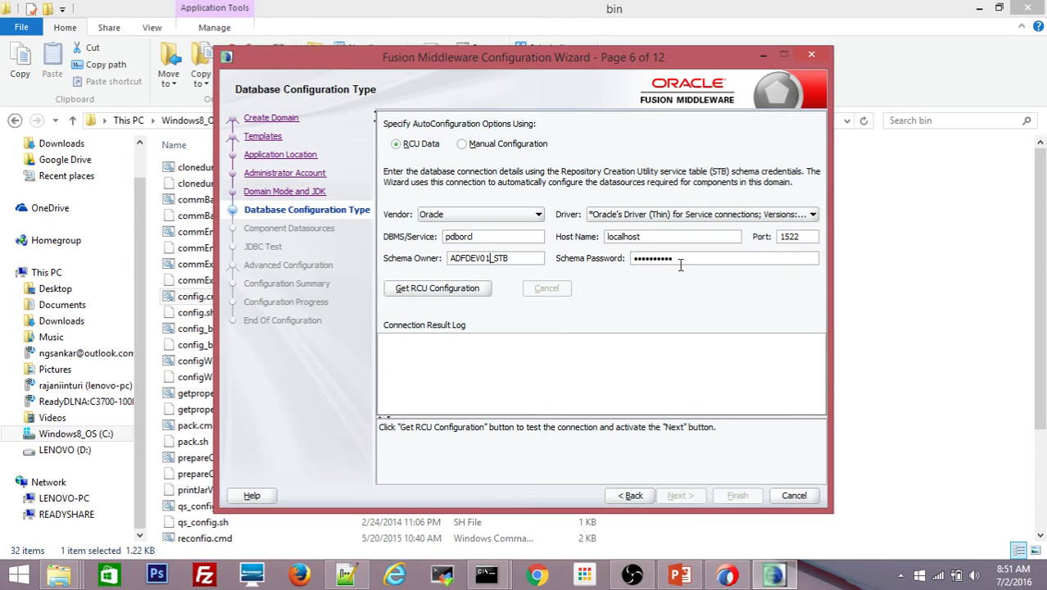
# - Fetch the RCU configuration, re-entering the schema password and retrying after the first failure
pyautogui.click(452, 293)
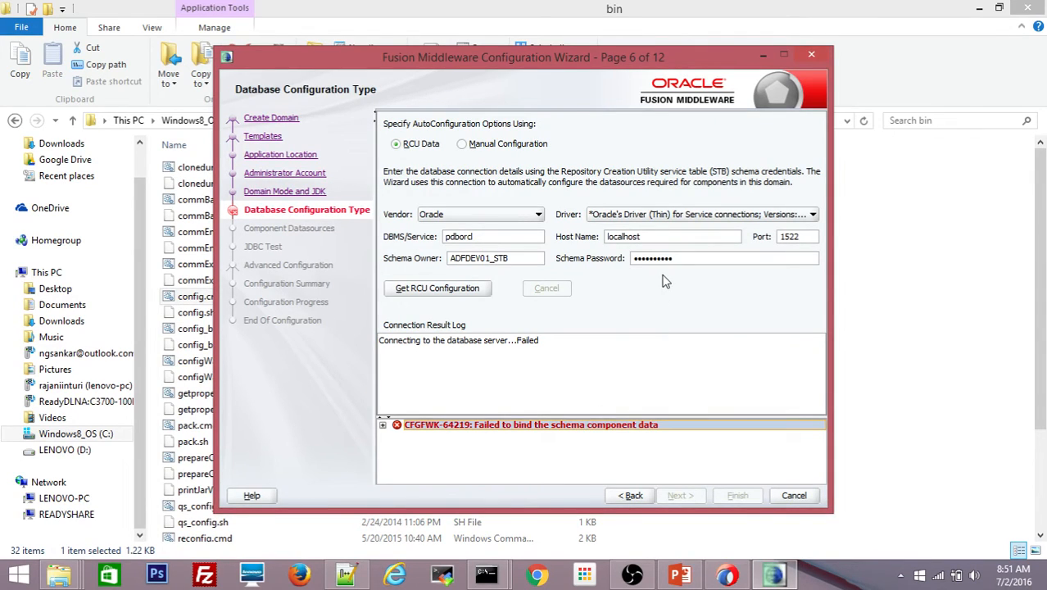
pyautogui.moveTo(673, 259); pyautogui.dragTo(605, 265)
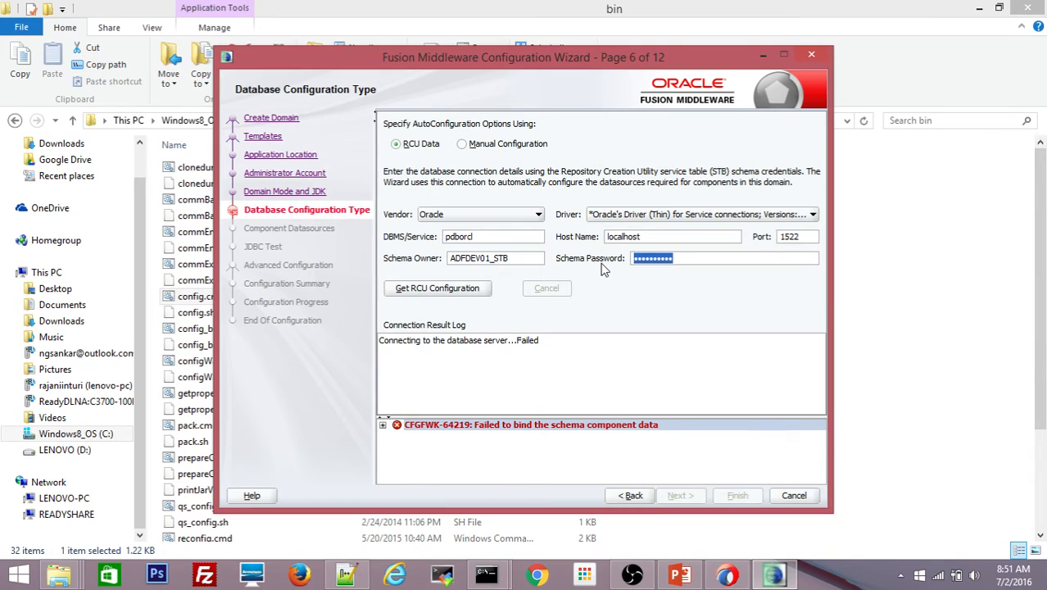
pyautogui.write('w')
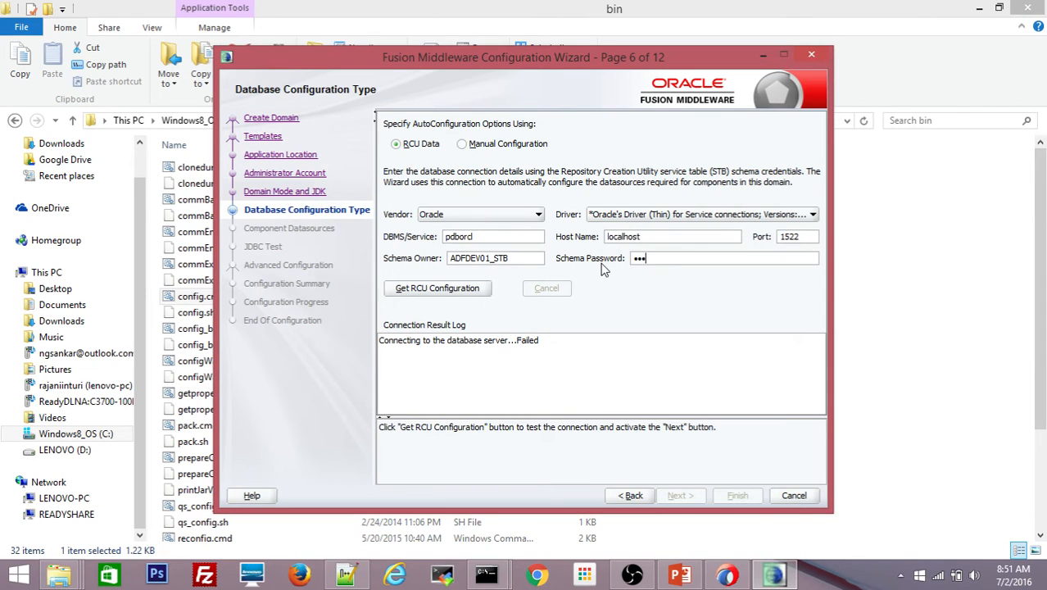
pyautogui.write('•••••••••')
pyautogui.click(464, 291)
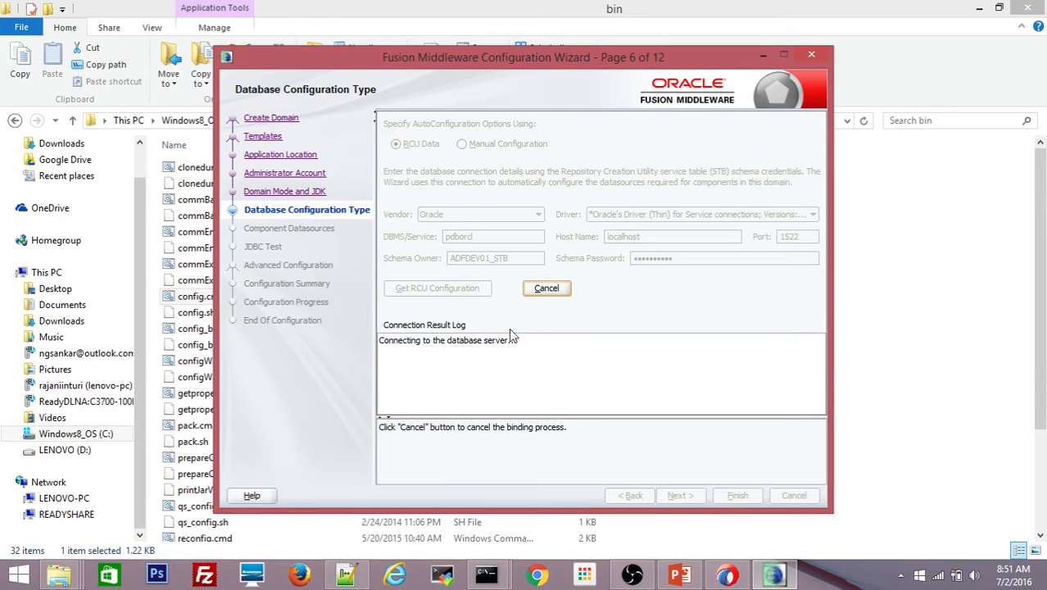
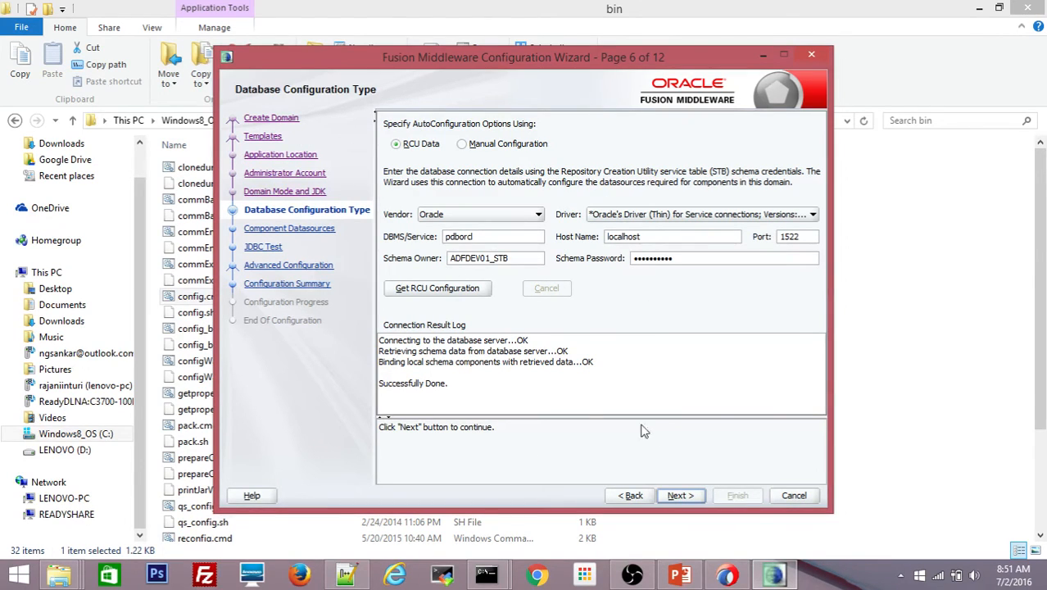
# - Advance past Database Configuration Type, JDBC Component Schema and the passing schema test to Advanced Configuration
pyautogui.click(680, 495)
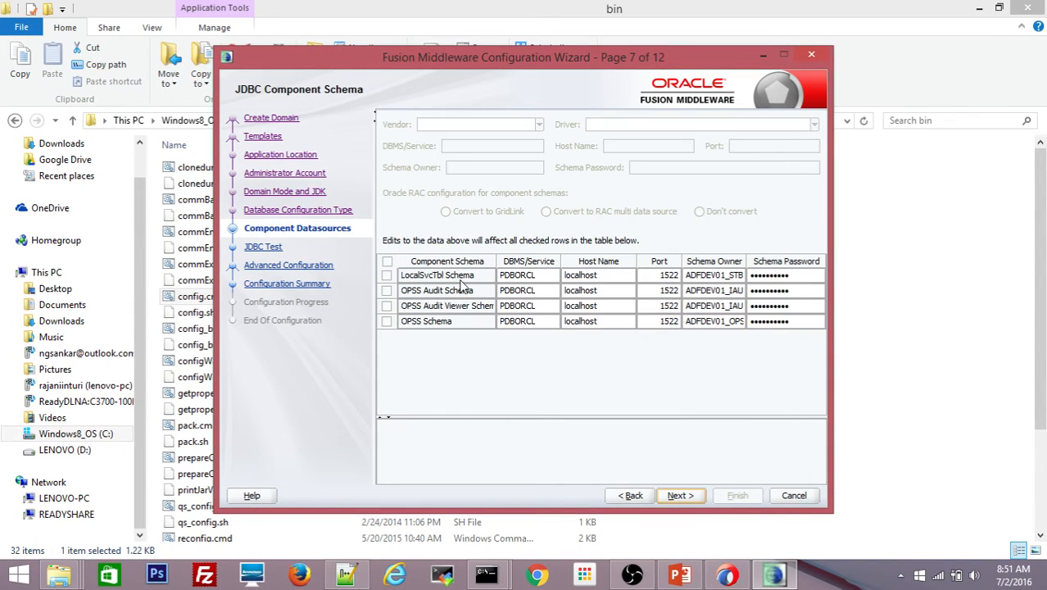
pyautogui.click(676, 496)
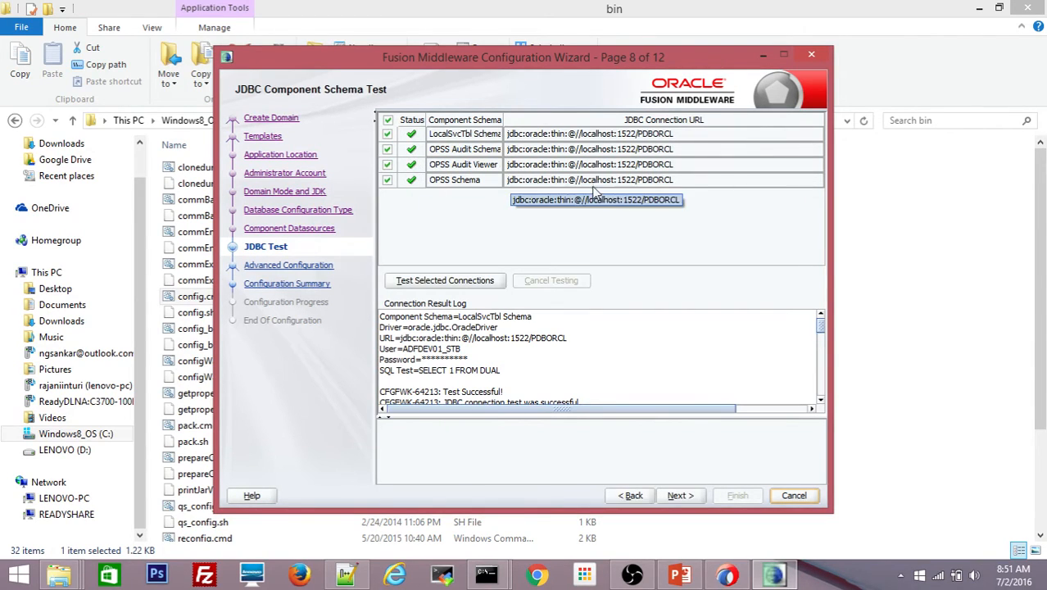
pyautogui.click(679, 496)
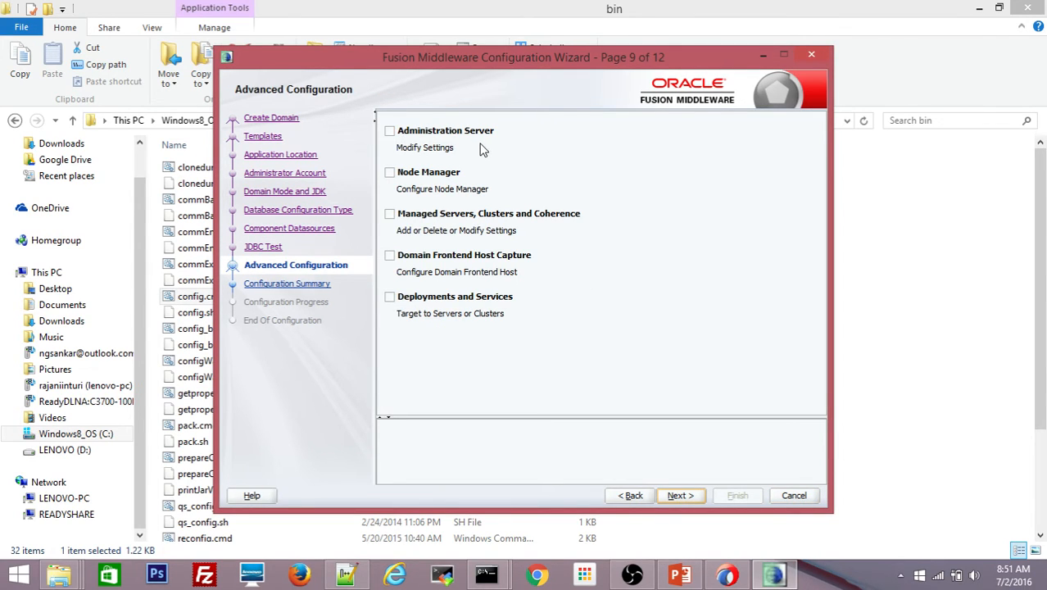
# - Enable the Administration Server, Node Manager, and Managed Servers, Clusters and Coherence options, then continue
pyautogui.click(390, 131)
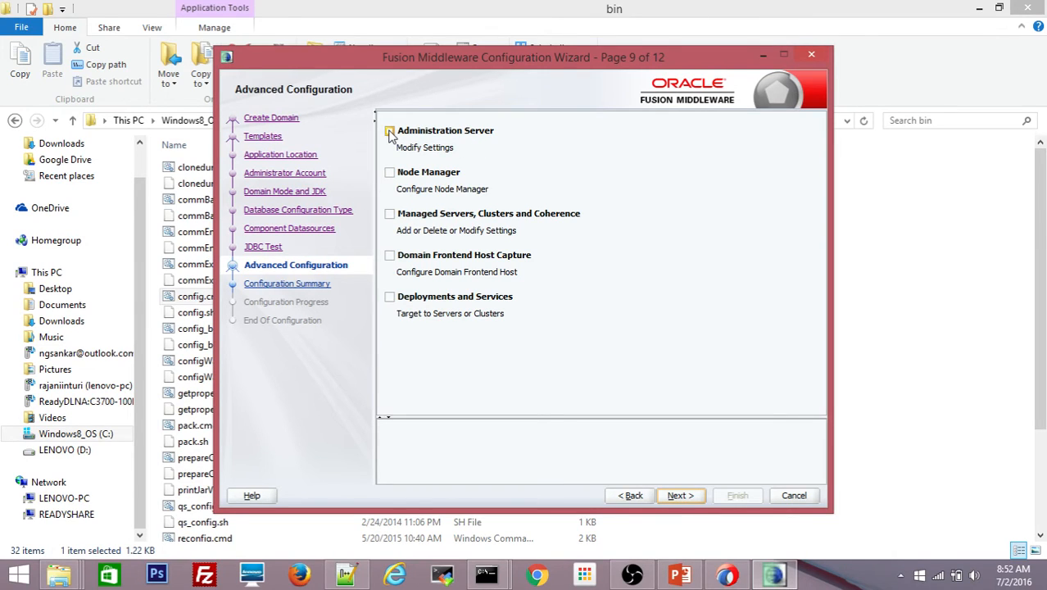
pyautogui.click(391, 175)
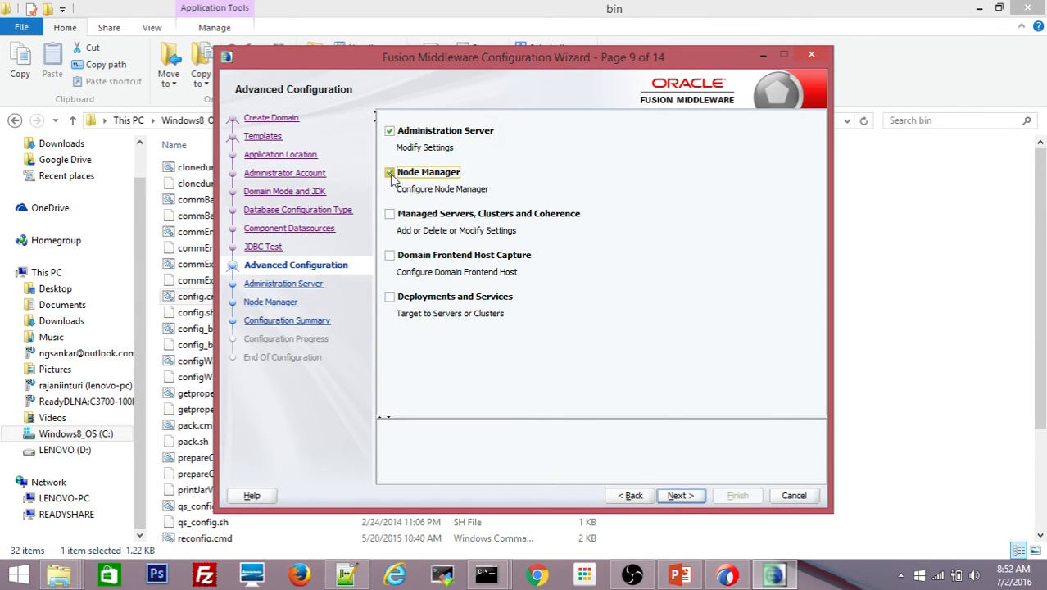
pyautogui.click(392, 214)
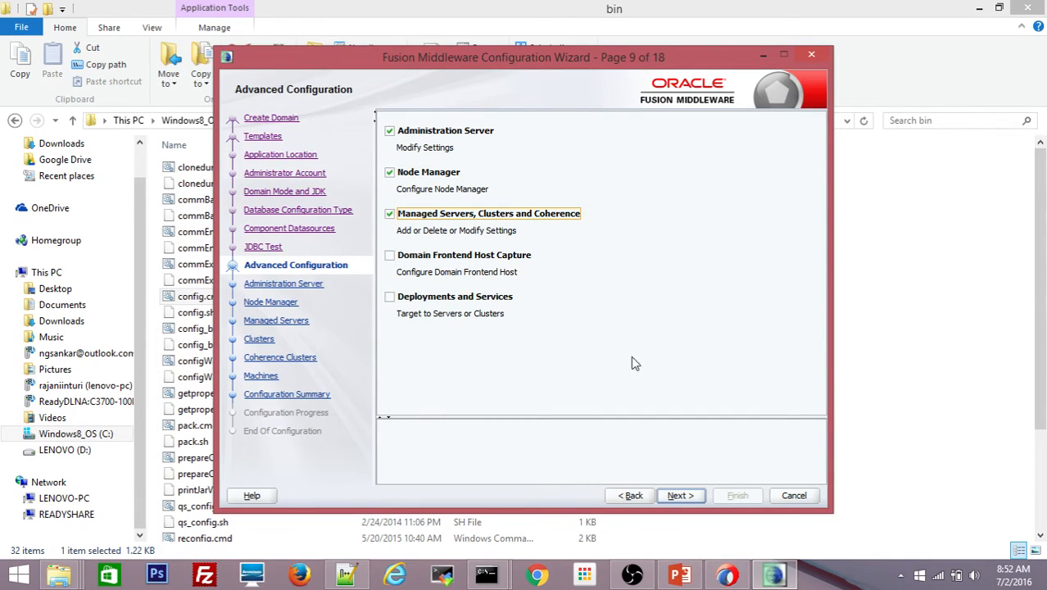
pyautogui.click(680, 495)
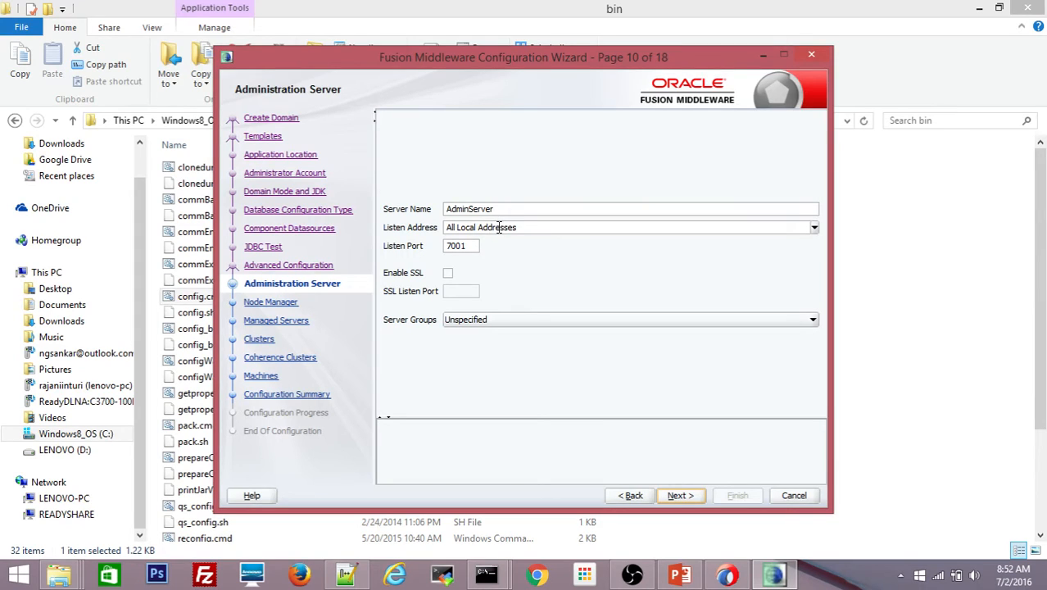
# - Keep All Local Addresses as the admin server listen address and set its listen port to 7051
pyautogui.click(814, 227)
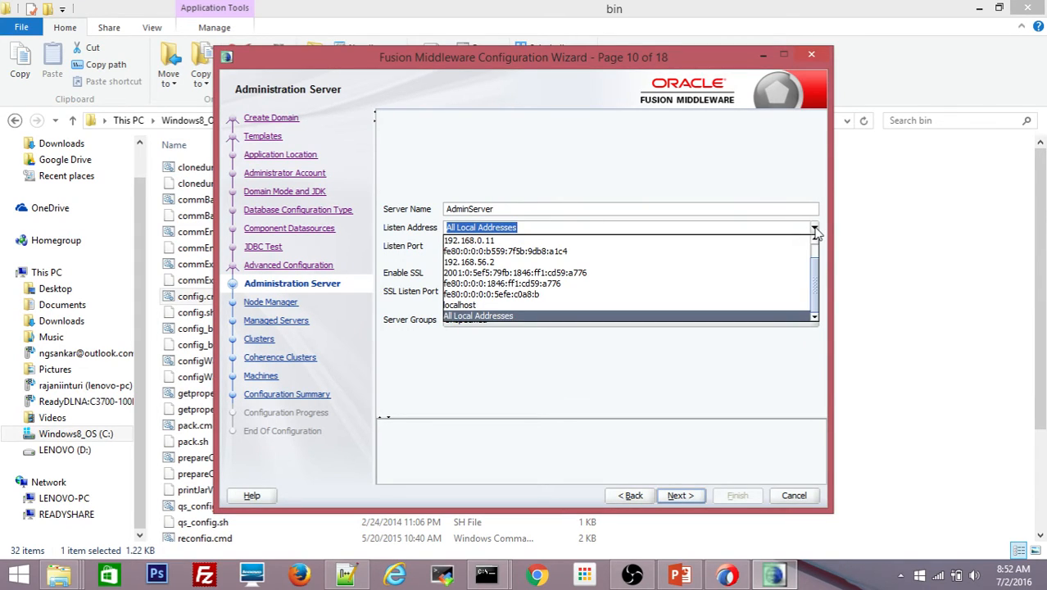
pyautogui.click(487, 316)
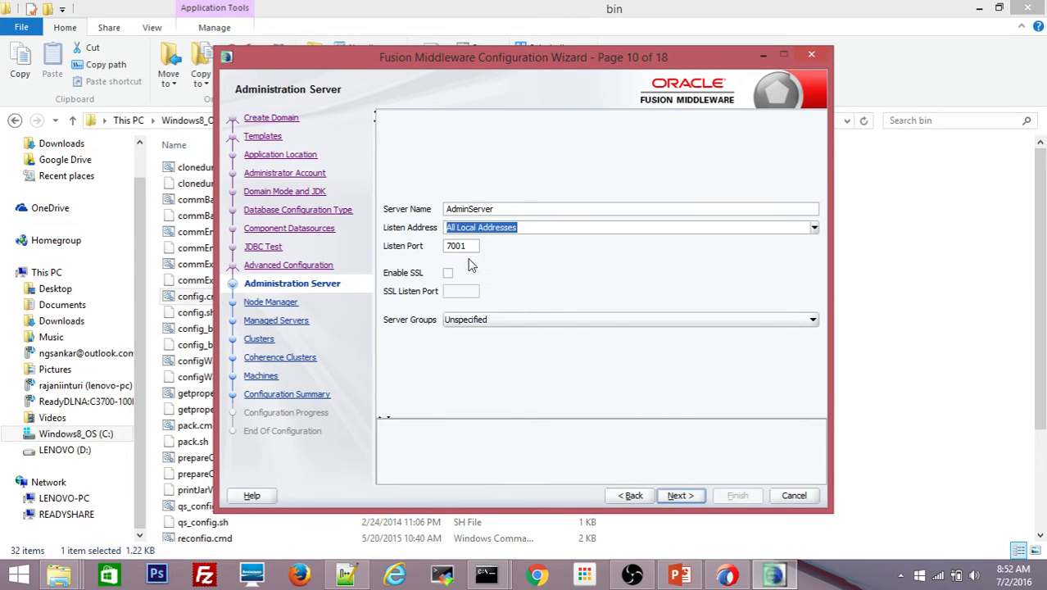
pyautogui.moveTo(466, 248); pyautogui.dragTo(429, 250)
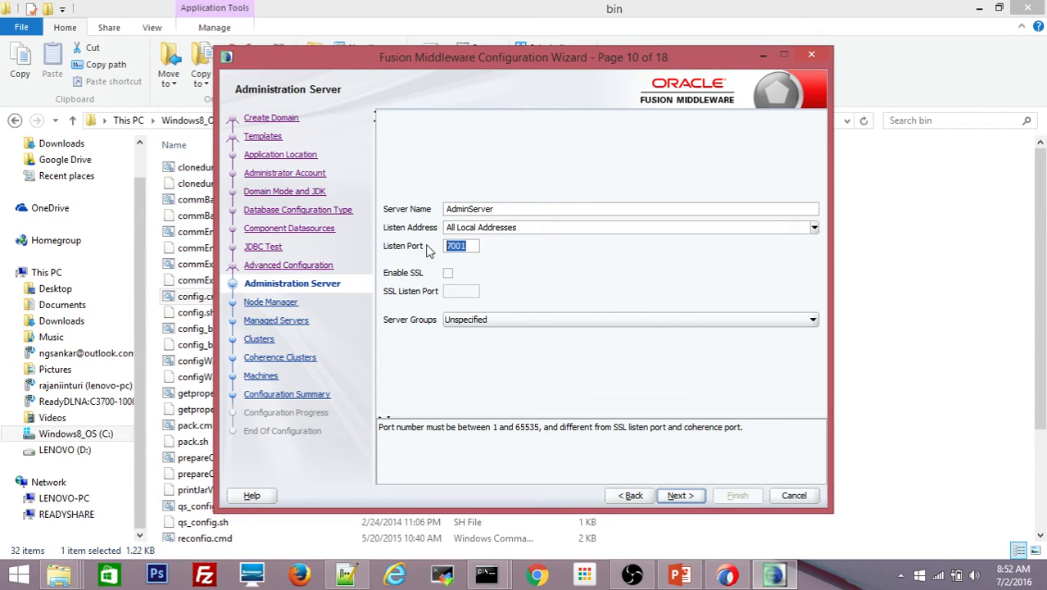
pyautogui.write('705')
# - Set Node Manager username 'nm' with a confirmed password, then continue to Managed Servers
pyautogui.click(679, 497)
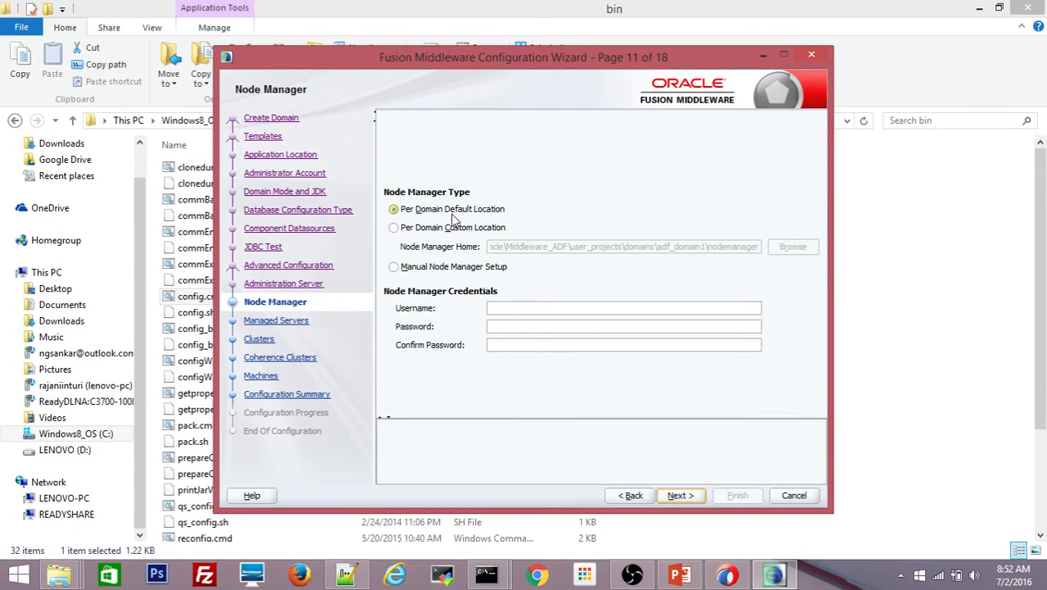
pyautogui.click(504, 307)
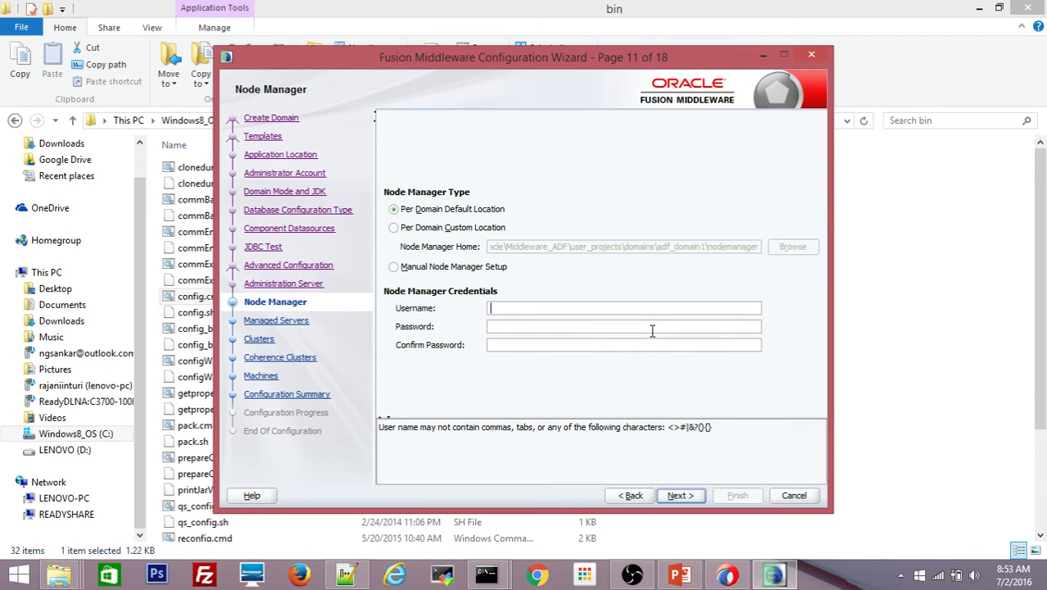
pyautogui.write('nmanger1')
pyautogui.click(652, 330)
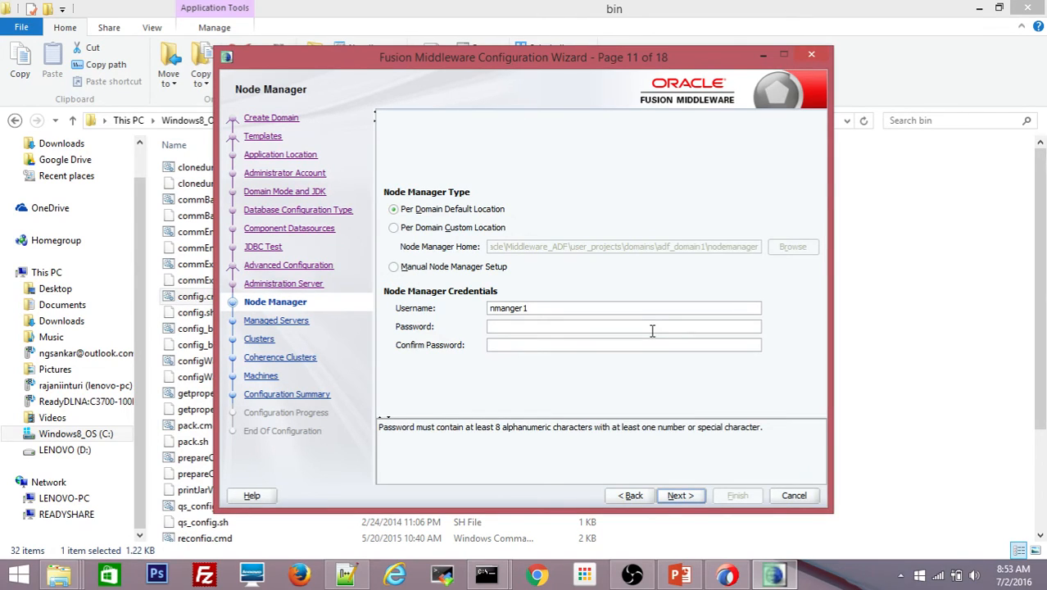
pyautogui.write('welcome123')
pyautogui.press('Tab')
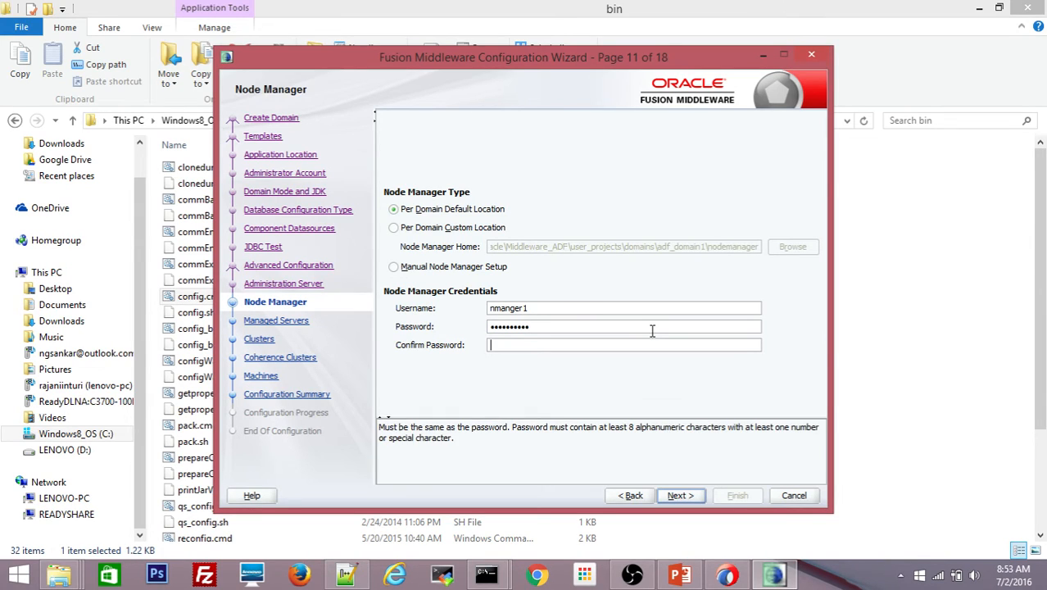
pyautogui.write('welco')
pyautogui.click(685, 496)
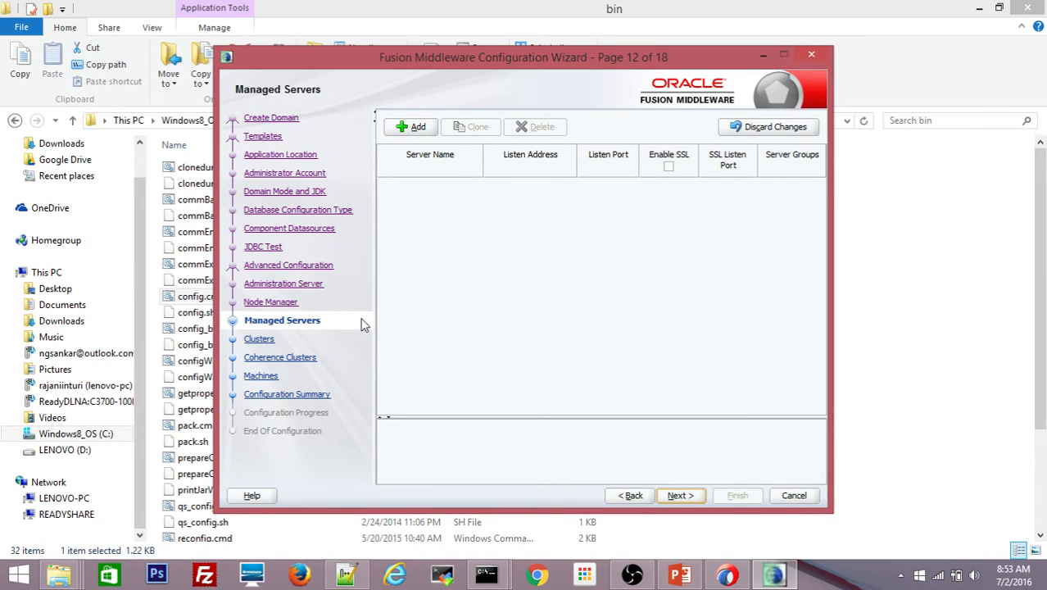
# - Start a managed server entry named adf_server1, then page back and return to Managed Servers
pyautogui.click(412, 128)
pyautogui.write('a')
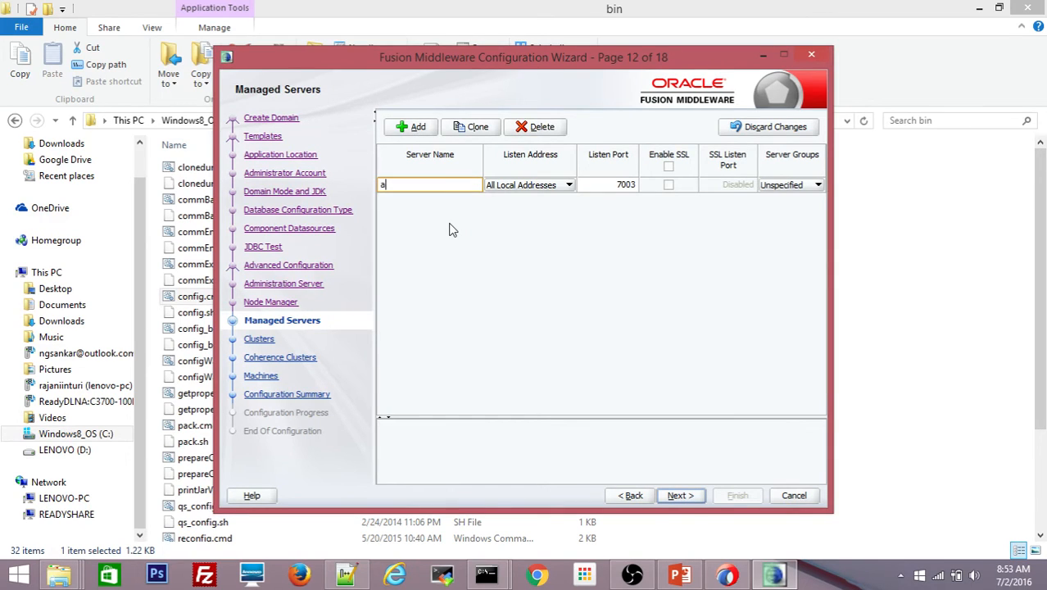
pyautogui.write('df_server1')
pyautogui.click(631, 495)
pyautogui.click(631, 496)
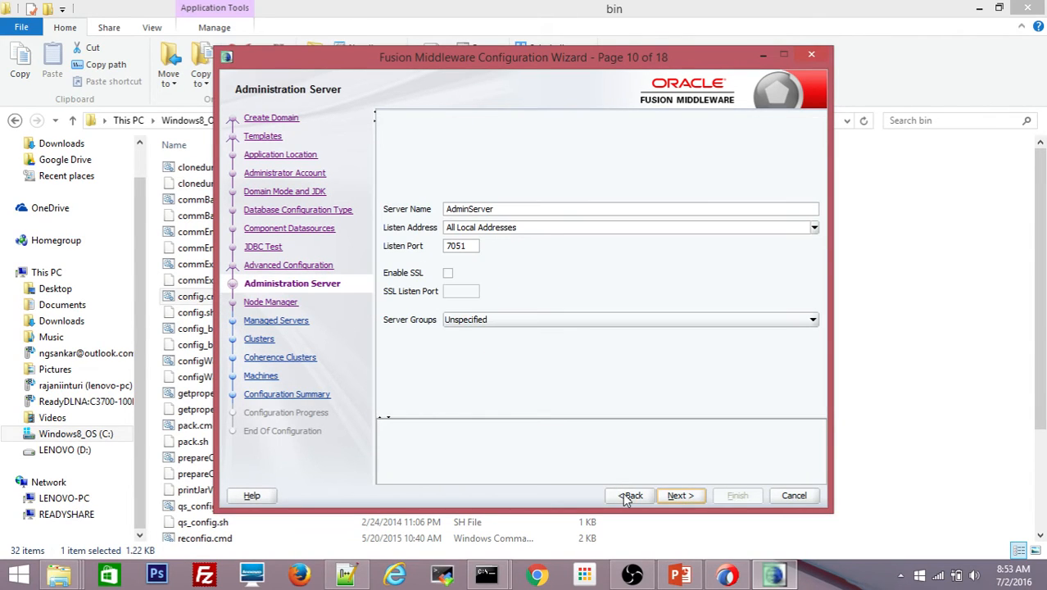
pyautogui.click(677, 495)
pyautogui.click(677, 496)
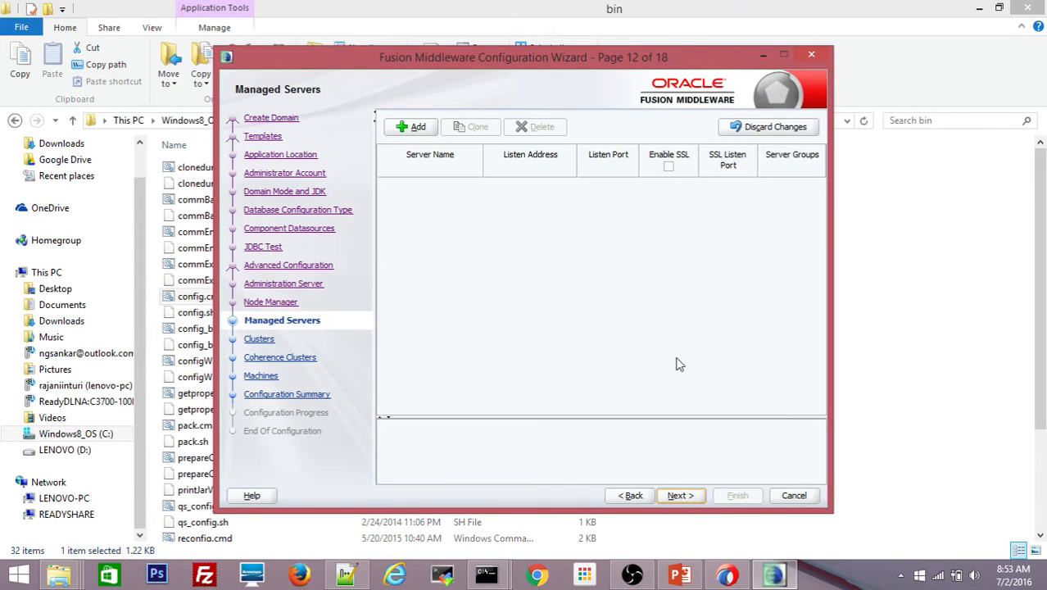
# - Add managed server adf_server1 with listen port 7053
pyautogui.click(420, 127)
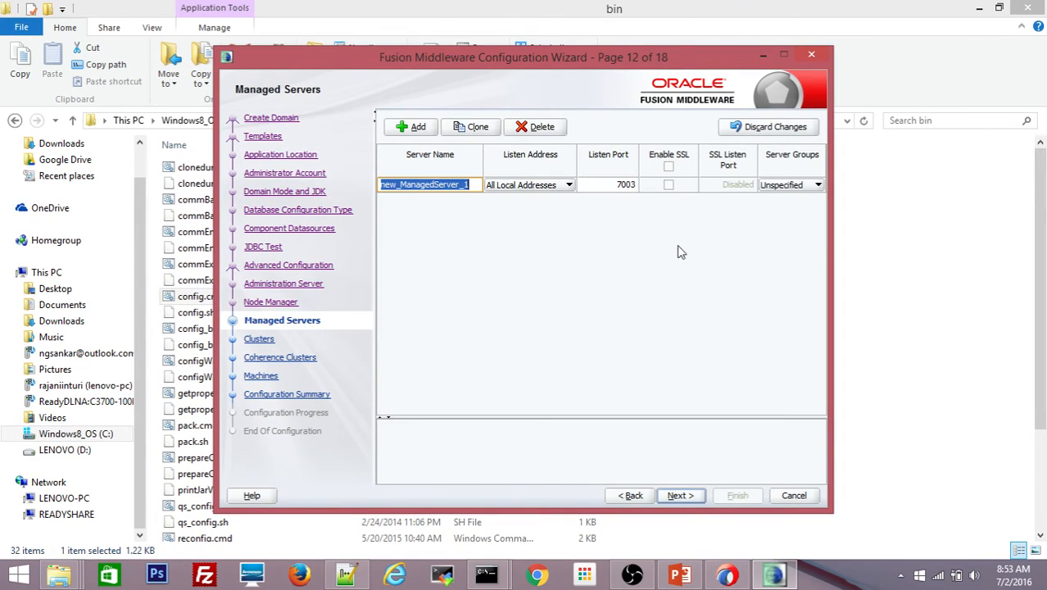
pyautogui.click(634, 185)
pyautogui.write('7053')
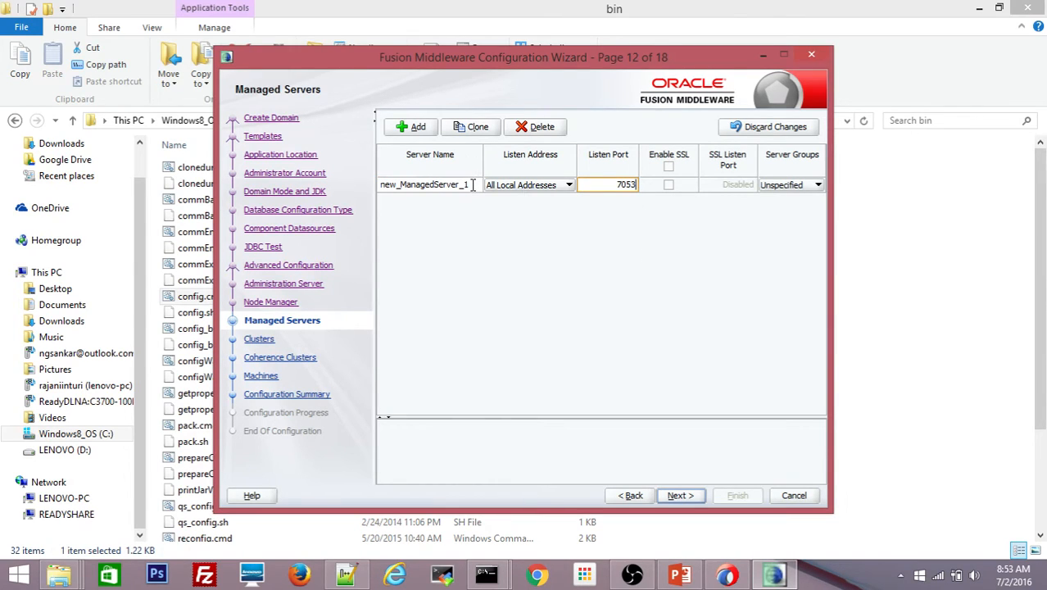
pyautogui.moveTo(472, 185)
pyautogui.mouseDown()
pyautogui.moveTo(346, 193)
pyautogui.moveTo(471, 184)
pyautogui.mouseUp()
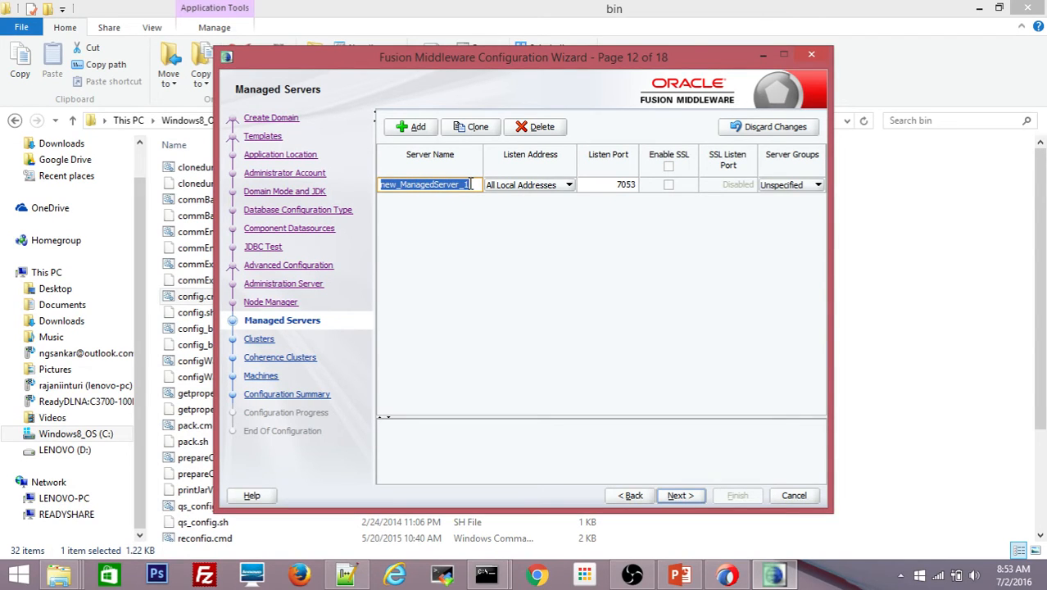
pyautogui.write('adf_')
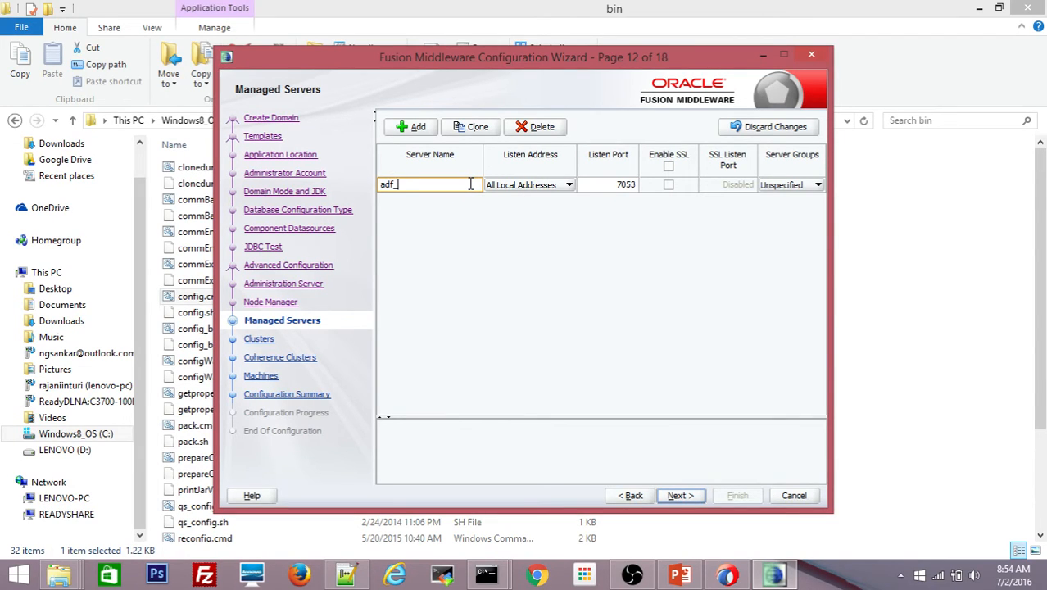
pyautogui.write('server1')
pyautogui.click(609, 186)
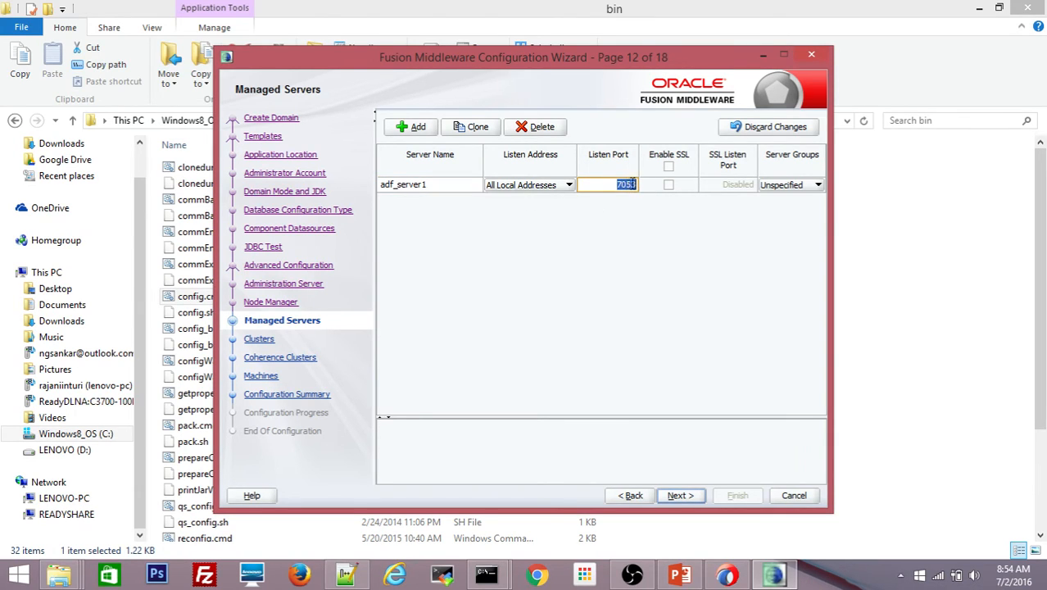
pyautogui.click(613, 186)
# - Continue past Clusters with none added and the default Coherence cluster to the Machines page
pyautogui.click(679, 495)
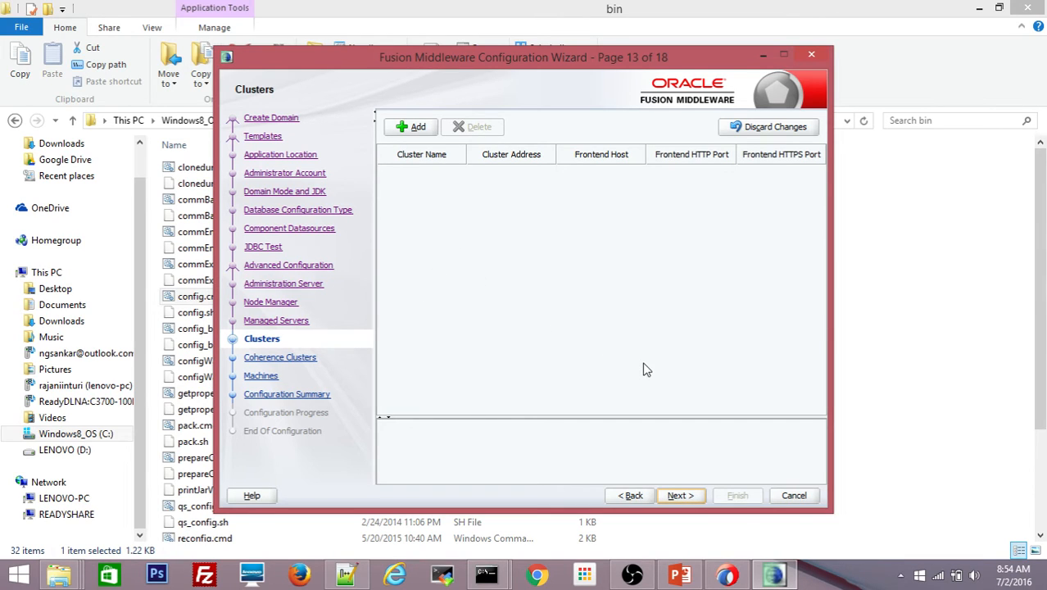
pyautogui.click(681, 496)
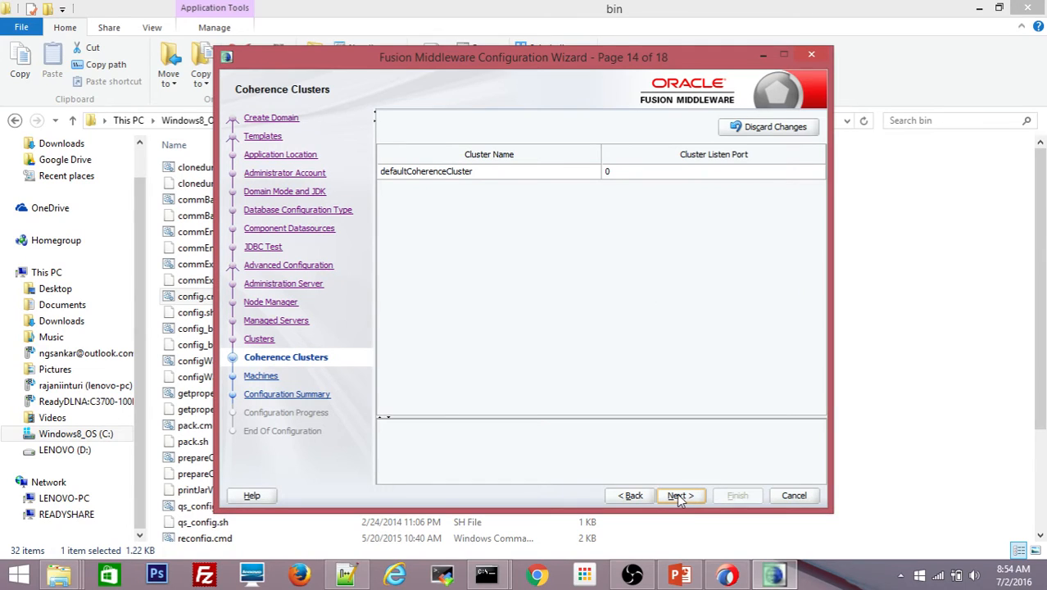
pyautogui.click(679, 496)
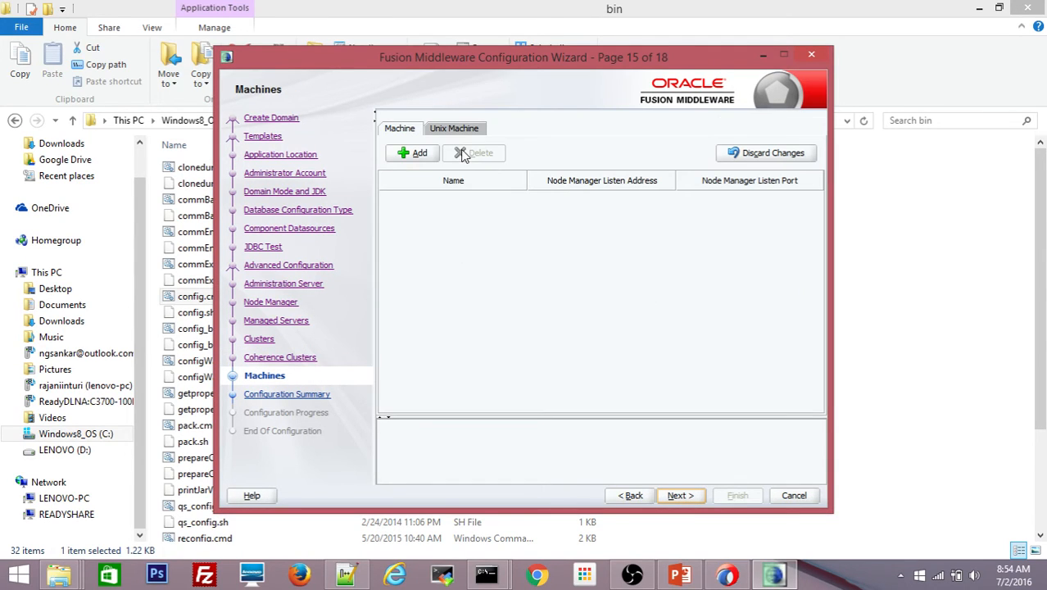
# - Add machine adf_machine1 with Node Manager listen port 7055
pyautogui.click(414, 155)
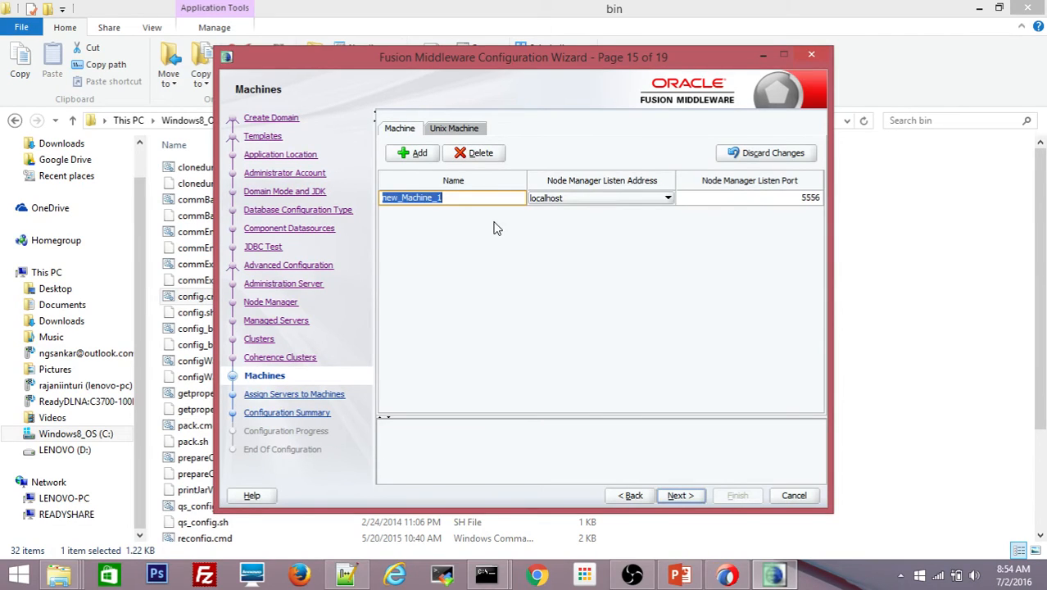
pyautogui.write('adf')
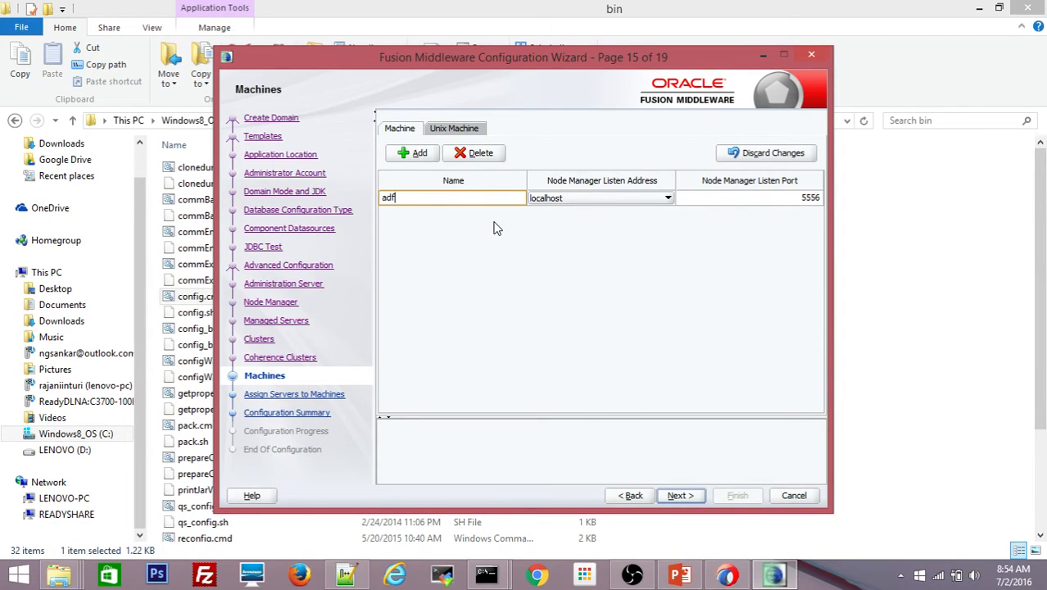
pyautogui.write('_machine1')
pyautogui.click(804, 201)
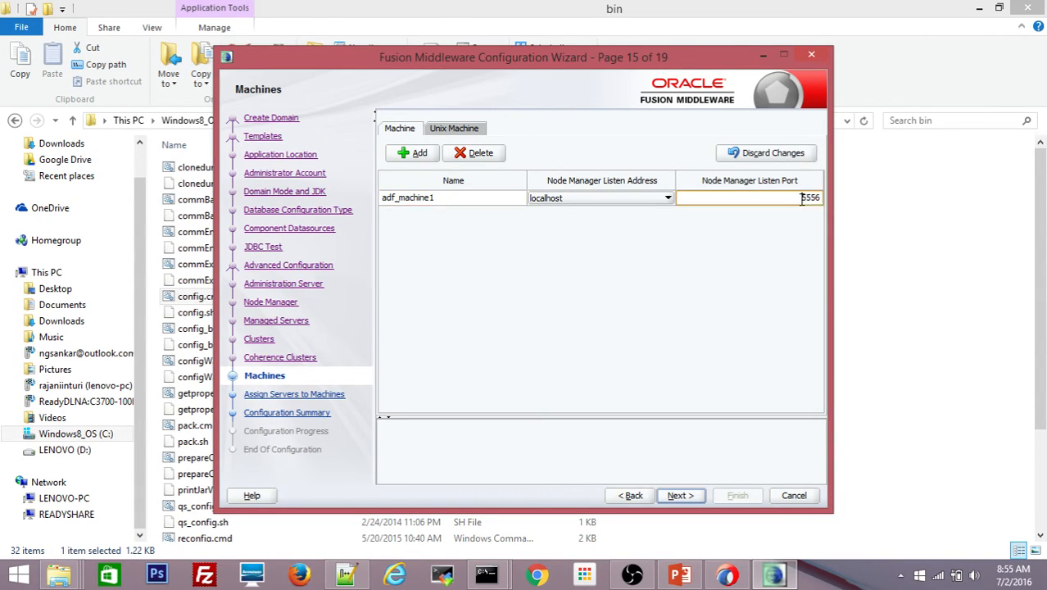
pyautogui.doubleClick(804, 201)
pyautogui.write('7055')
# - Assign adf_server1 to adf_machine1 and continue to the Configuration Summary
pyautogui.click(679, 497)
pyautogui.click(680, 496)
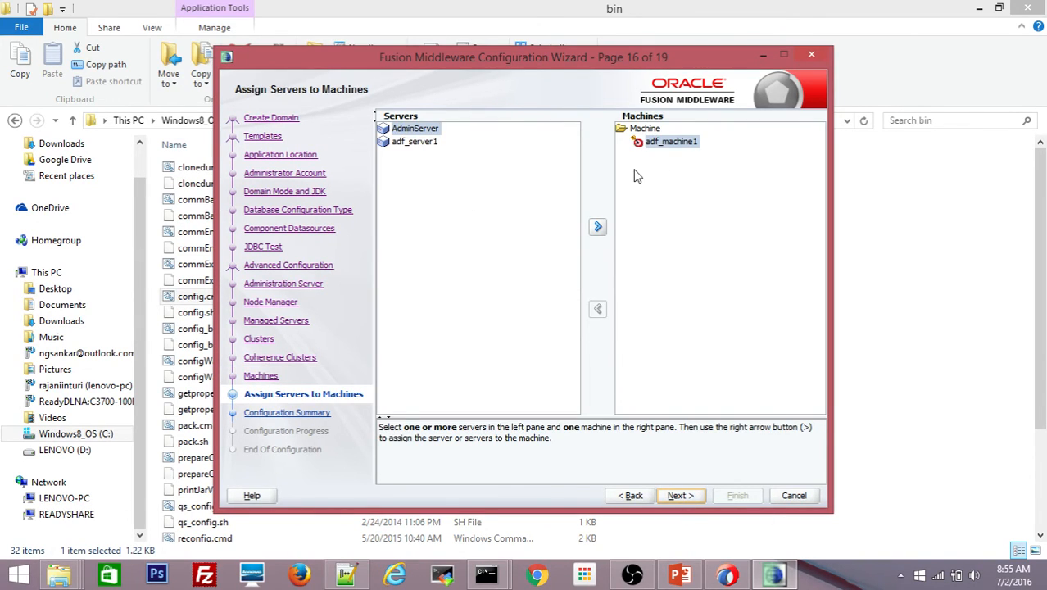
pyautogui.click(425, 144)
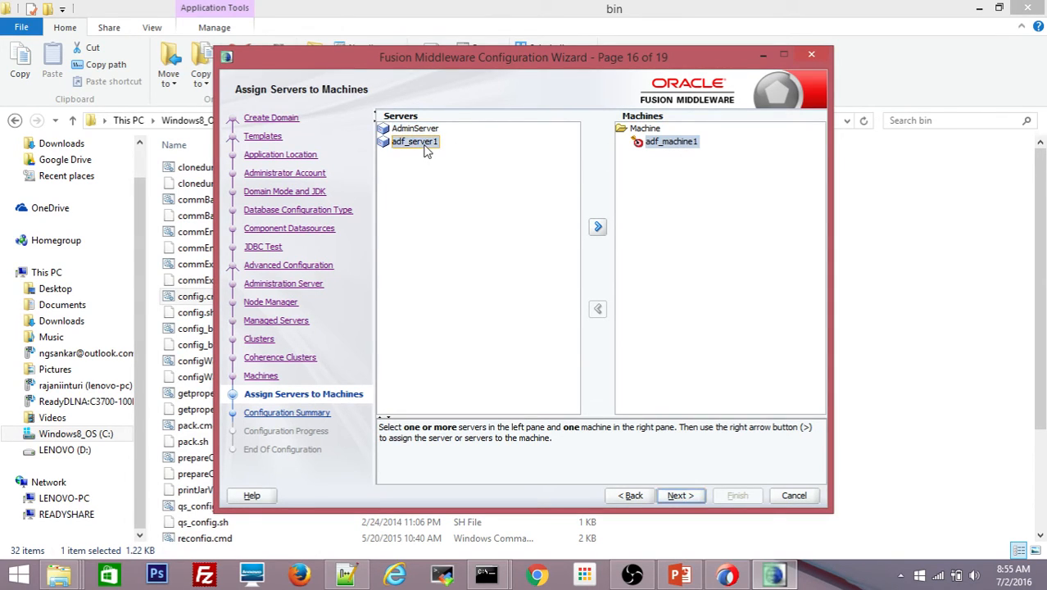
pyautogui.click(599, 227)
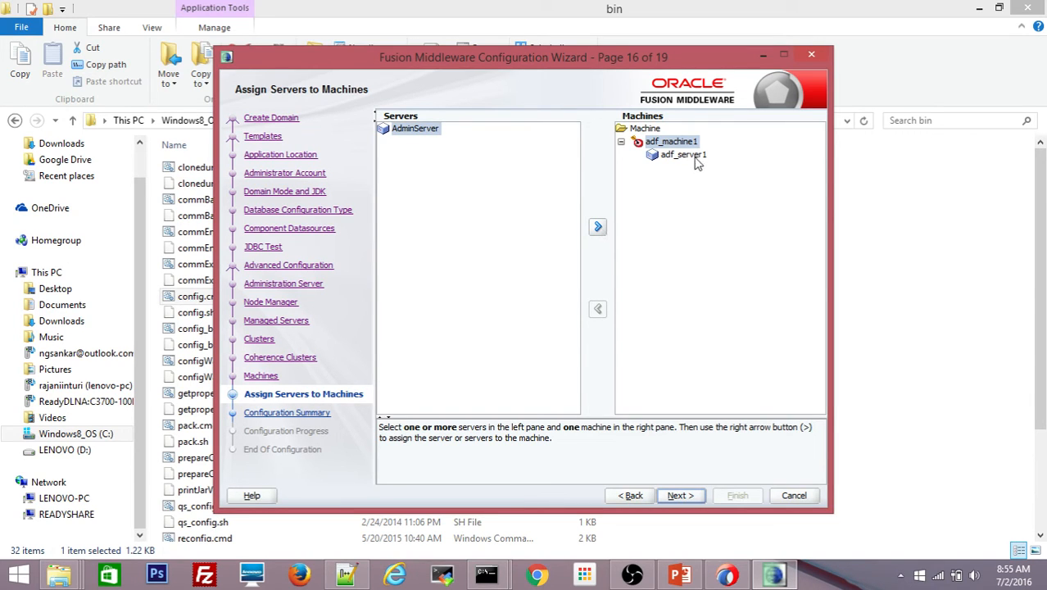
pyautogui.click(679, 496)
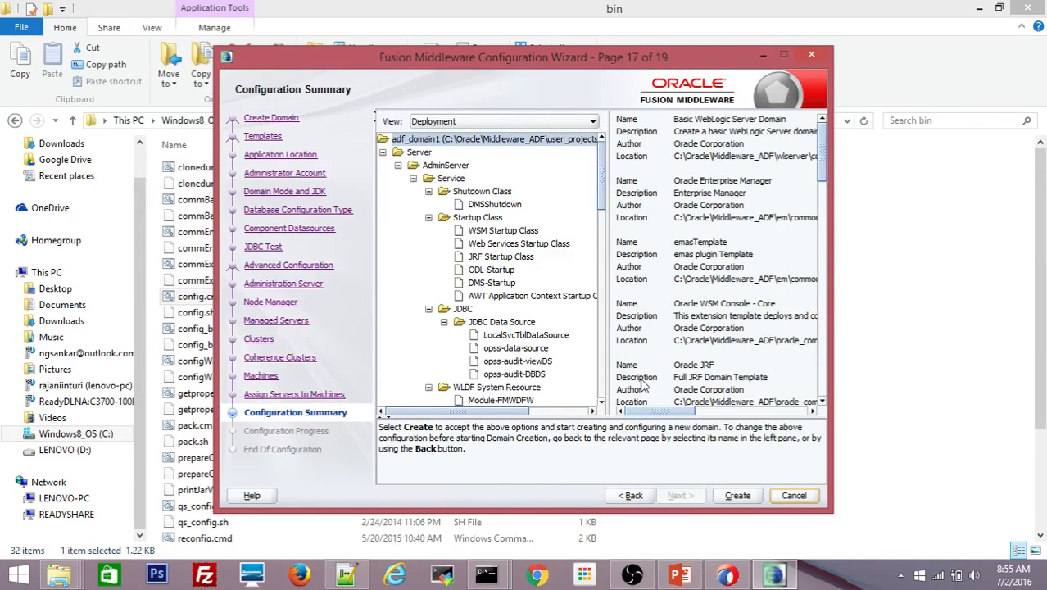
# - Create the adf_domain1 domain and bring up the 'Steps to setup ADF Environment' slide in PowerPoint
pyautogui.click(732, 495)
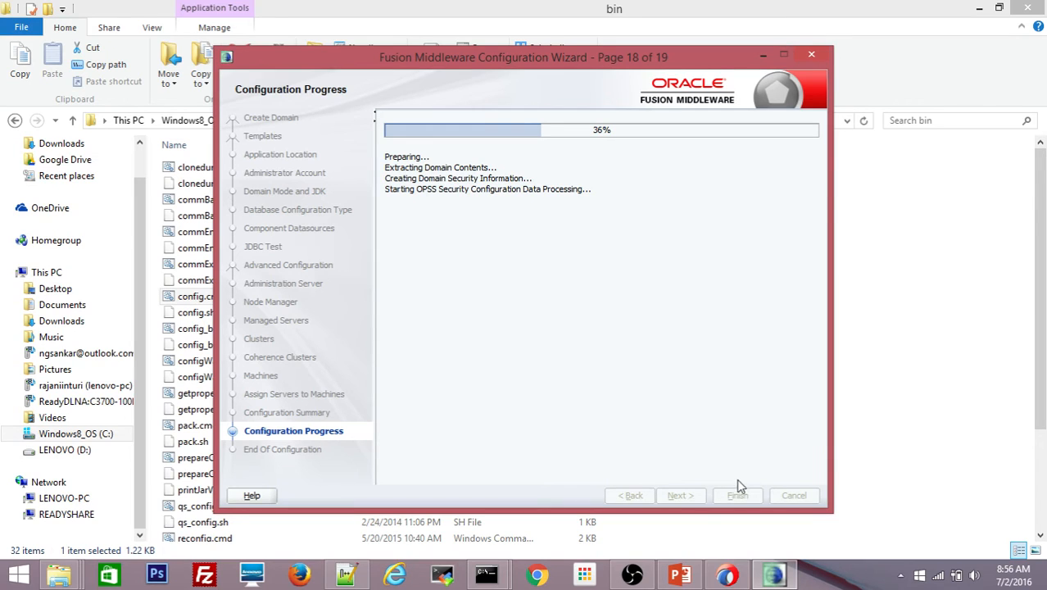
pyautogui.click(681, 575)
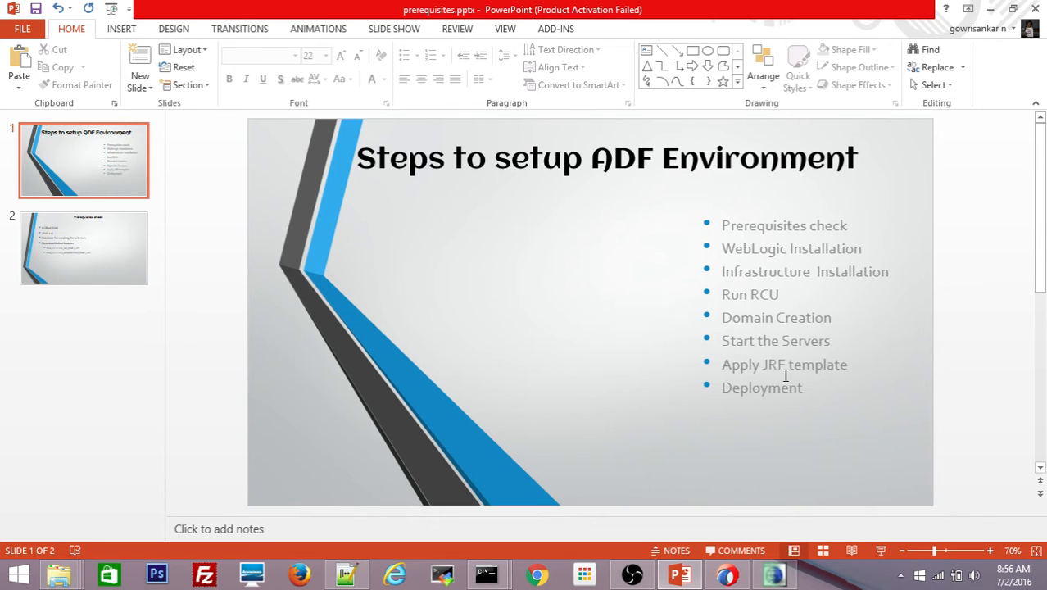
# - Minimize PowerPoint to watch the domain creation finish at 100%
pyautogui.click(992, 12)
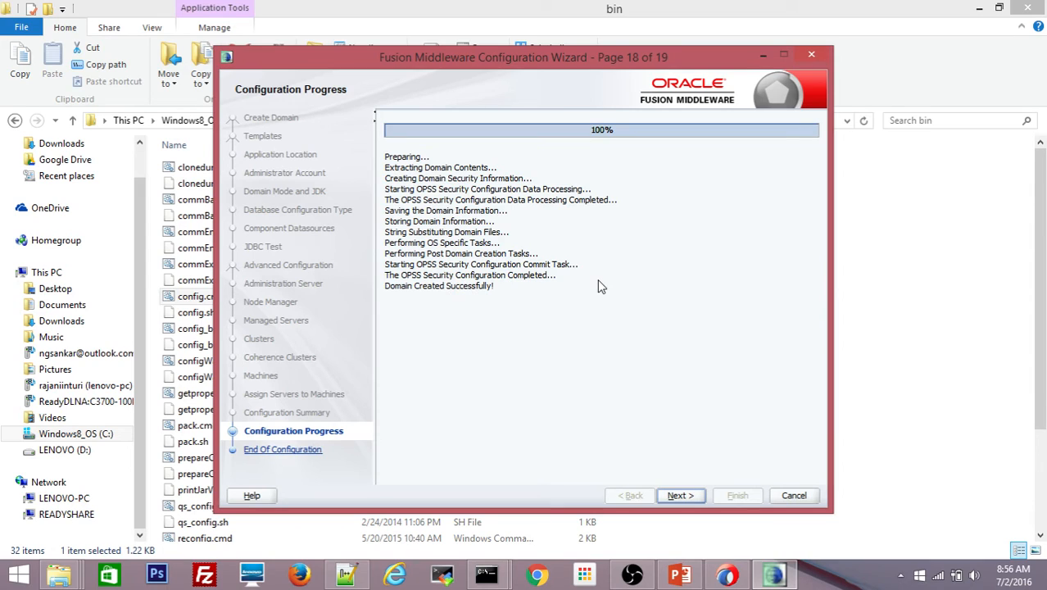
# - Go to End Of Configuration and follow the Admin Server console link at port 7051/console
pyautogui.click(686, 496)
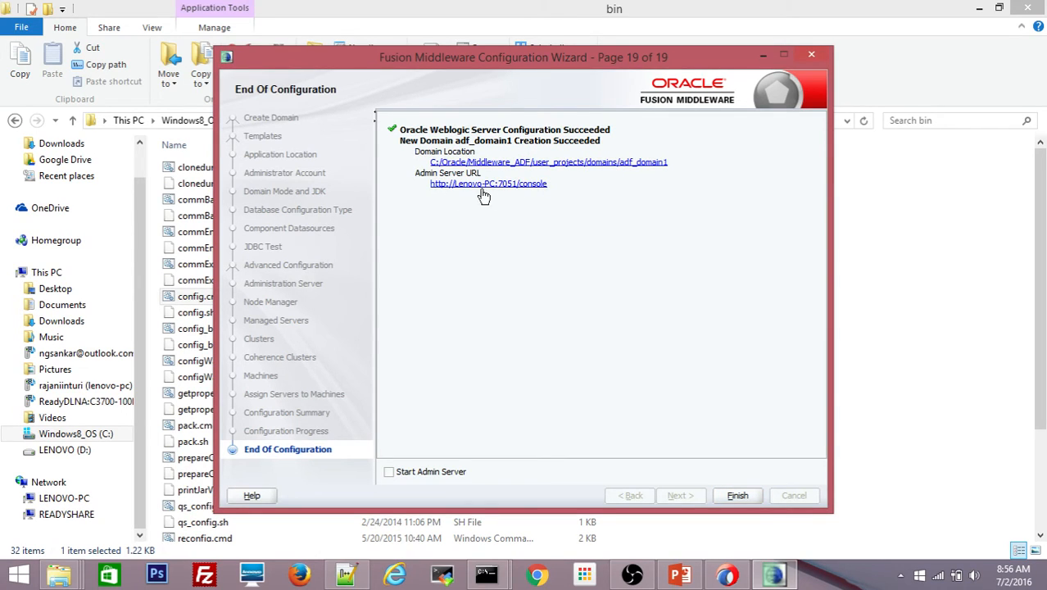
pyautogui.click(537, 187)
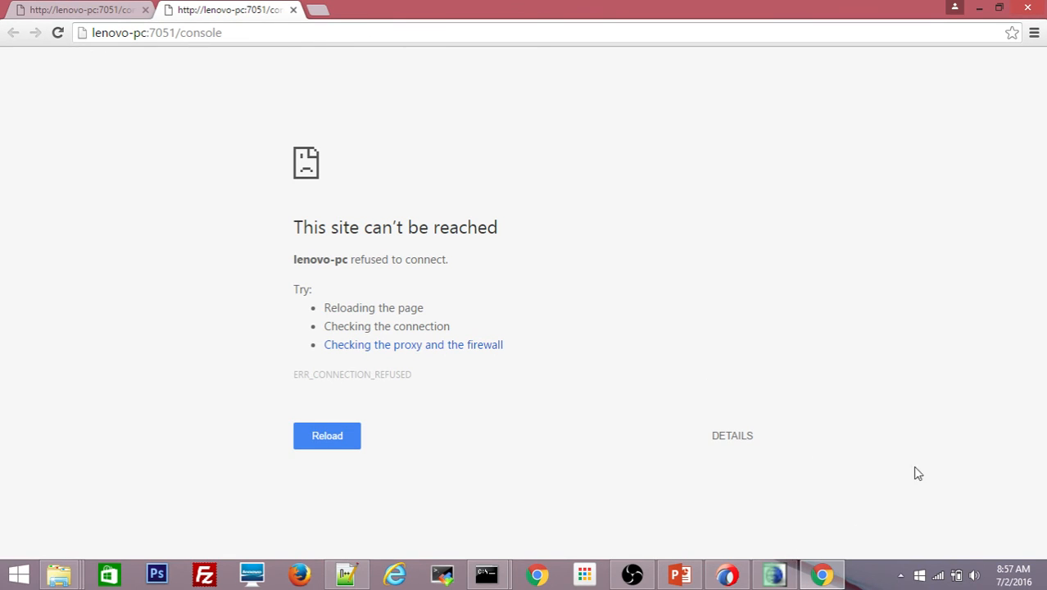
# - Back in the wizard after the refused 7051/console connection, tick Start Admin Server
pyautogui.click(776, 575)
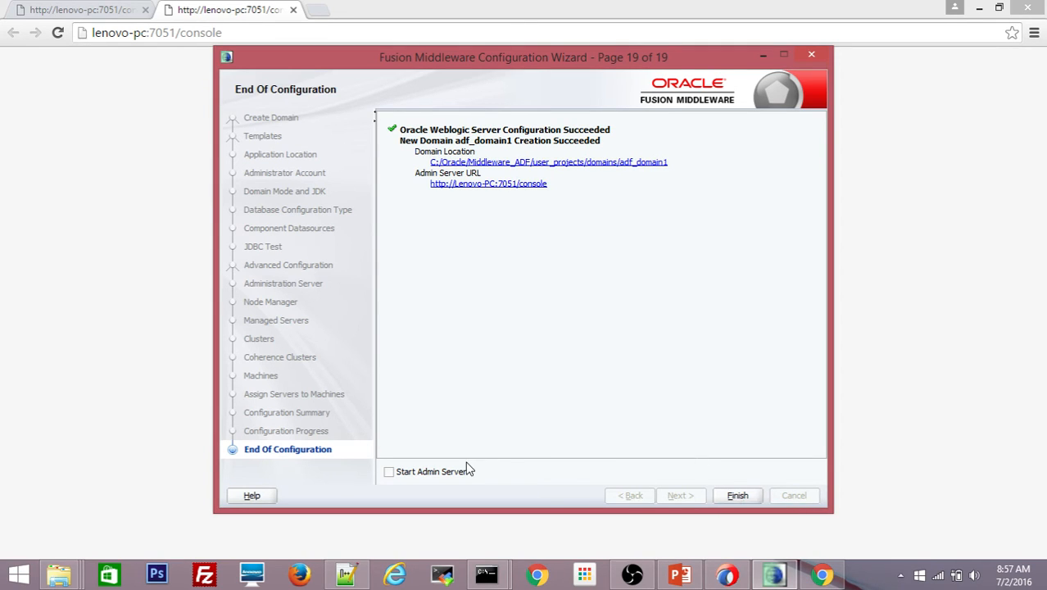
pyautogui.click(389, 473)
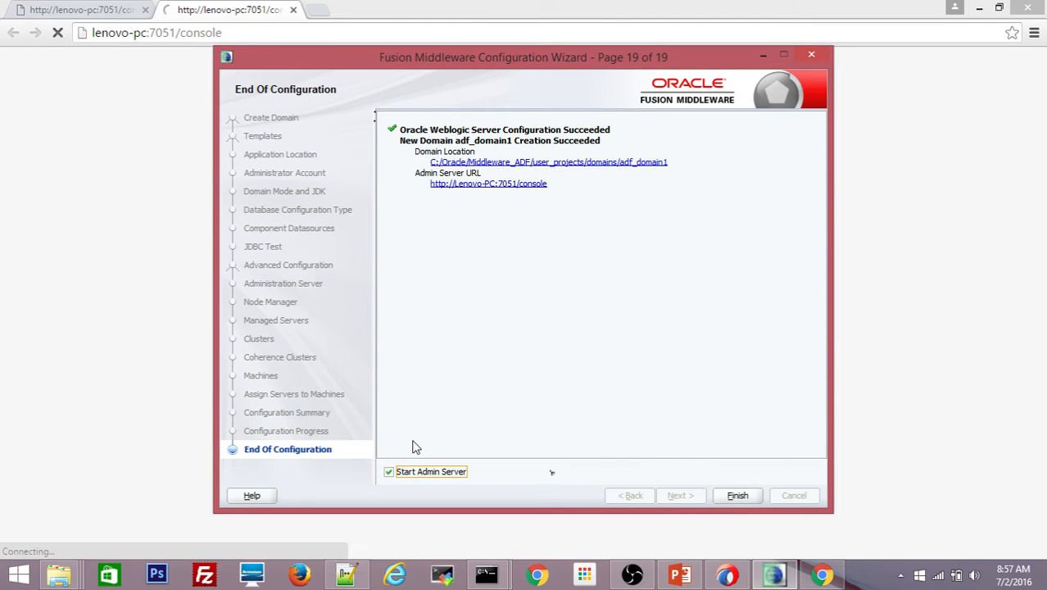
# - Finish the Configuration Wizard so the Admin Server starts in a startWebLogic.cmd window
pyautogui.click(735, 497)
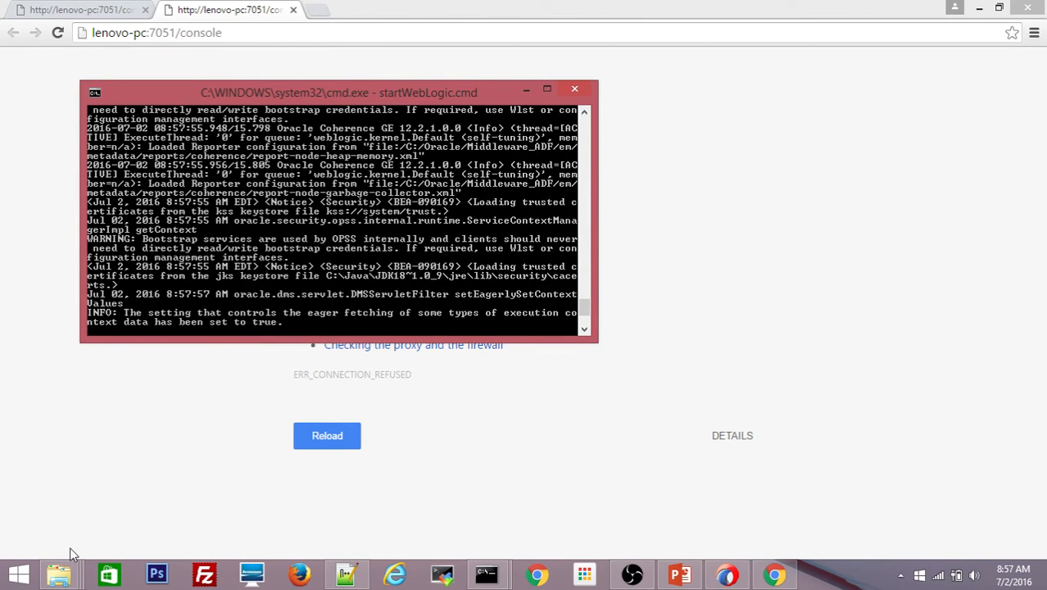
# - Go from the bin folder up to Middleware_ADF, then into user_projects\domains\adf_domain1\nodemanager
pyautogui.moveTo(69, 580)
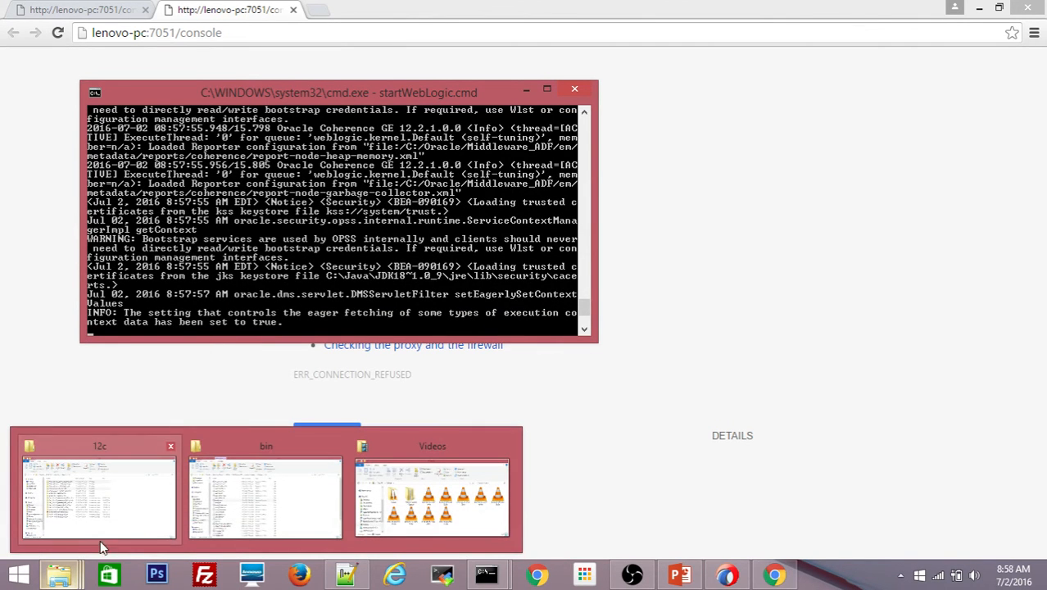
pyautogui.moveTo(257, 517)
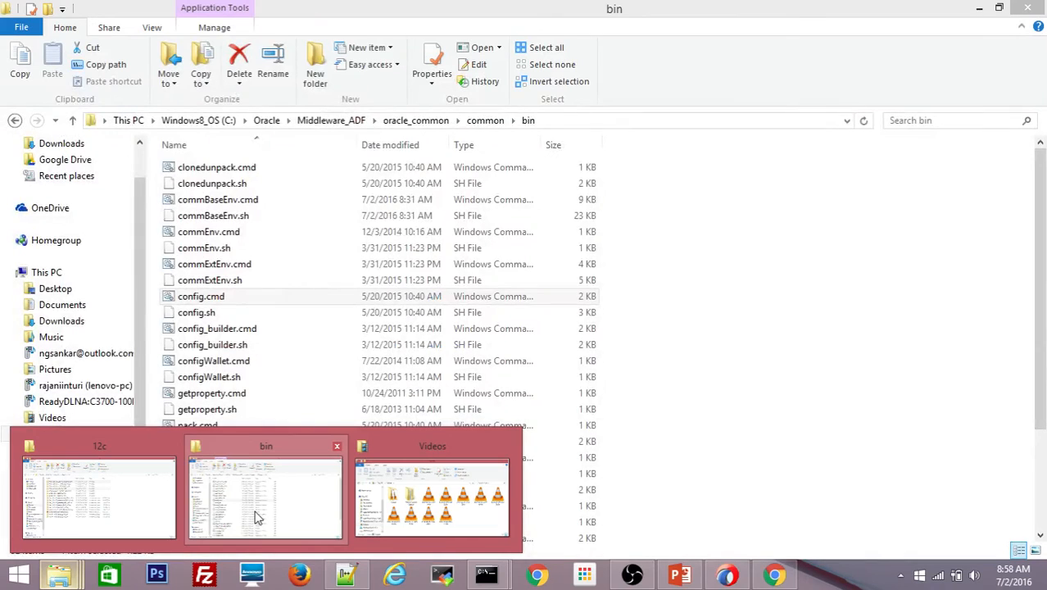
pyautogui.click(256, 517)
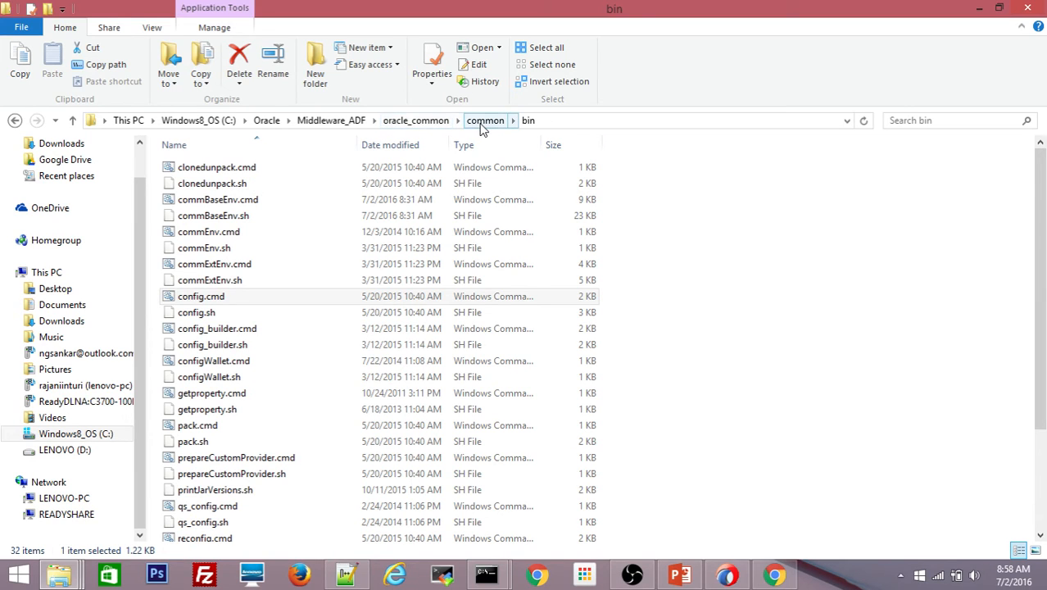
pyautogui.click(430, 122)
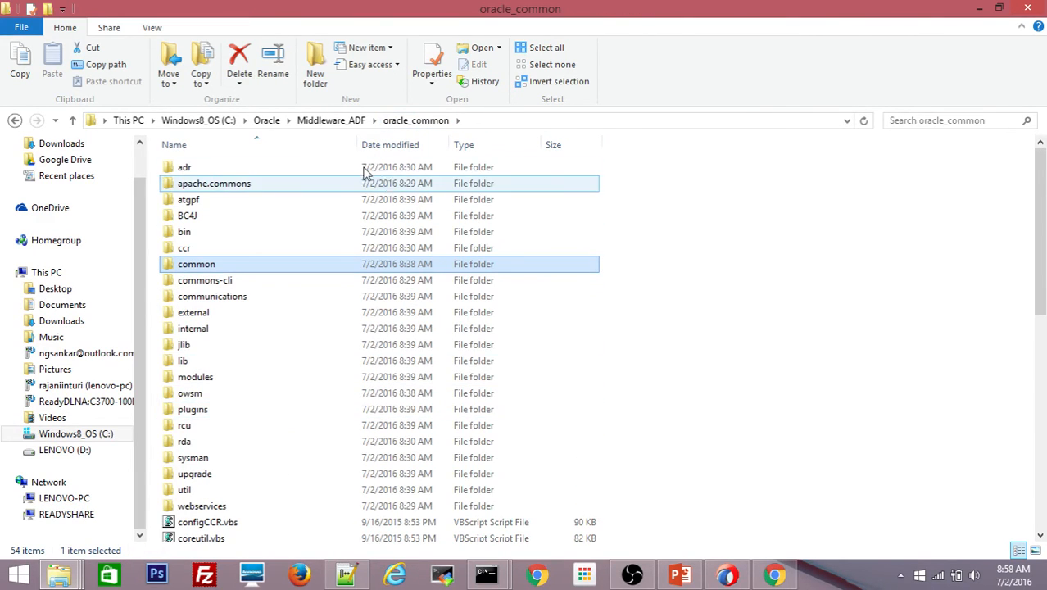
pyautogui.click(346, 123)
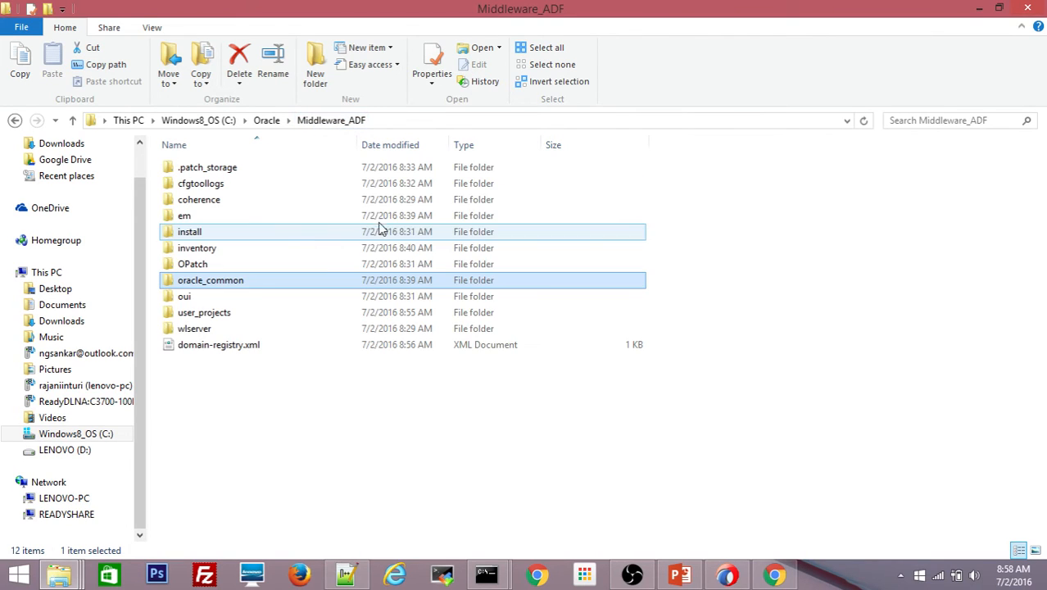
pyautogui.doubleClick(205, 315)
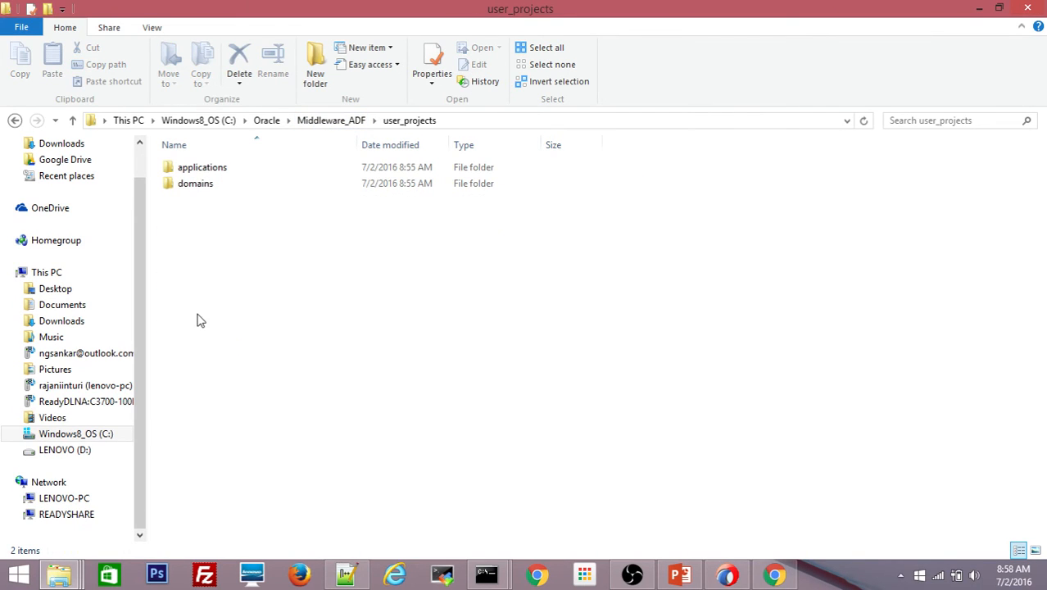
pyautogui.doubleClick(203, 188)
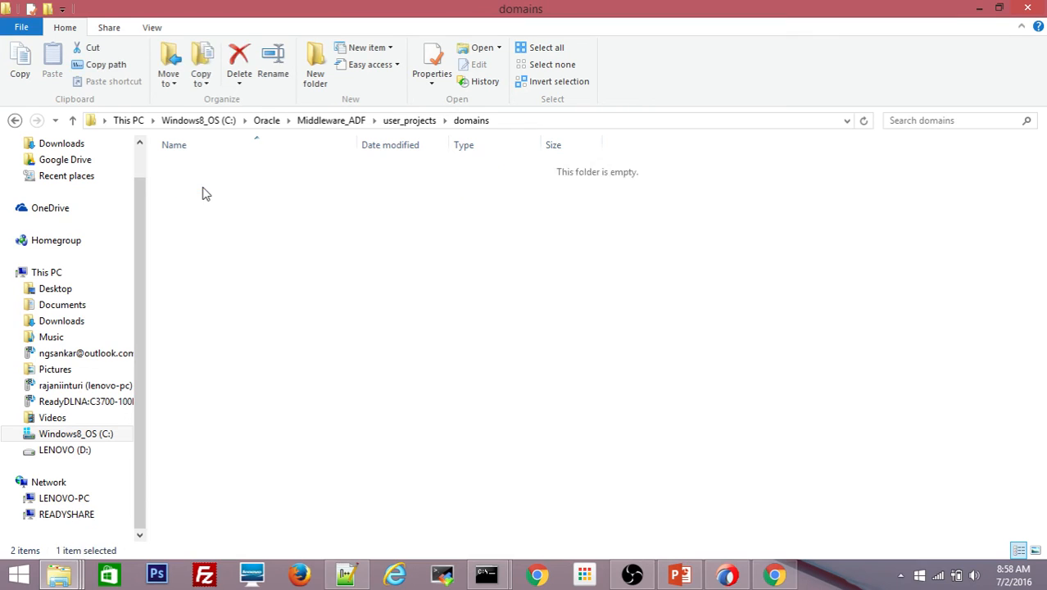
pyautogui.click(194, 171)
pyautogui.doubleClick(195, 170)
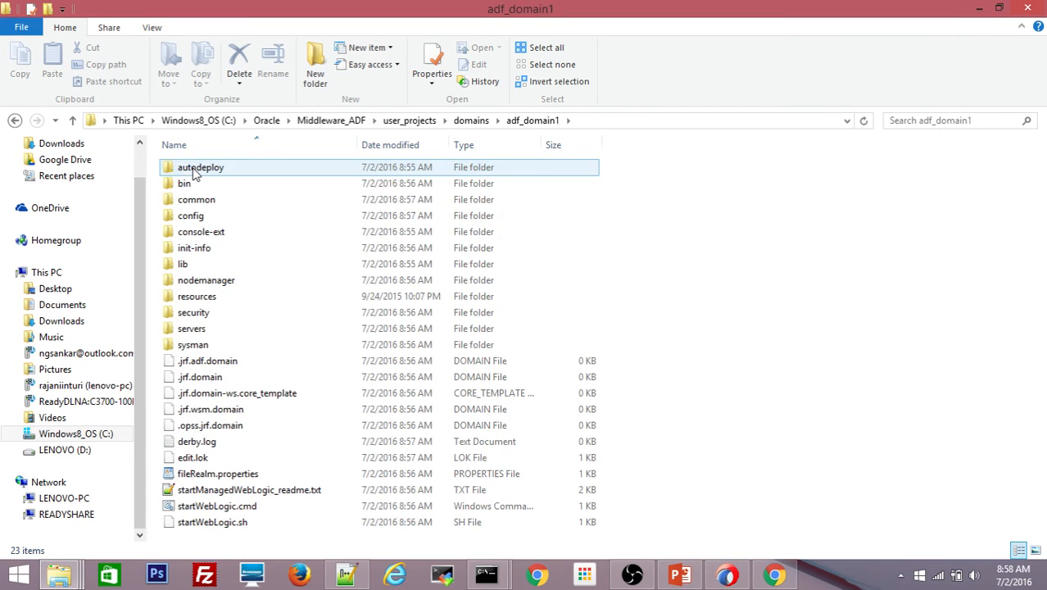
pyautogui.doubleClick(218, 280)
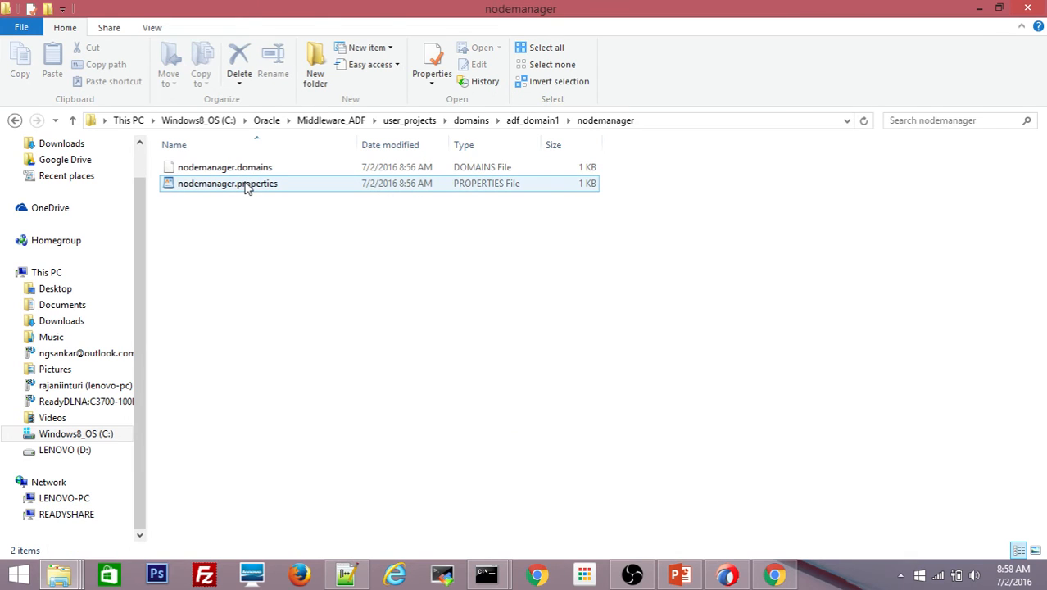
# - Open nodemanager.properties in Notepad++ and change SecureListener to false
pyautogui.rightClick(246, 185)
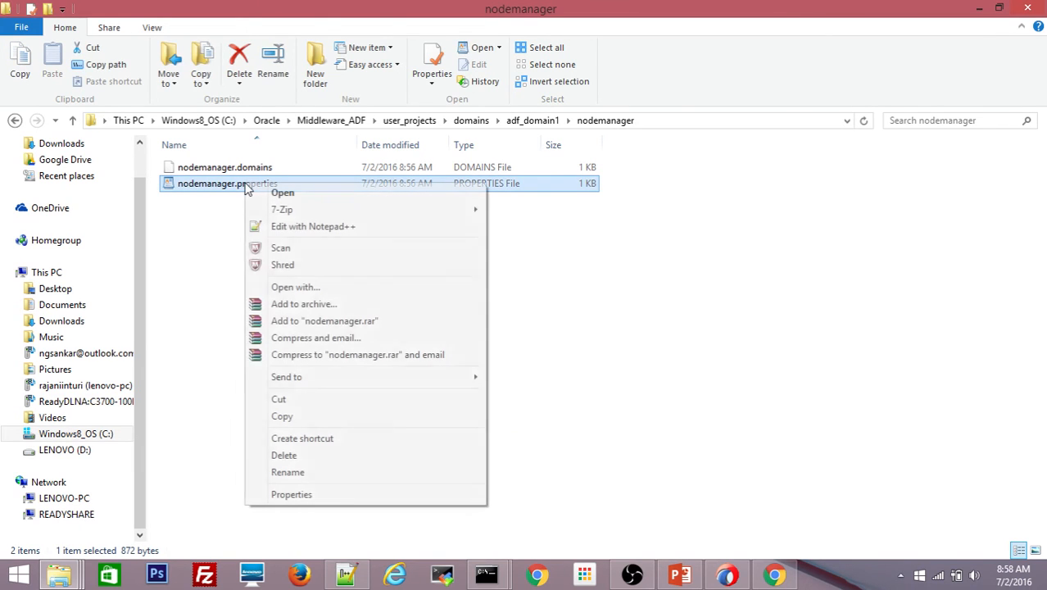
pyautogui.click(305, 228)
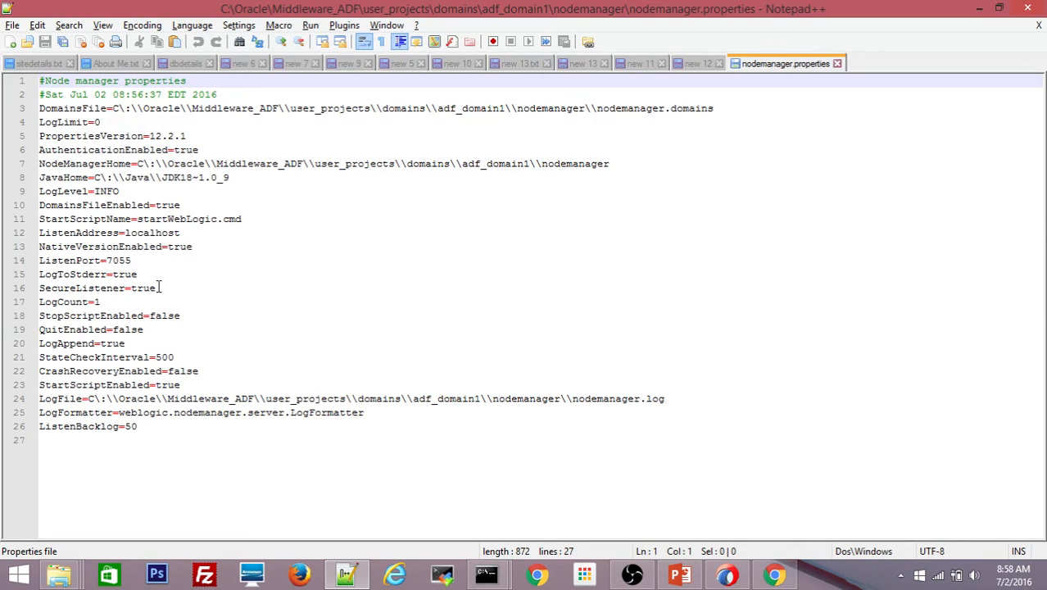
pyautogui.moveTo(160, 288); pyautogui.dragTo(132, 289)
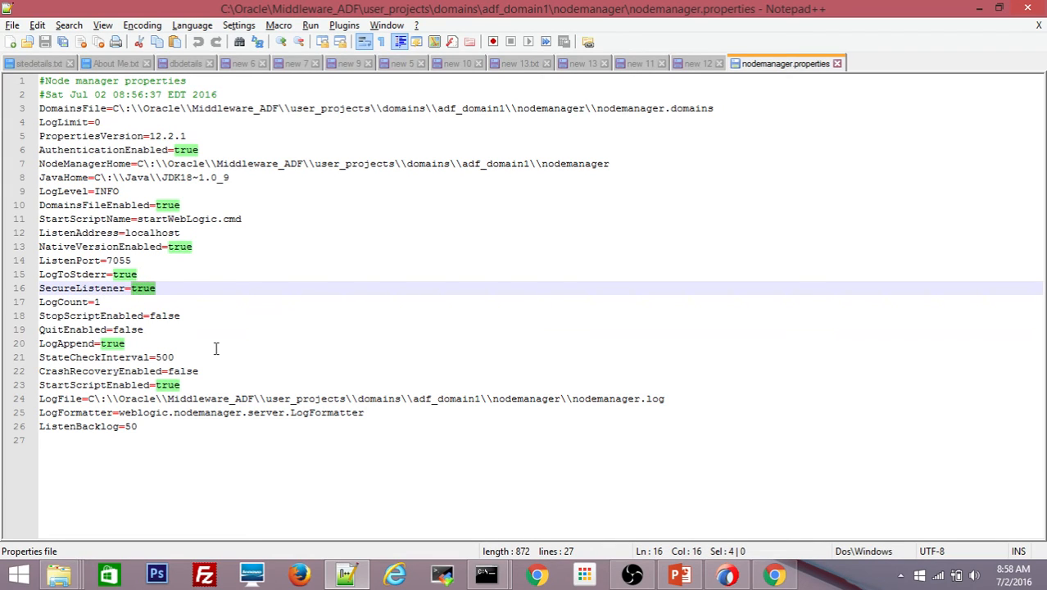
pyautogui.write('false')
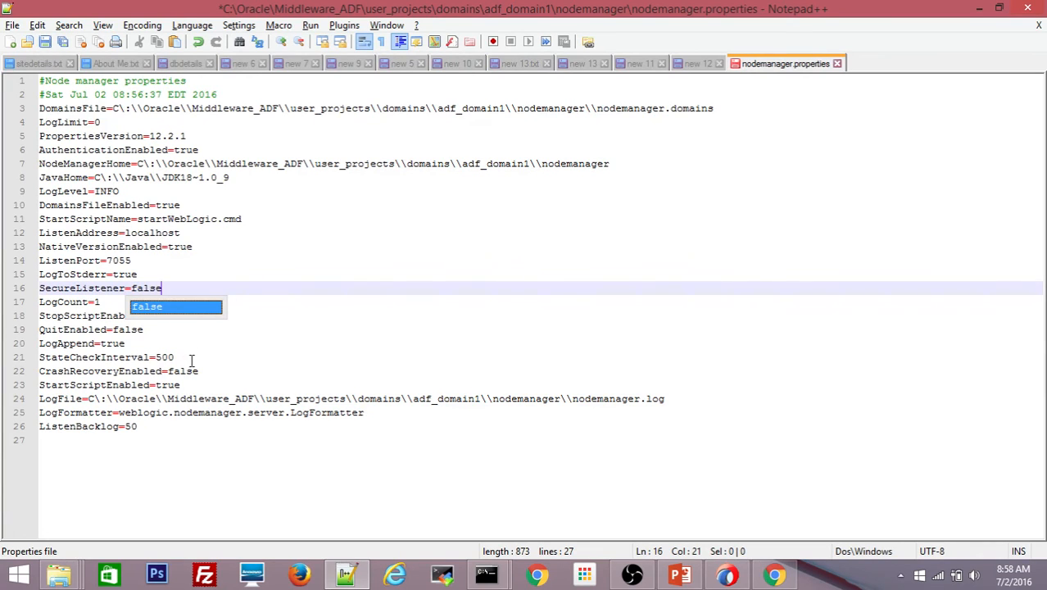
pyautogui.click(184, 384)
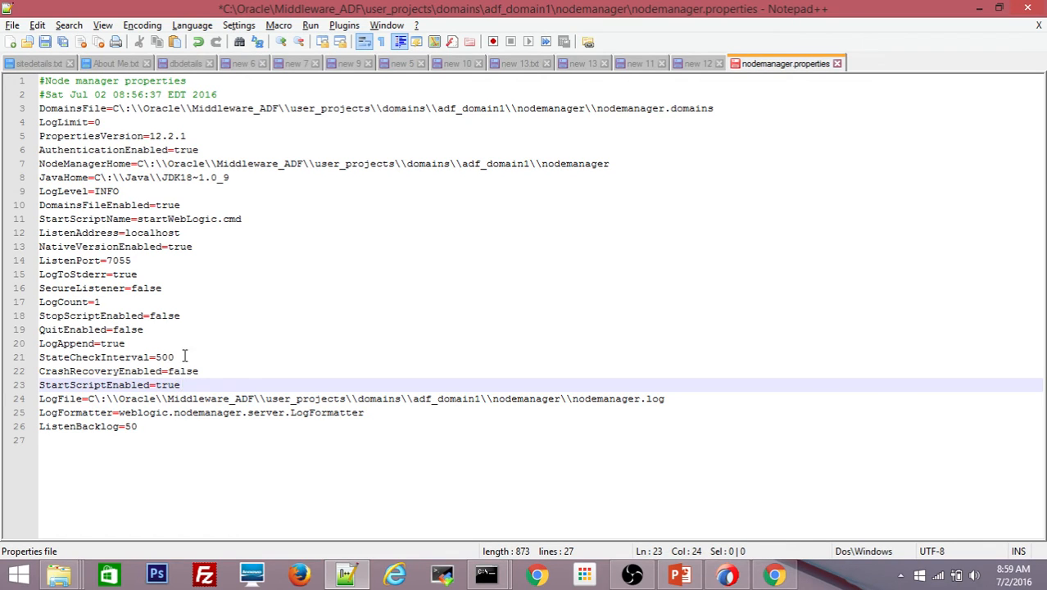
# - Change StopScriptEnabled to true, save the file with Ctrl+S, and close it
pyautogui.moveTo(182, 318); pyautogui.dragTo(149, 318)
pyautogui.write('true')
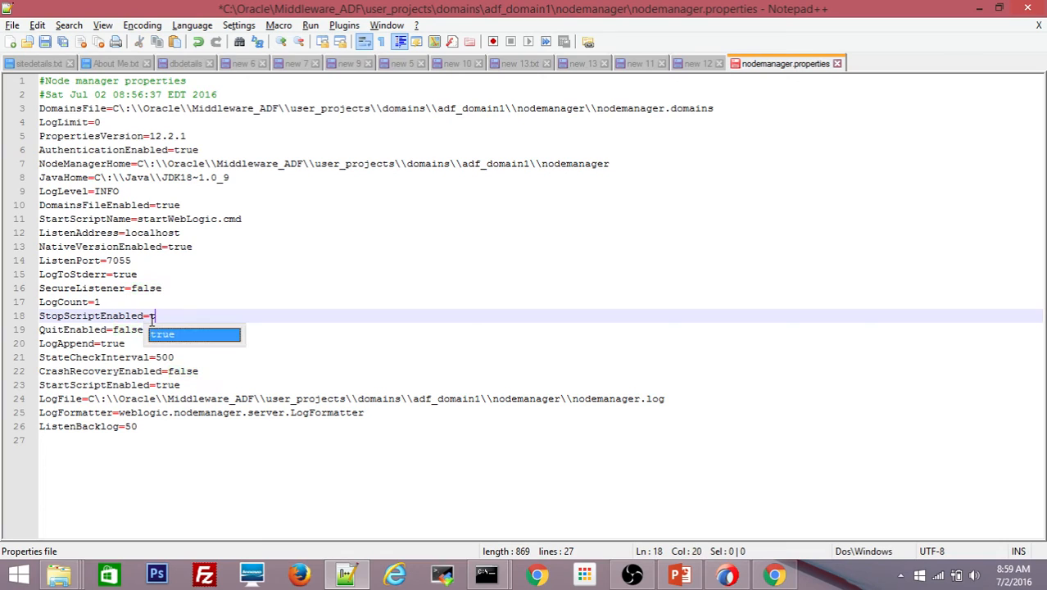
pyautogui.click(174, 291)
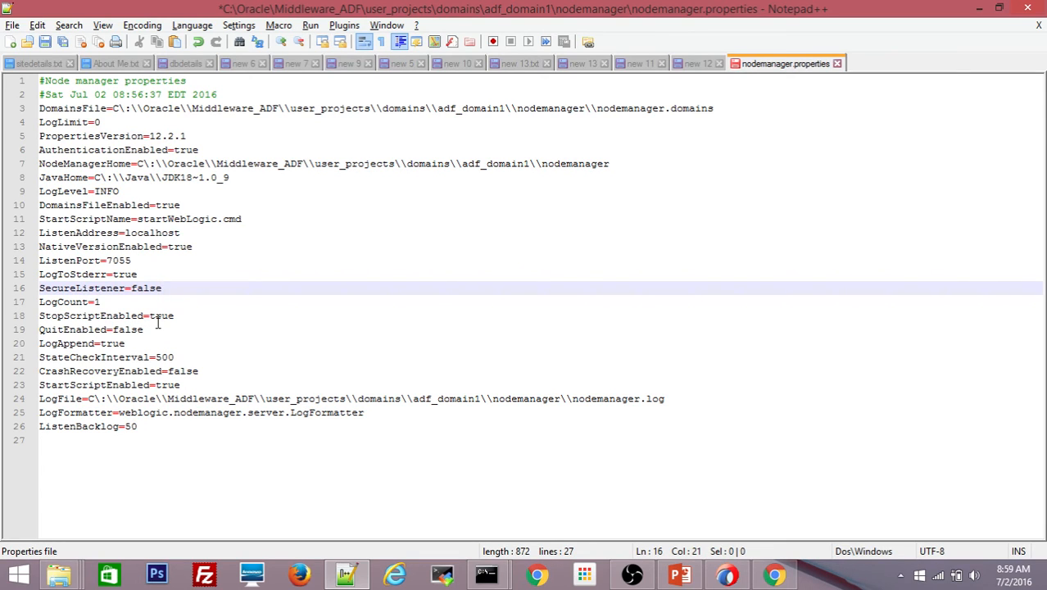
pyautogui.hotkey('ctrl', 's')
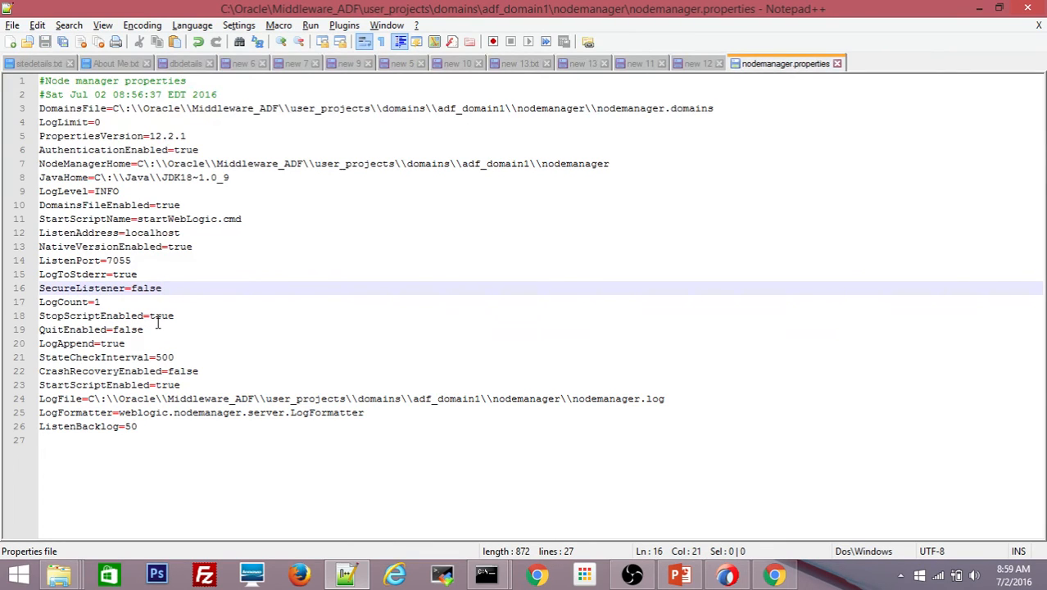
pyautogui.click(837, 64)
# - Check the startWebLogic log for AdminServer in RUNNING mode on port 7051, then minimize the window
pyautogui.click(979, 8)
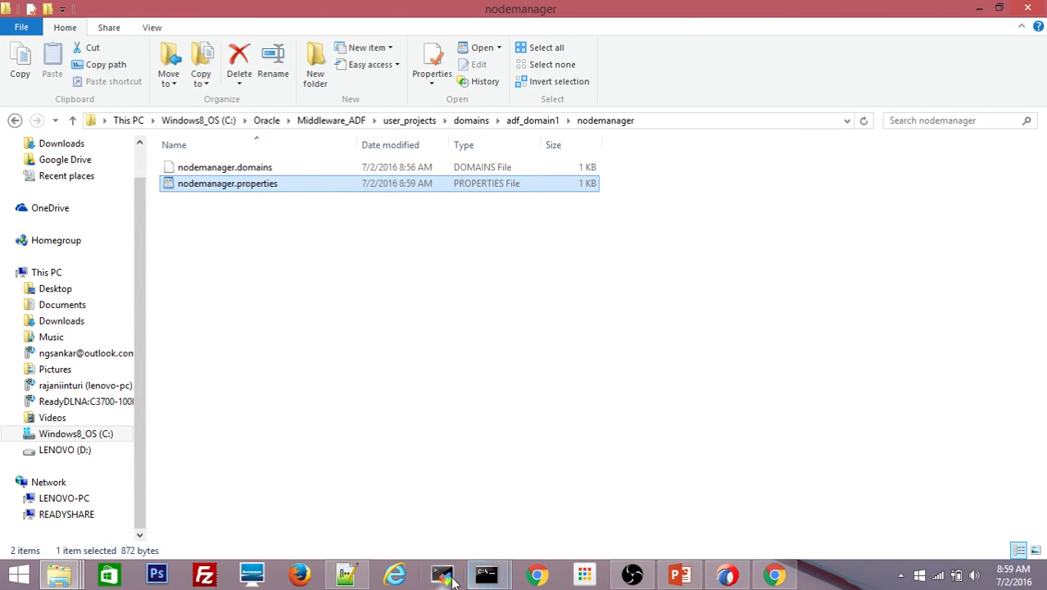
pyautogui.moveTo(487, 574)
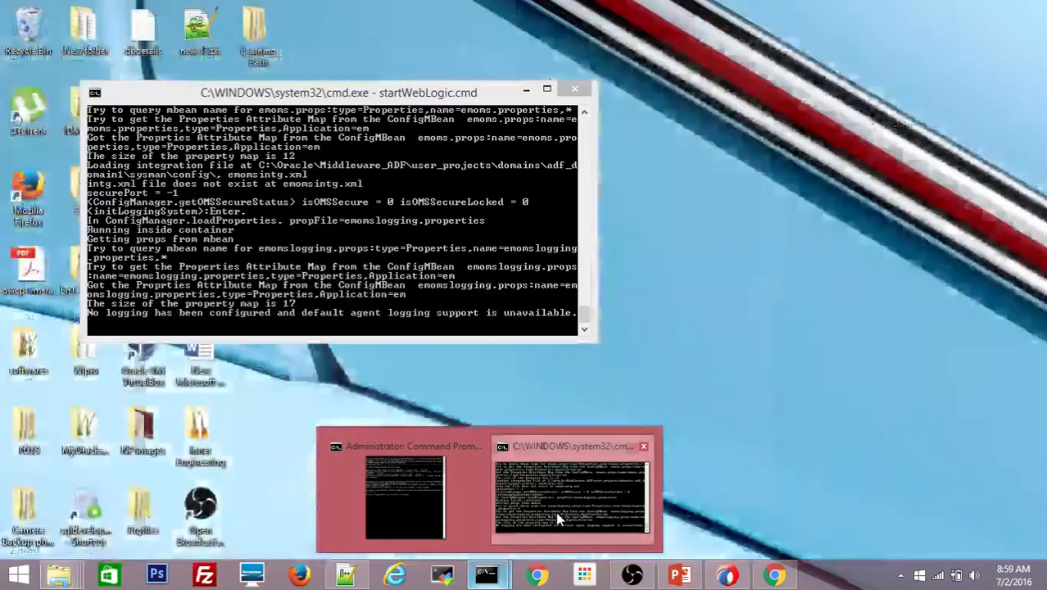
pyautogui.click(556, 511)
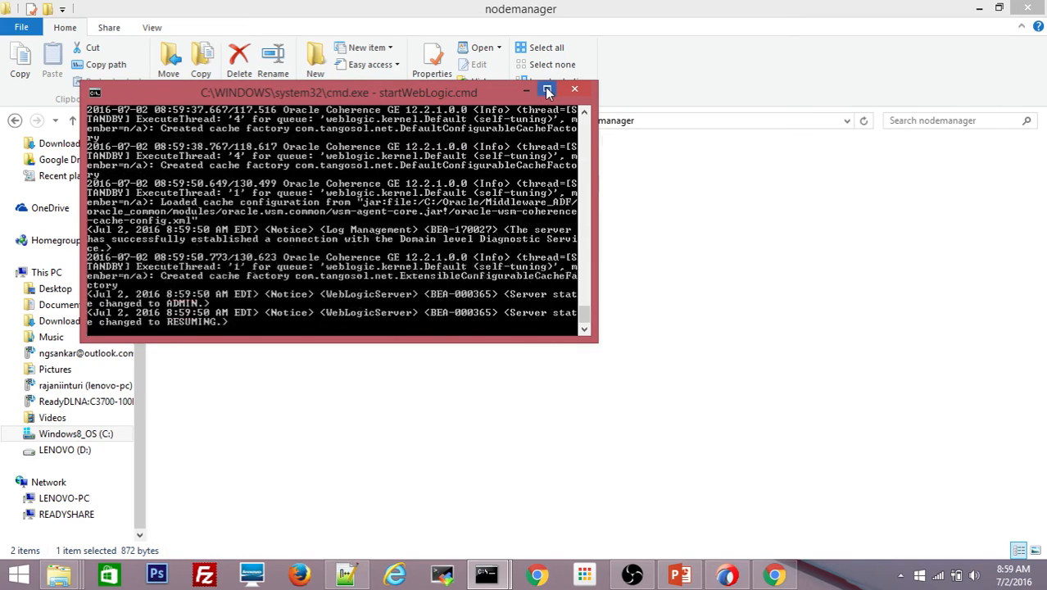
pyautogui.click(547, 93)
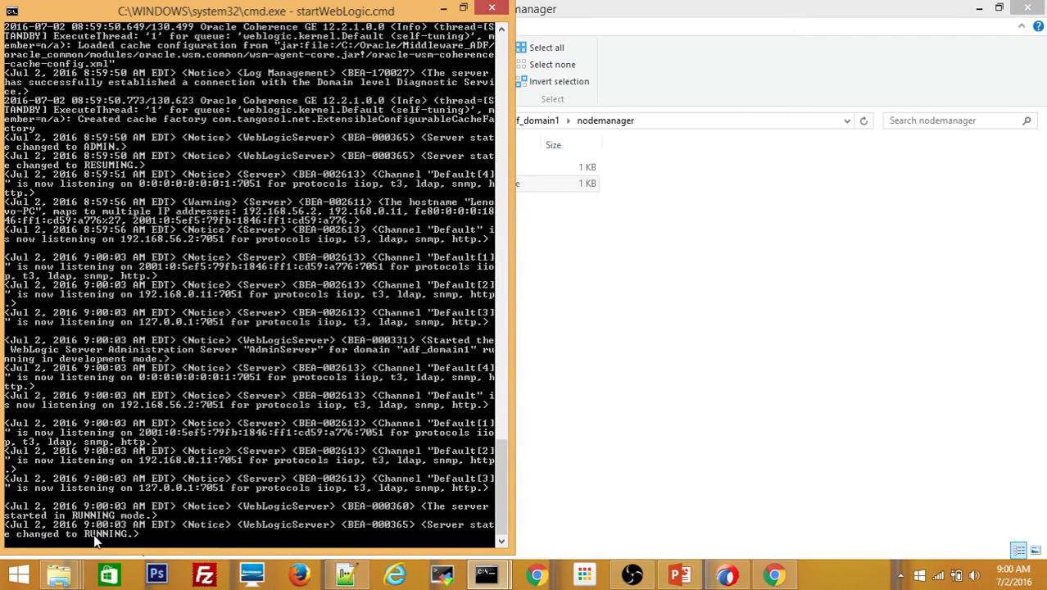
pyautogui.click(441, 10)
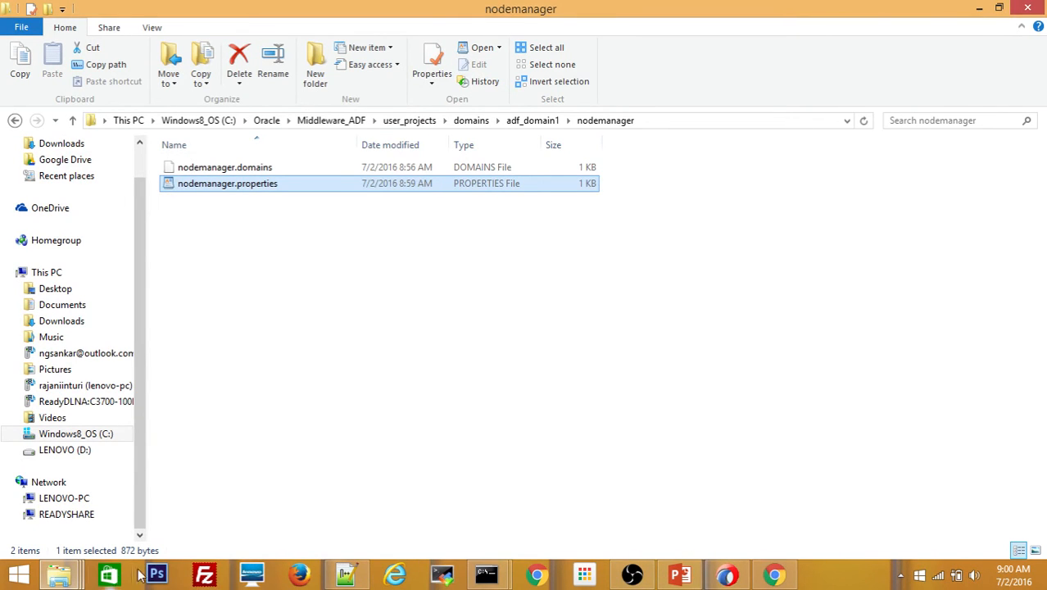
# - Reload the refused console page, close the duplicate tab, and log in with the admin credentials
pyautogui.click(774, 576)
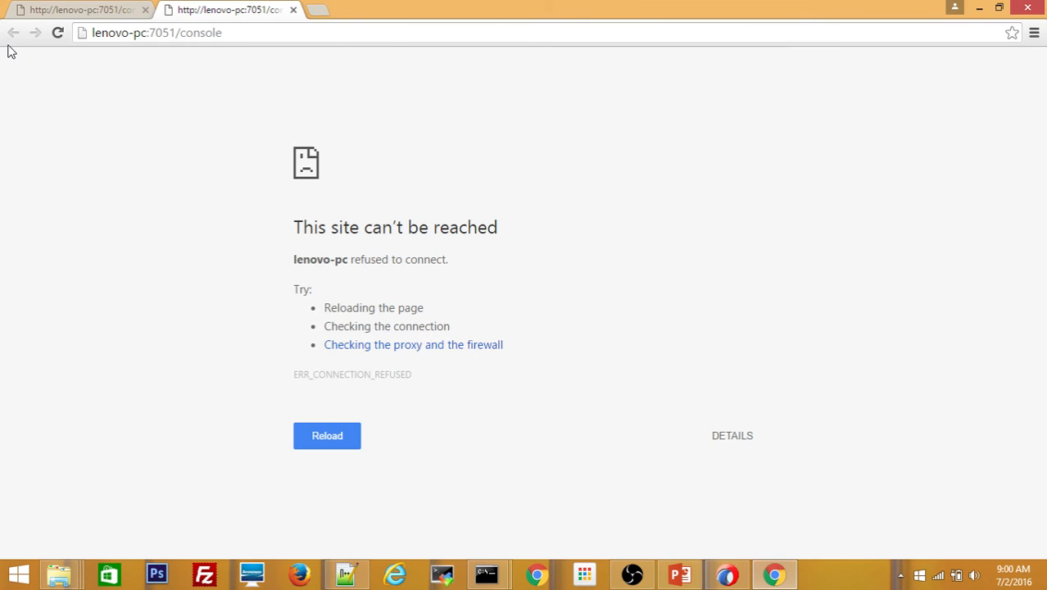
pyautogui.press('F5')
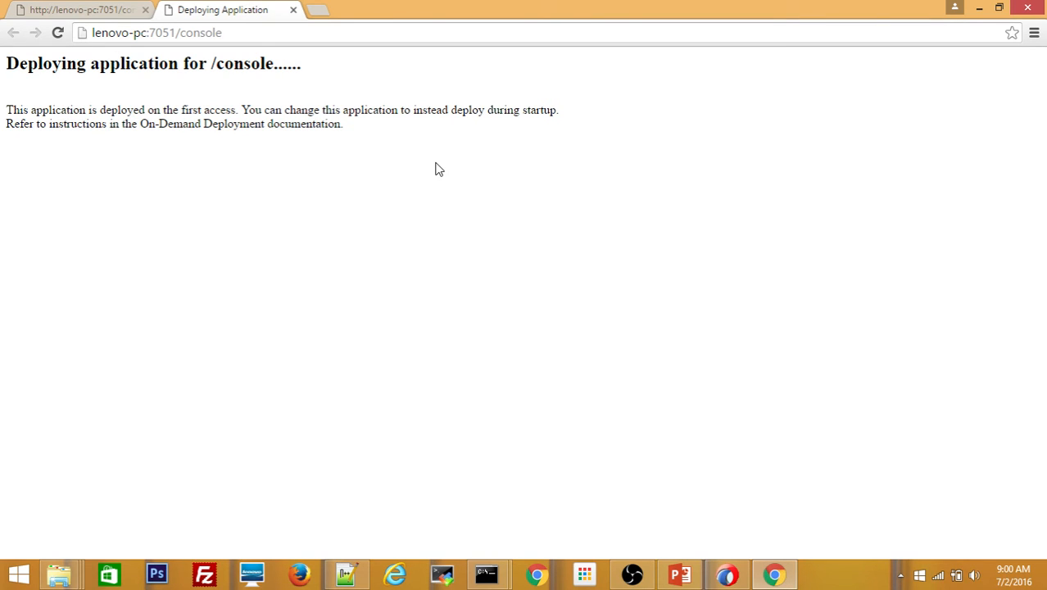
pyautogui.click(119, 14)
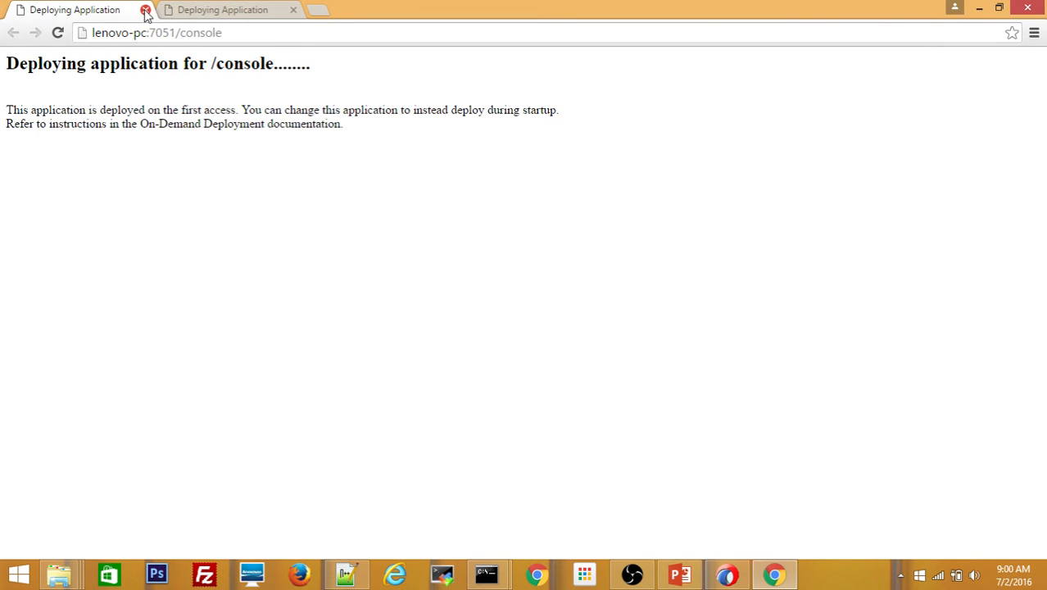
pyautogui.click(146, 11)
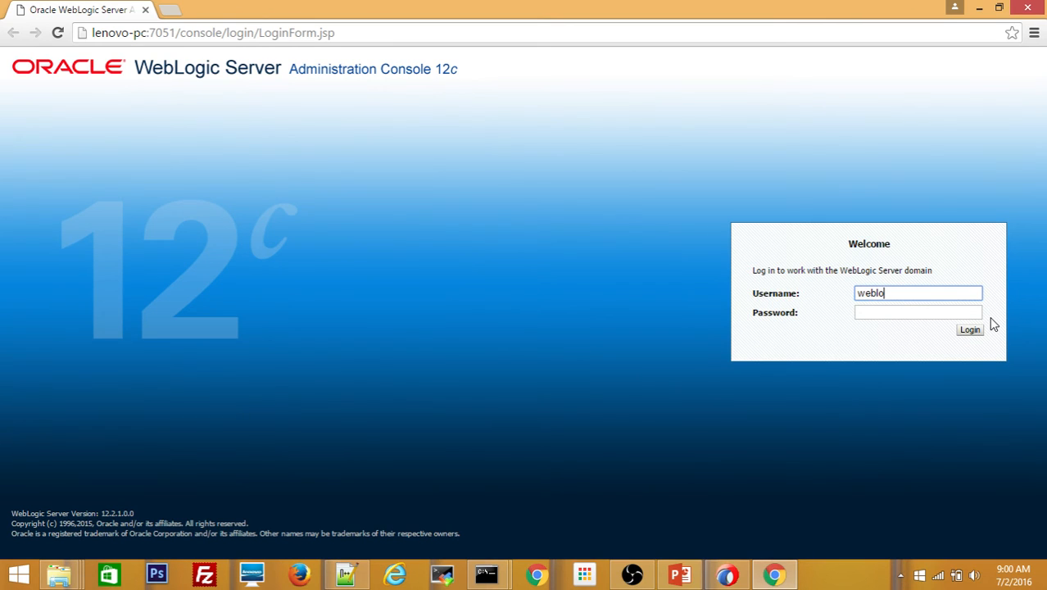
pyautogui.write('gic')
pyautogui.press('Tab')
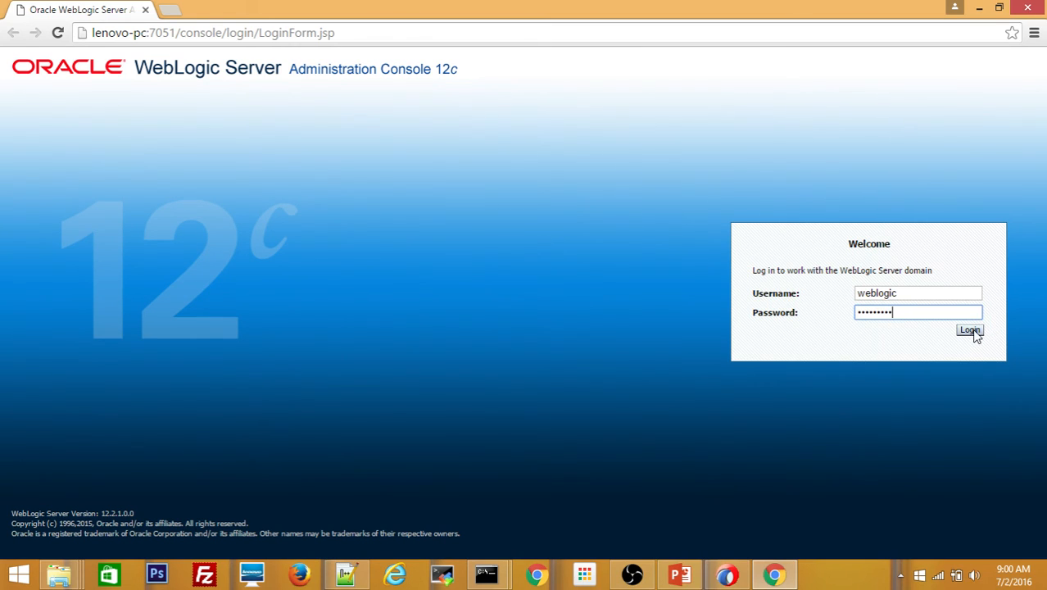
pyautogui.click(971, 330)
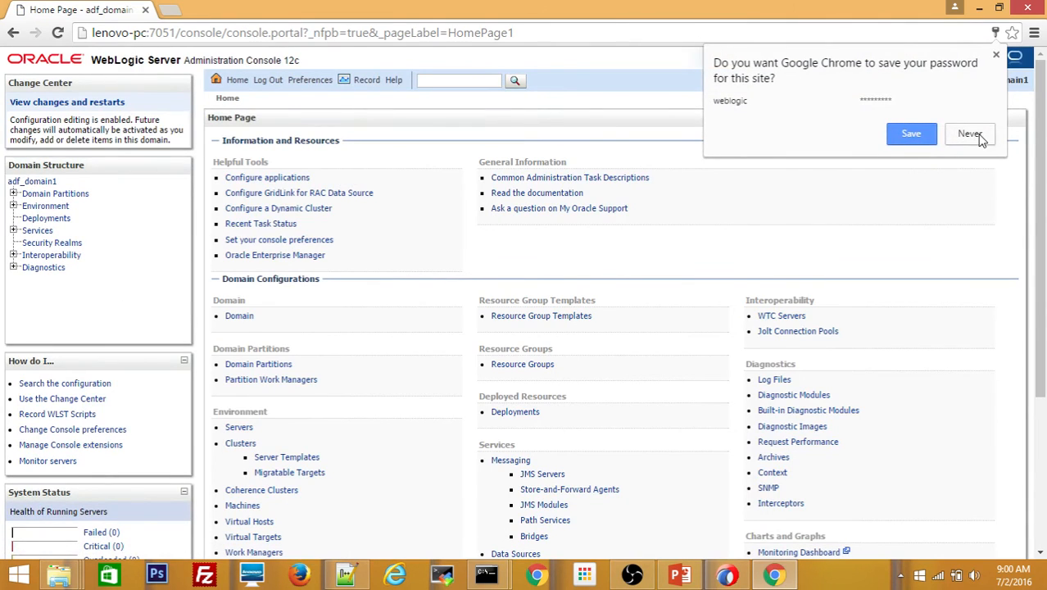
# - Decline saving the password, view the servers summary, then open Environment > Machines to see adf_machine1
pyautogui.click(980, 135)
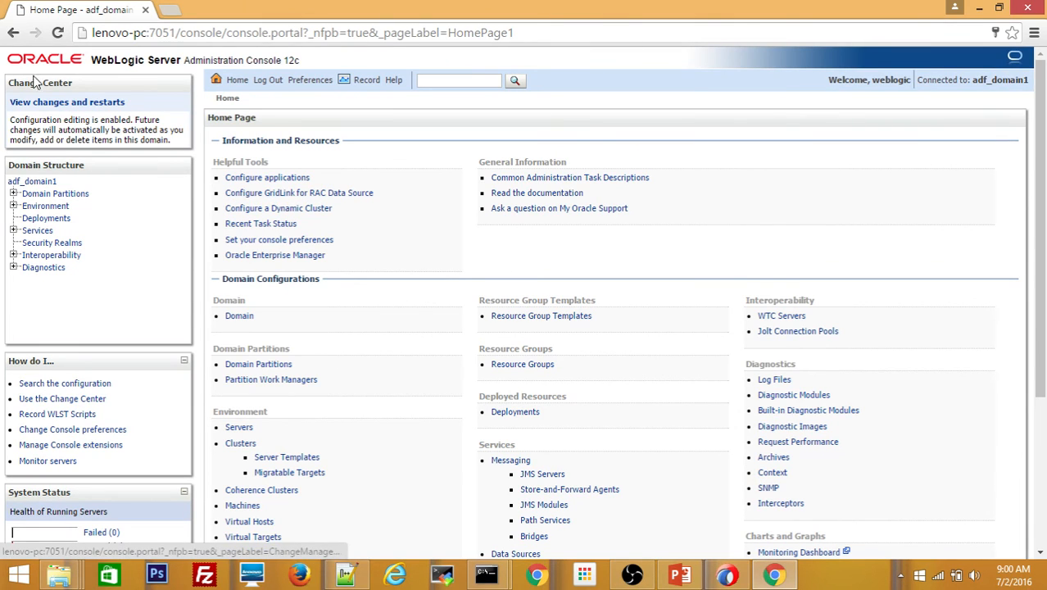
pyautogui.click(240, 428)
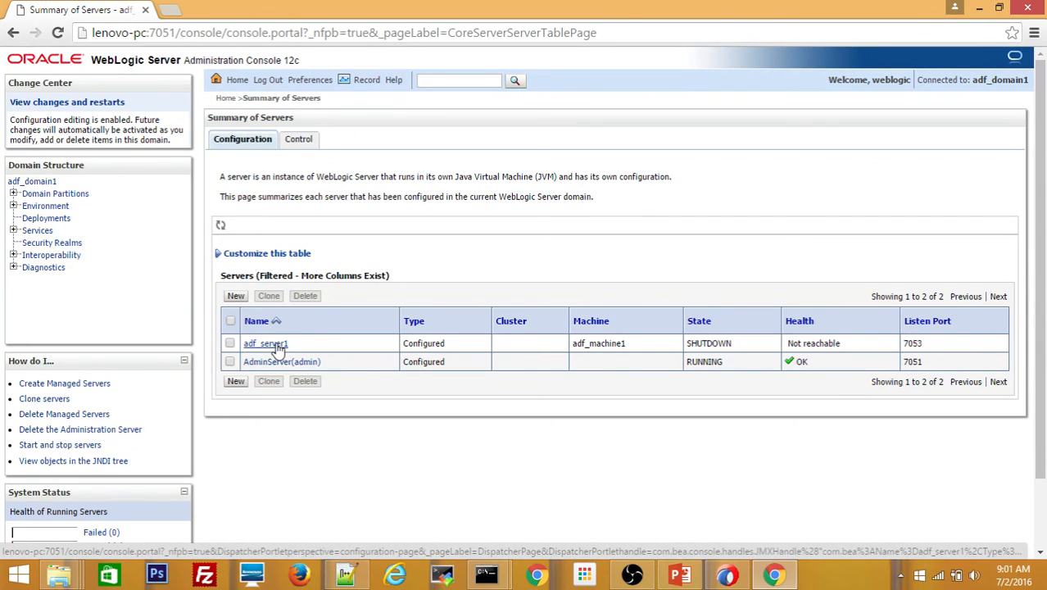
pyautogui.click(13, 207)
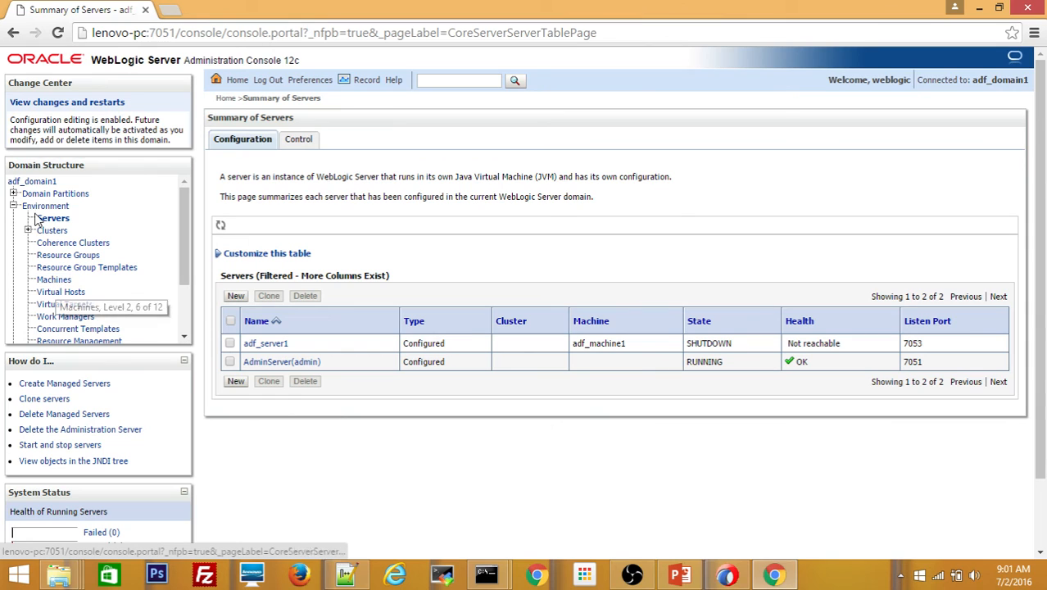
pyautogui.click(46, 281)
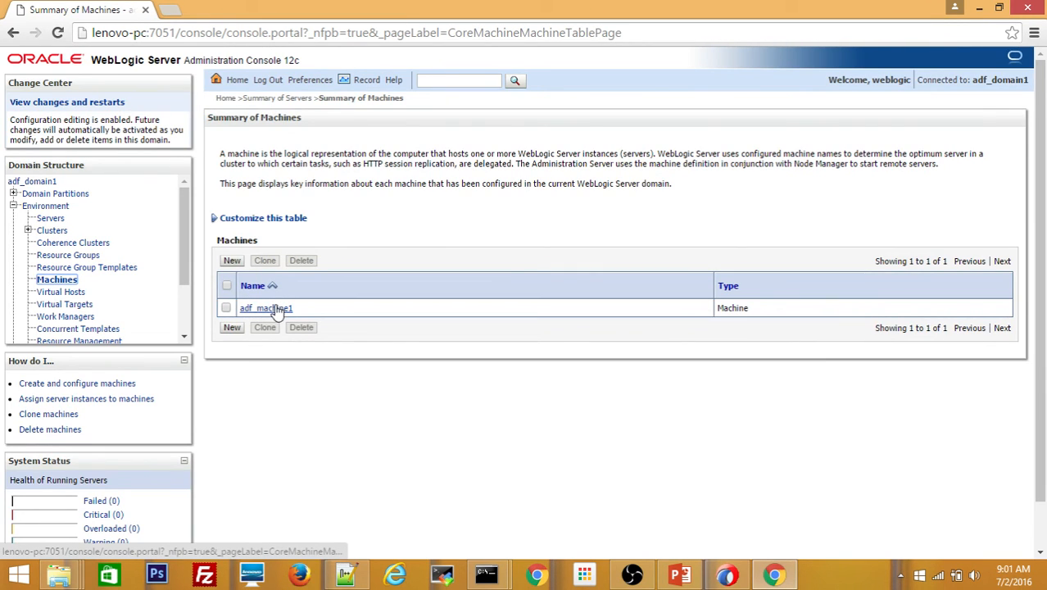
# - Set adf_machine1's Node Manager type to Plain and save the configuration
pyautogui.click(276, 309)
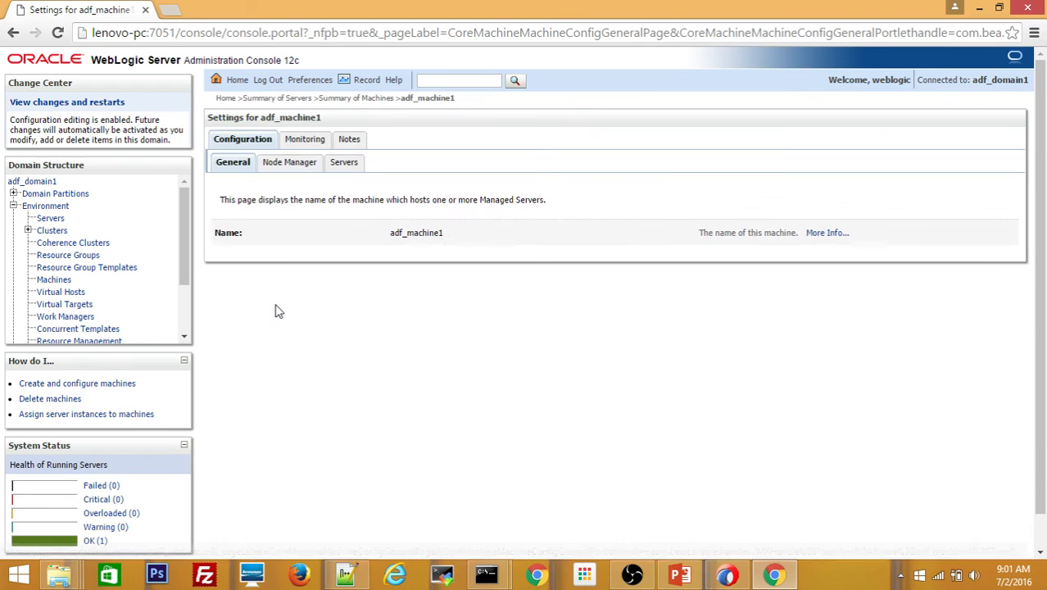
pyautogui.click(303, 144)
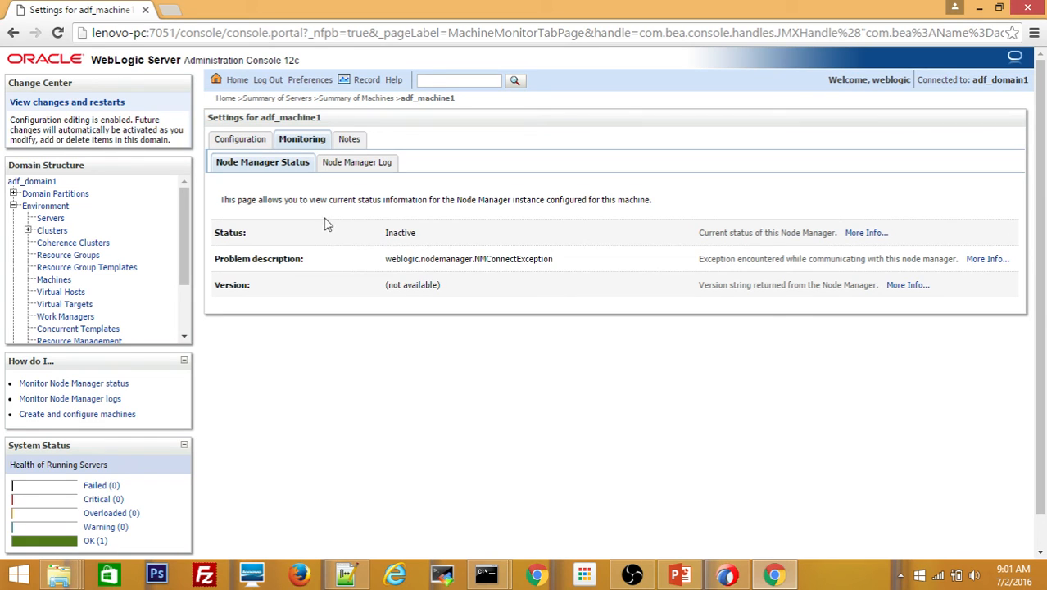
pyautogui.click(243, 145)
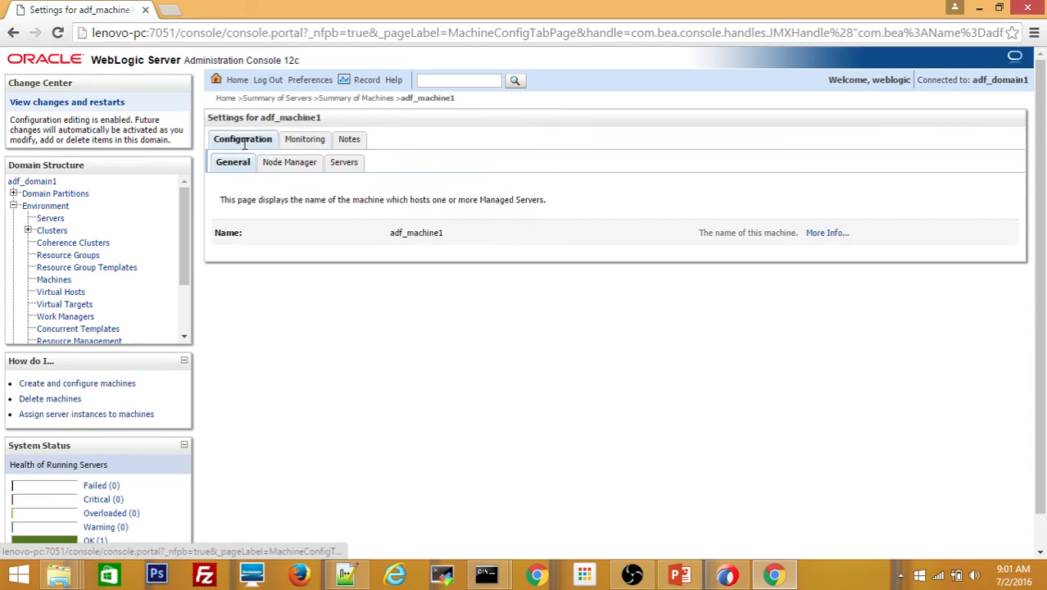
pyautogui.click(292, 165)
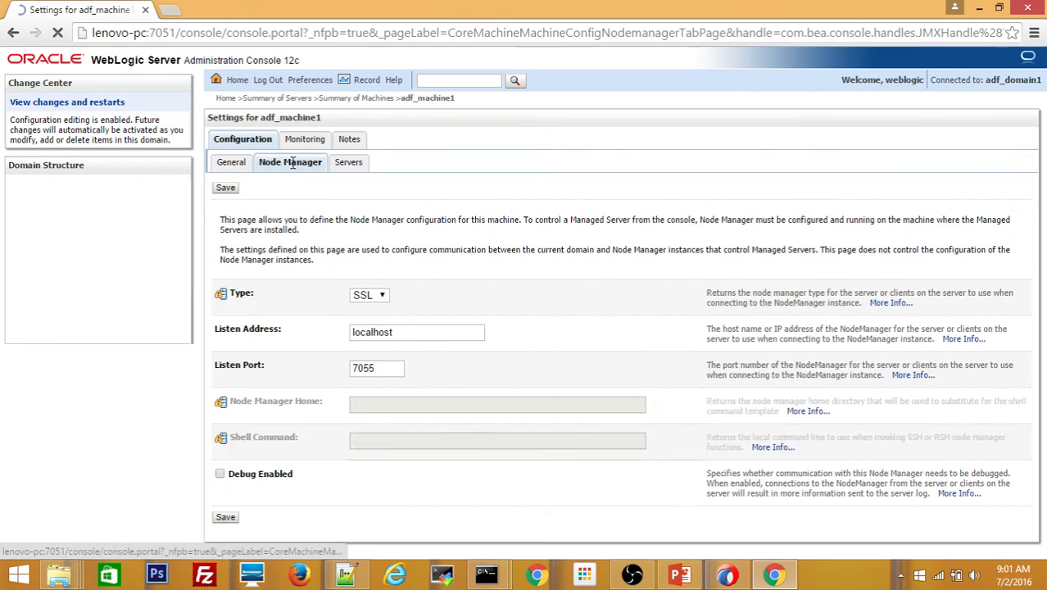
pyautogui.click(379, 302)
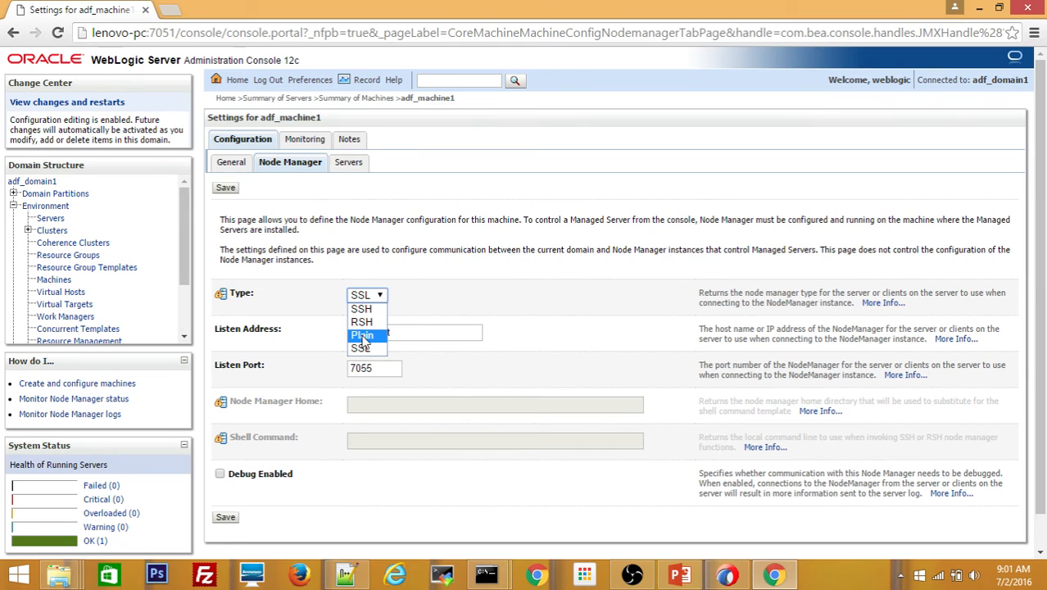
pyautogui.click(362, 336)
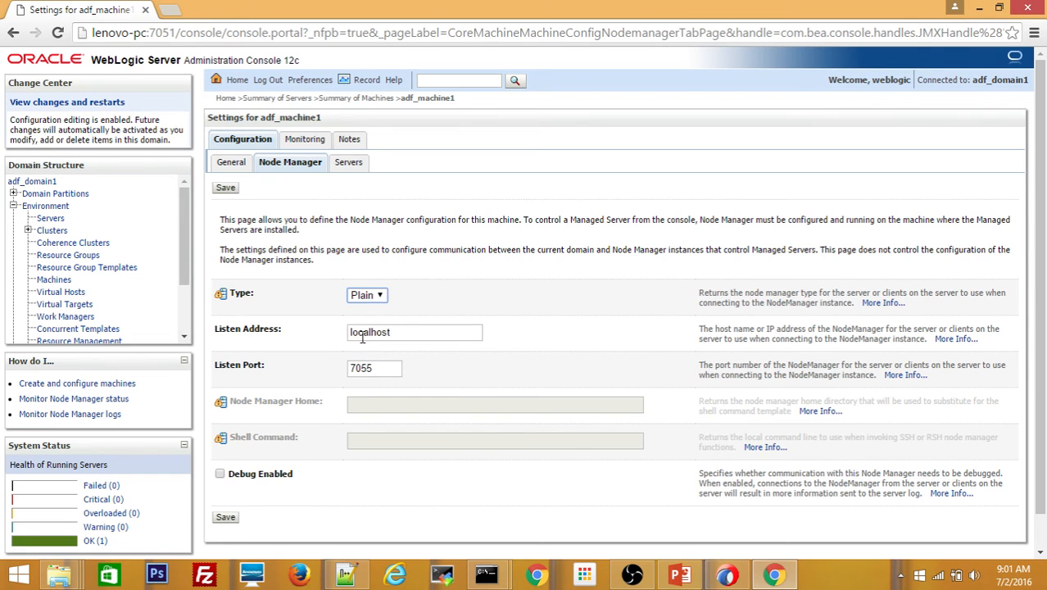
pyautogui.click(225, 189)
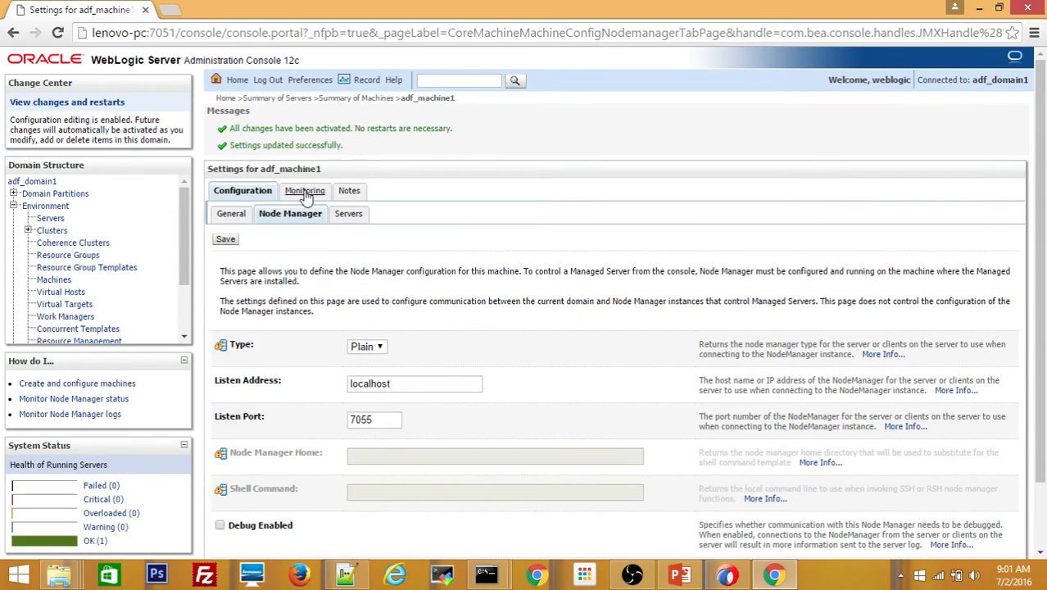
# - View adf_machine1's Node Manager status on the Monitoring tab, which shows Inactive
pyautogui.click(303, 194)
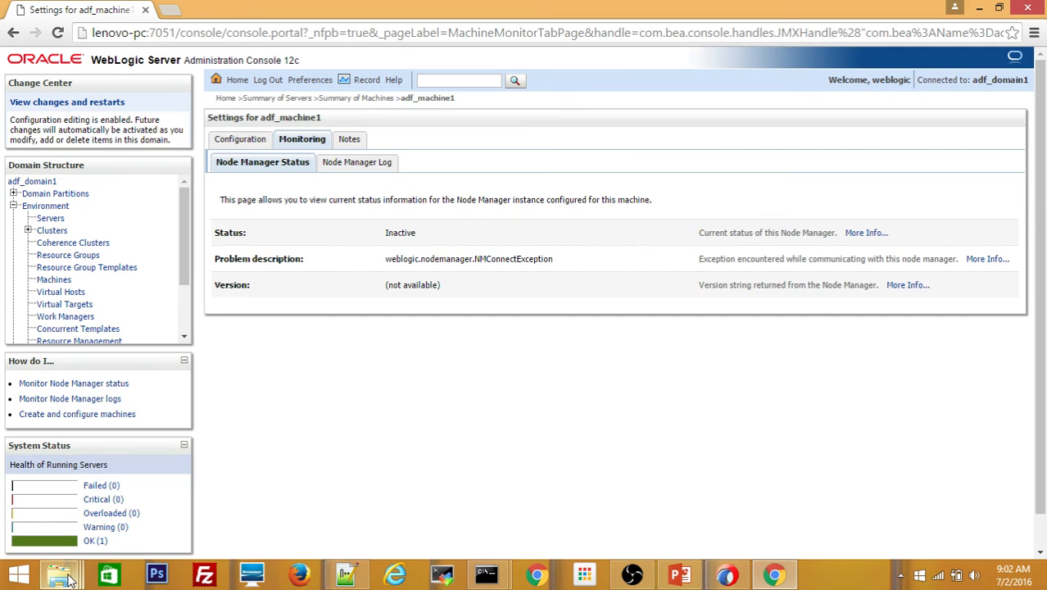
# - Go from the nodemanager folder up to adf_domain1 and into its bin folder
pyautogui.moveTo(70, 579)
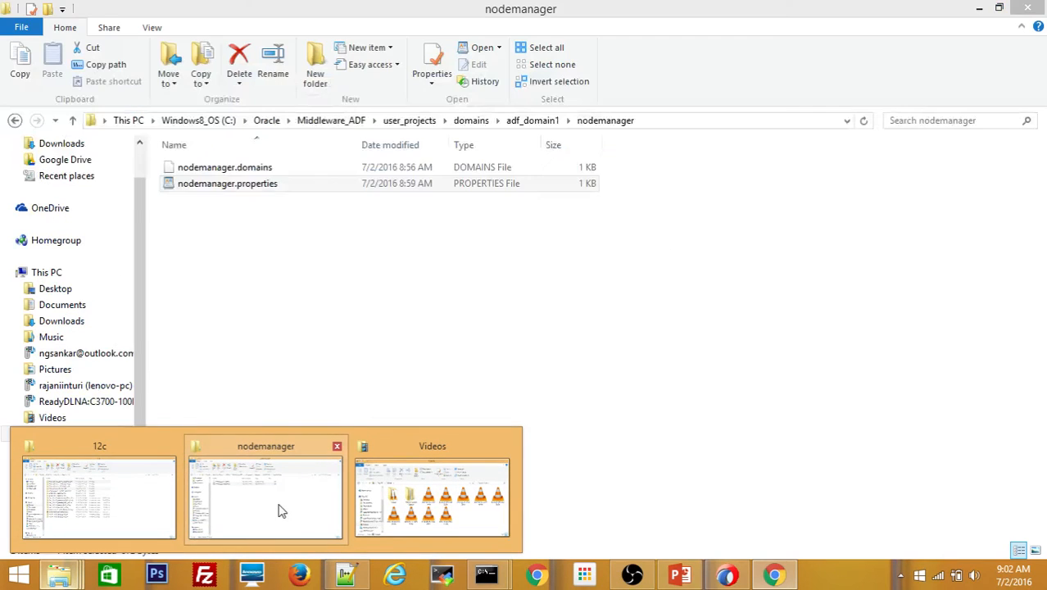
pyautogui.click(278, 511)
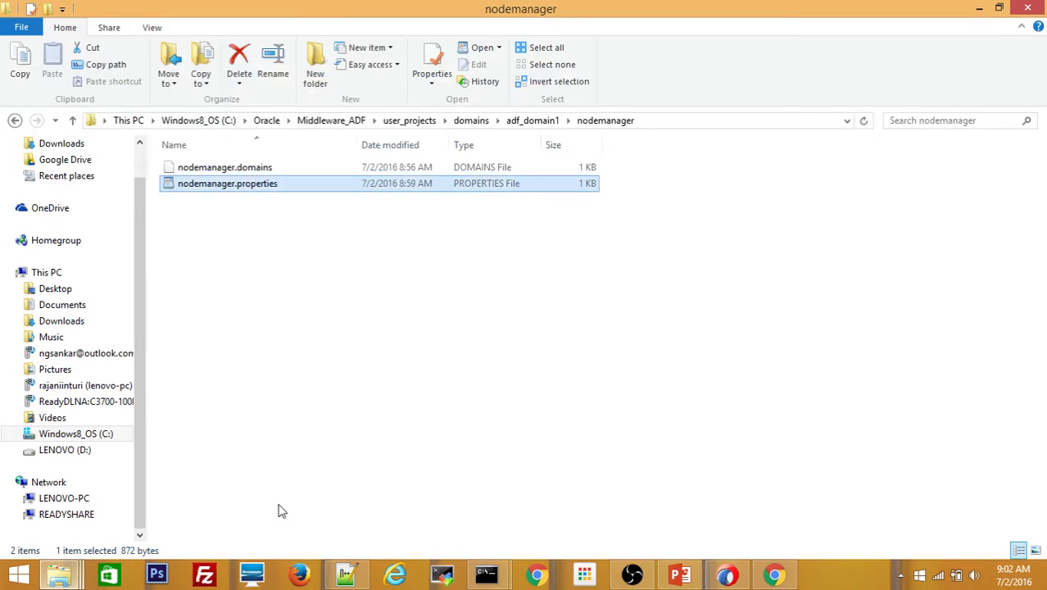
pyautogui.click(536, 124)
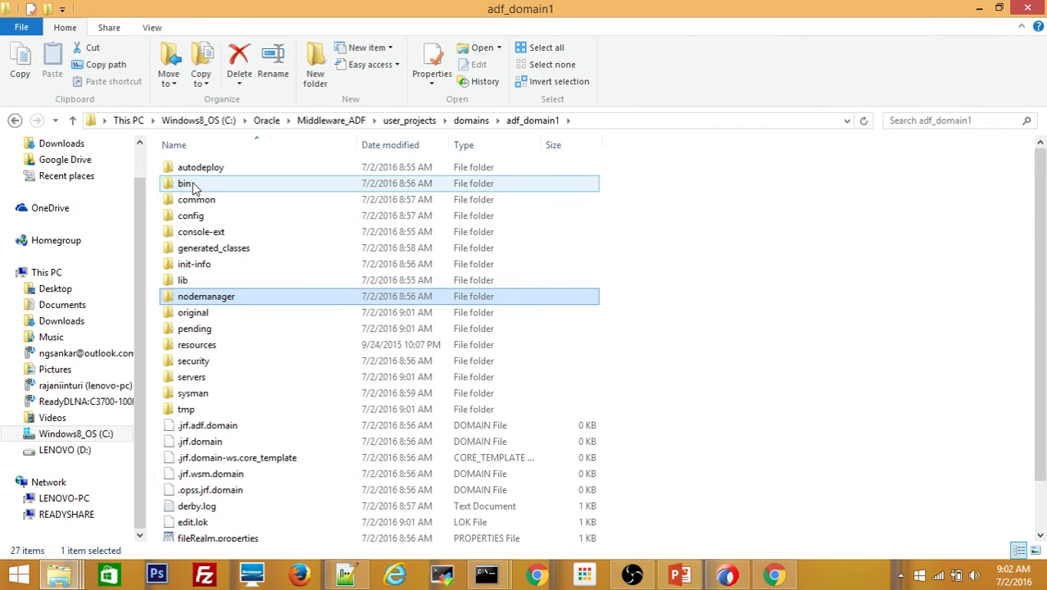
pyautogui.click(608, 122)
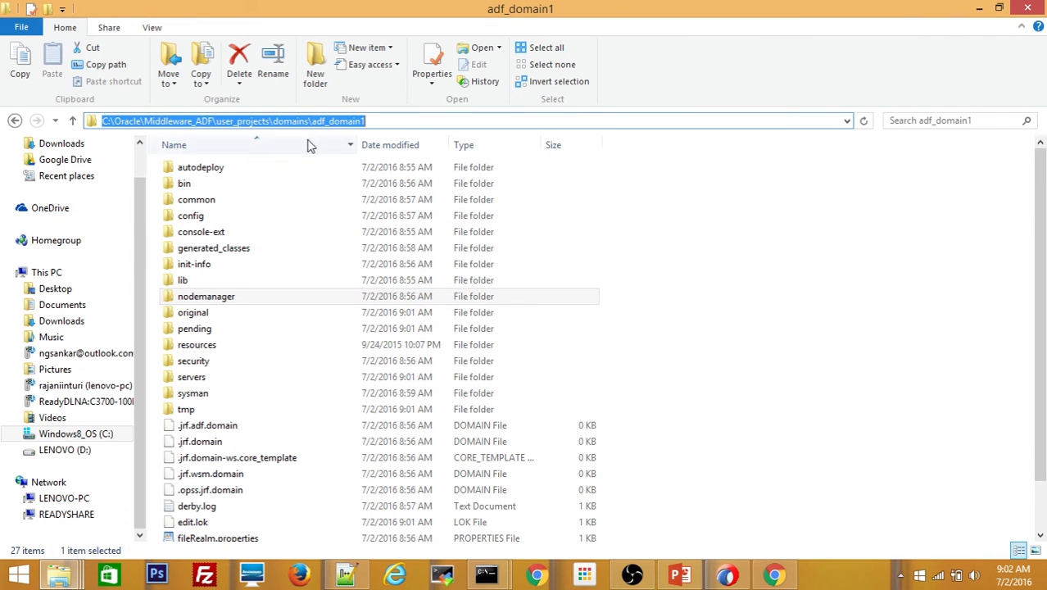
pyautogui.doubleClick(188, 184)
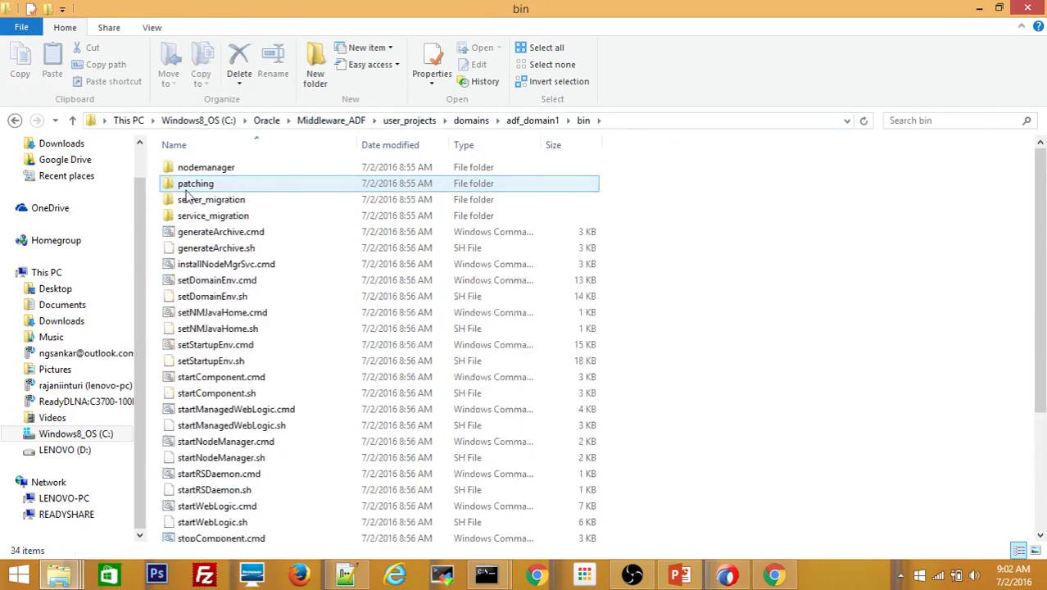
# - Run startNodeManager.cmd as administrator, approve the UAC prompt, and minimize the Node Manager window
pyautogui.click(200, 235)
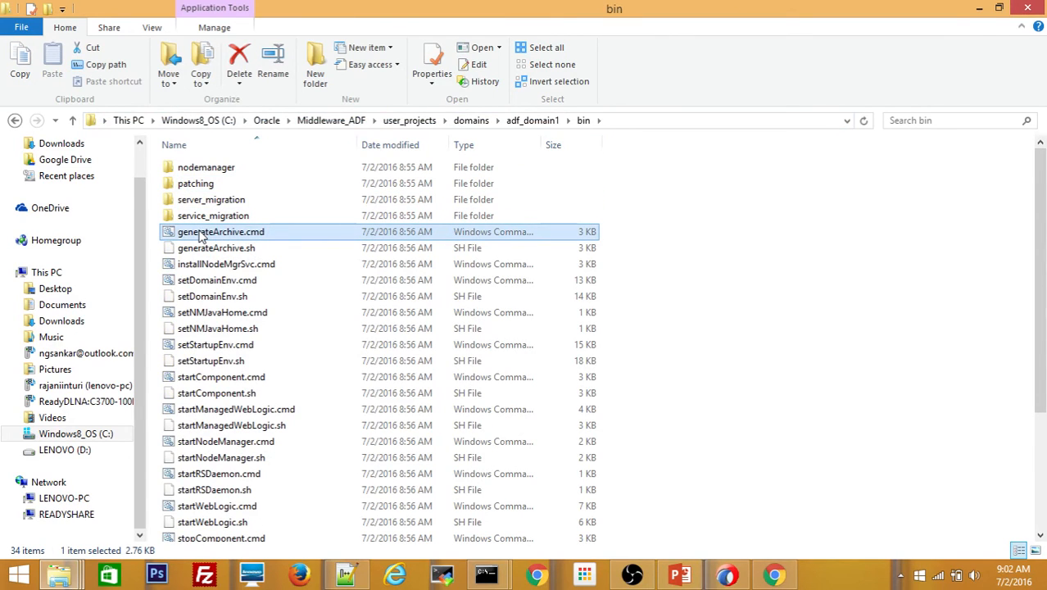
pyautogui.press('Down')
pyautogui.press('Down')
pyautogui.press('Down')
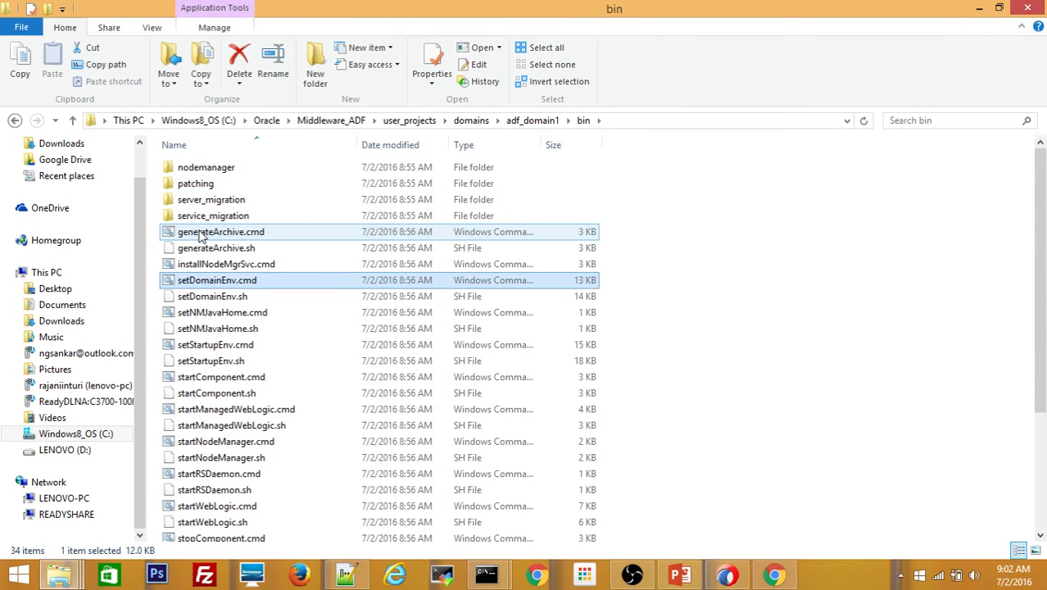
pyautogui.click(219, 443)
pyautogui.rightClick(219, 443)
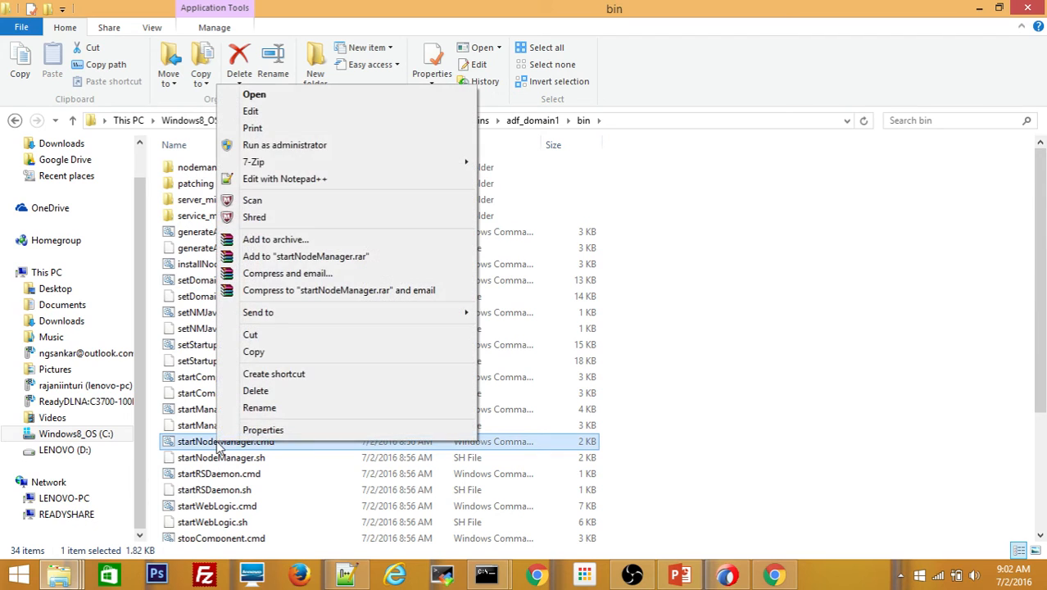
pyautogui.click(333, 148)
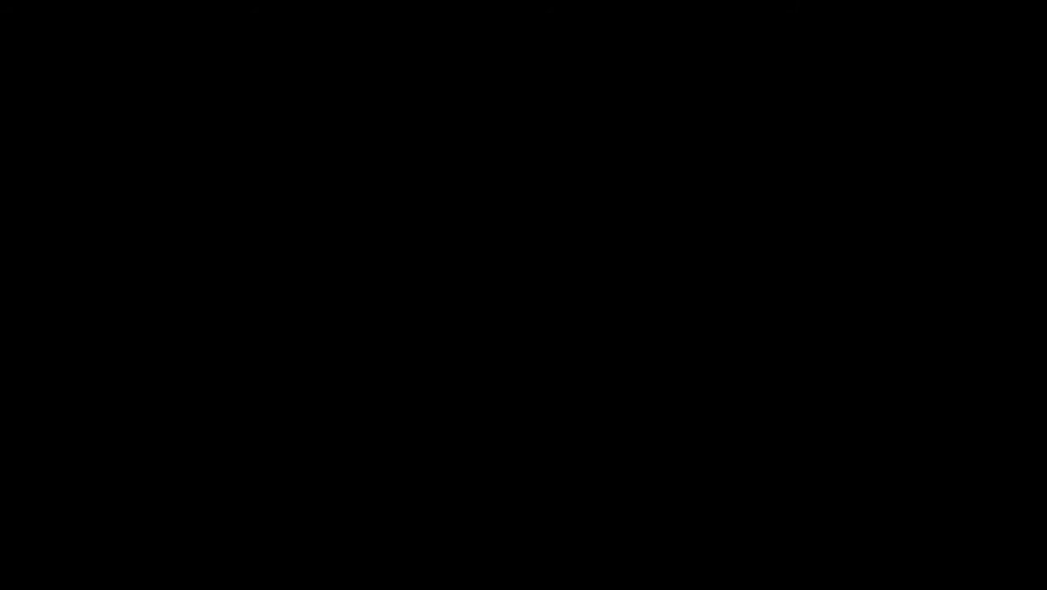
pyautogui.click(602, 319)
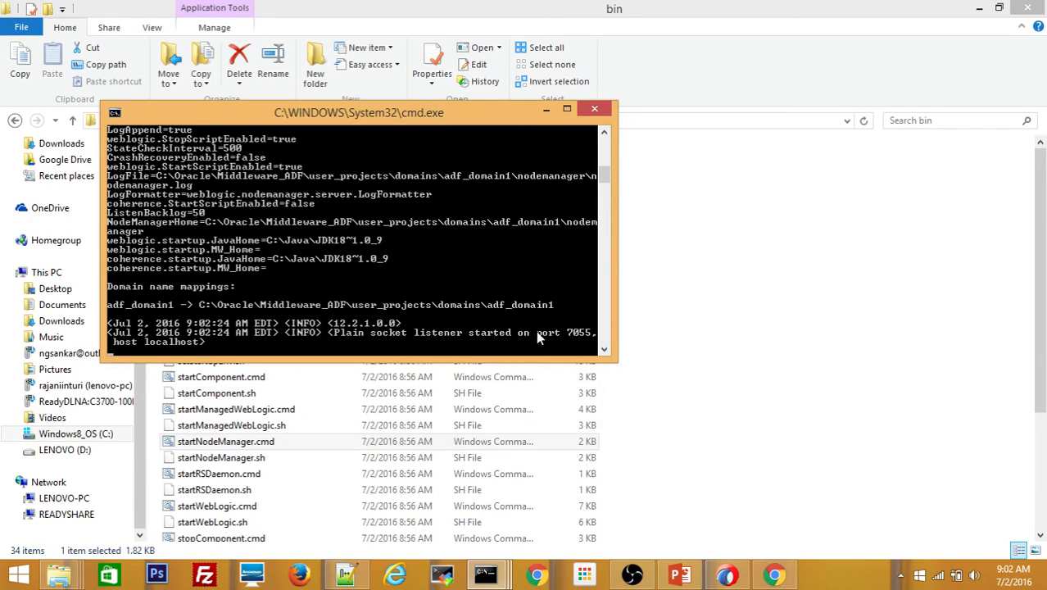
pyautogui.click(546, 112)
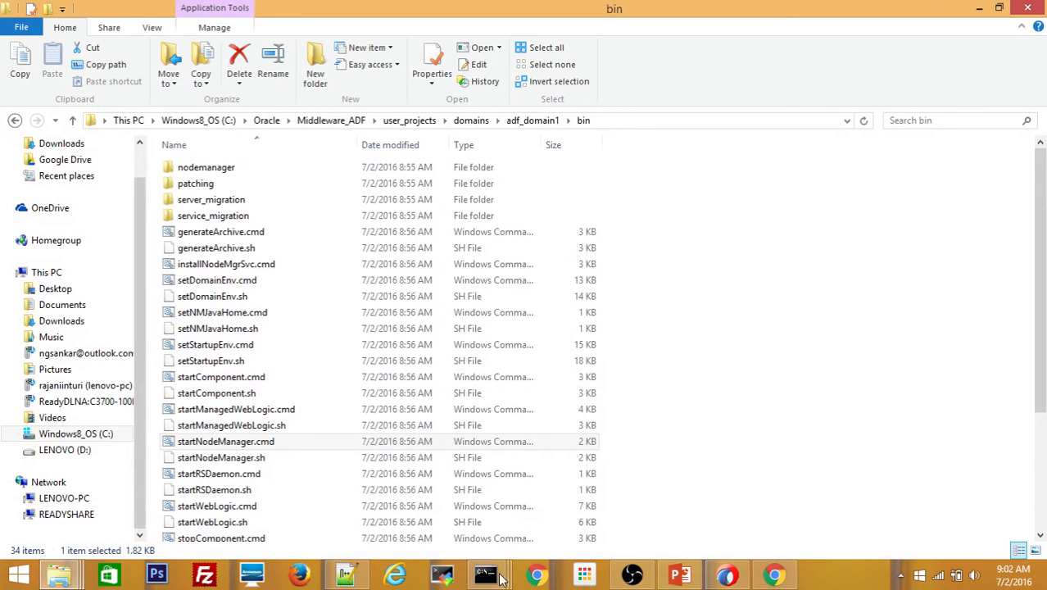
# - Refresh adf_machine1's Node Manager status in the console to confirm it is now Reachable
pyautogui.click(774, 576)
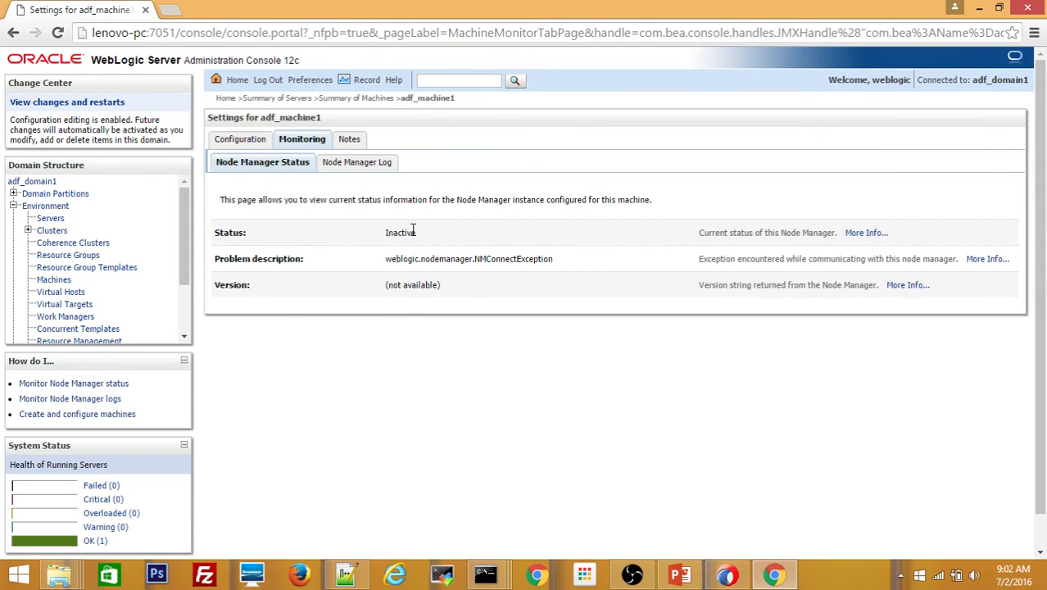
pyautogui.click(59, 34)
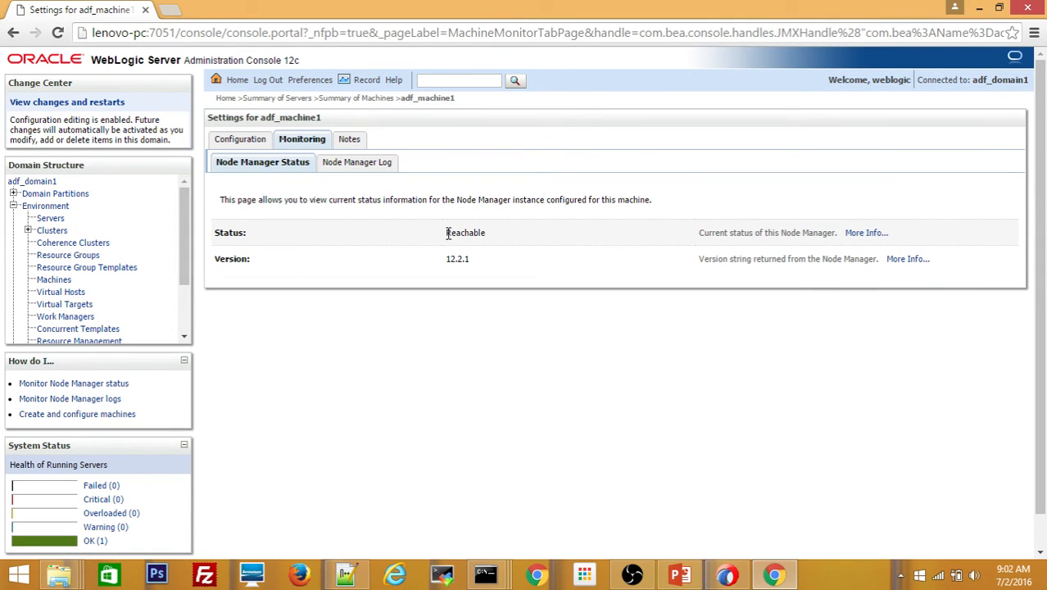
pyautogui.moveTo(449, 234); pyautogui.dragTo(490, 231)
pyautogui.click(440, 234)
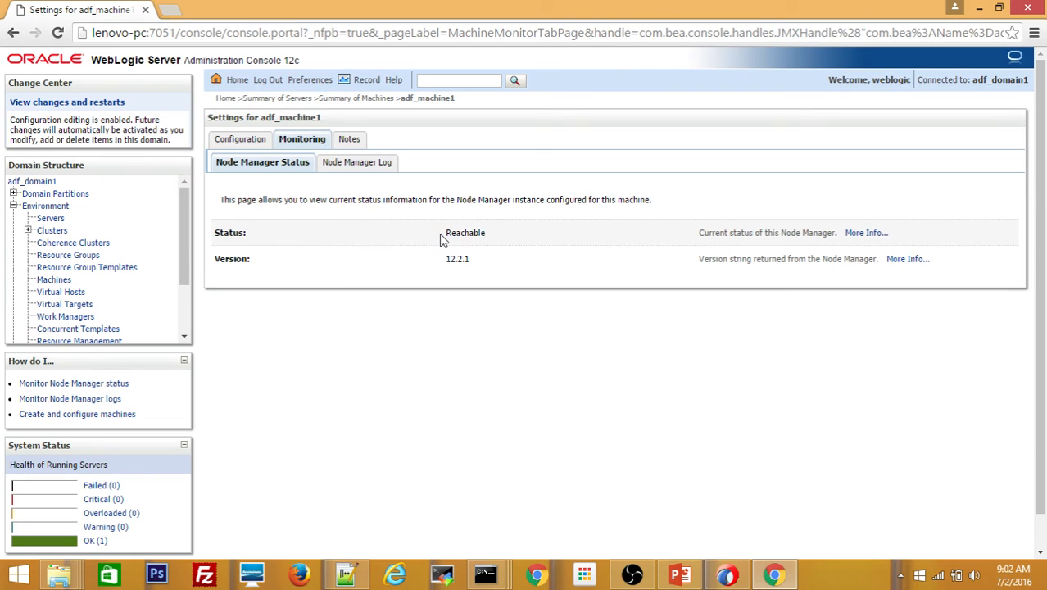
# - Start adf_server1 from the Servers Control tab, then bring up the PowerPoint setup-steps slide
pyautogui.click(52, 220)
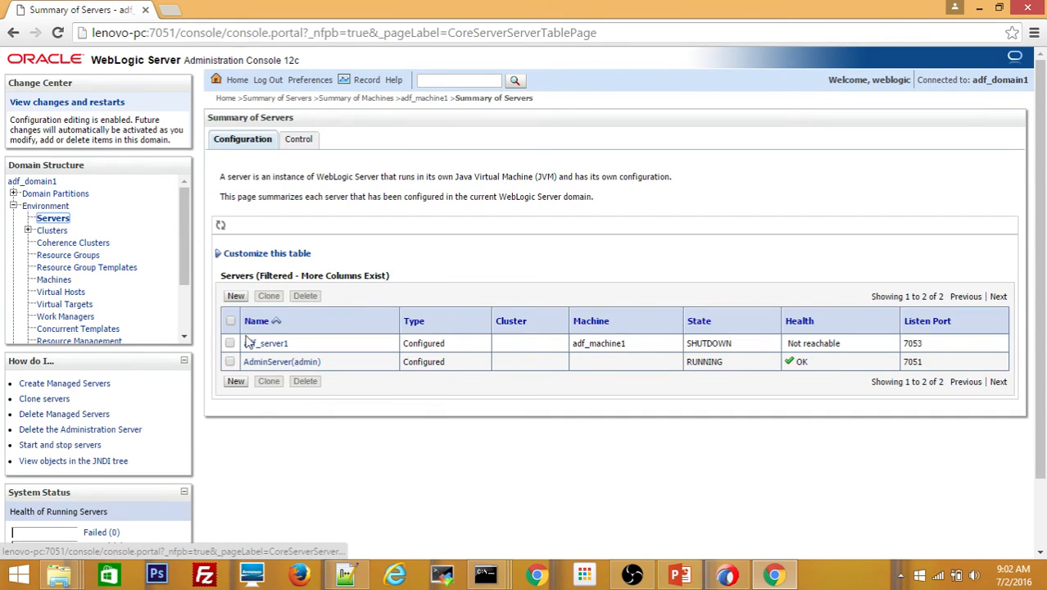
pyautogui.click(305, 138)
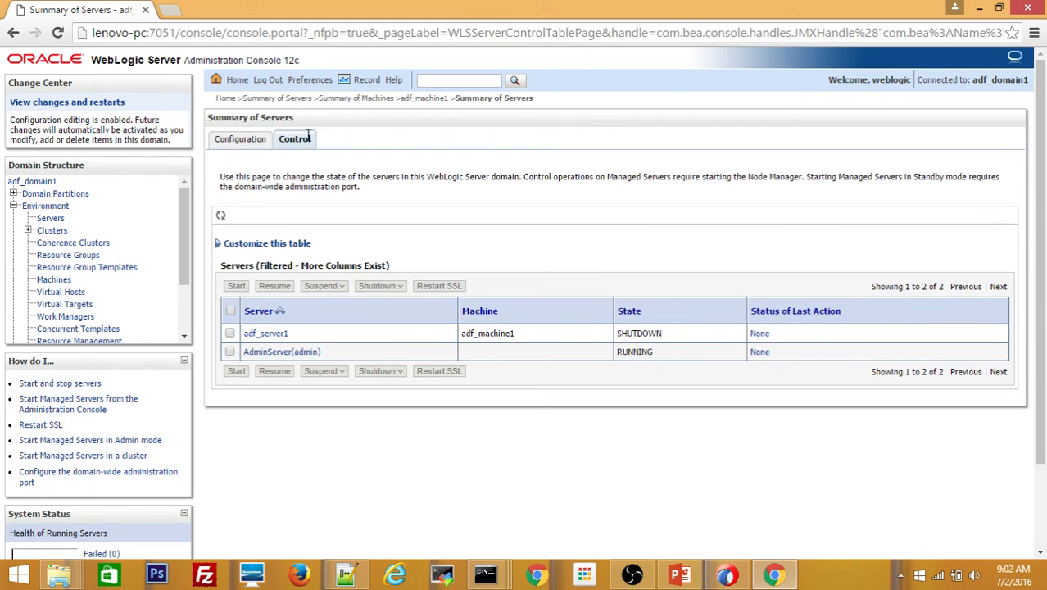
pyautogui.click(230, 334)
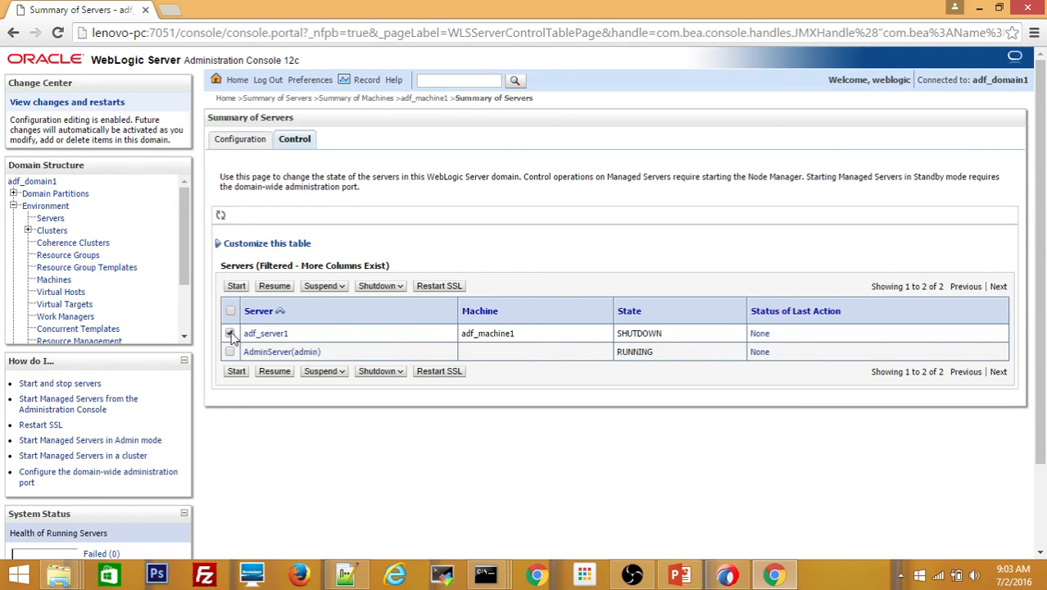
pyautogui.click(236, 286)
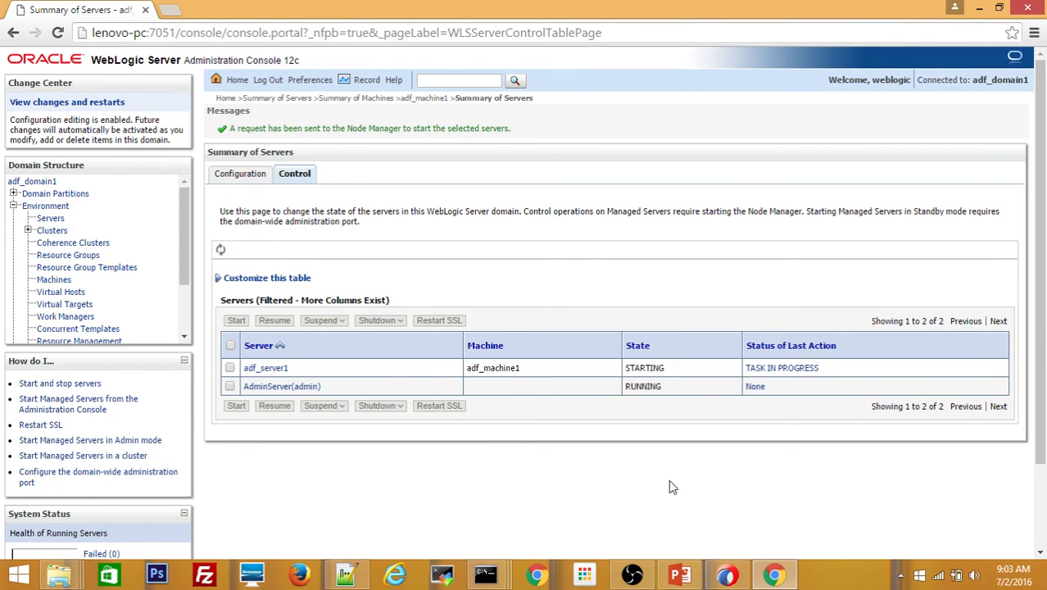
pyautogui.click(680, 574)
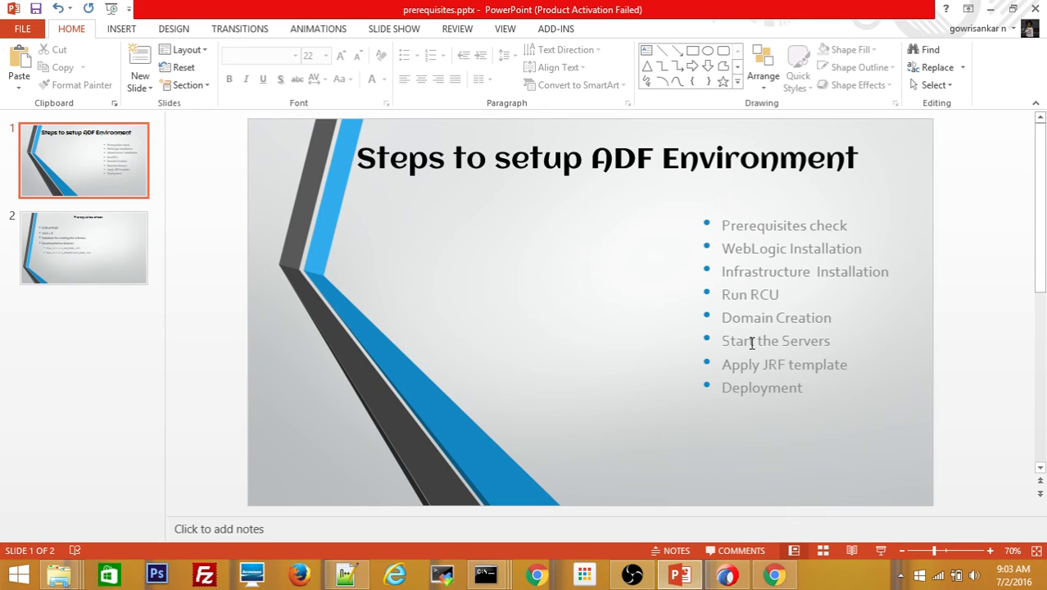
# - Highlight the 'Start the Servers' bullet on the setup slide, then minimize PowerPoint
pyautogui.moveTo(752, 342); pyautogui.dragTo(772, 341)
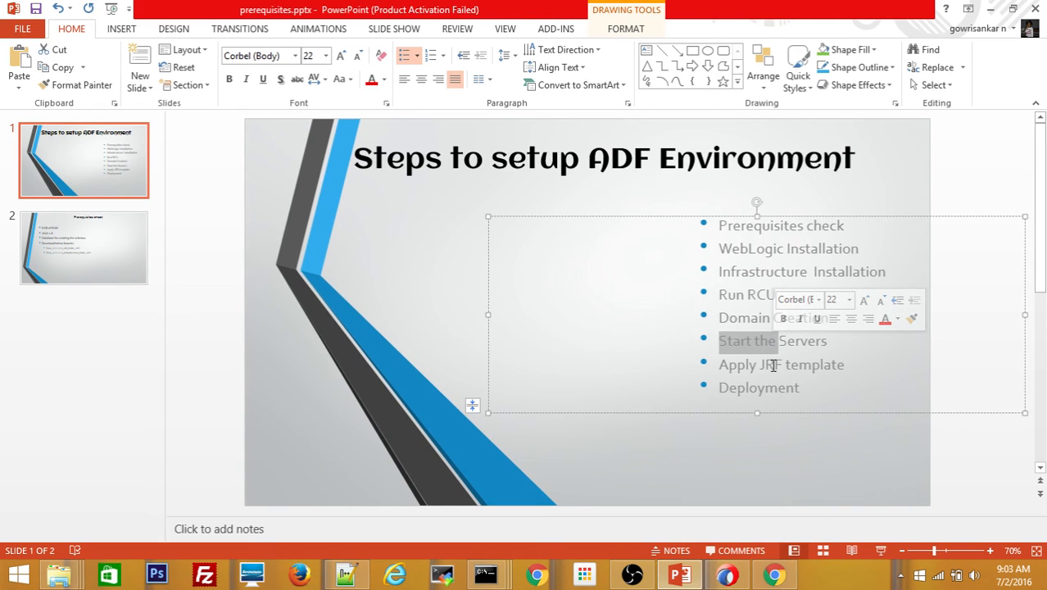
pyautogui.click(774, 366)
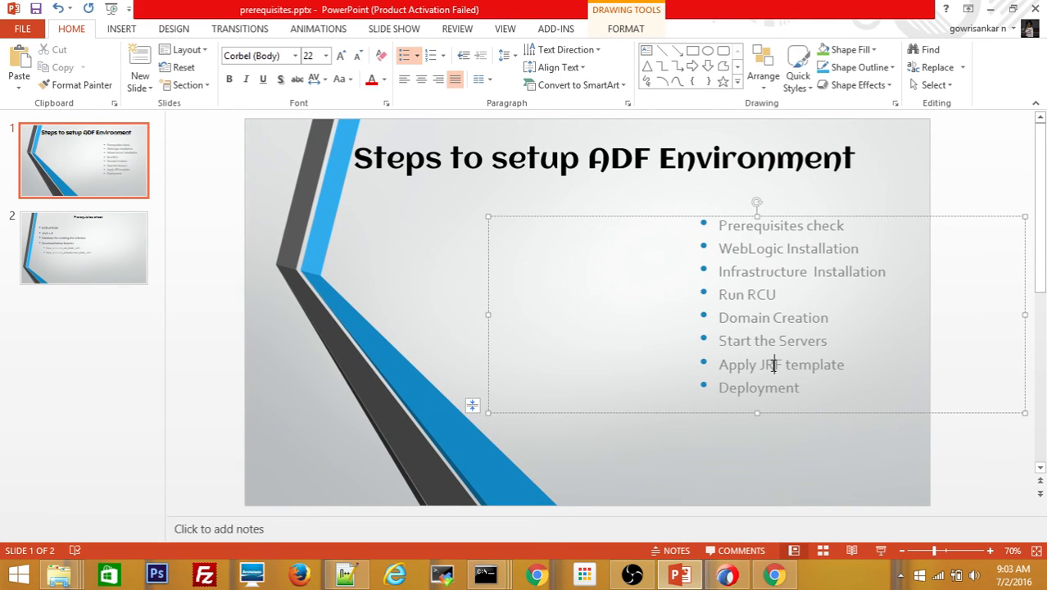
pyautogui.click(756, 438)
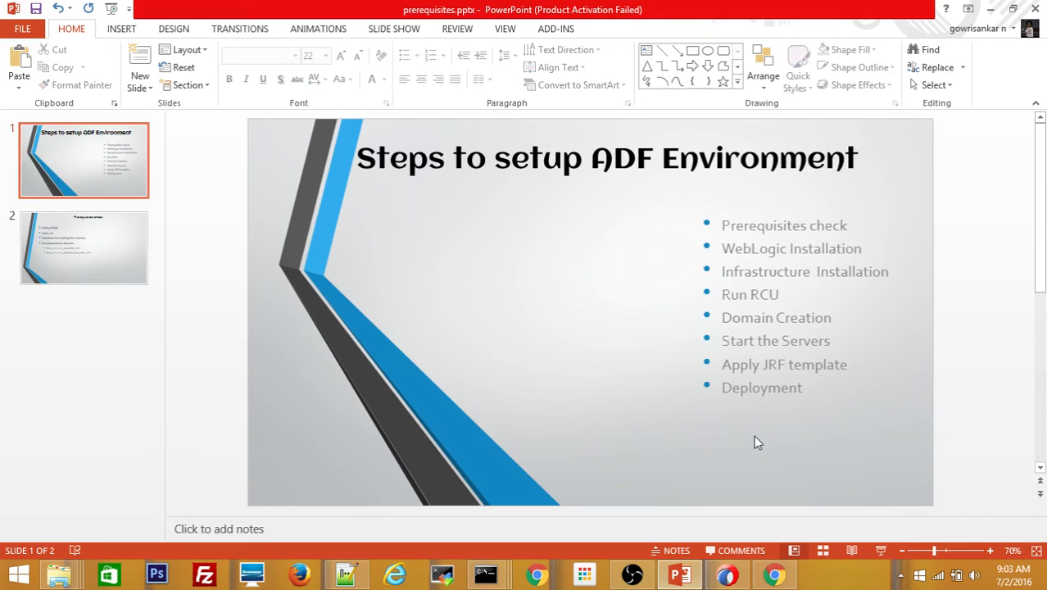
pyautogui.click(991, 9)
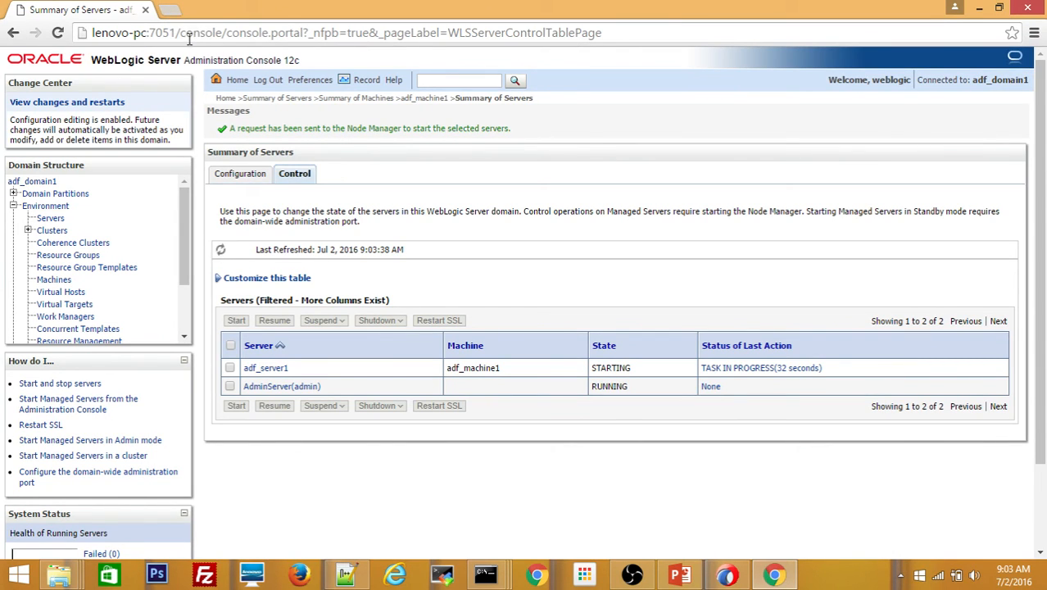
# - Load the server's host:port plus 'em' in a new browser tab to reach Enterprise Manager
pyautogui.moveTo(181, 36); pyautogui.dragTo(94, 34)
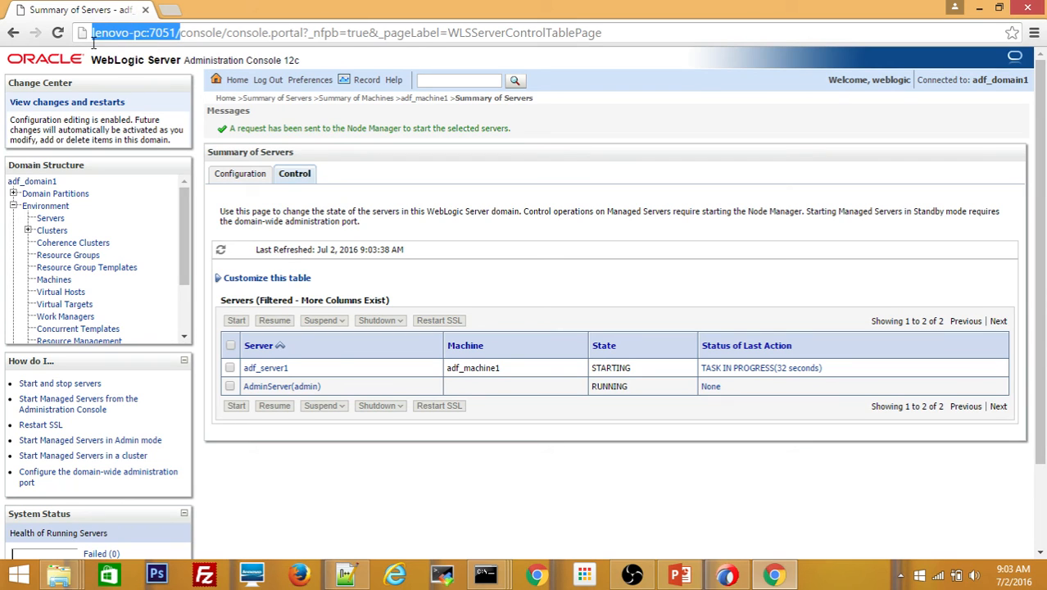
pyautogui.click(169, 11)
pyautogui.hotkey('ctrl', 'v')
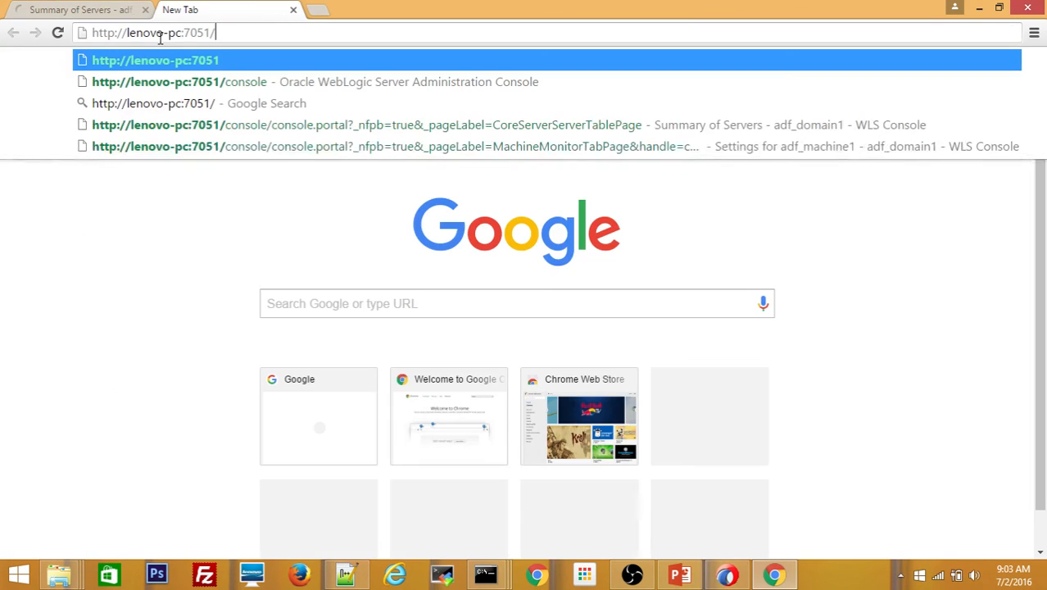
pyautogui.write('em')
pyautogui.press('Return')
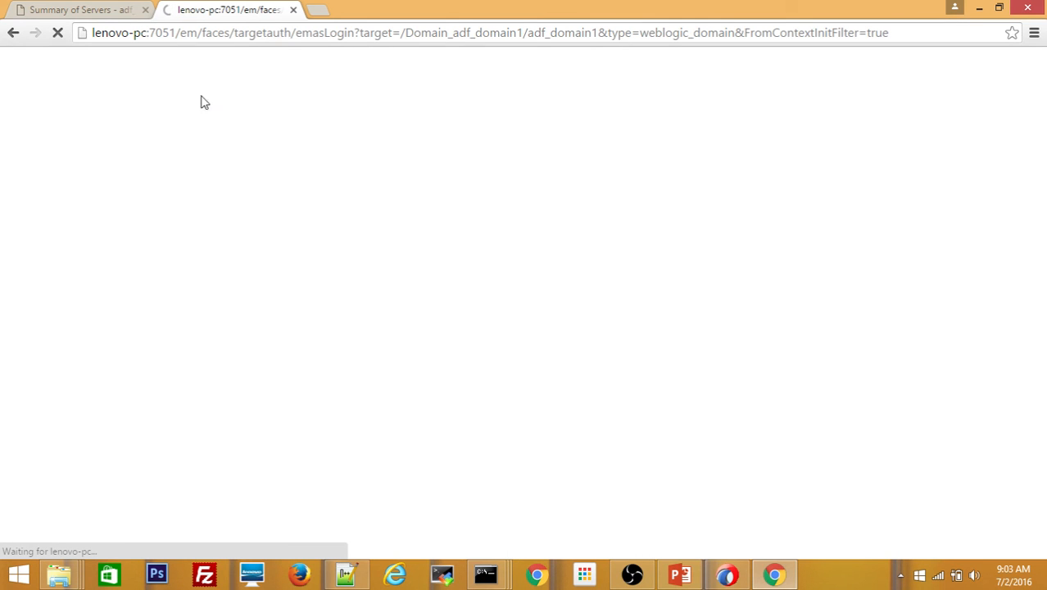
# - Log in with the administrator username and password, checking adf_server1's startup progress meanwhile
pyautogui.click(86, 12)
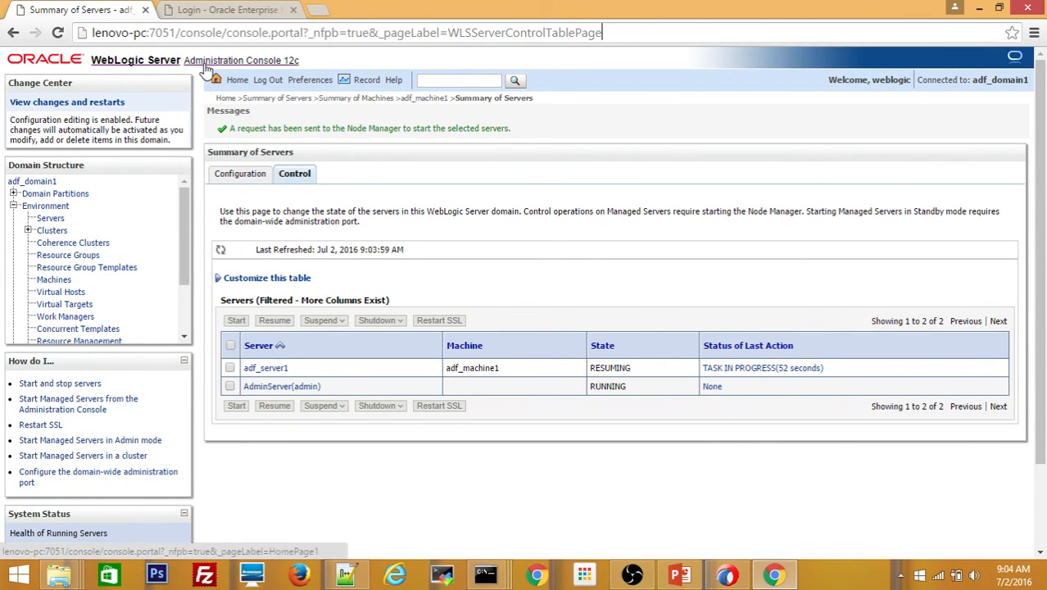
pyautogui.click(209, 12)
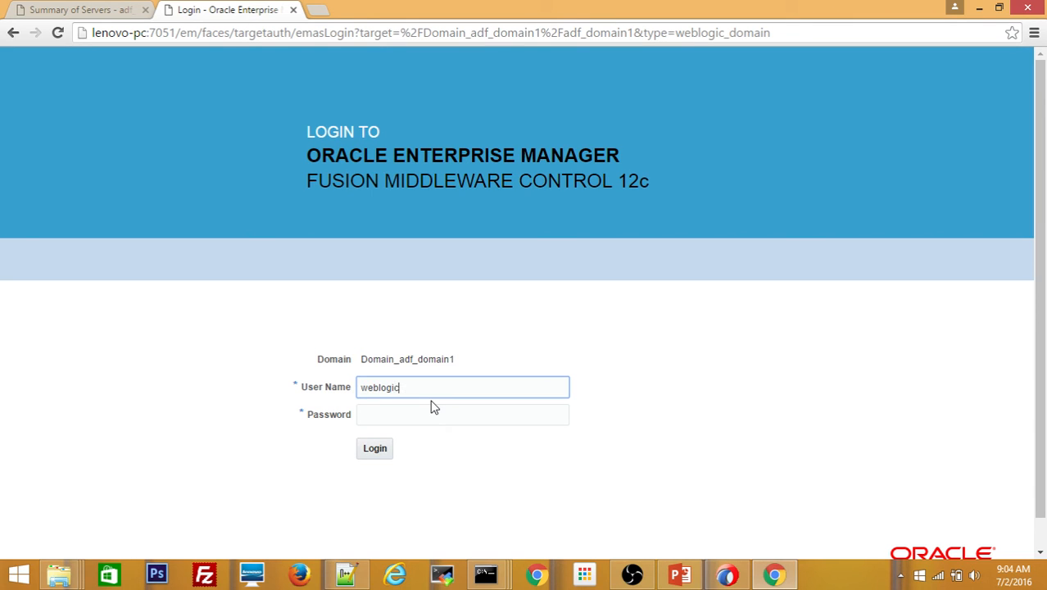
pyautogui.press('Tab')
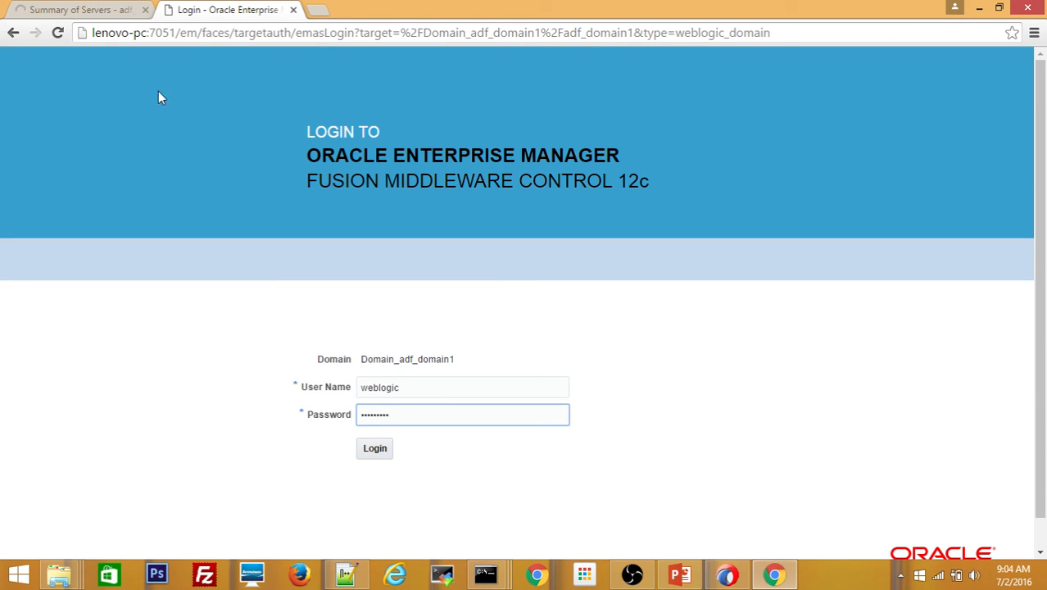
pyautogui.click(79, 10)
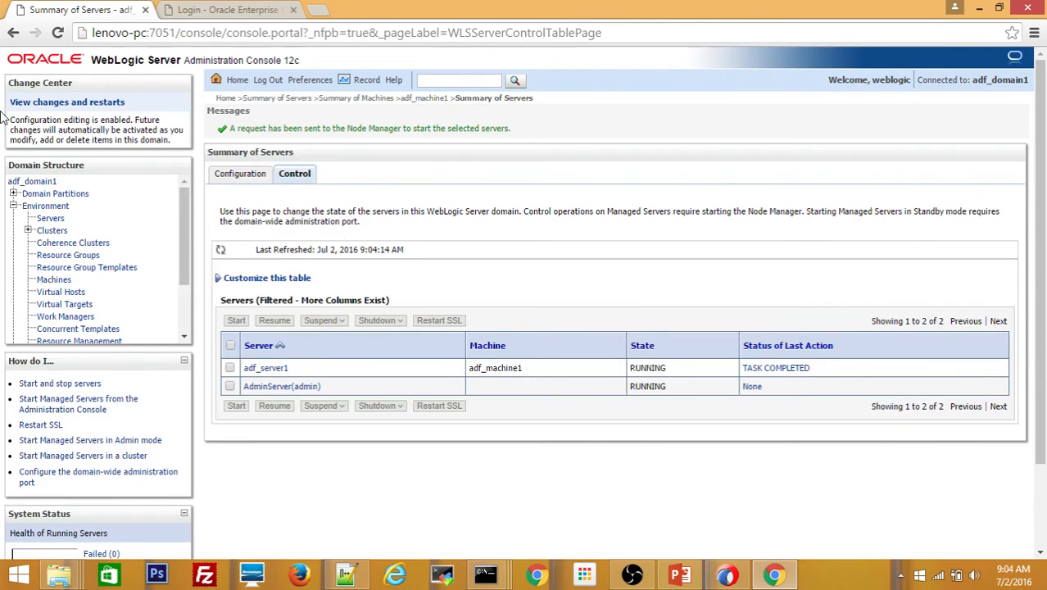
pyautogui.click(179, 13)
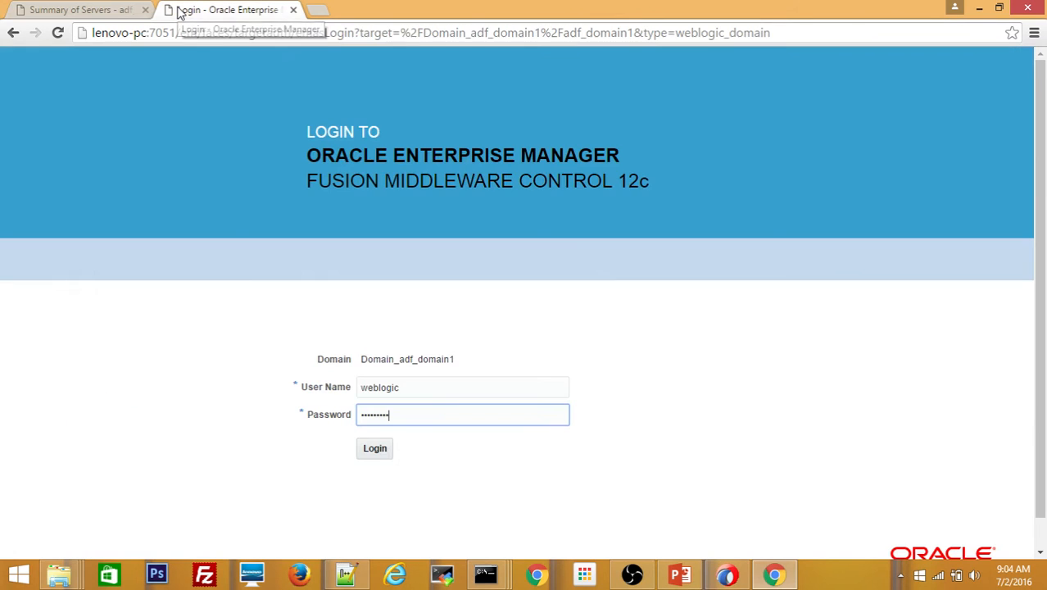
pyautogui.click(377, 449)
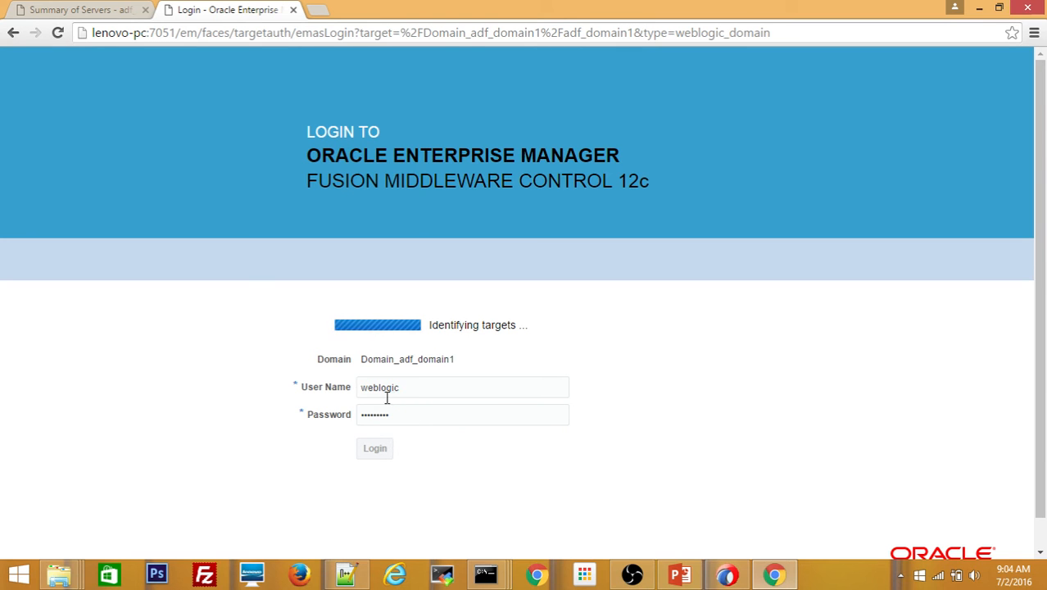
pyautogui.click(107, 14)
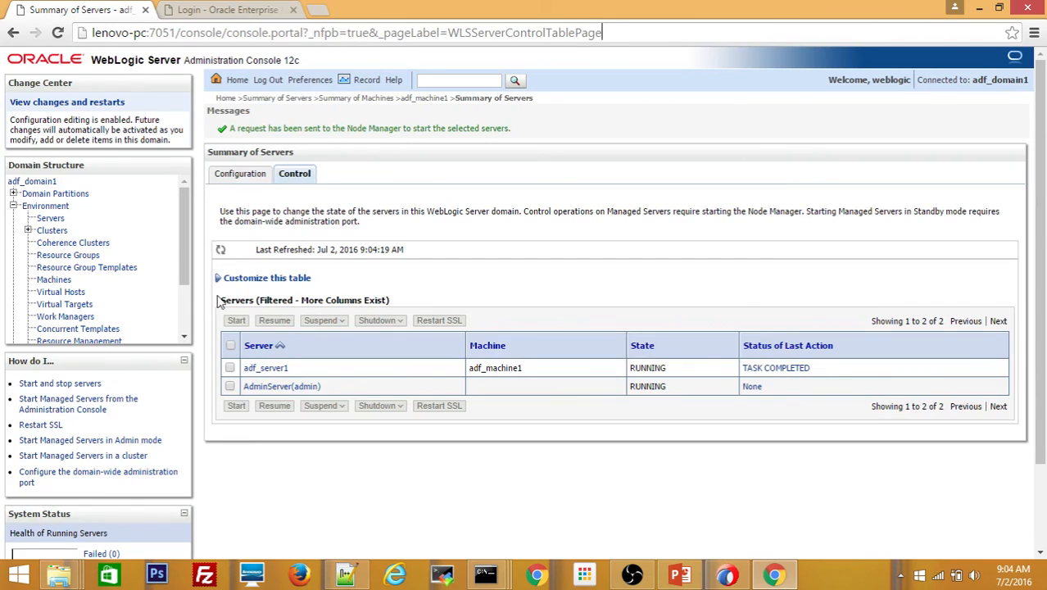
# - Open adf_server1's Deployments tab, which shows no deployed applications or modules
pyautogui.click(268, 369)
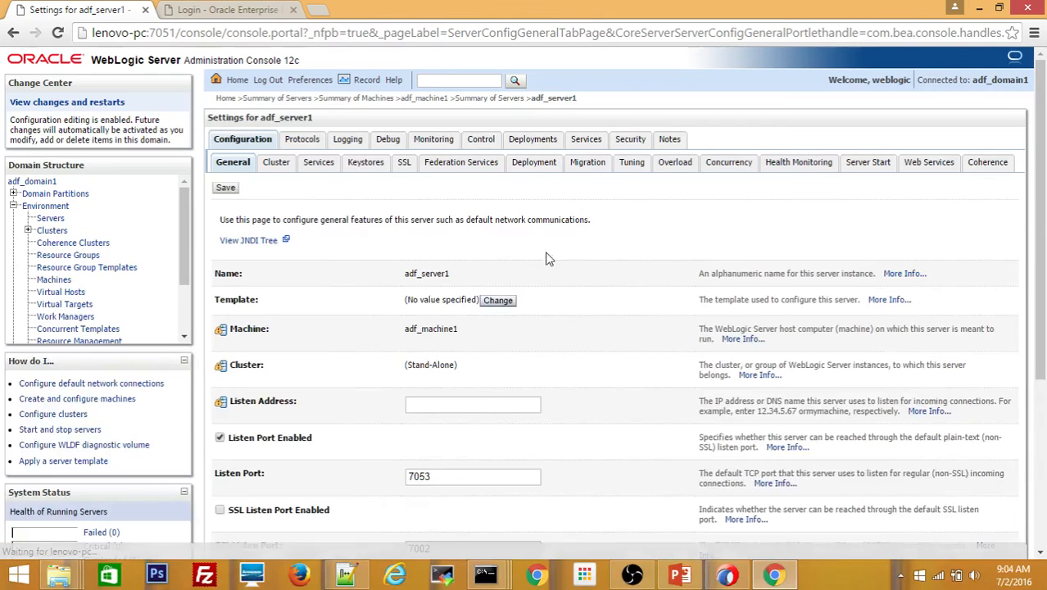
pyautogui.click(537, 144)
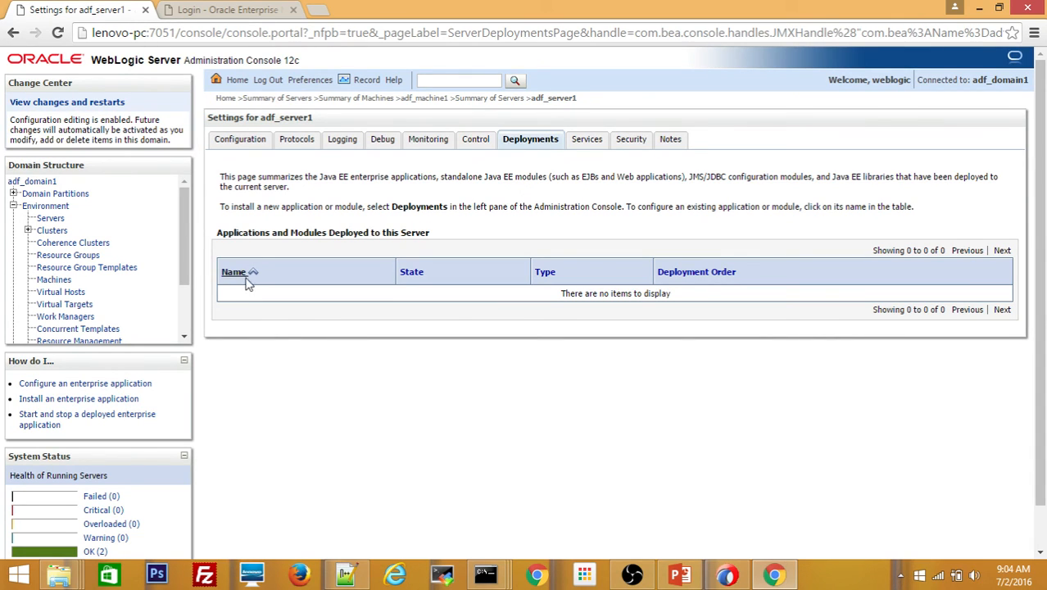
pyautogui.click(680, 574)
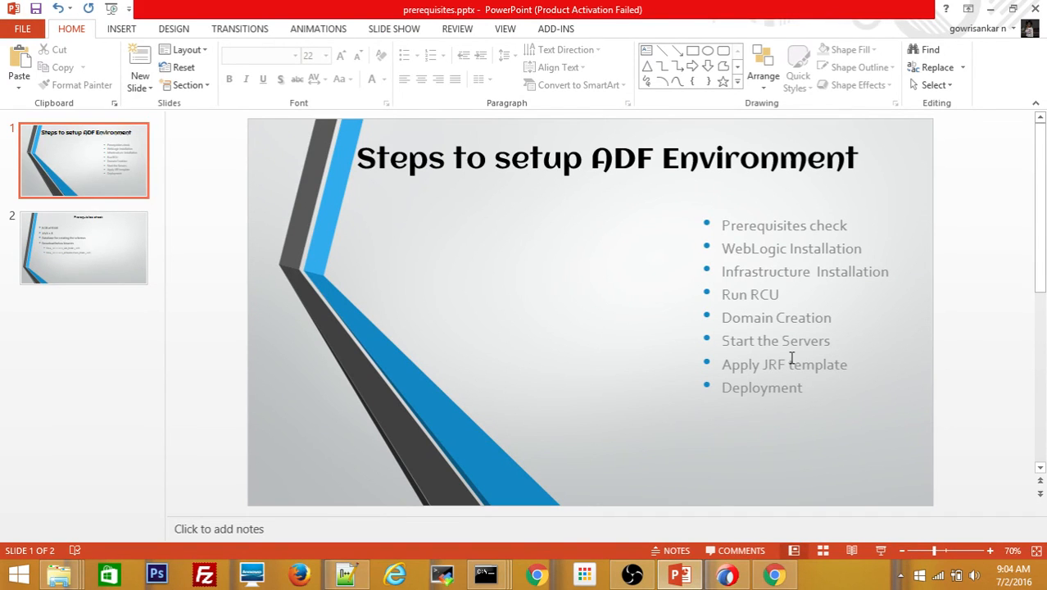
pyautogui.moveTo(755, 373); pyautogui.dragTo(720, 366)
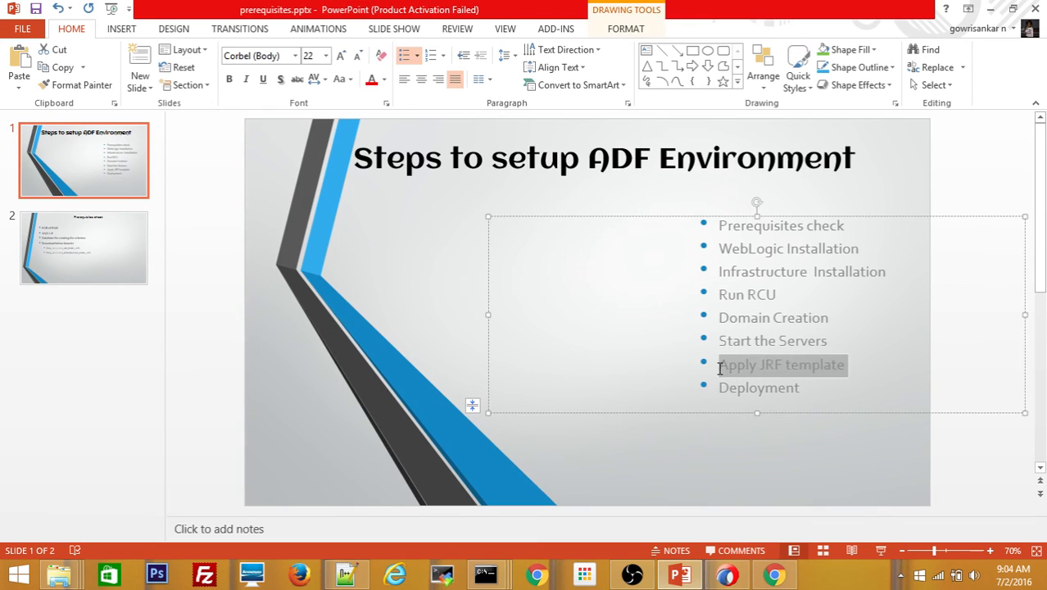
pyautogui.click(988, 10)
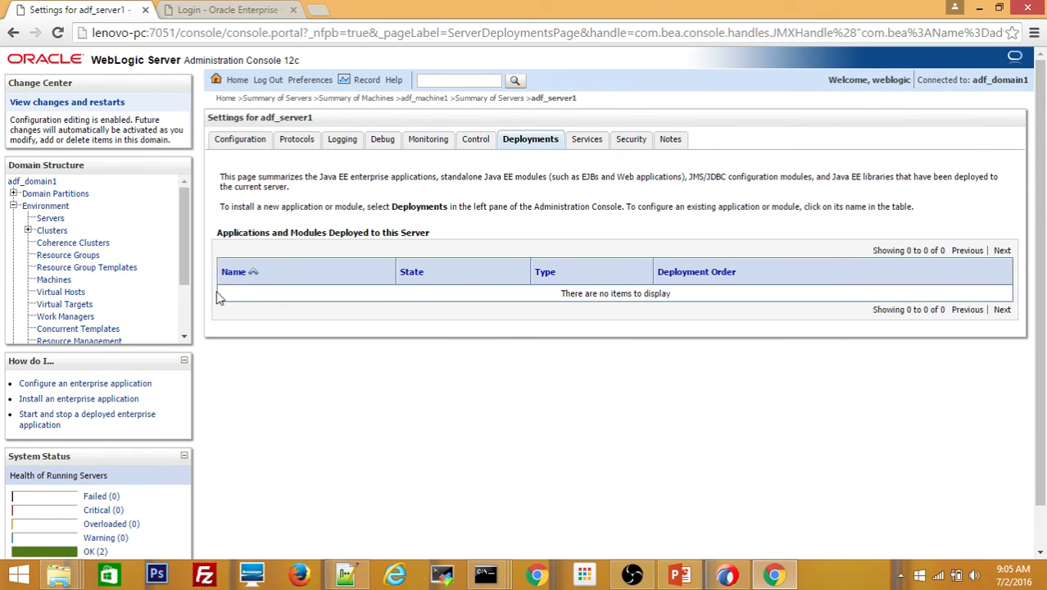
# - Show the adf_domain1 home page in Enterprise Manager, declining Chrome's offer to save the password
pyautogui.click(234, 11)
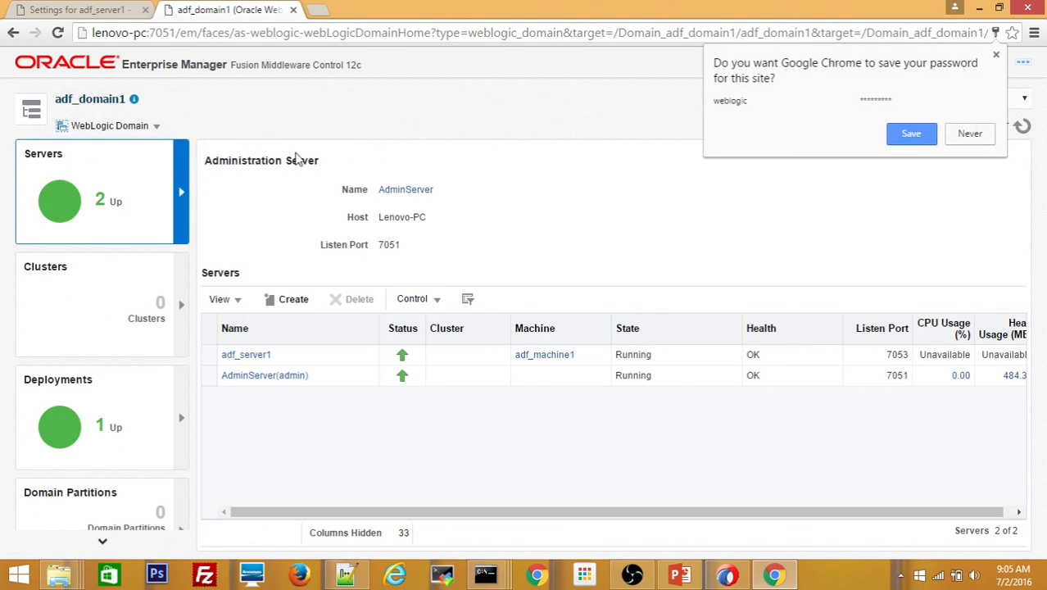
pyautogui.click(970, 135)
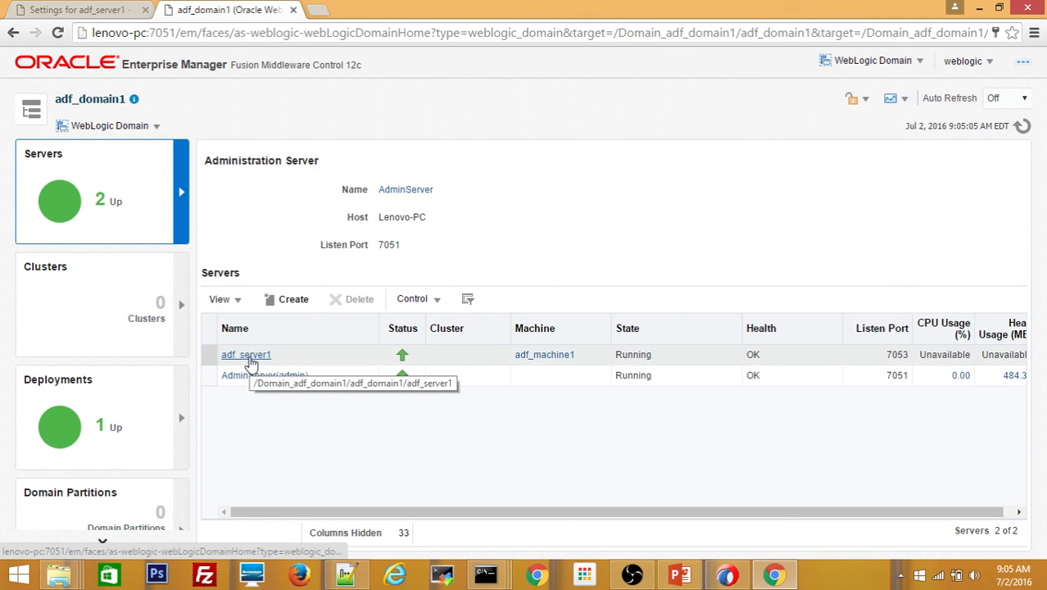
# - Open the adf_server1 page, point out the missing-JRF note, and apply the JRF template
pyautogui.click(250, 363)
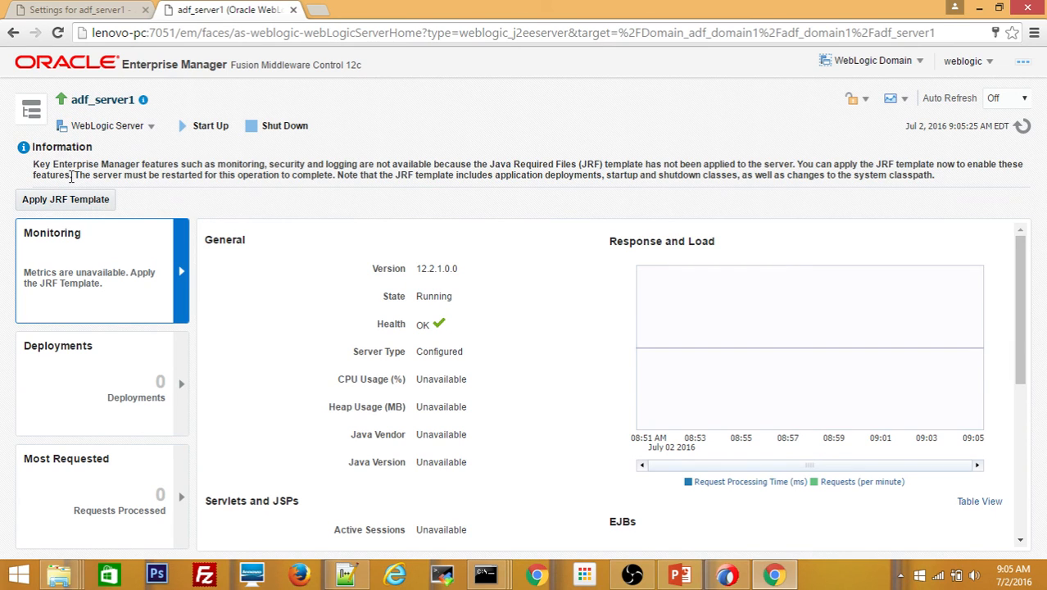
pyautogui.moveTo(37, 162); pyautogui.dragTo(252, 179)
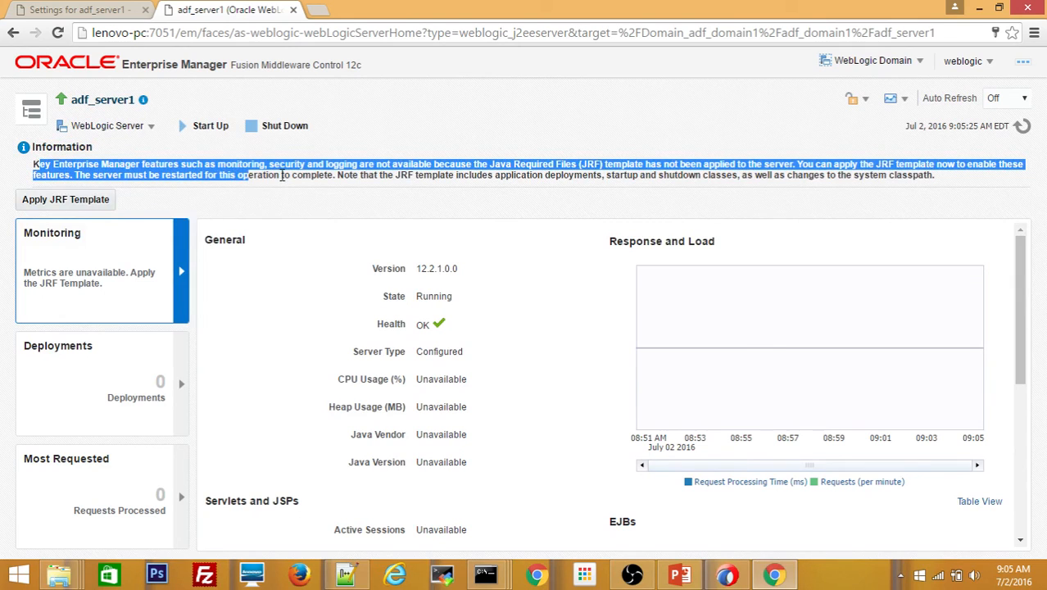
pyautogui.click(281, 176)
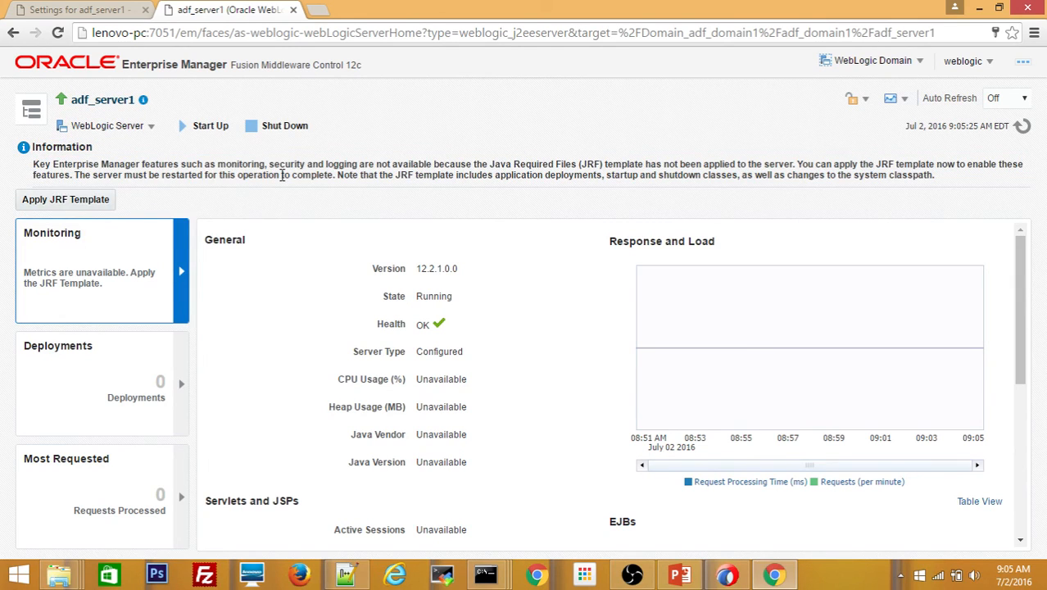
pyautogui.click(27, 204)
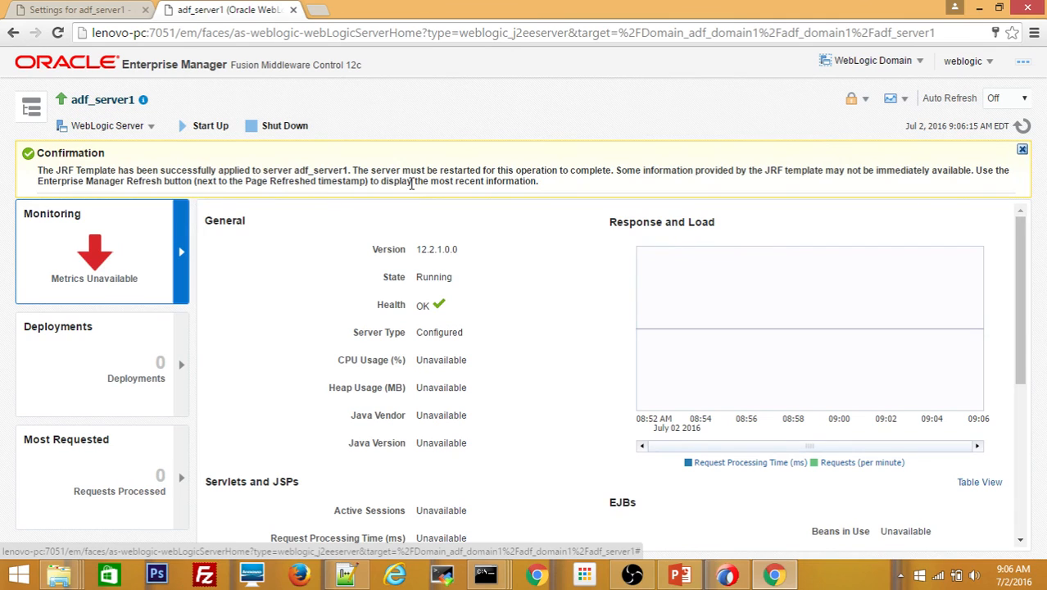
# - Activate the pending configuration changes from the change-session menu and reload the adf_server1 page
pyautogui.click(866, 100)
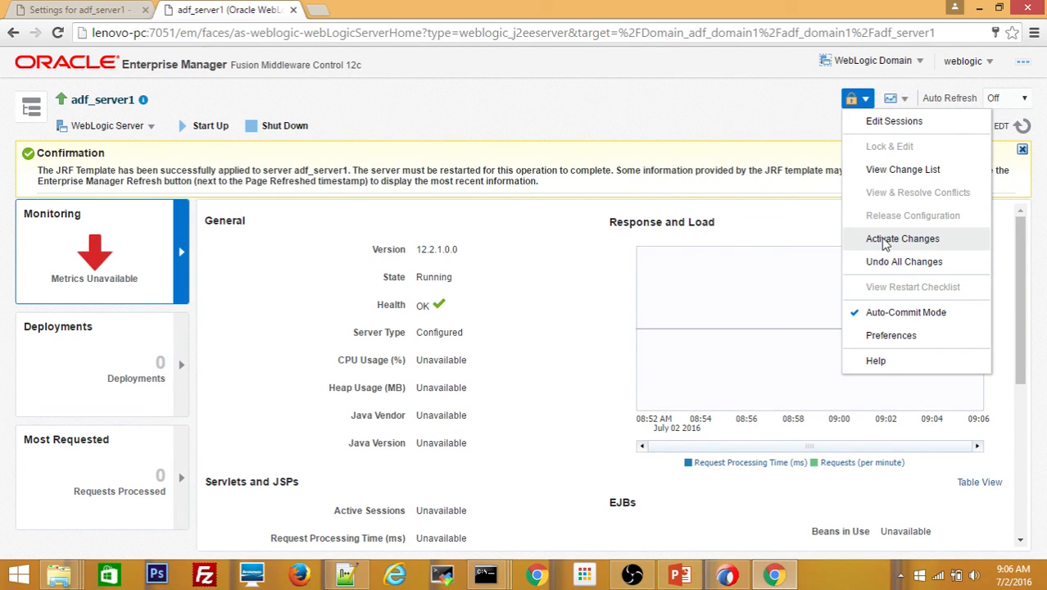
pyautogui.click(895, 99)
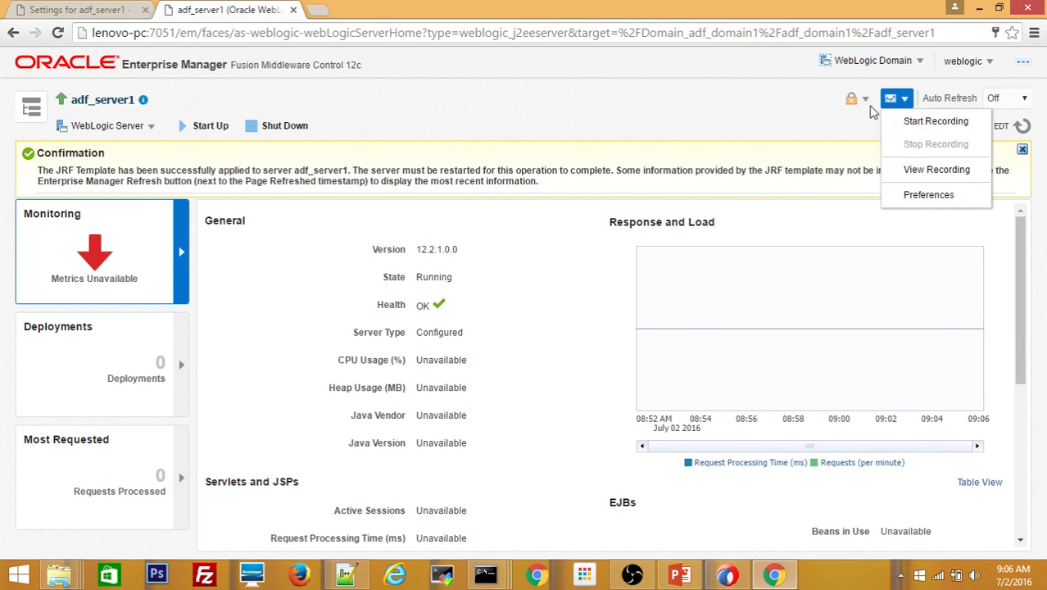
pyautogui.click(867, 100)
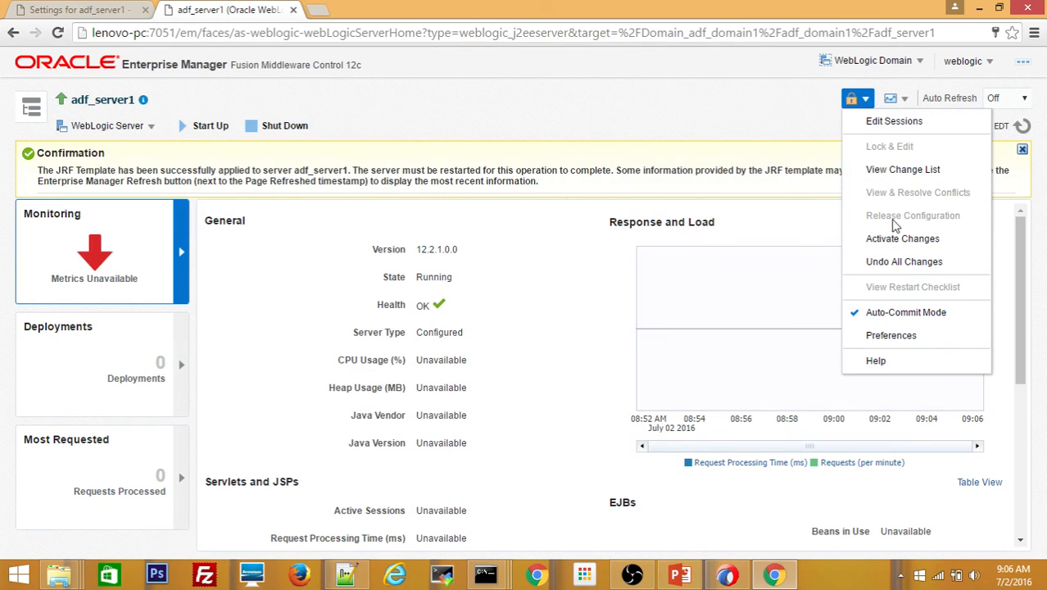
pyautogui.click(889, 239)
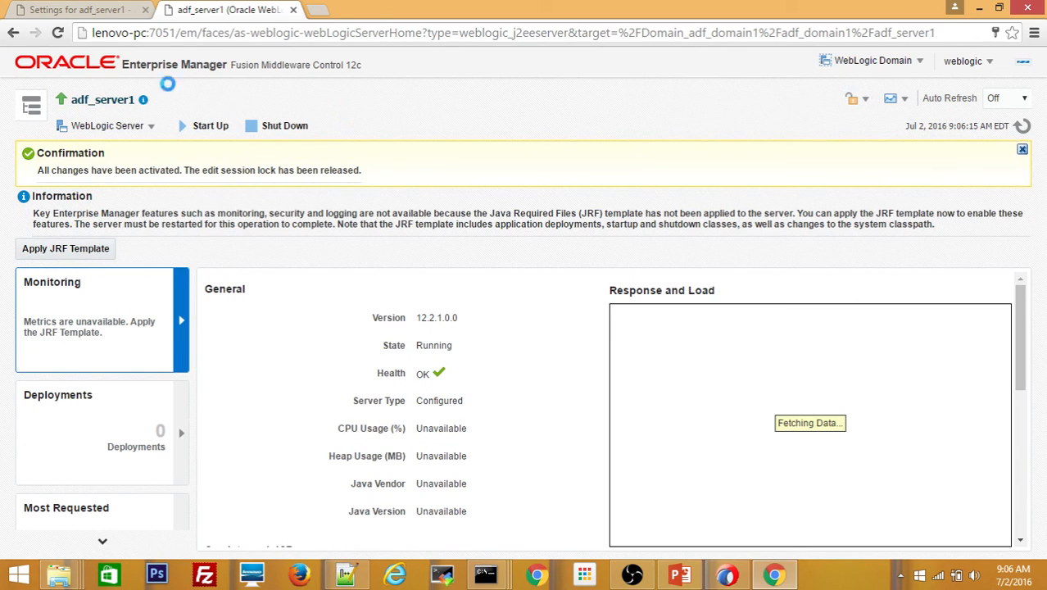
pyautogui.click(58, 33)
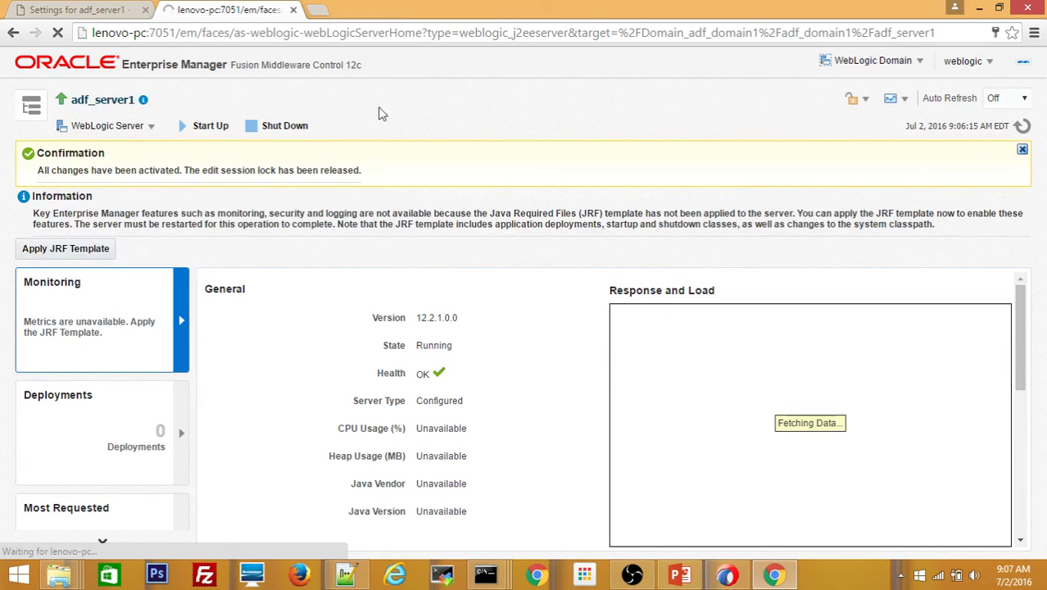
# - Reload adf_server1's deployments to show three active modules, then bring the setup-steps slide back
pyautogui.click(78, 12)
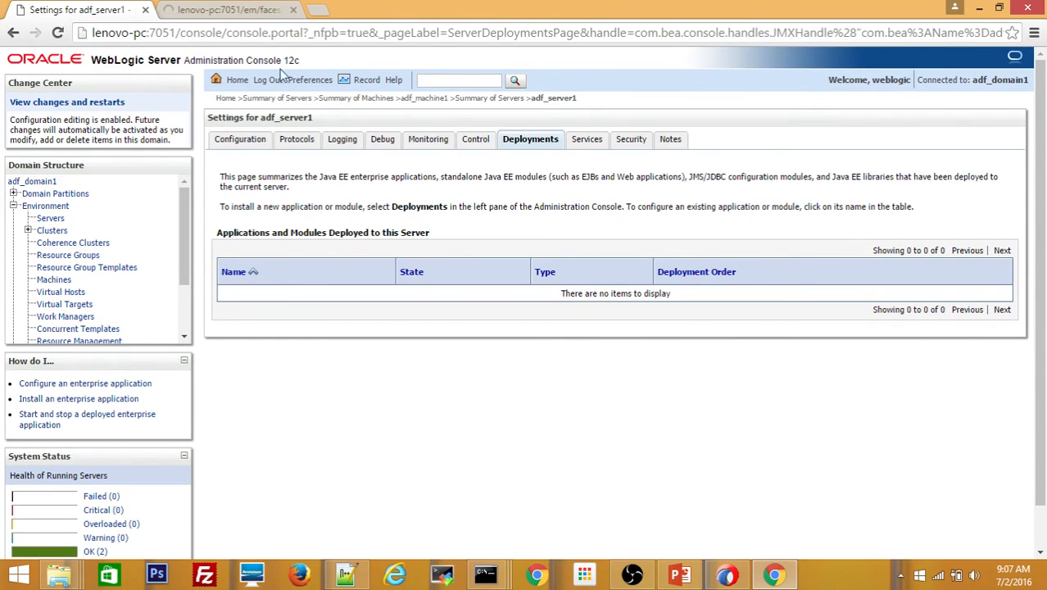
pyautogui.click(62, 35)
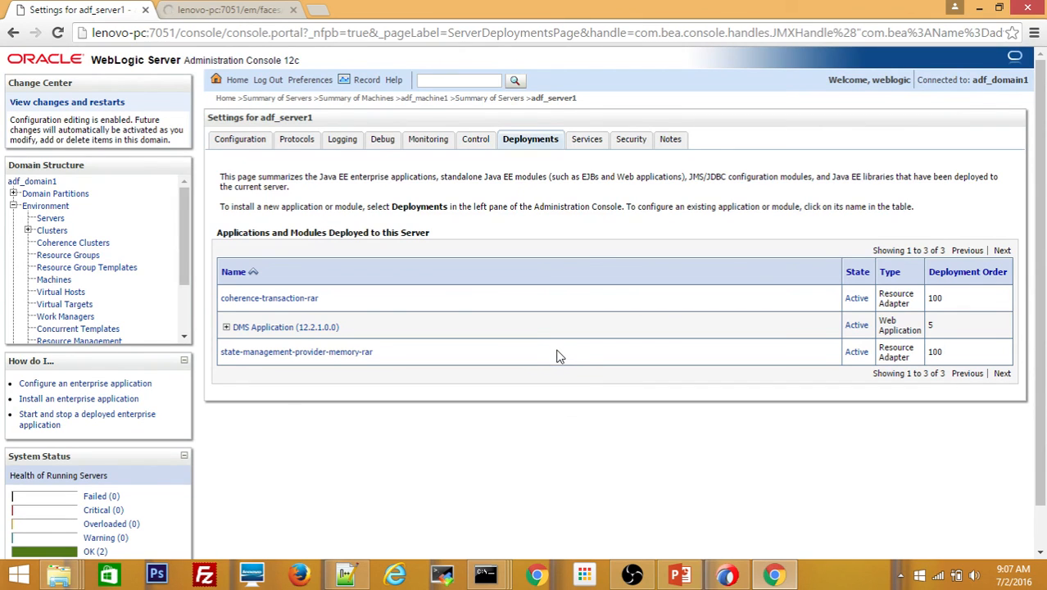
pyautogui.moveTo(529, 362); pyautogui.dragTo(291, 299)
pyautogui.click(450, 356)
pyautogui.click(679, 574)
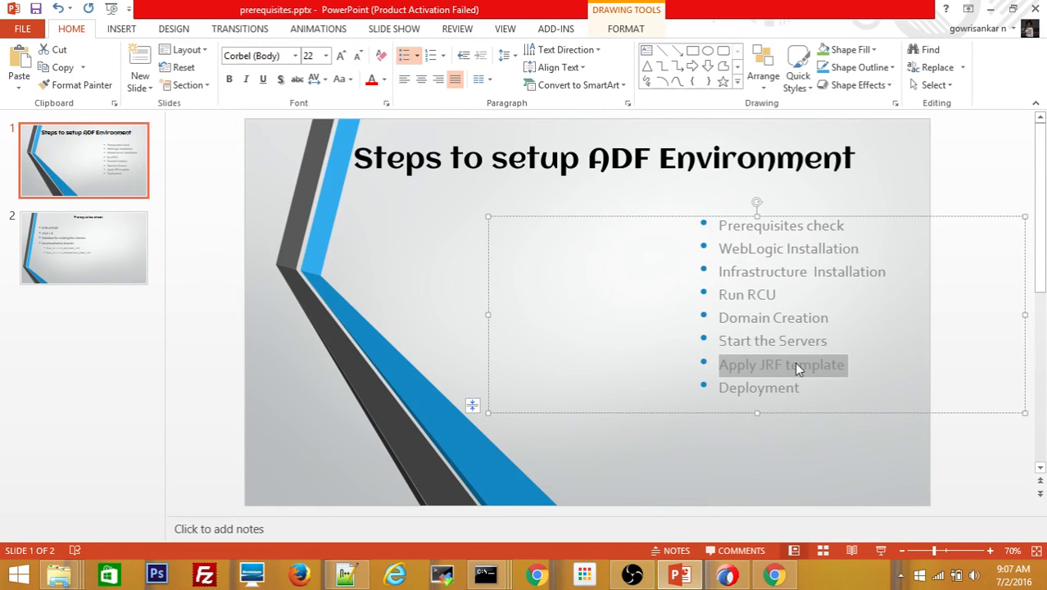
# - Highlight the 'Deployment' bullet on the setup-steps slide, then minimize PowerPoint
pyautogui.click(811, 388)
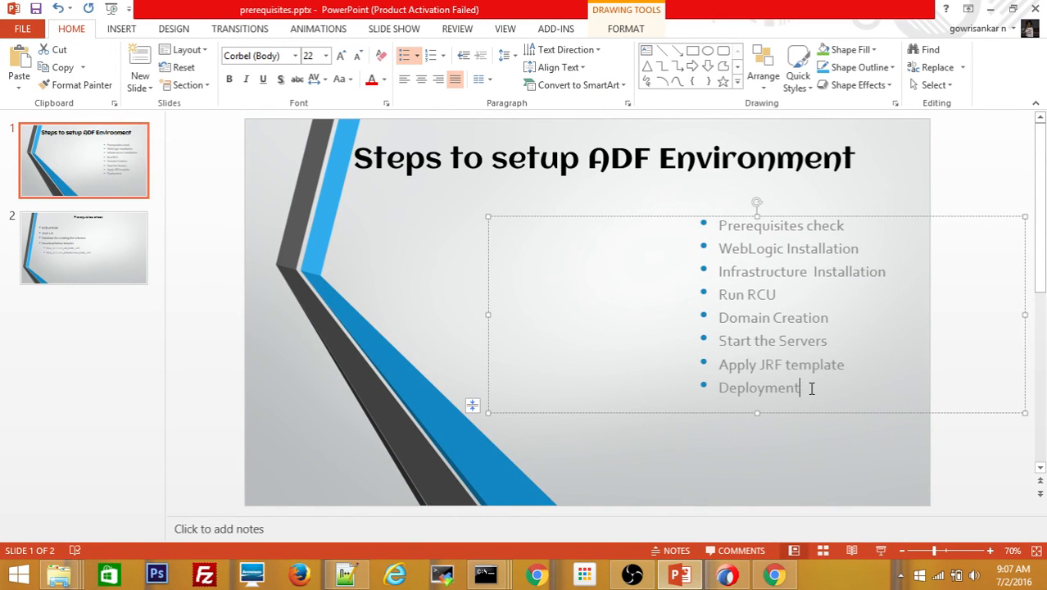
pyautogui.doubleClick(799, 388)
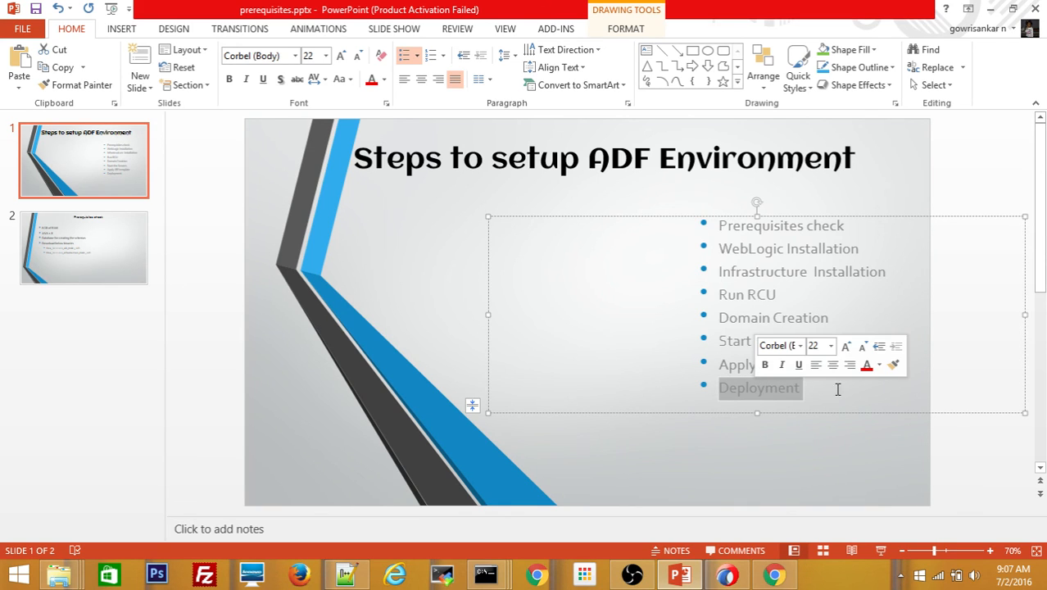
pyautogui.click(807, 436)
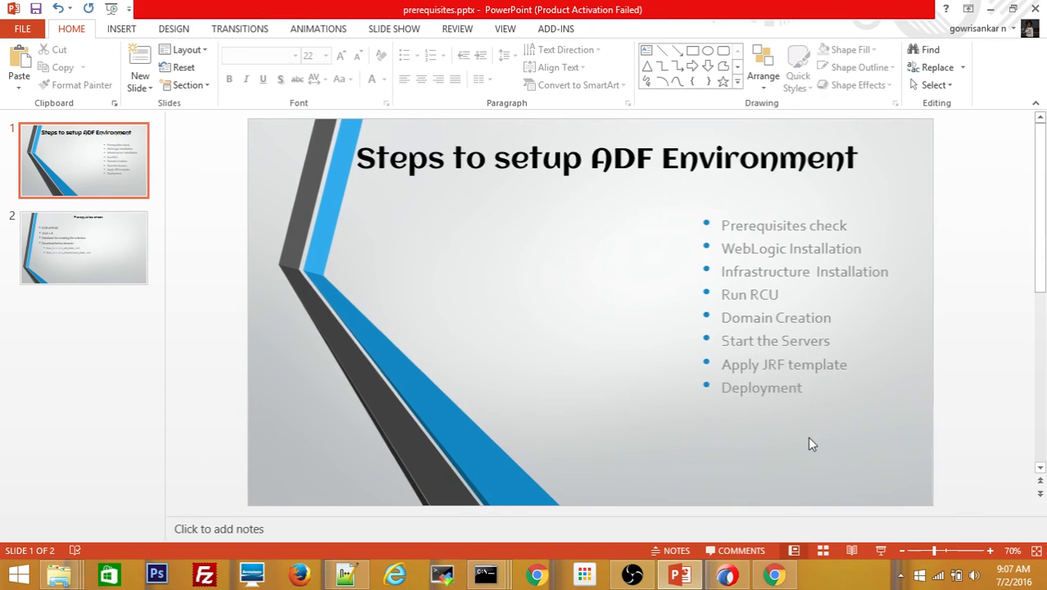
pyautogui.click(991, 11)
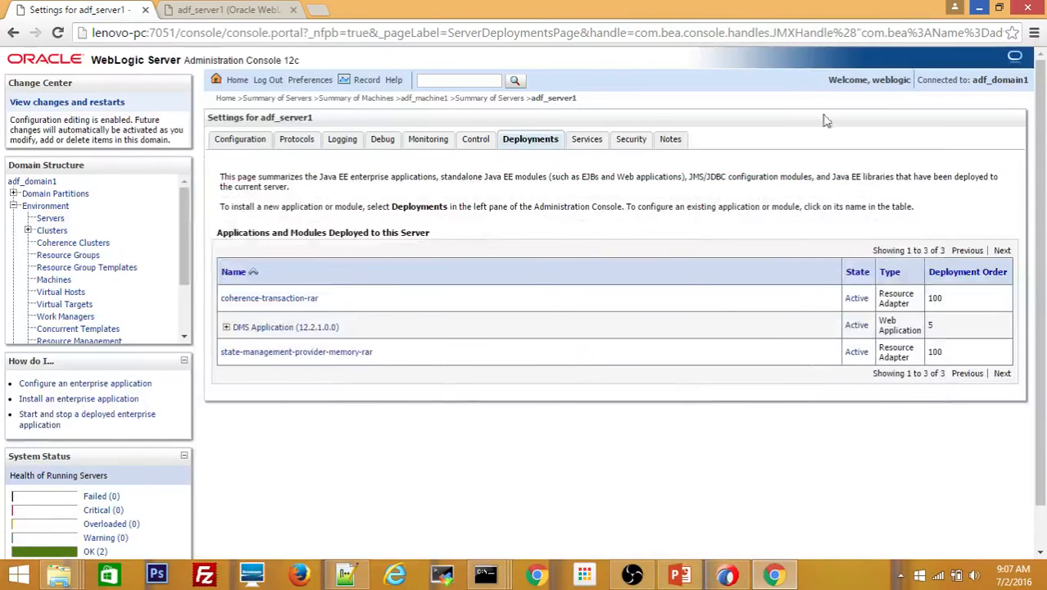
# - Close the Enterprise Manager adf_server1 tab and bring Oracle JDeveloper 12c to the front
pyautogui.click(254, 10)
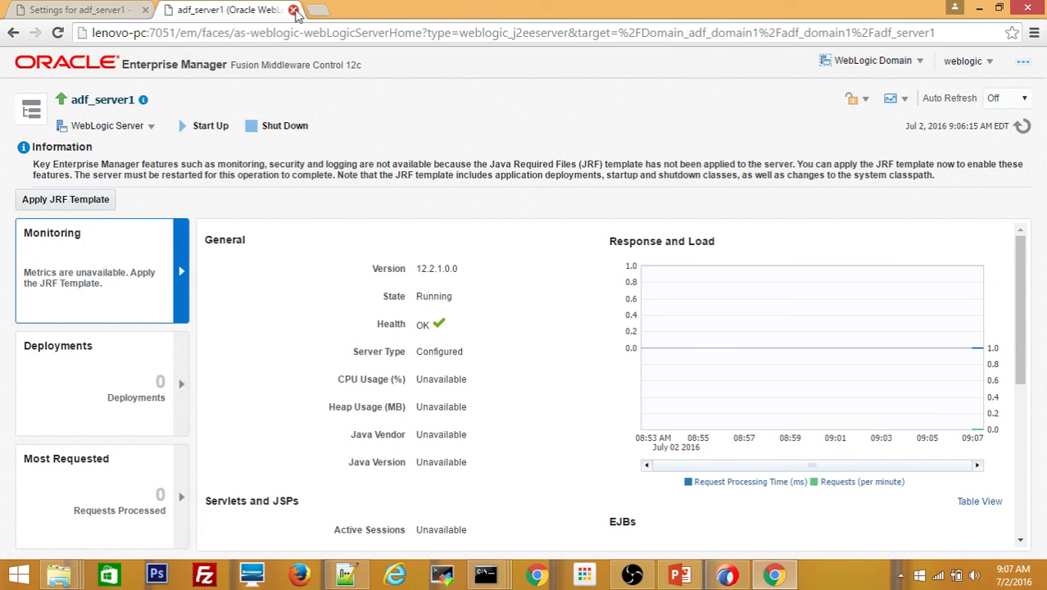
pyautogui.click(294, 10)
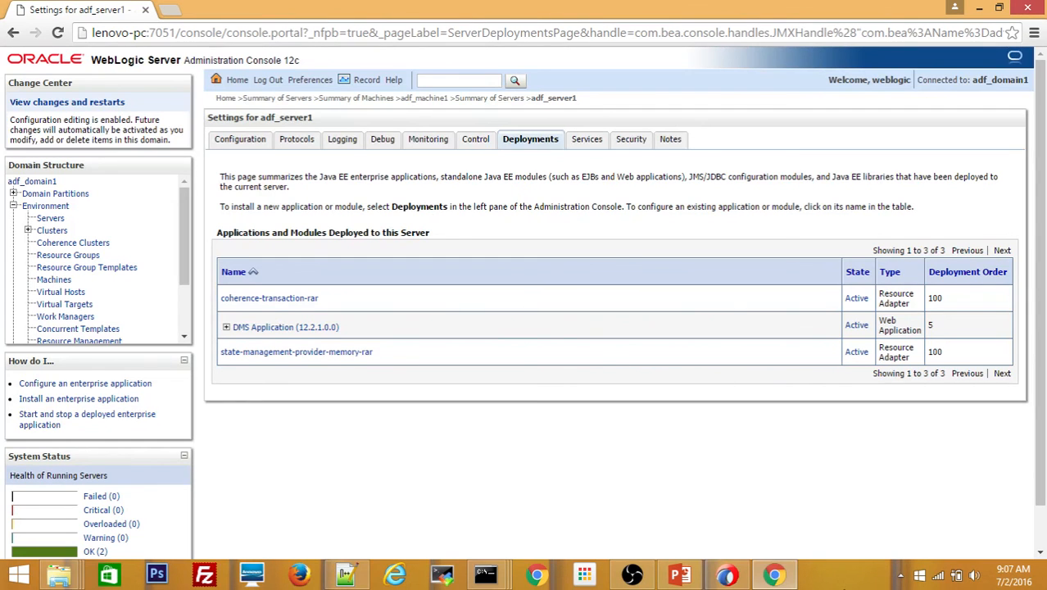
pyautogui.click(731, 576)
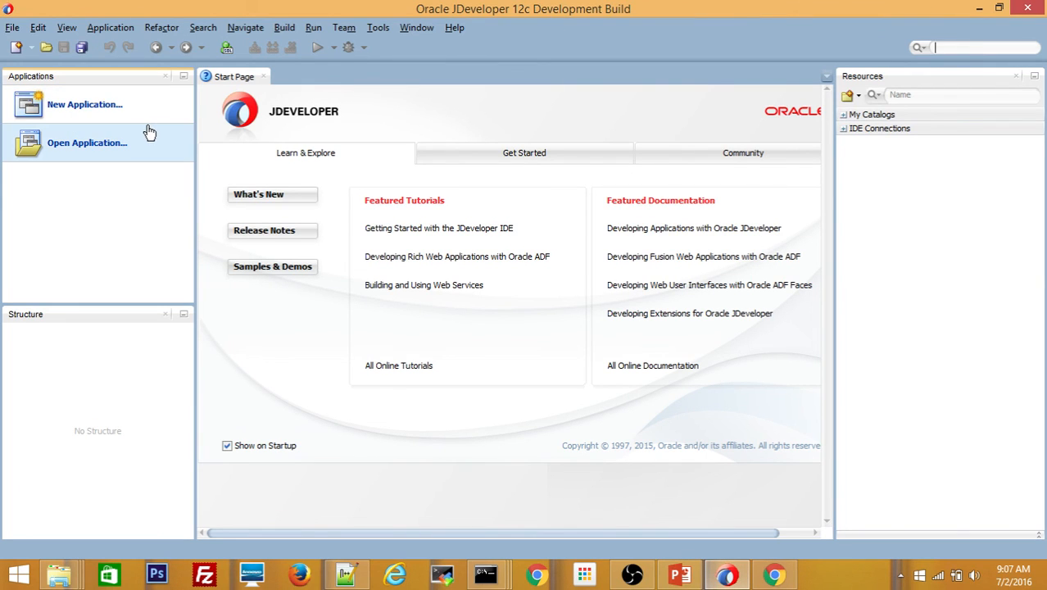
# - Start a new ADF Fusion Web Application and name it 'sample'
pyautogui.click(85, 108)
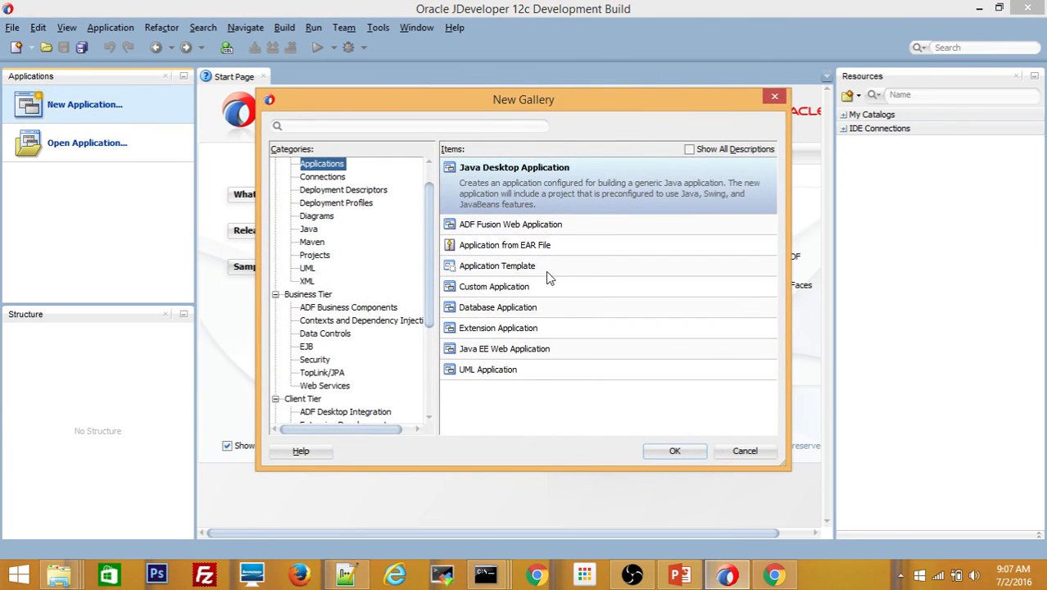
pyautogui.click(539, 231)
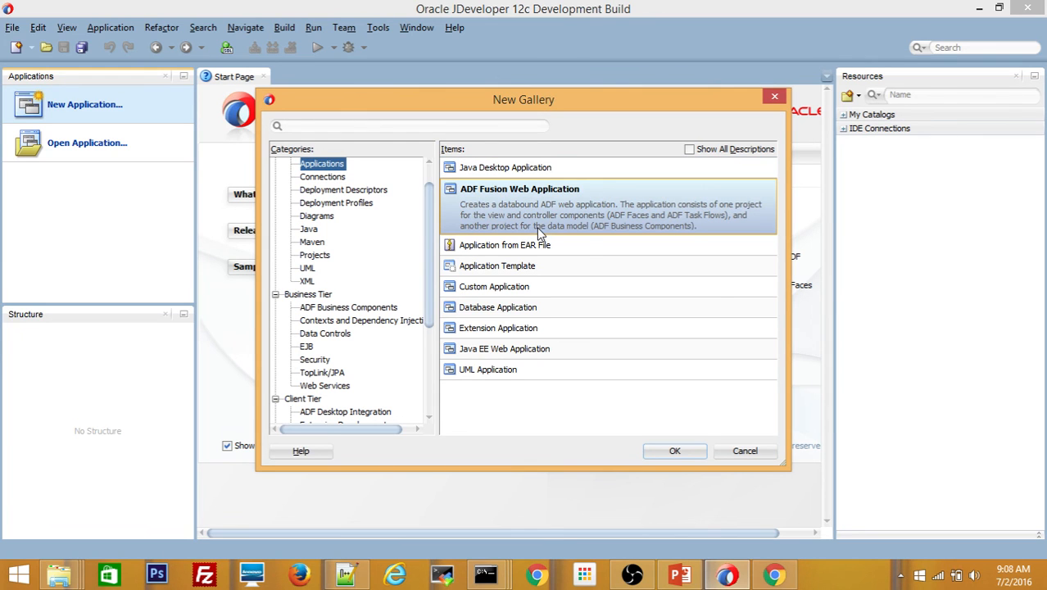
pyautogui.click(677, 451)
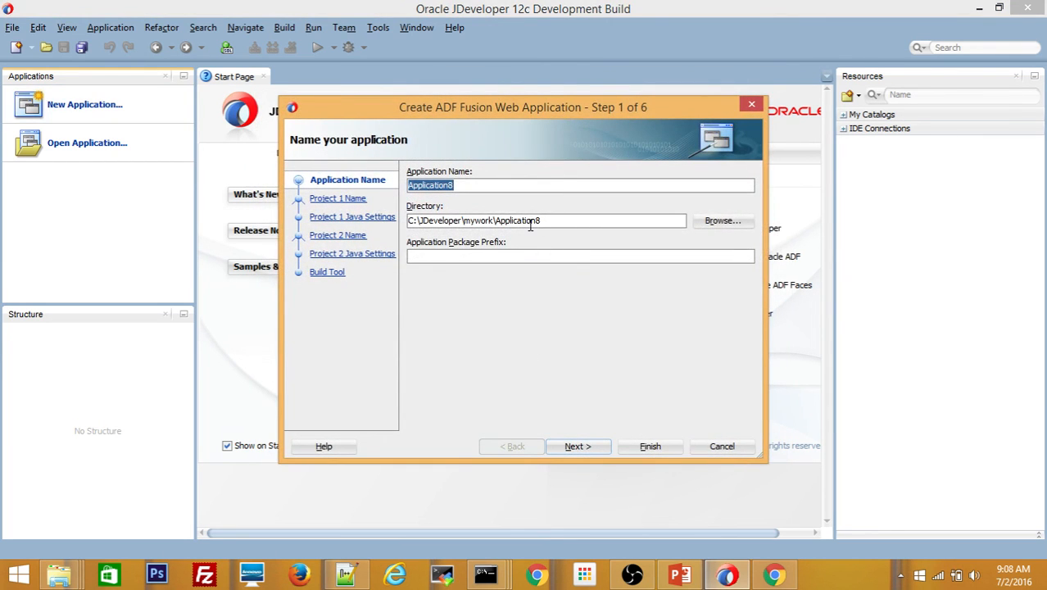
pyautogui.write('sample')
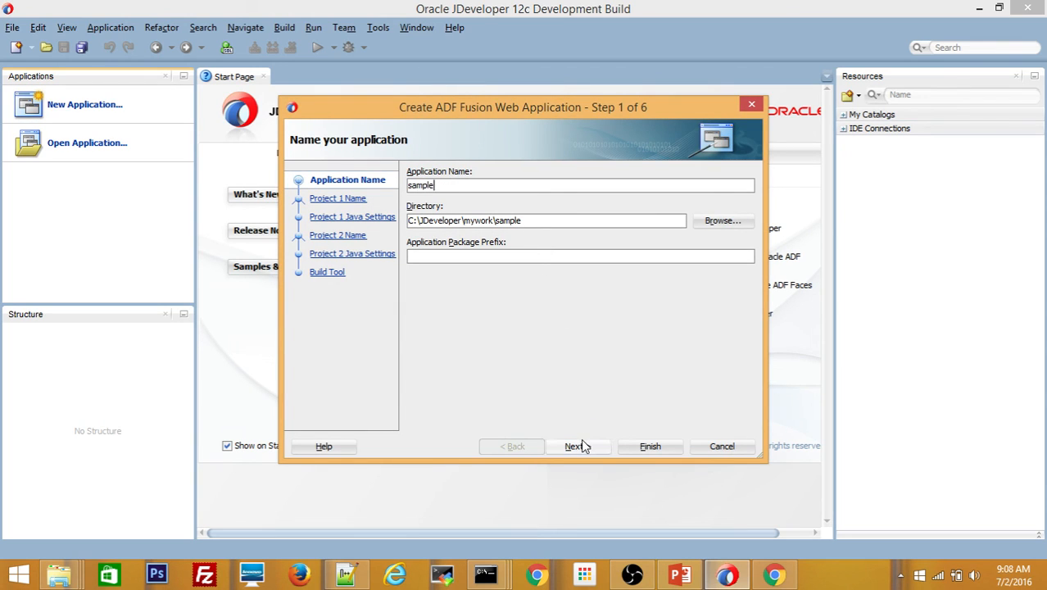
pyautogui.write('one')
pyautogui.press('BackSpace')
pyautogui.press('BackSpace')
pyautogui.press('BackSpace')
pyautogui.press('BackSpace')
pyautogui.press('BackSpace')
pyautogui.press('BackSpace')
pyautogui.press('BackSpace')
pyautogui.press('BackSpace')
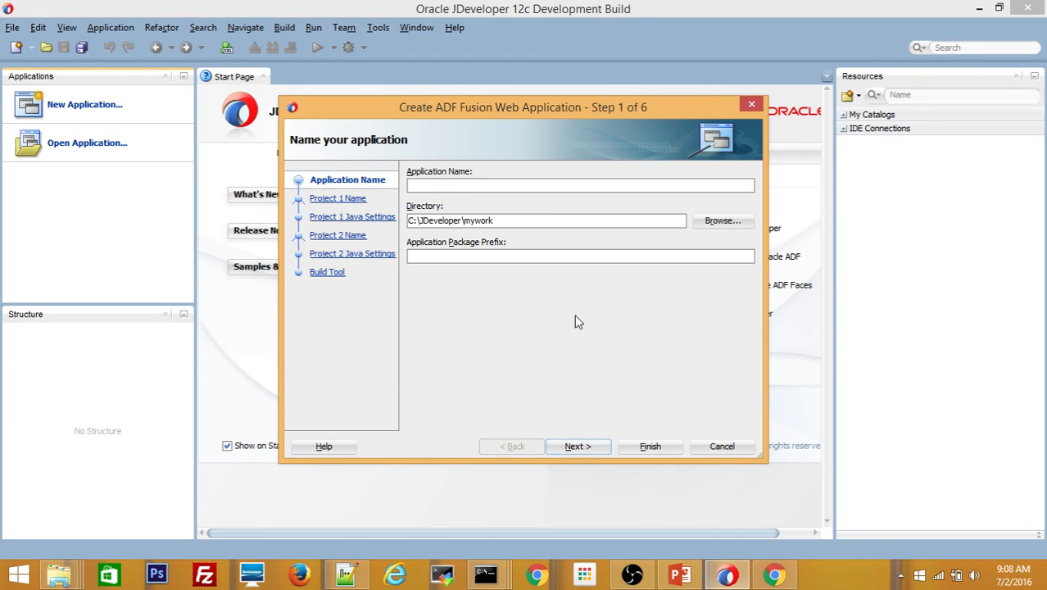
pyautogui.write('sample')
# - Keep the default Model and ViewController project names and Java settings, and finish the wizard
pyautogui.click(592, 449)
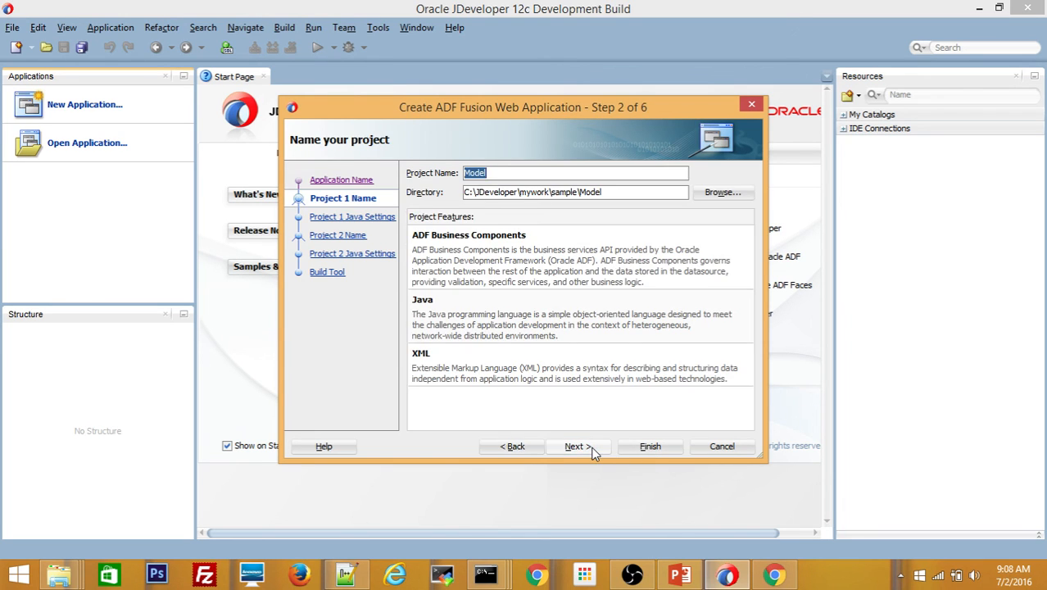
pyautogui.click(571, 446)
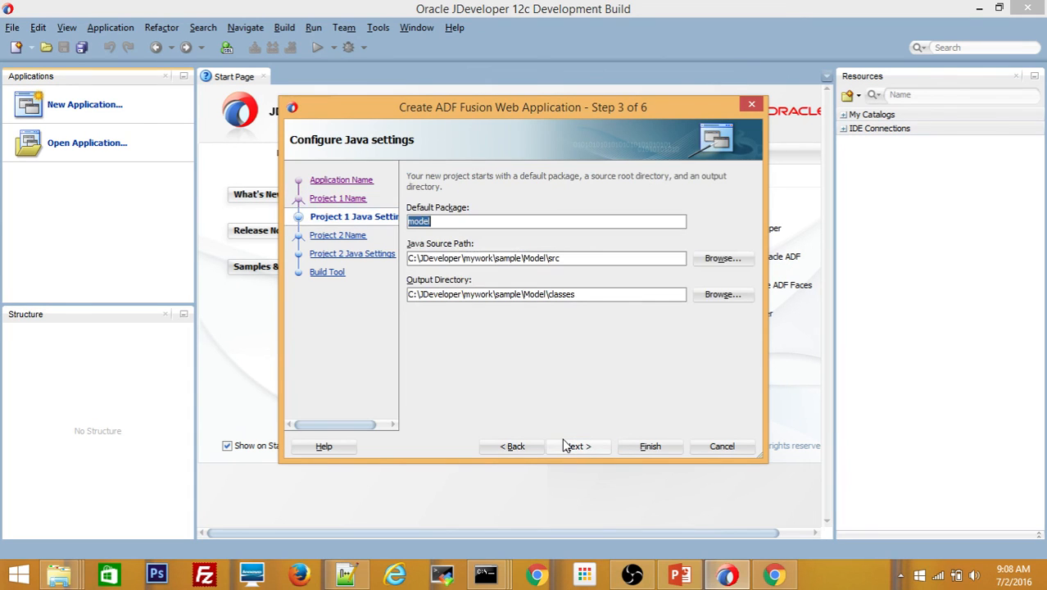
pyautogui.click(564, 445)
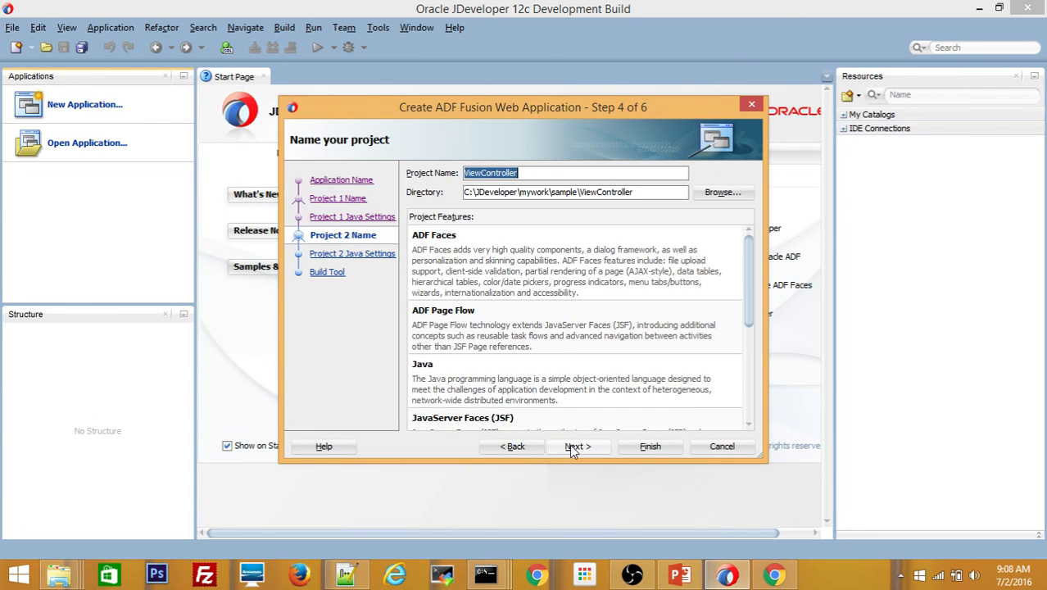
pyautogui.click(571, 450)
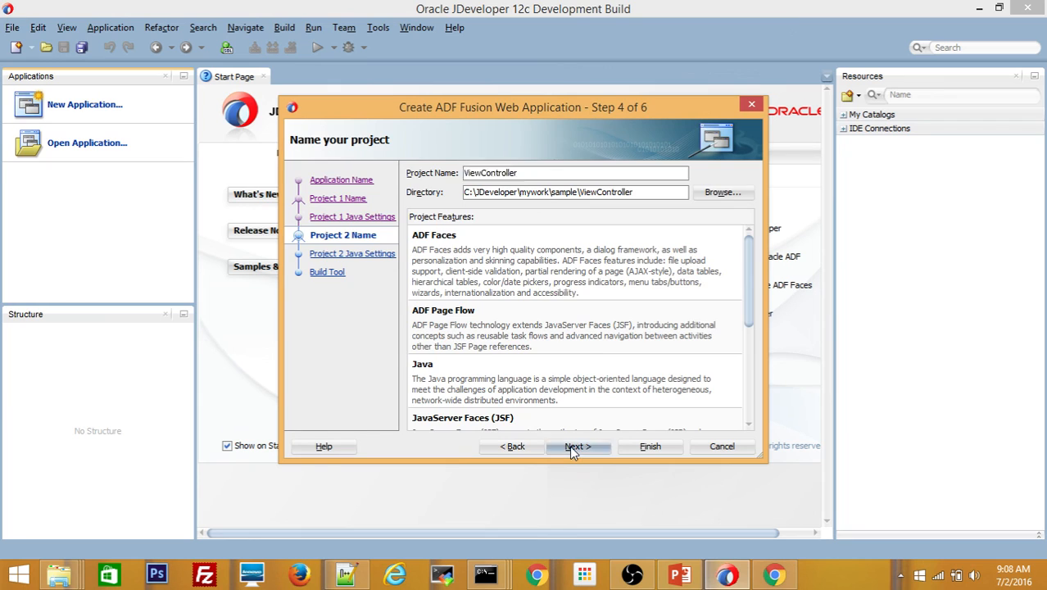
pyautogui.click(573, 449)
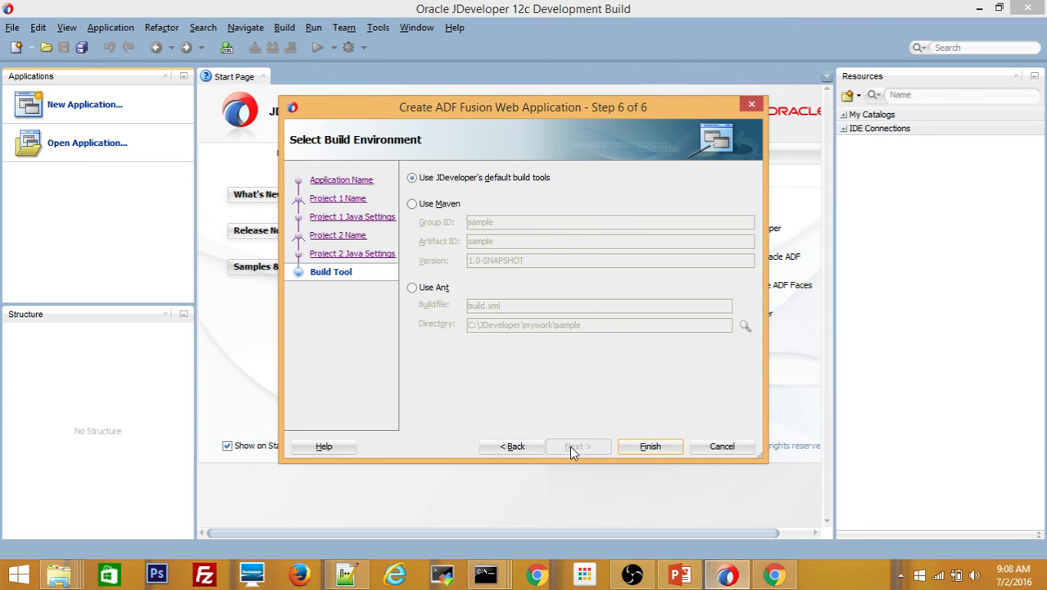
pyautogui.click(649, 447)
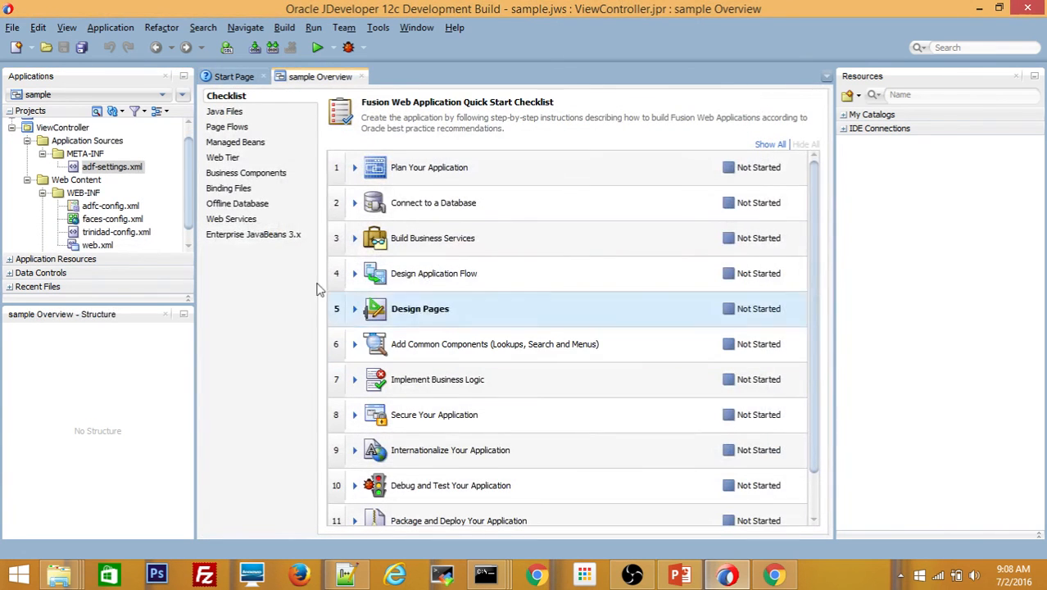
# - Close the 'sample Overview' and Start Page tabs, then select the ViewController project
pyautogui.click(361, 76)
pyautogui.click(263, 77)
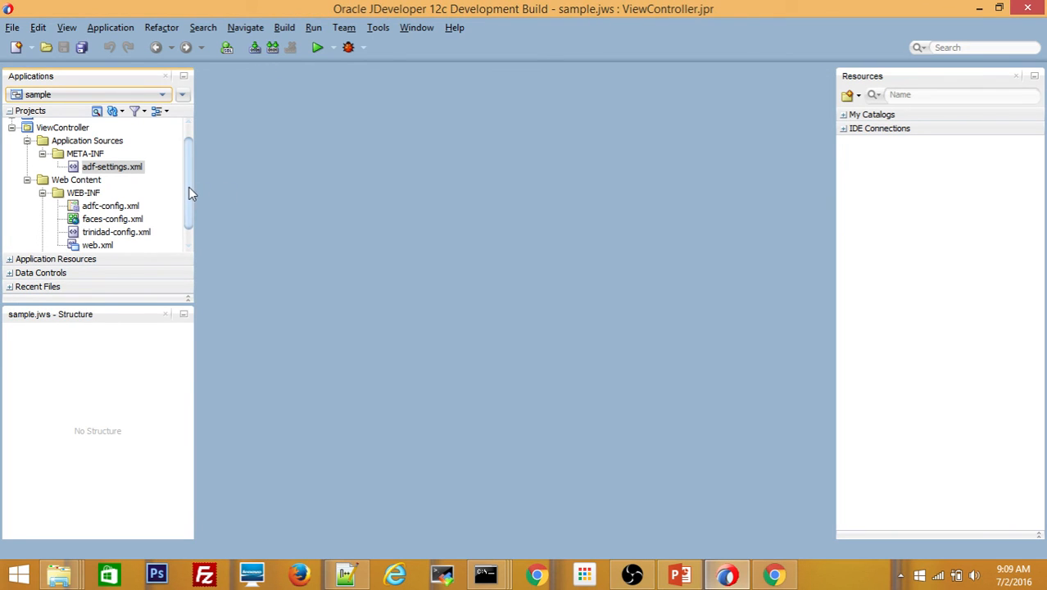
pyautogui.moveTo(188, 186); pyautogui.dragTo(193, 157)
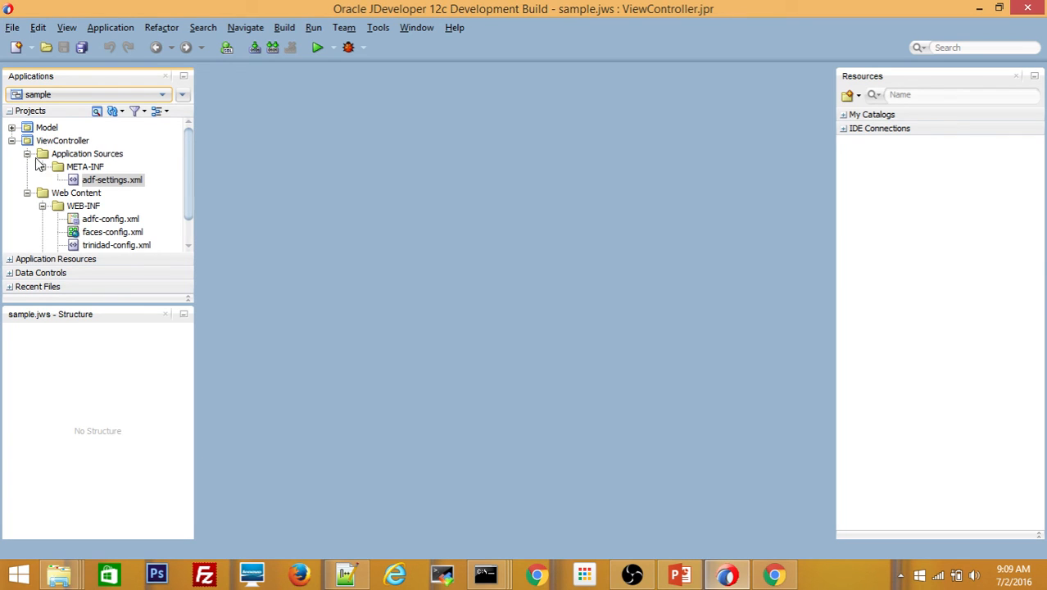
pyautogui.click(66, 141)
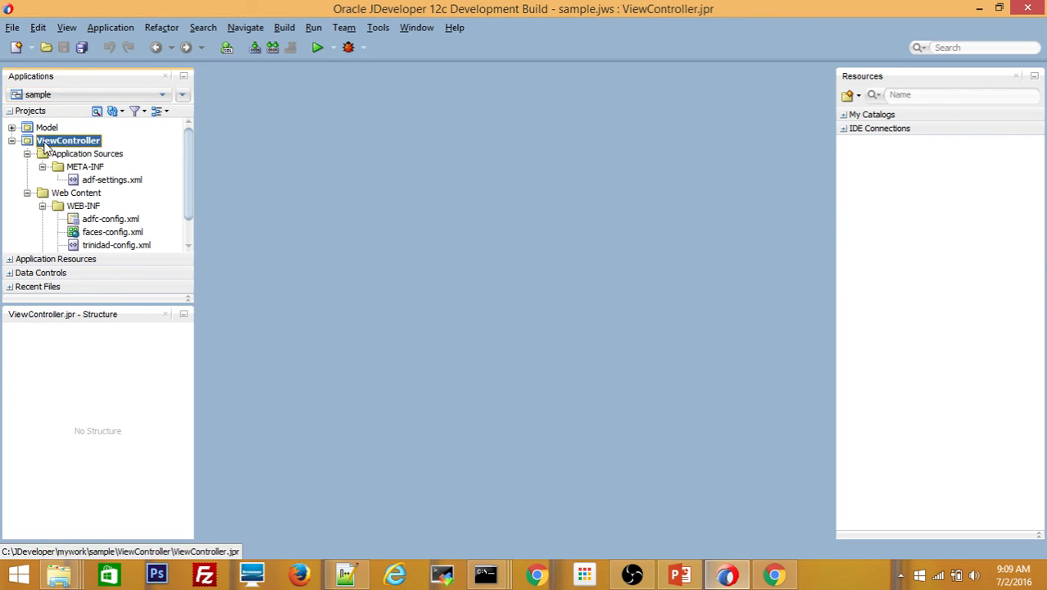
# - Create a blank JSF page named sample.jspx in ViewController
pyautogui.rightClick(47, 146)
pyautogui.moveTo(75, 156)
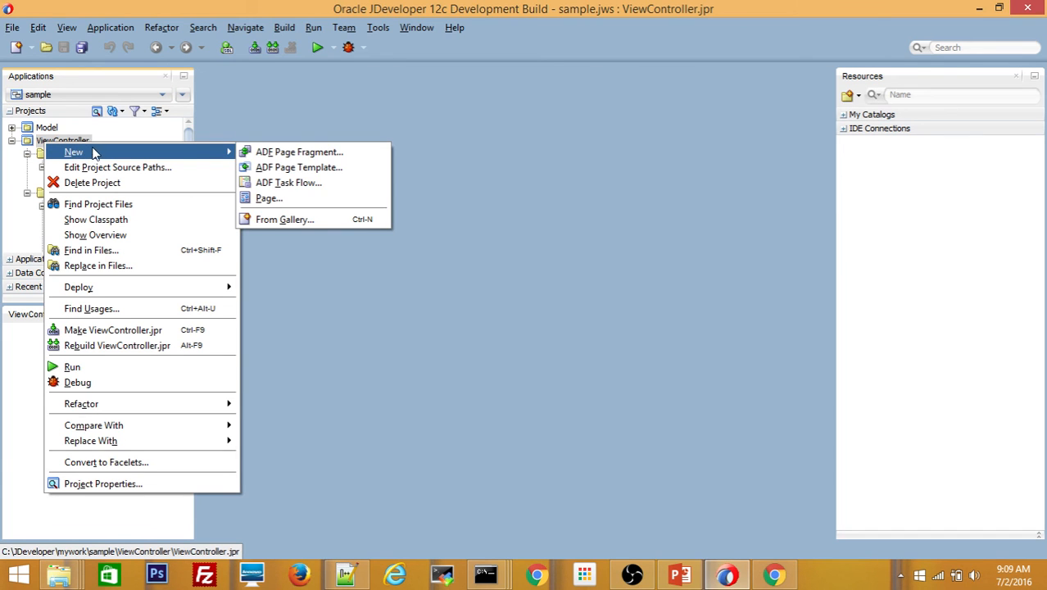
pyautogui.click(253, 200)
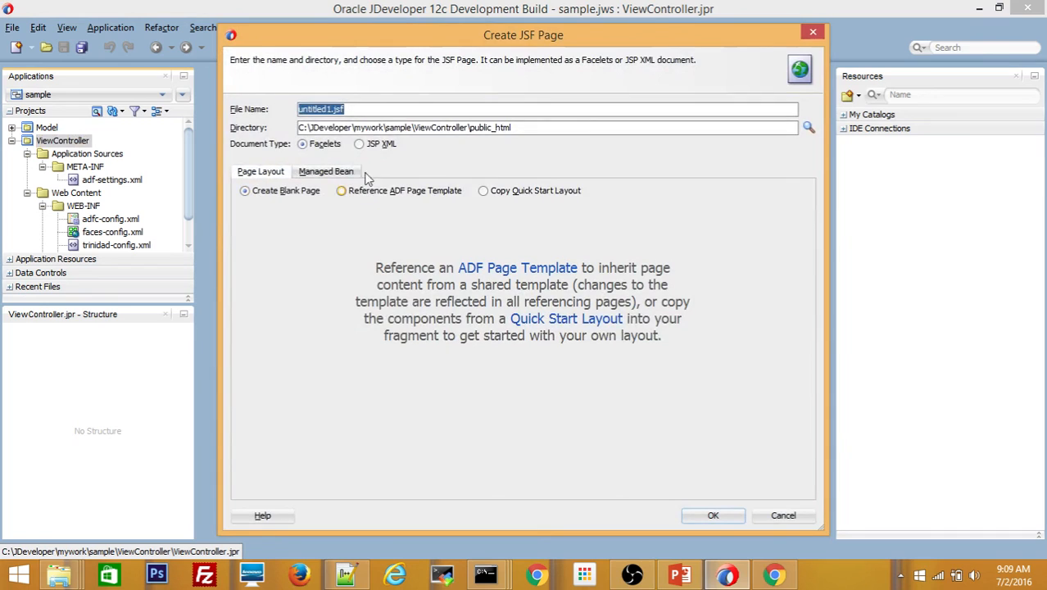
pyautogui.click(330, 113)
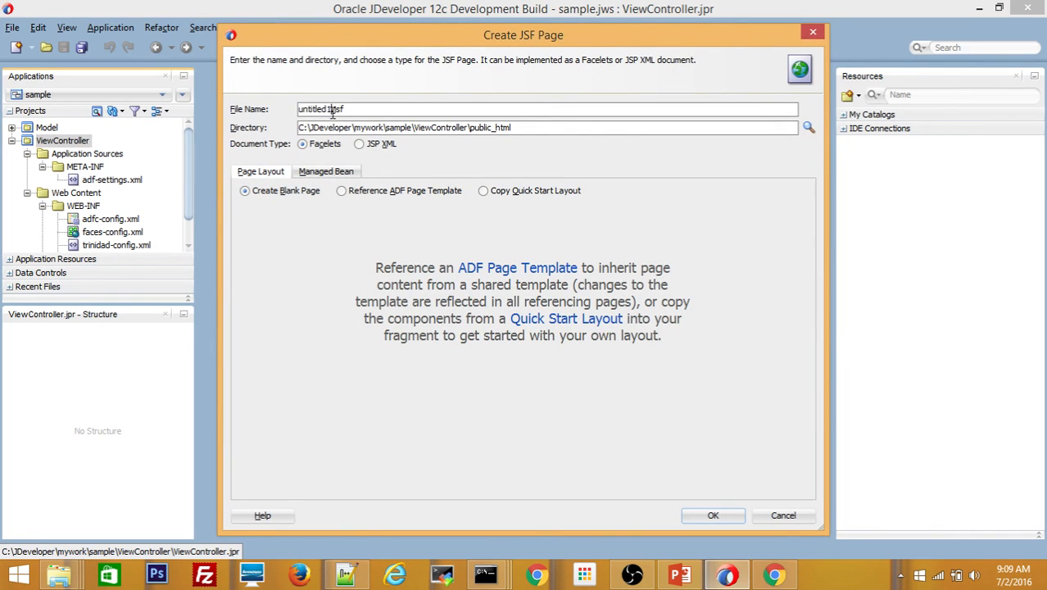
pyautogui.hotkey('shift', 'Home')
pyautogui.write('sa')
pyautogui.click(698, 516)
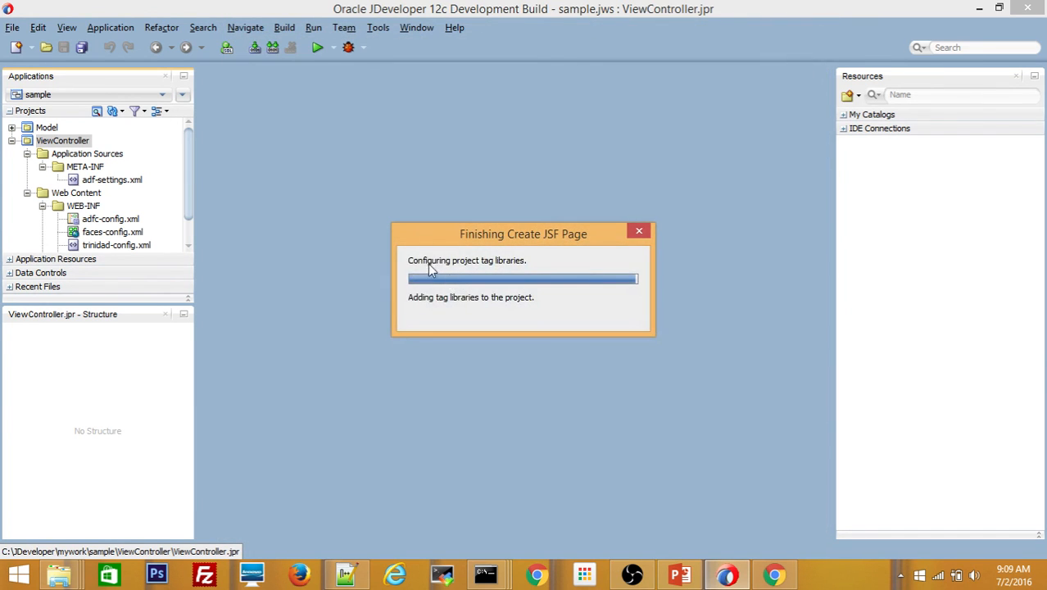